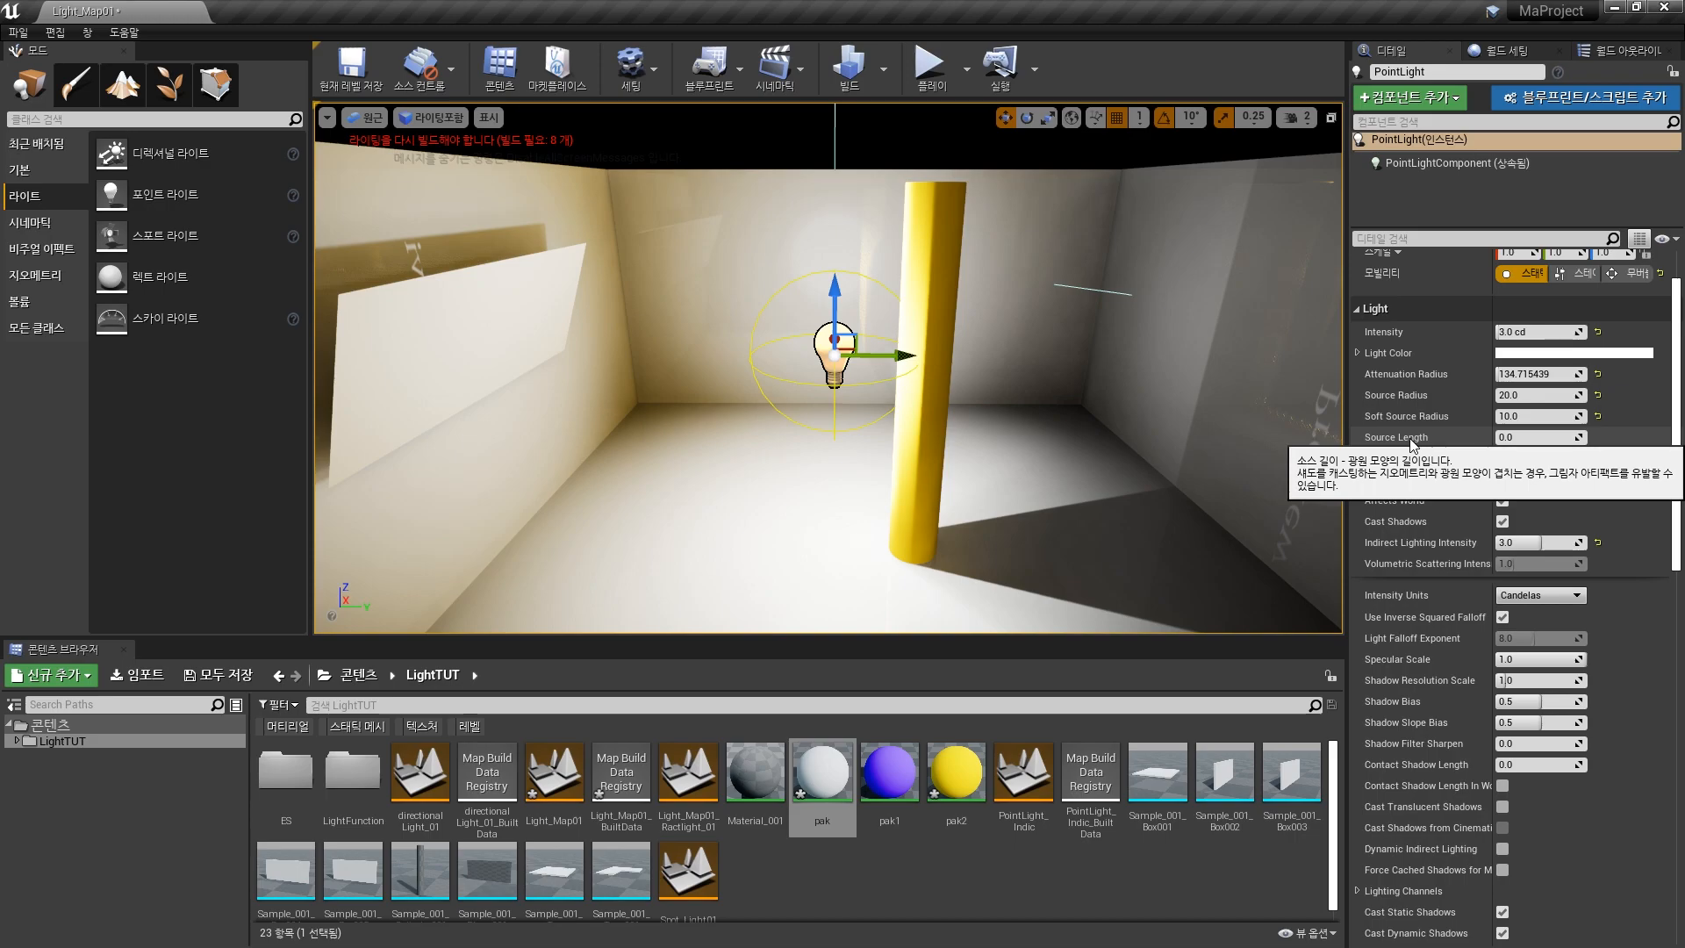
# Step: Increase the point light's Source Length to about 43.3 and set its Soft Source Radius to 0
pyautogui.click(1526, 438)
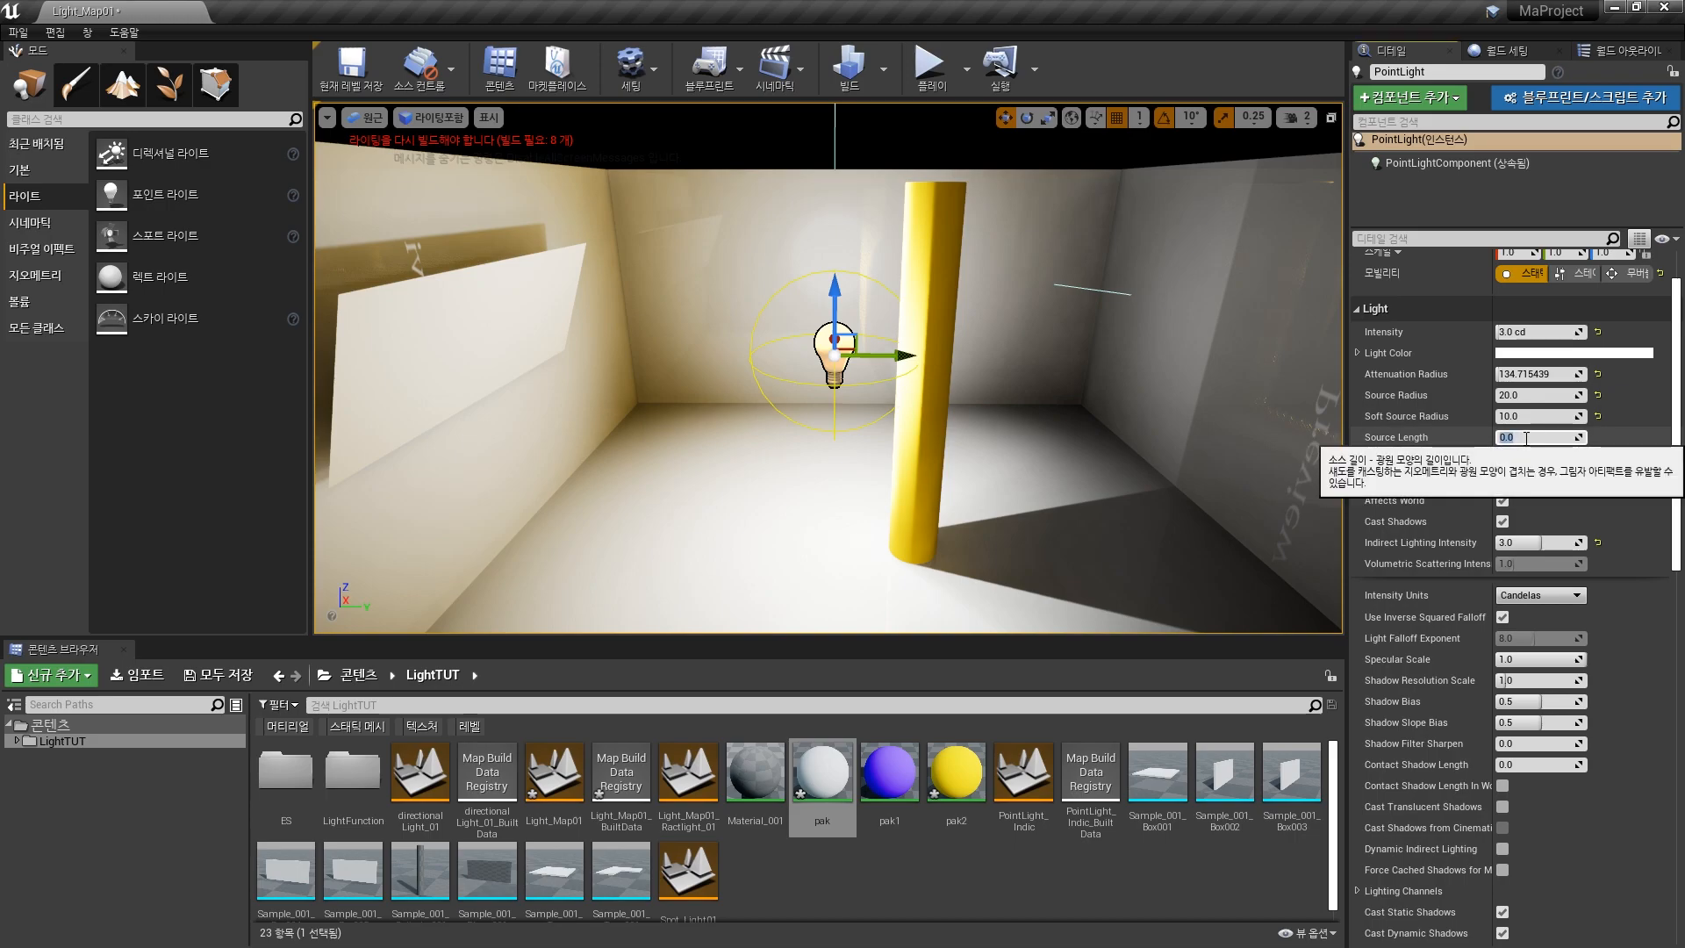
pyautogui.moveTo(1531, 437); pyautogui.dragTo(1651, 437)
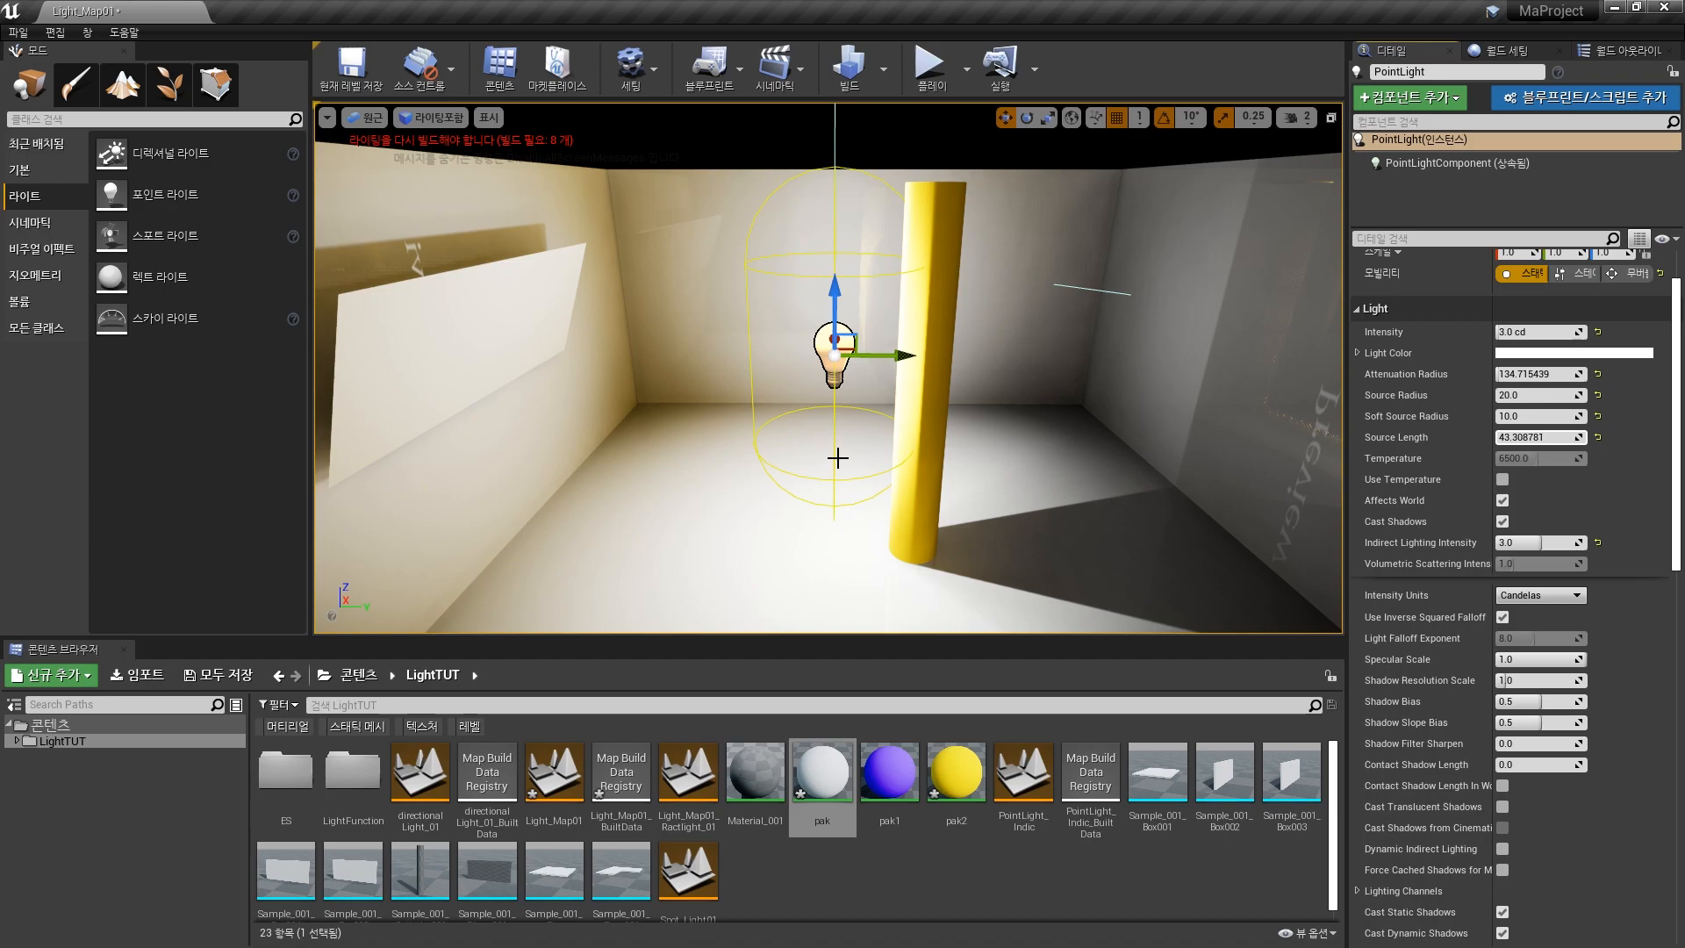
pyautogui.click(1531, 416)
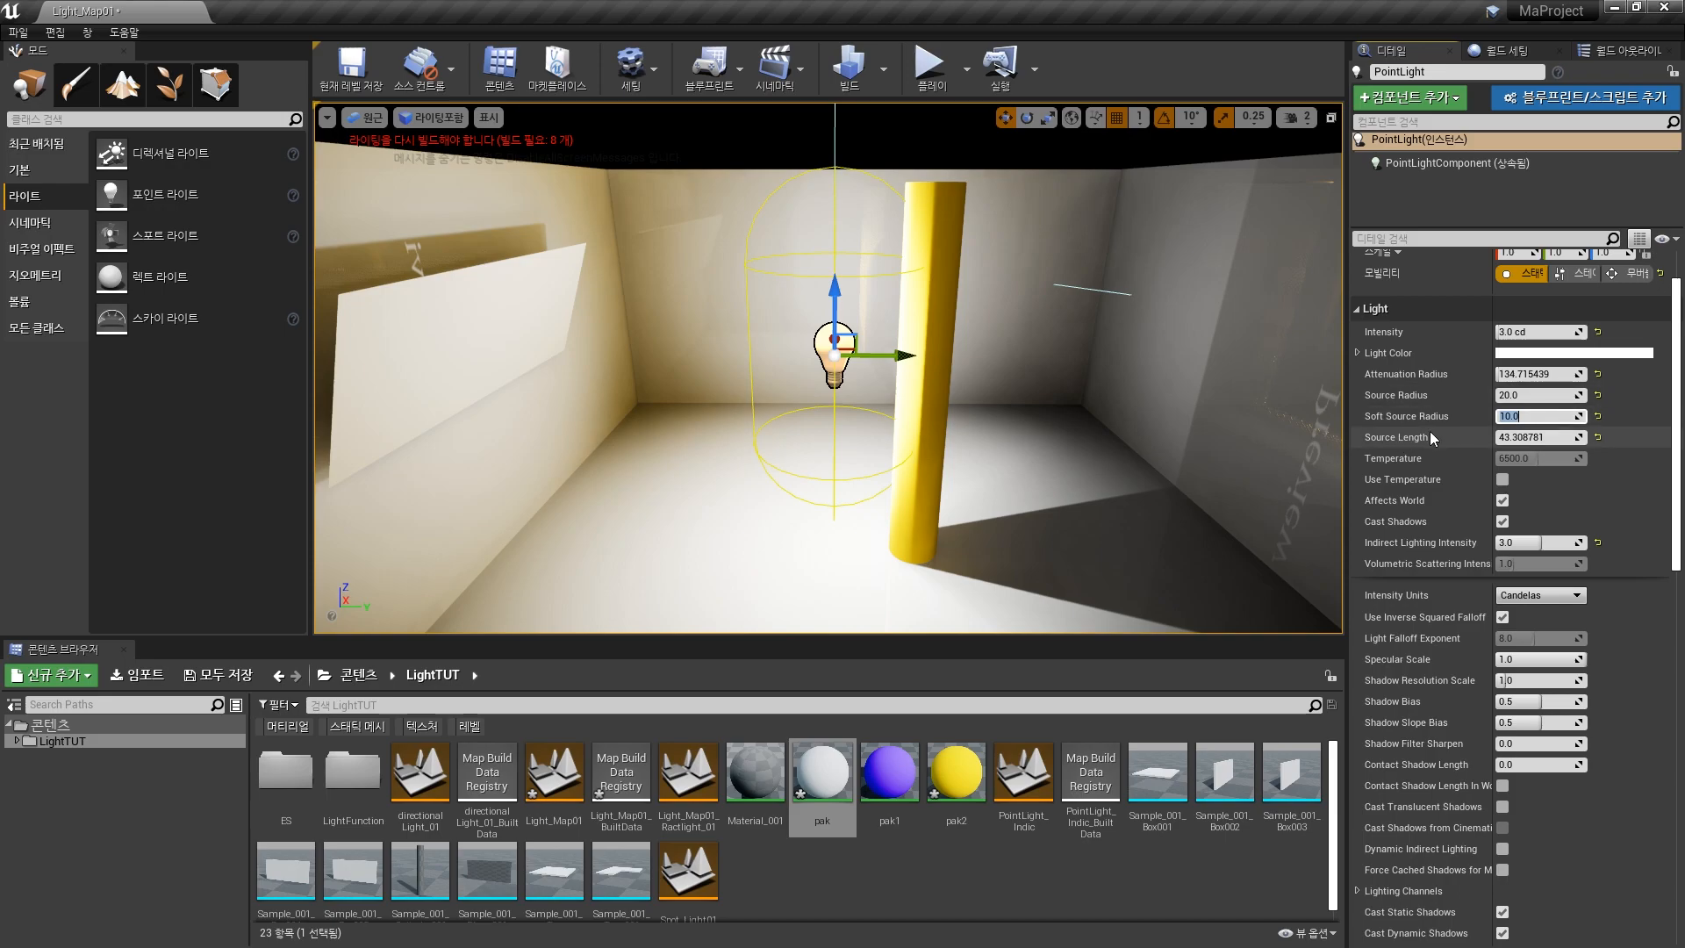
pyautogui.write('0')
pyautogui.press('Return')
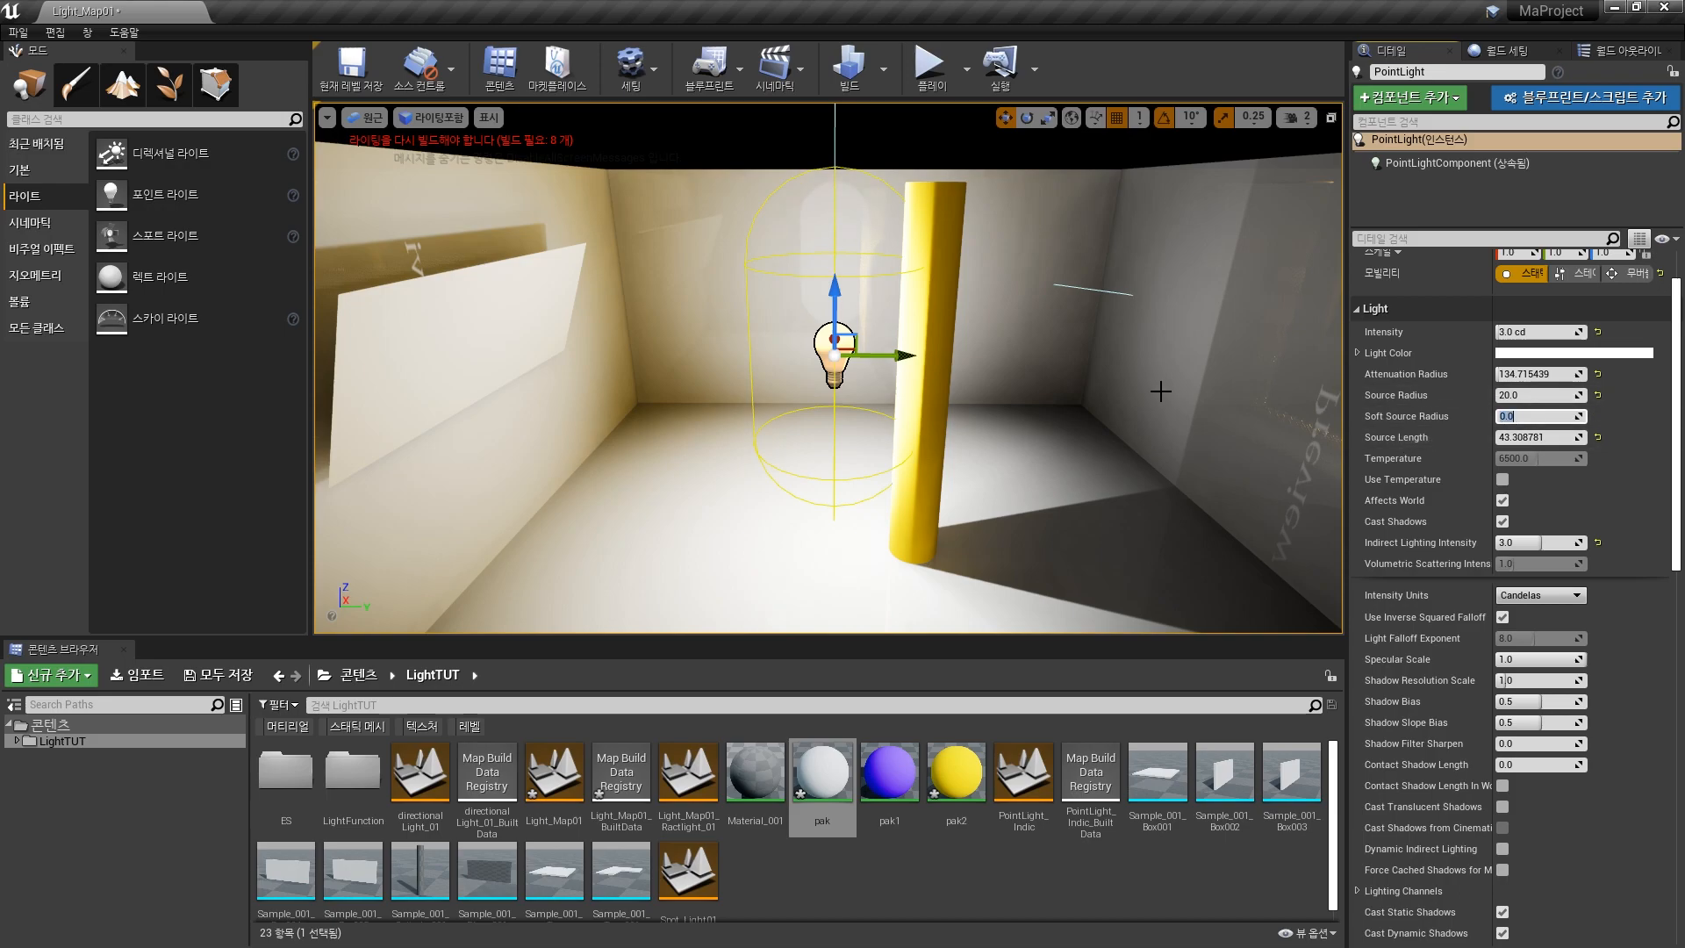
# Step: Reduce the point light's Source Radius to about 6.72 and extend its Source Length to about 65.72
pyautogui.moveTo(821, 252)
pyautogui.mouseDown(button='right')
pyautogui.moveTo(842, 263)
pyautogui.moveTo(822, 252)
pyautogui.mouseUp(button='right')
pyautogui.moveTo(1503, 395); pyautogui.dragTo(1437, 395)
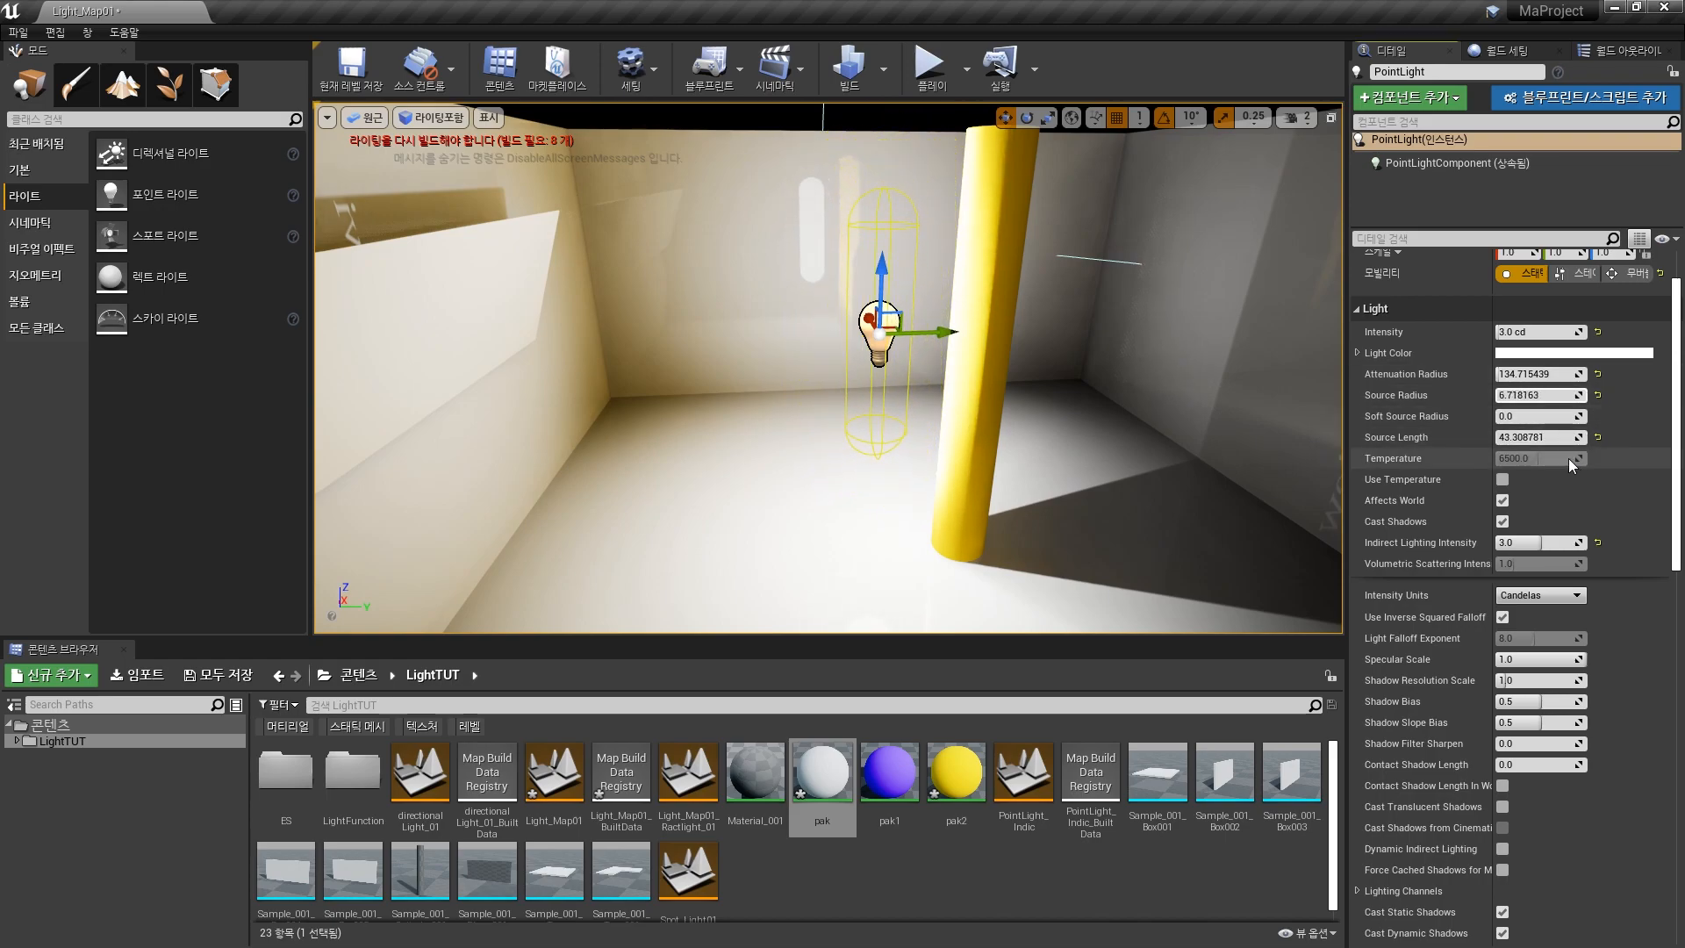
pyautogui.moveTo(1536, 437); pyautogui.dragTo(1569, 438)
# Step: Build only the lighting to bake the elongated point light and check the shadows around the yellow pillar
pyautogui.moveTo(877, 351)
pyautogui.mouseDown(button='right')
pyautogui.moveTo(886, 336)
pyautogui.moveTo(851, 338)
pyautogui.mouseUp(button='right')
pyautogui.moveTo(852, 400)
pyautogui.mouseDown(button='right')
pyautogui.moveTo(878, 400)
pyautogui.moveTo(851, 399)
pyautogui.mouseUp(button='right')
pyautogui.moveTo(893, 371); pyautogui.dragTo(971, 205)
pyautogui.click(883, 69)
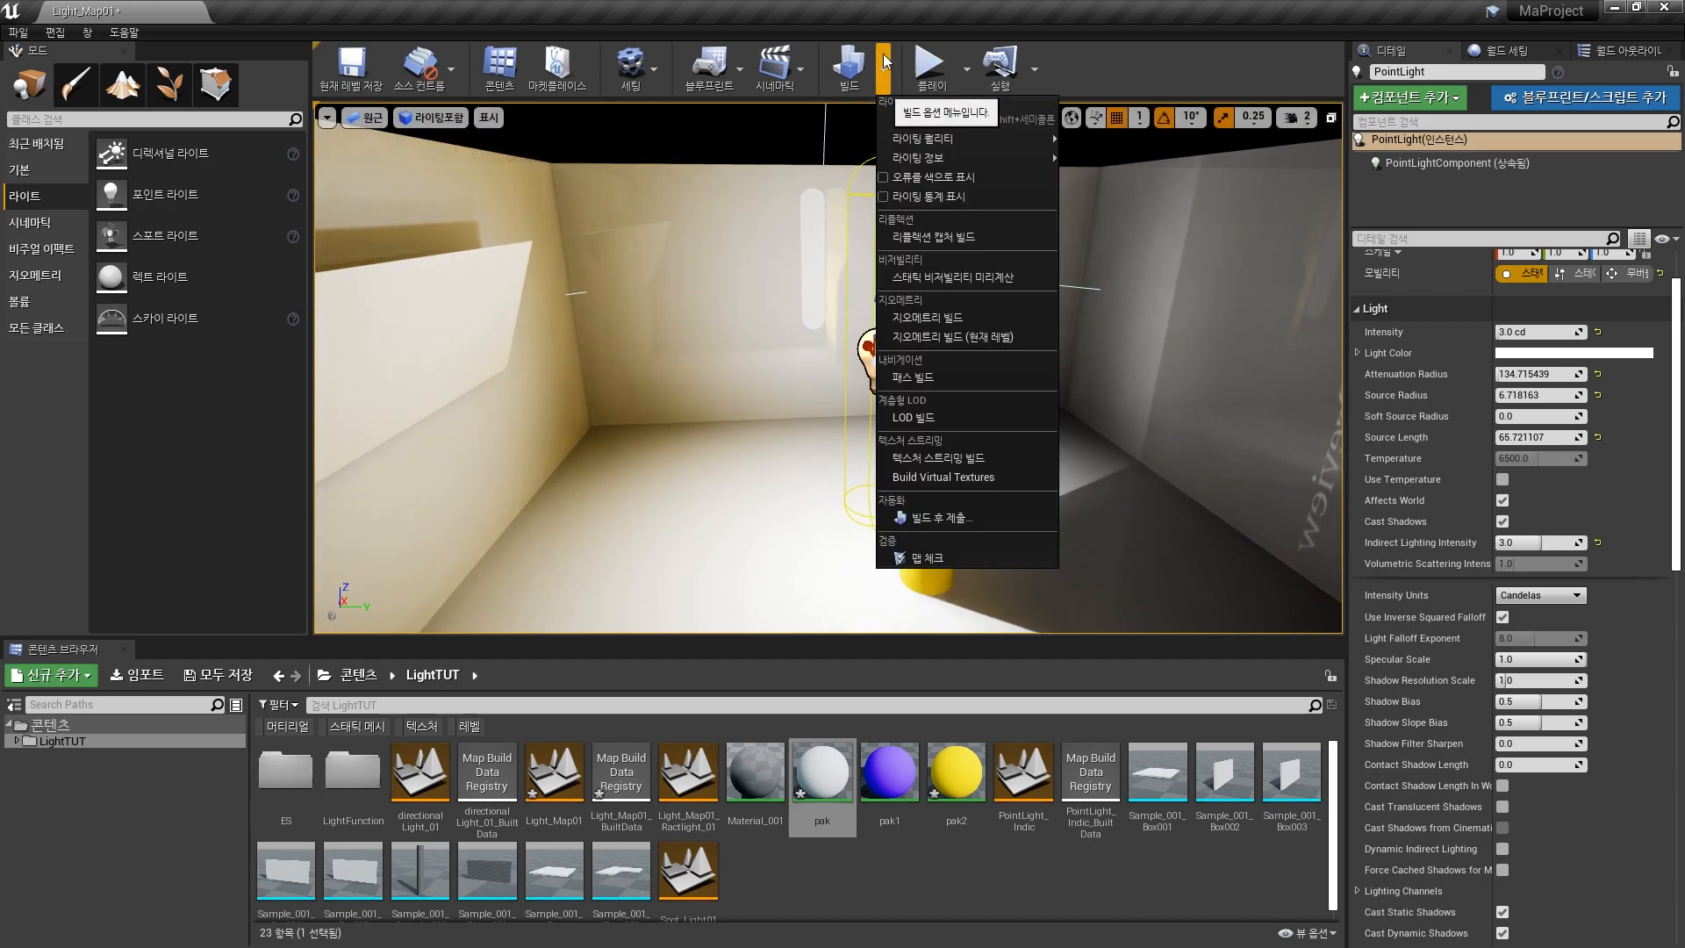
pyautogui.click(911, 117)
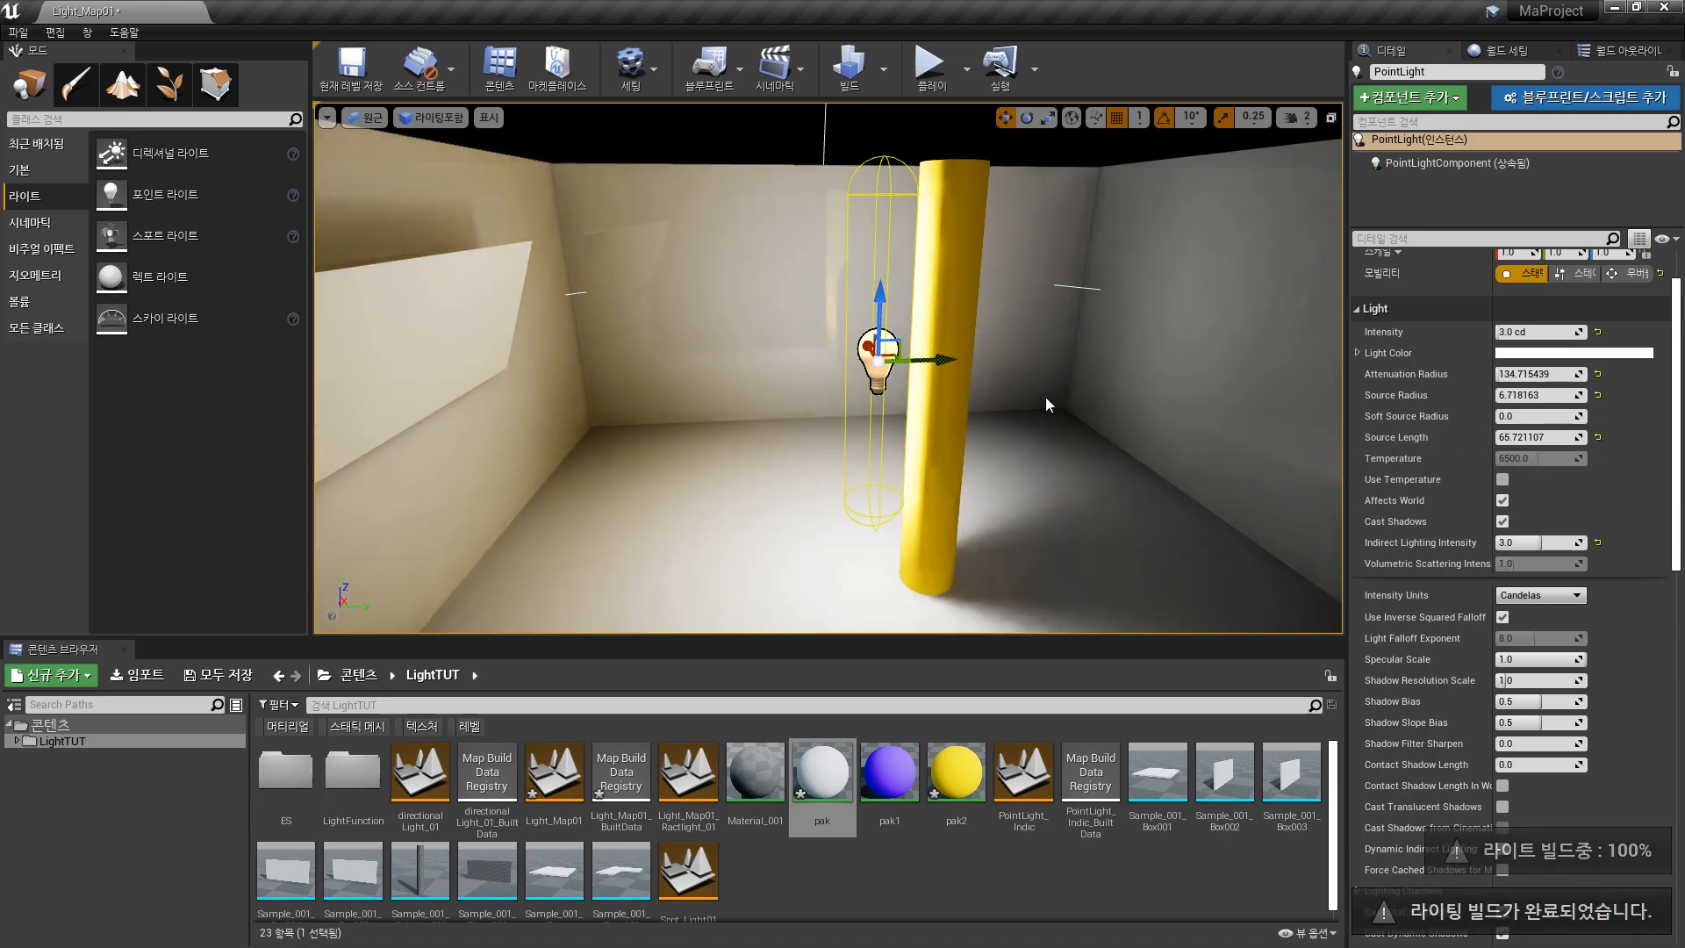
pyautogui.moveTo(1069, 399); pyautogui.dragTo(947, 275, button='right')
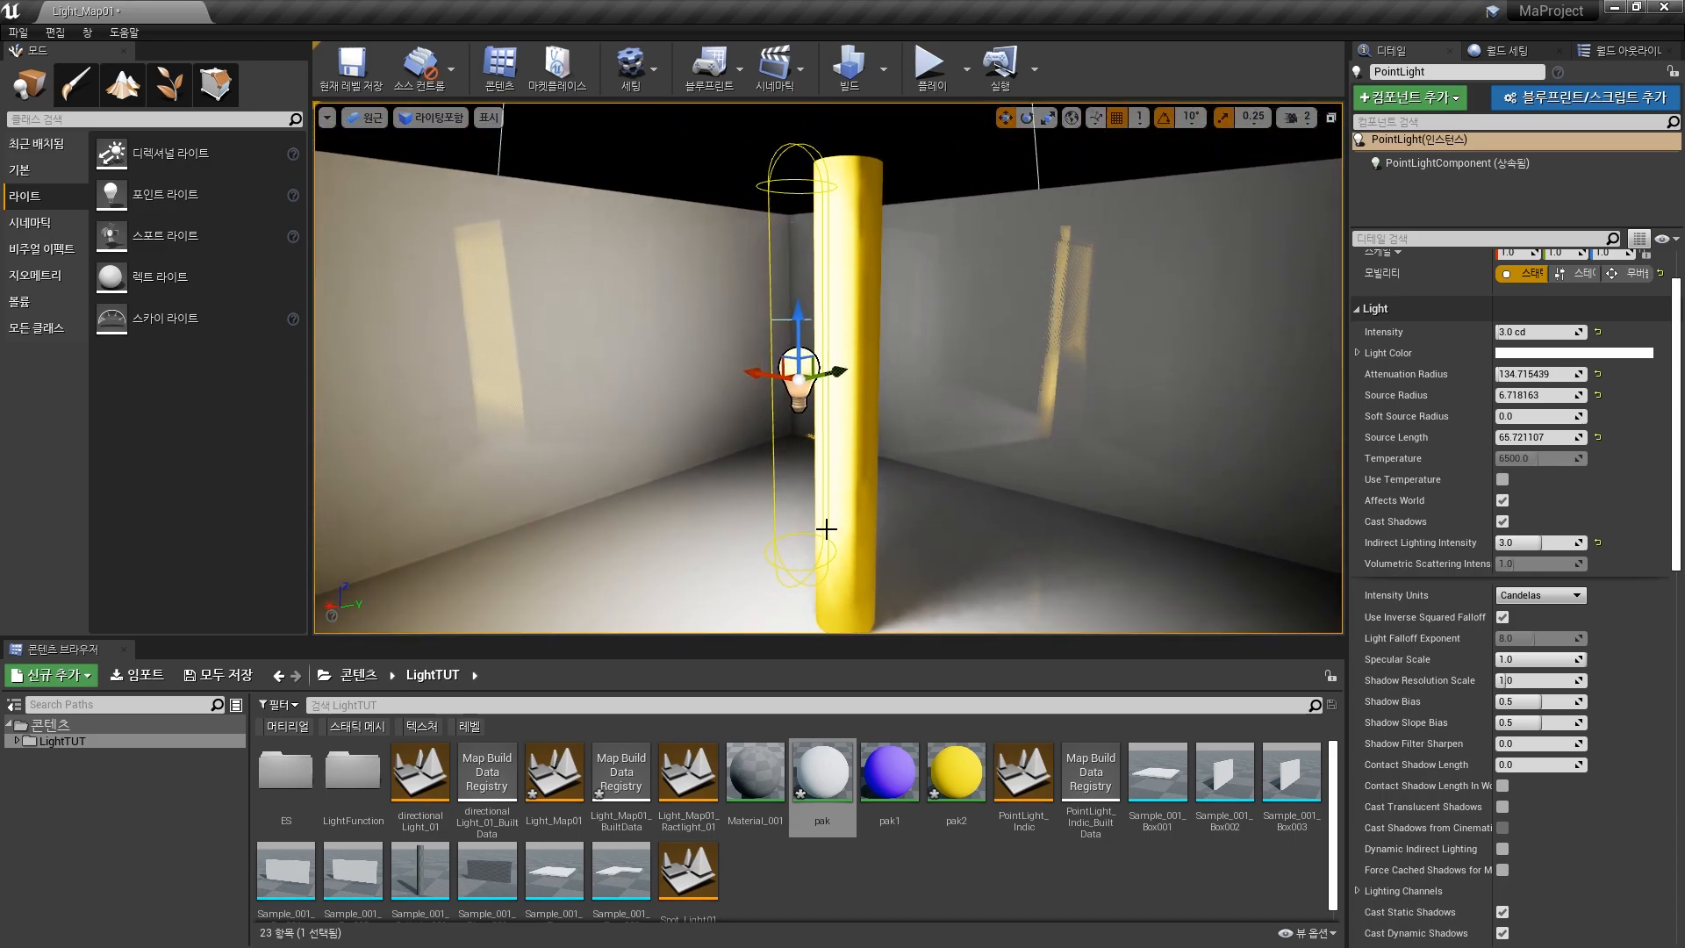
pyautogui.moveTo(981, 286); pyautogui.dragTo(807, 296, button='right')
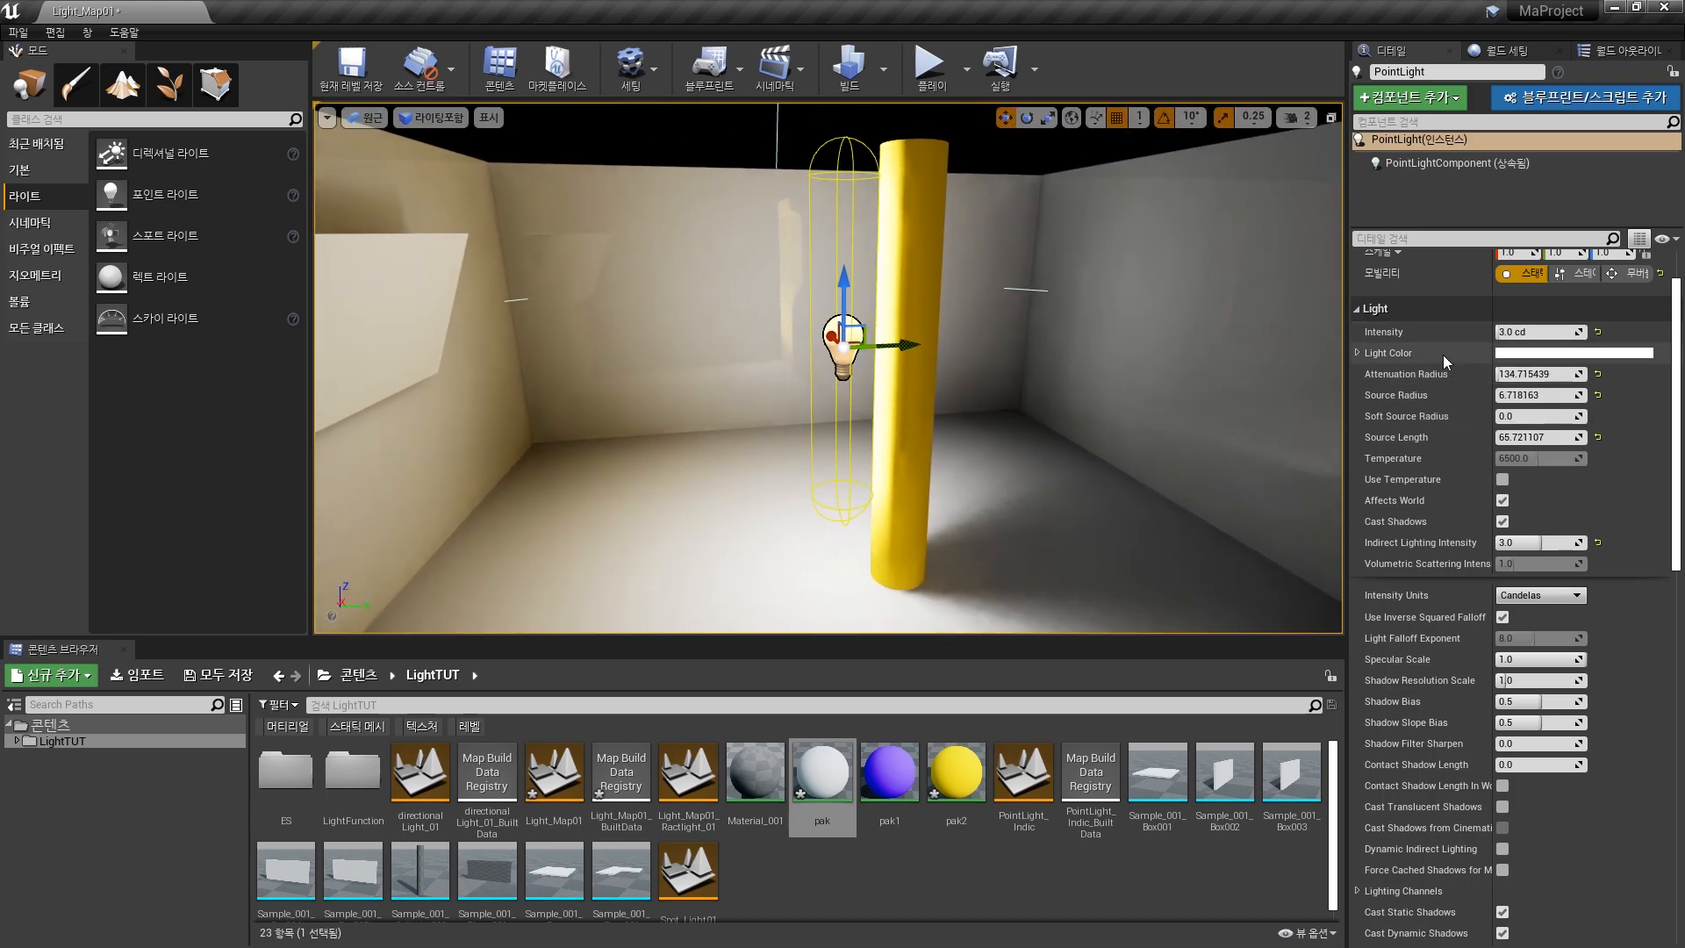
# Step: Move the point light along its Y axis away from the yellow pillar and set its Source Length to 0
pyautogui.moveTo(896, 345); pyautogui.dragTo(812, 358)
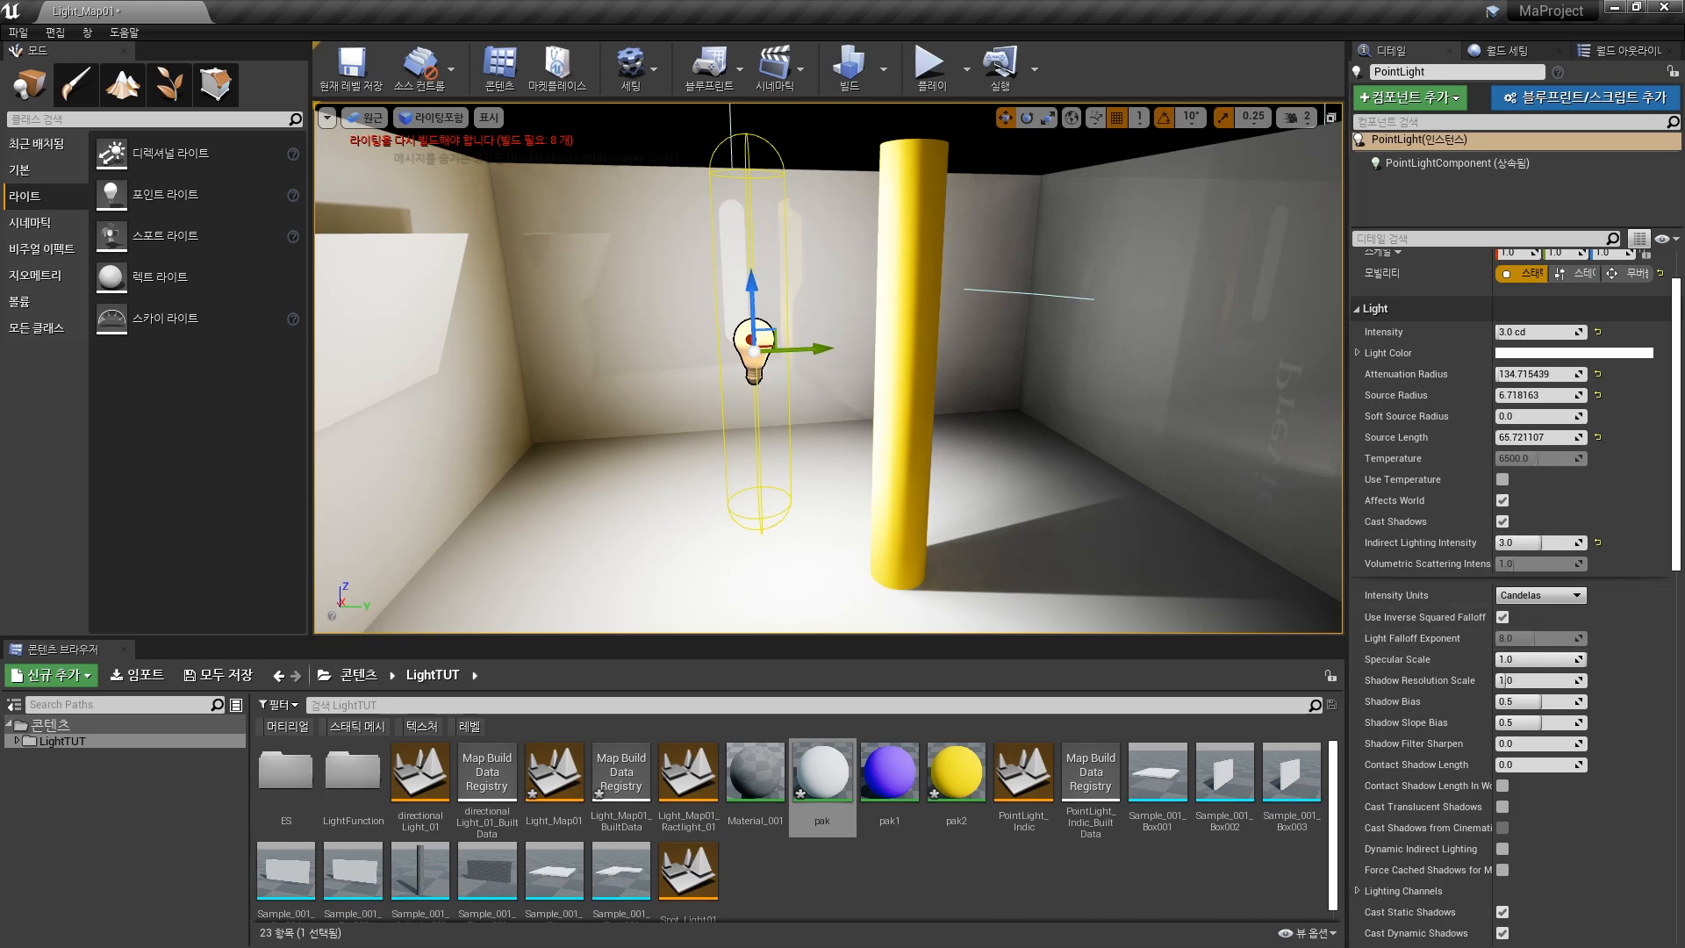
pyautogui.hotkey('alt', 'Tab')
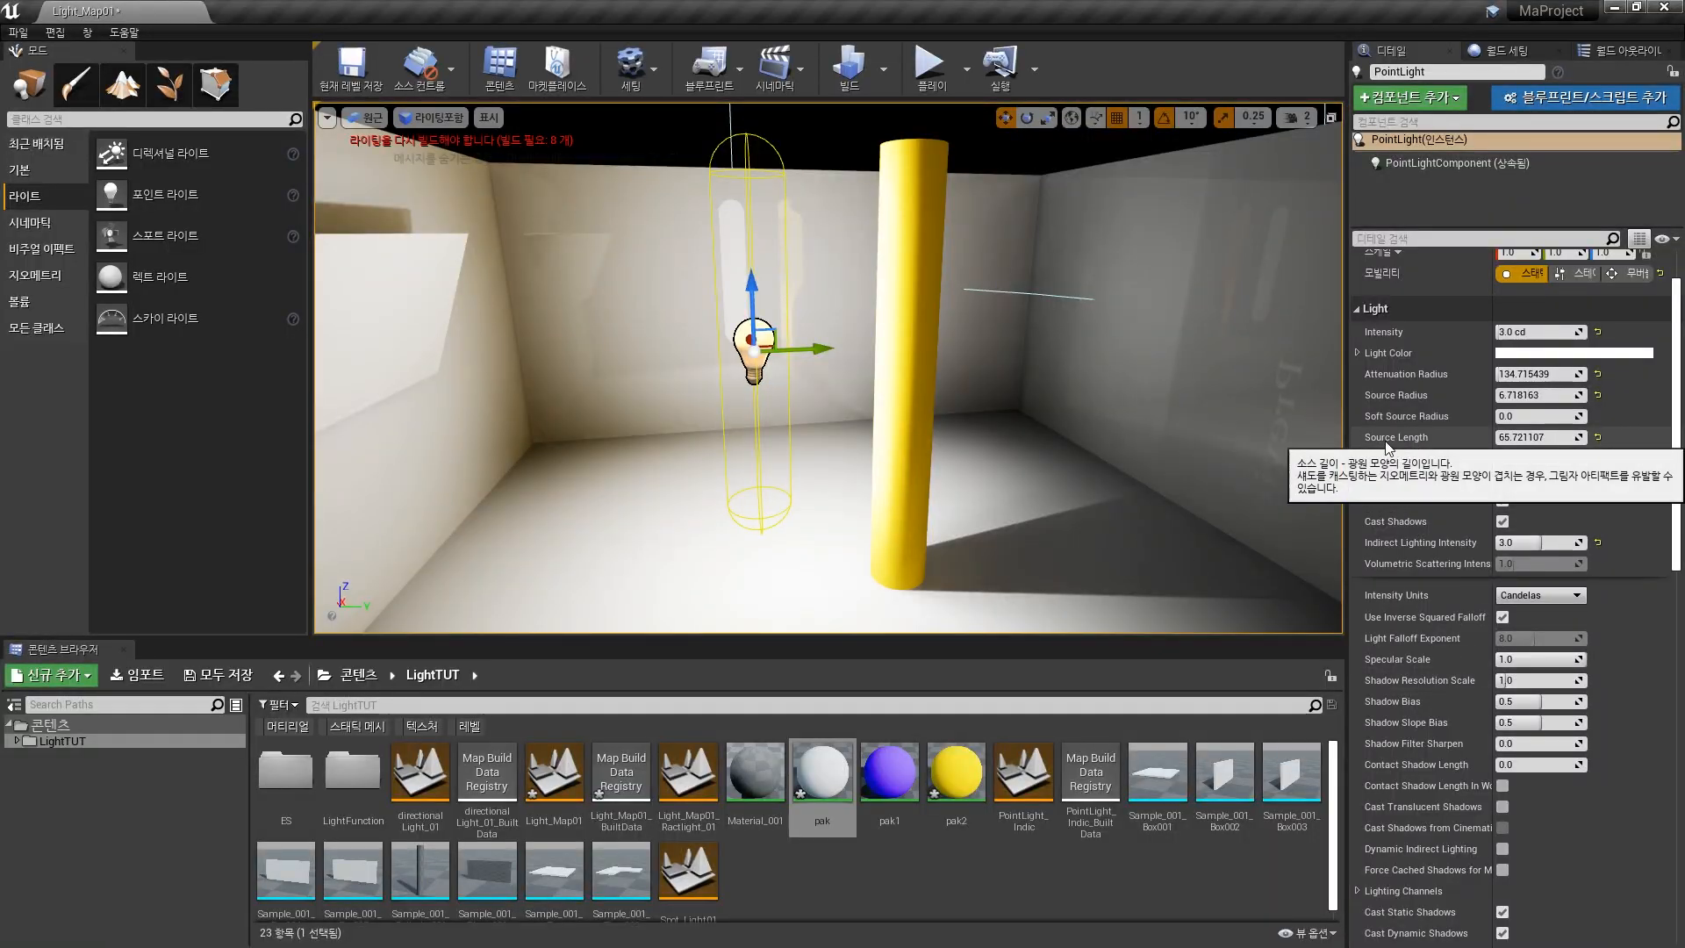
pyautogui.click(1553, 439)
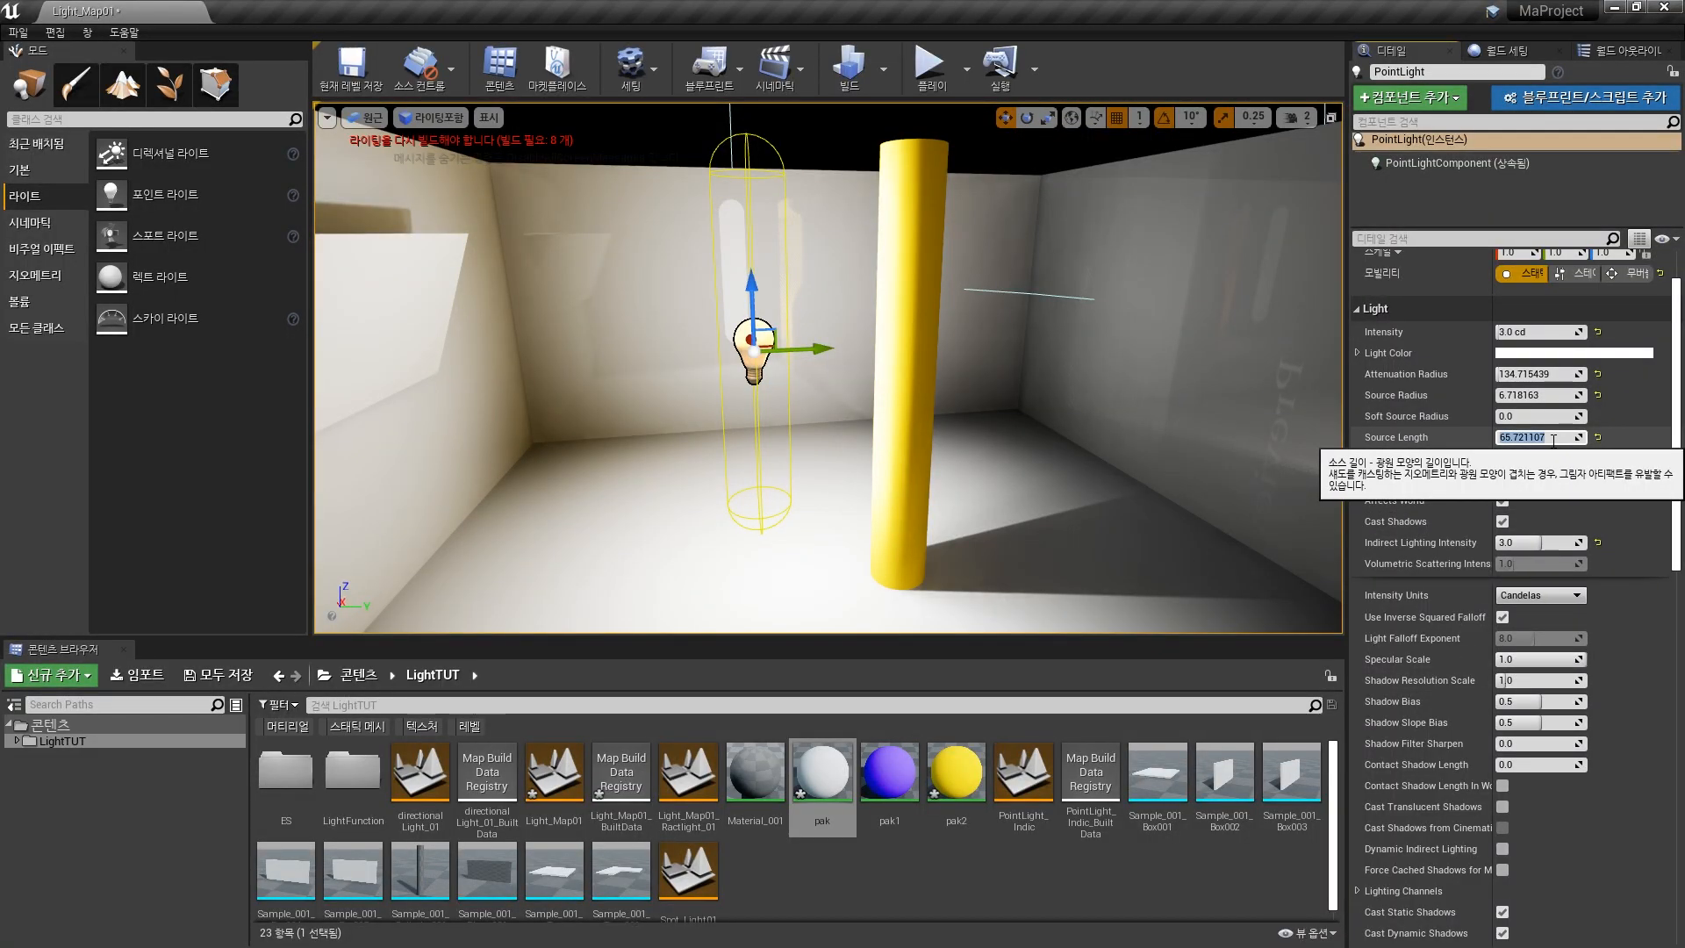
pyautogui.write('0')
pyautogui.press('Return')
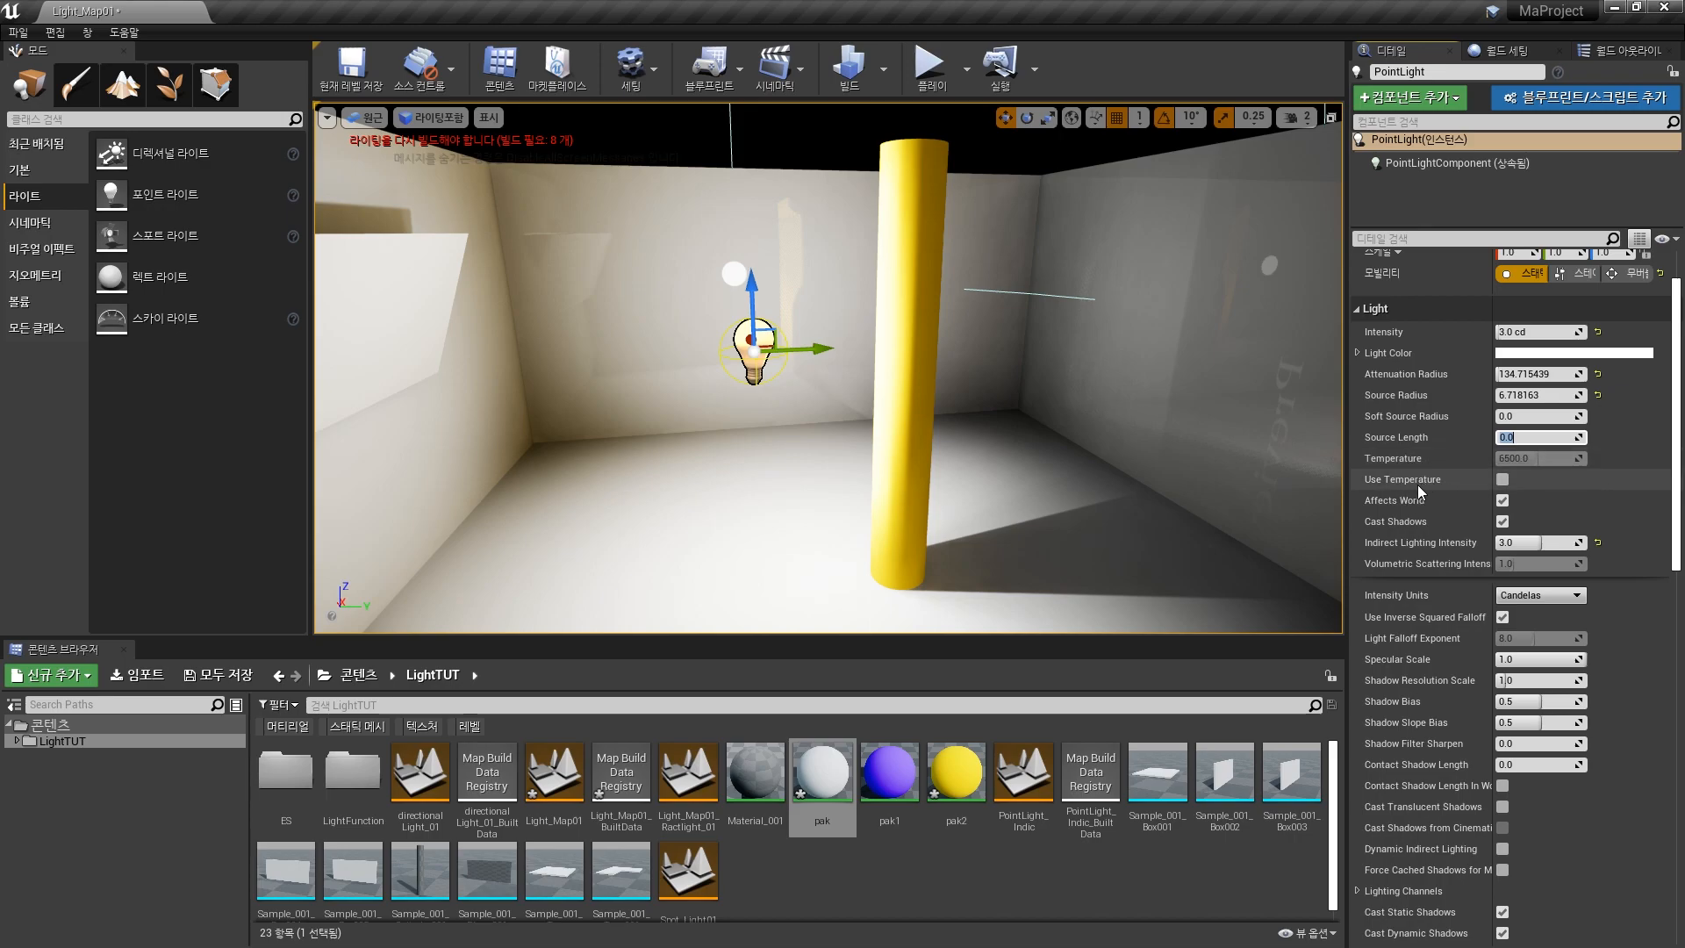
# Step: Enable Use Temperature on the point light and set its Temperature to 1500
pyautogui.click(1503, 479)
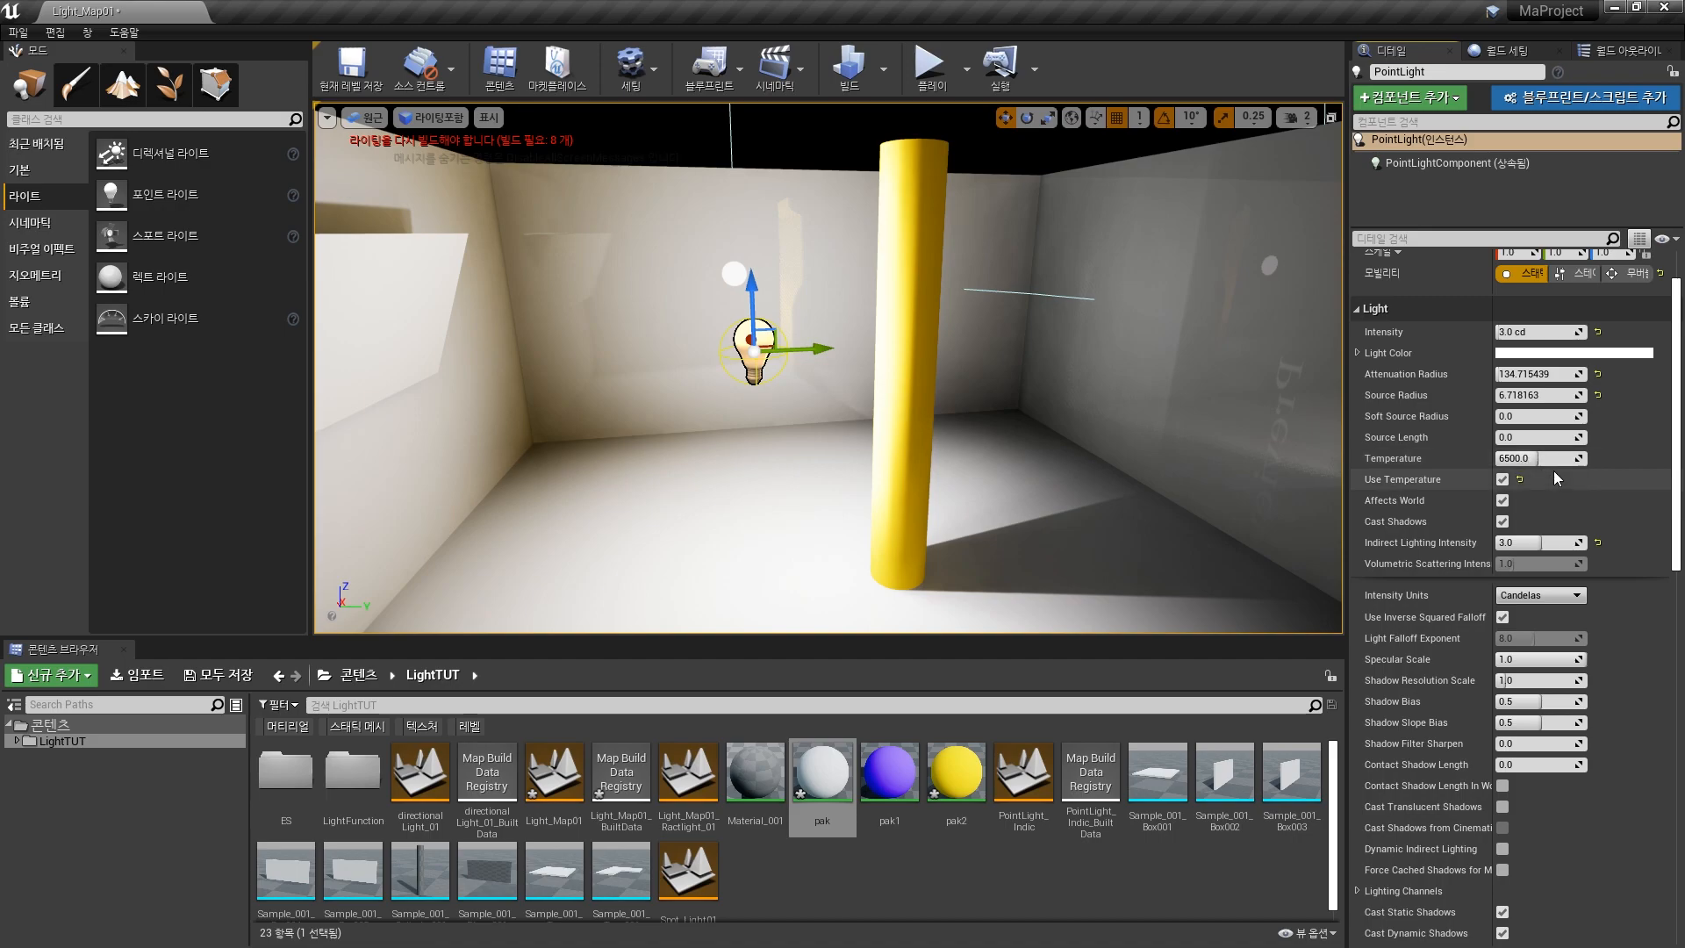
pyautogui.click(1543, 456)
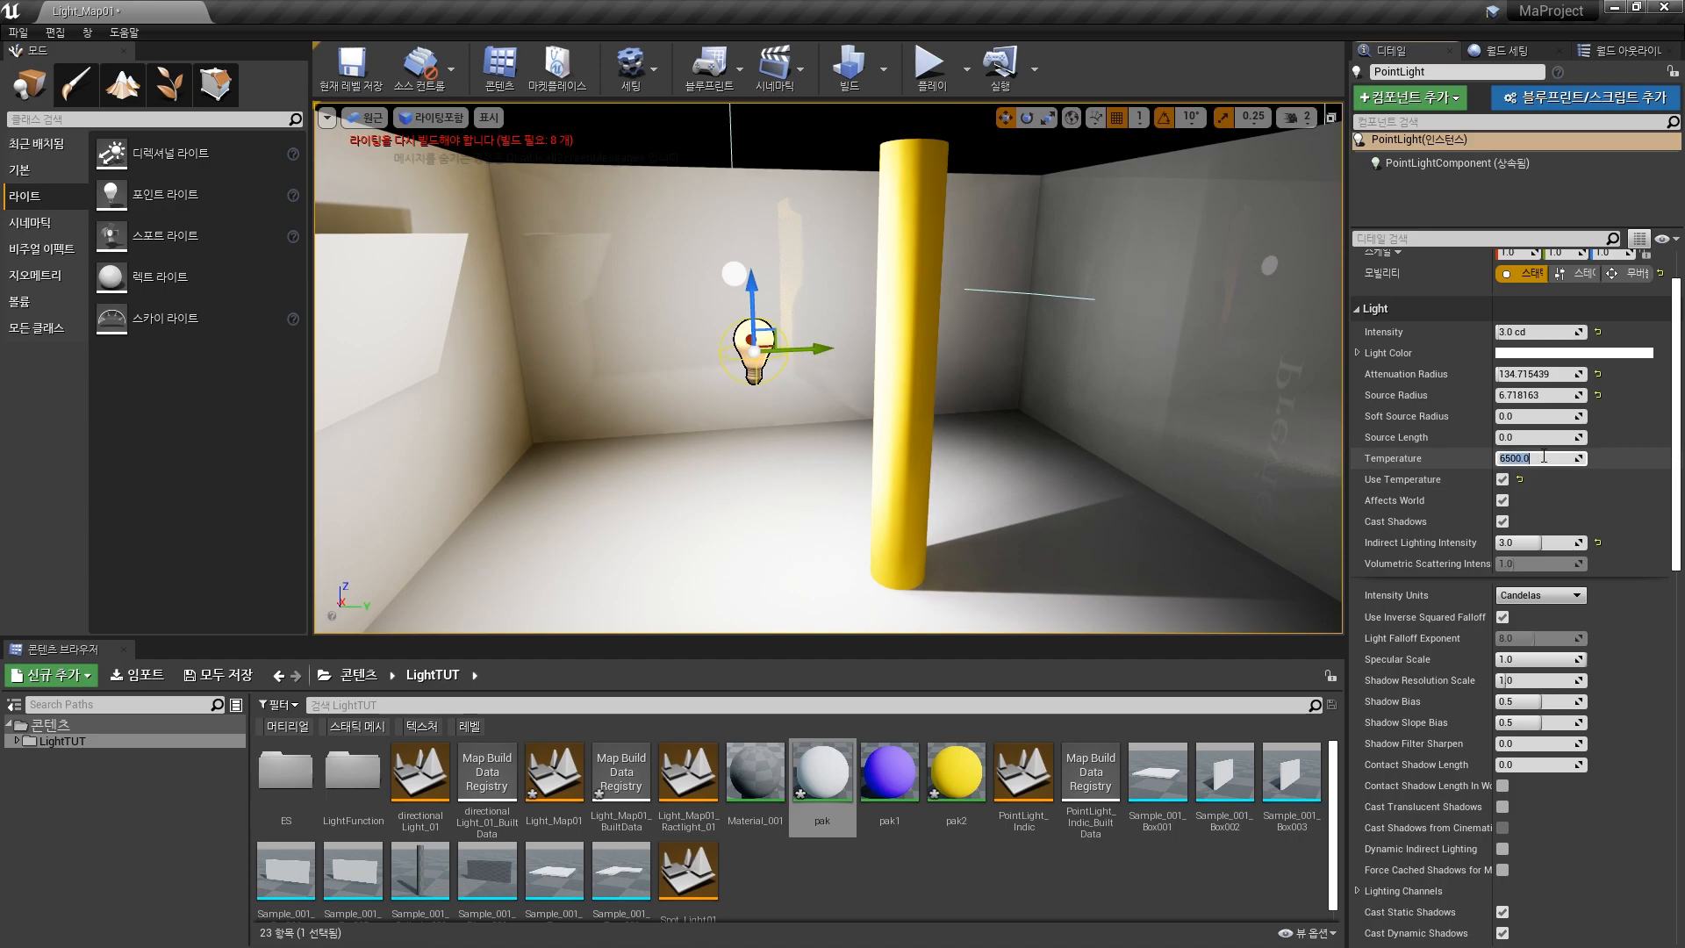
pyautogui.write('1500')
pyautogui.press('Return')
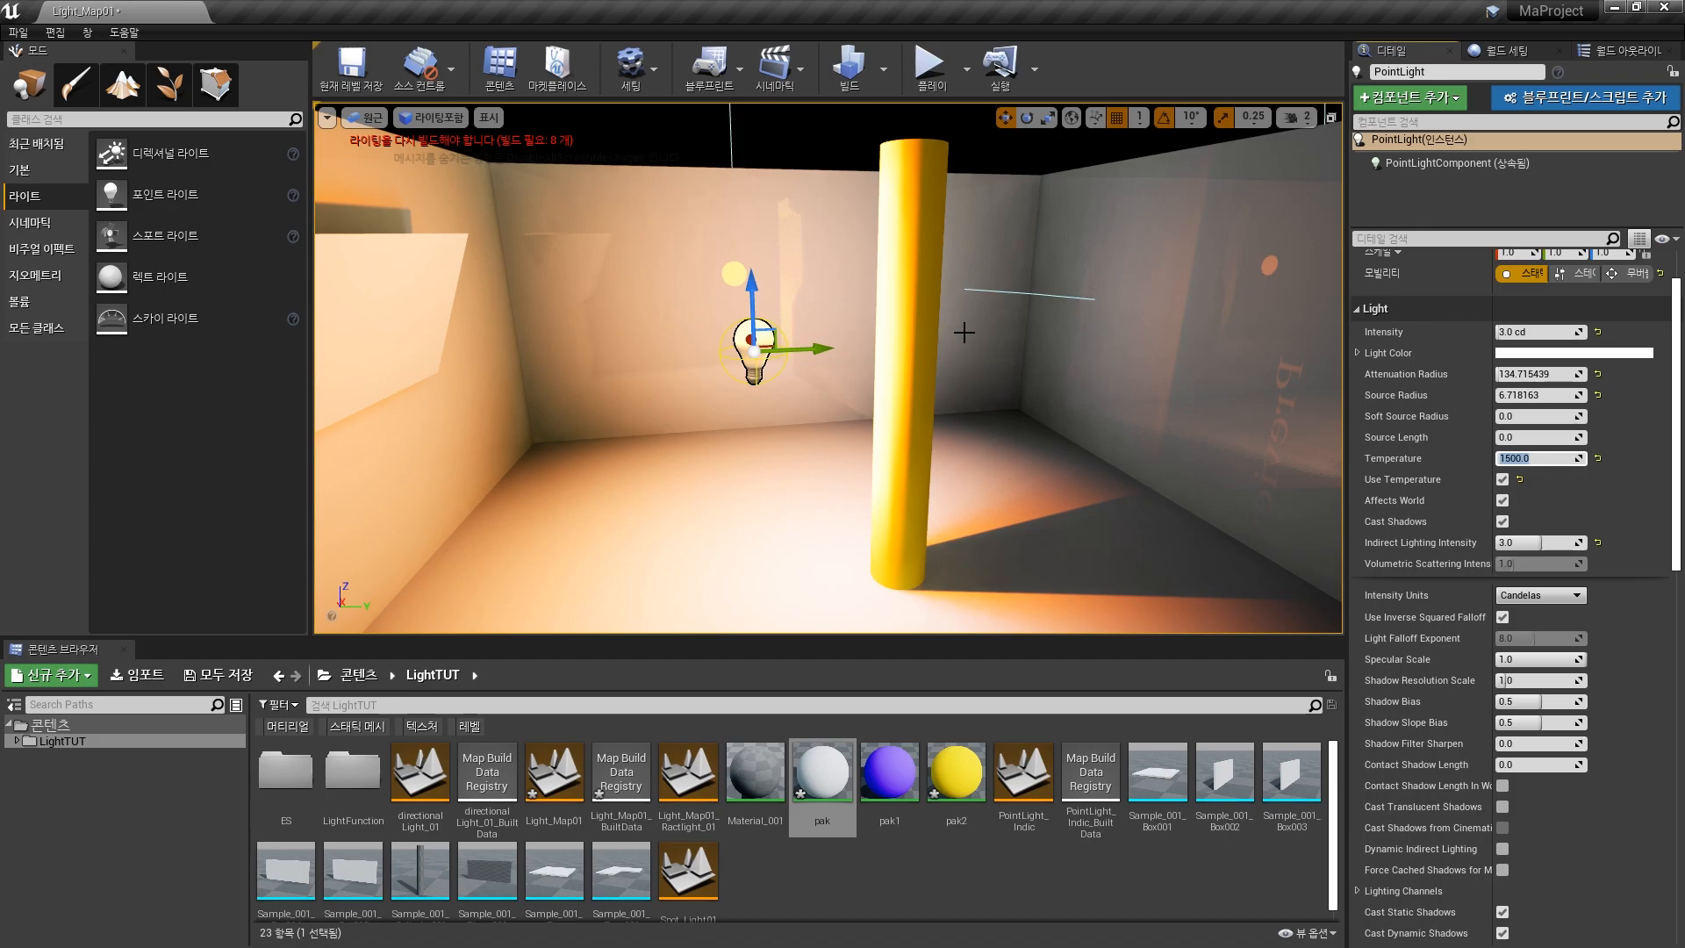
# Step: Toggle Affects World off and on twice to compare the room with and without the point light
pyautogui.click(1503, 501)
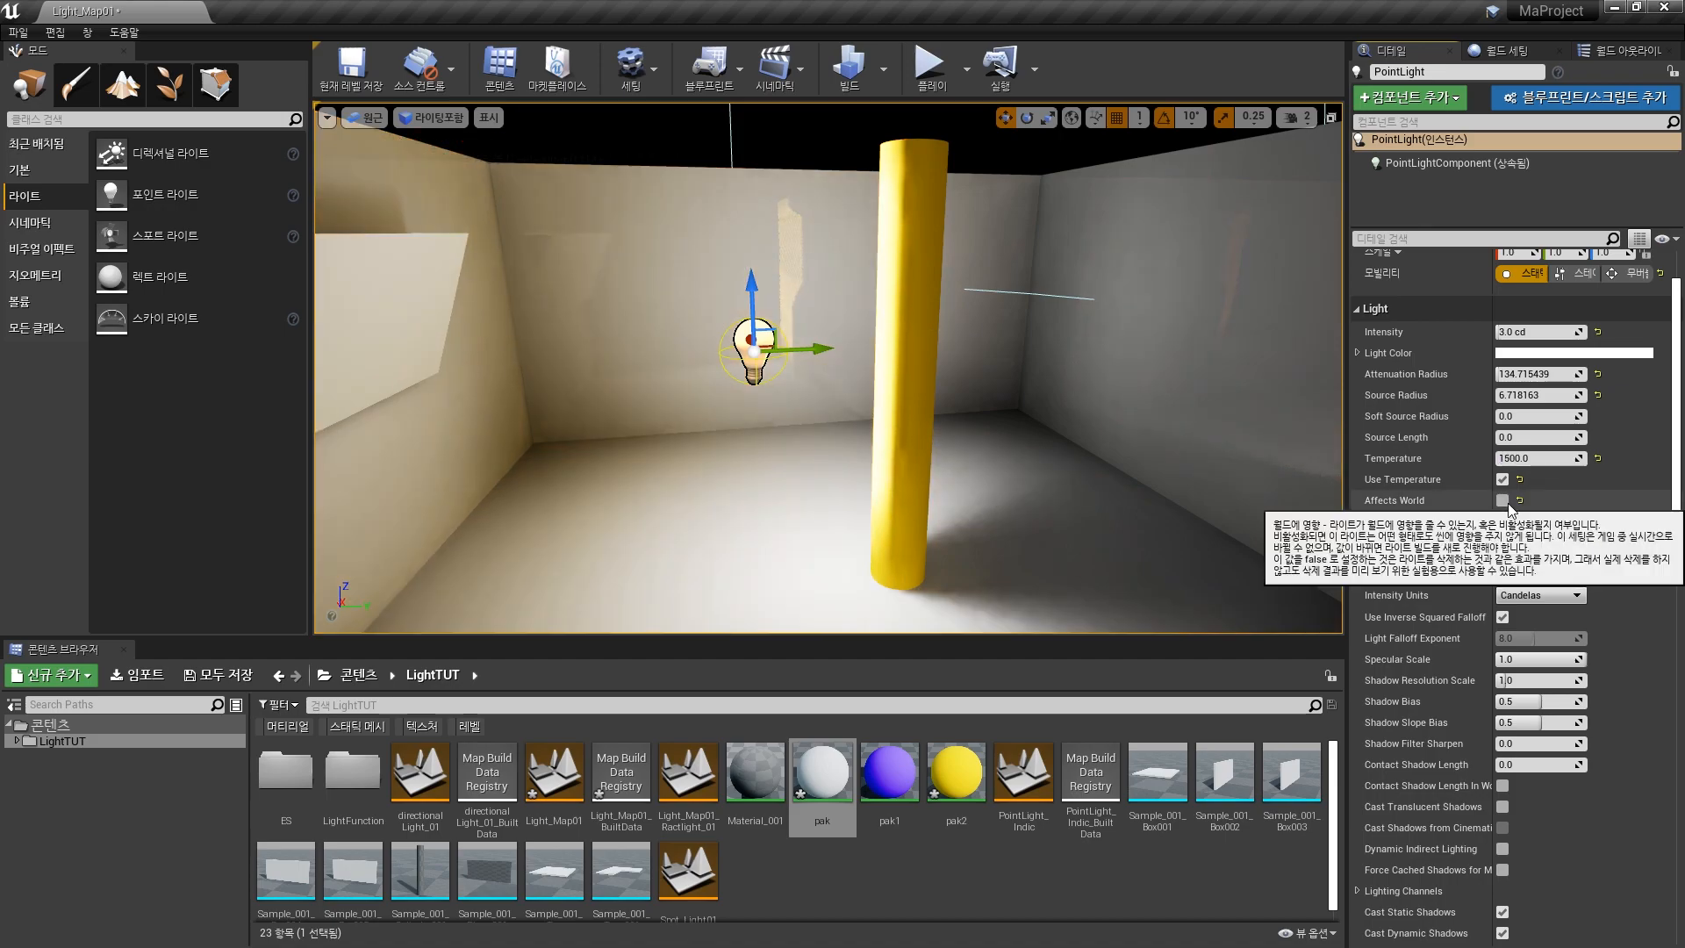
pyautogui.click(1503, 500)
pyautogui.click(1502, 500)
pyautogui.click(1503, 500)
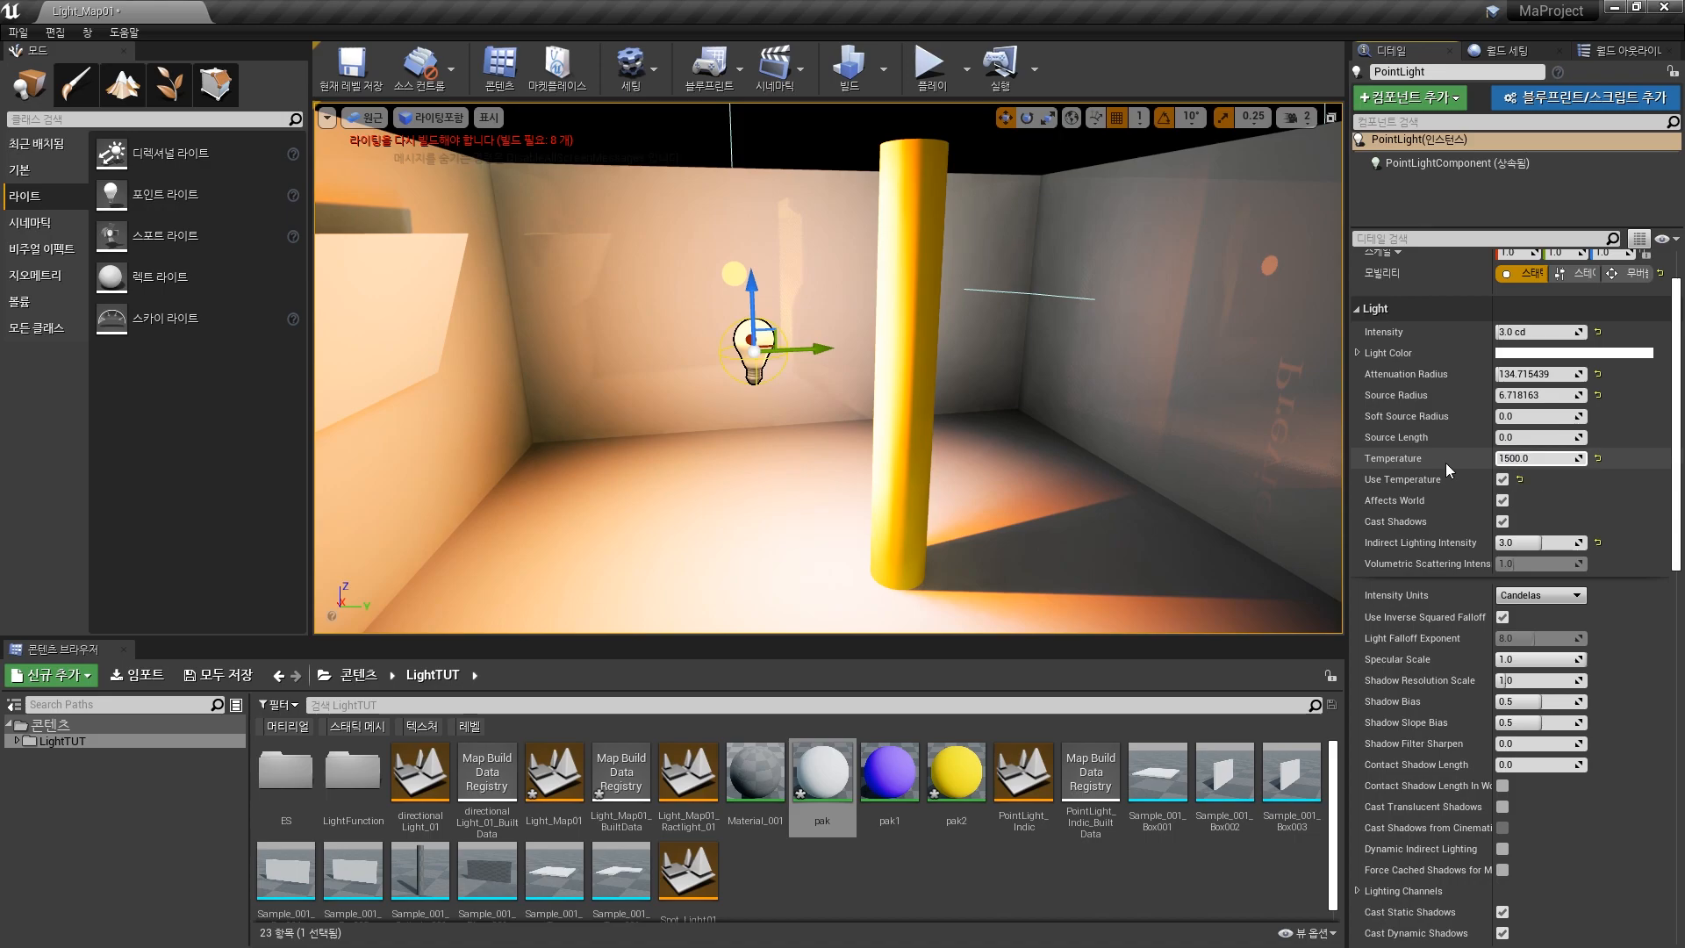
# Step: Build only the lighting to bake the point light's 1500 colour temperature into the room
pyautogui.moveTo(813, 464); pyautogui.dragTo(813, 465, button='right')
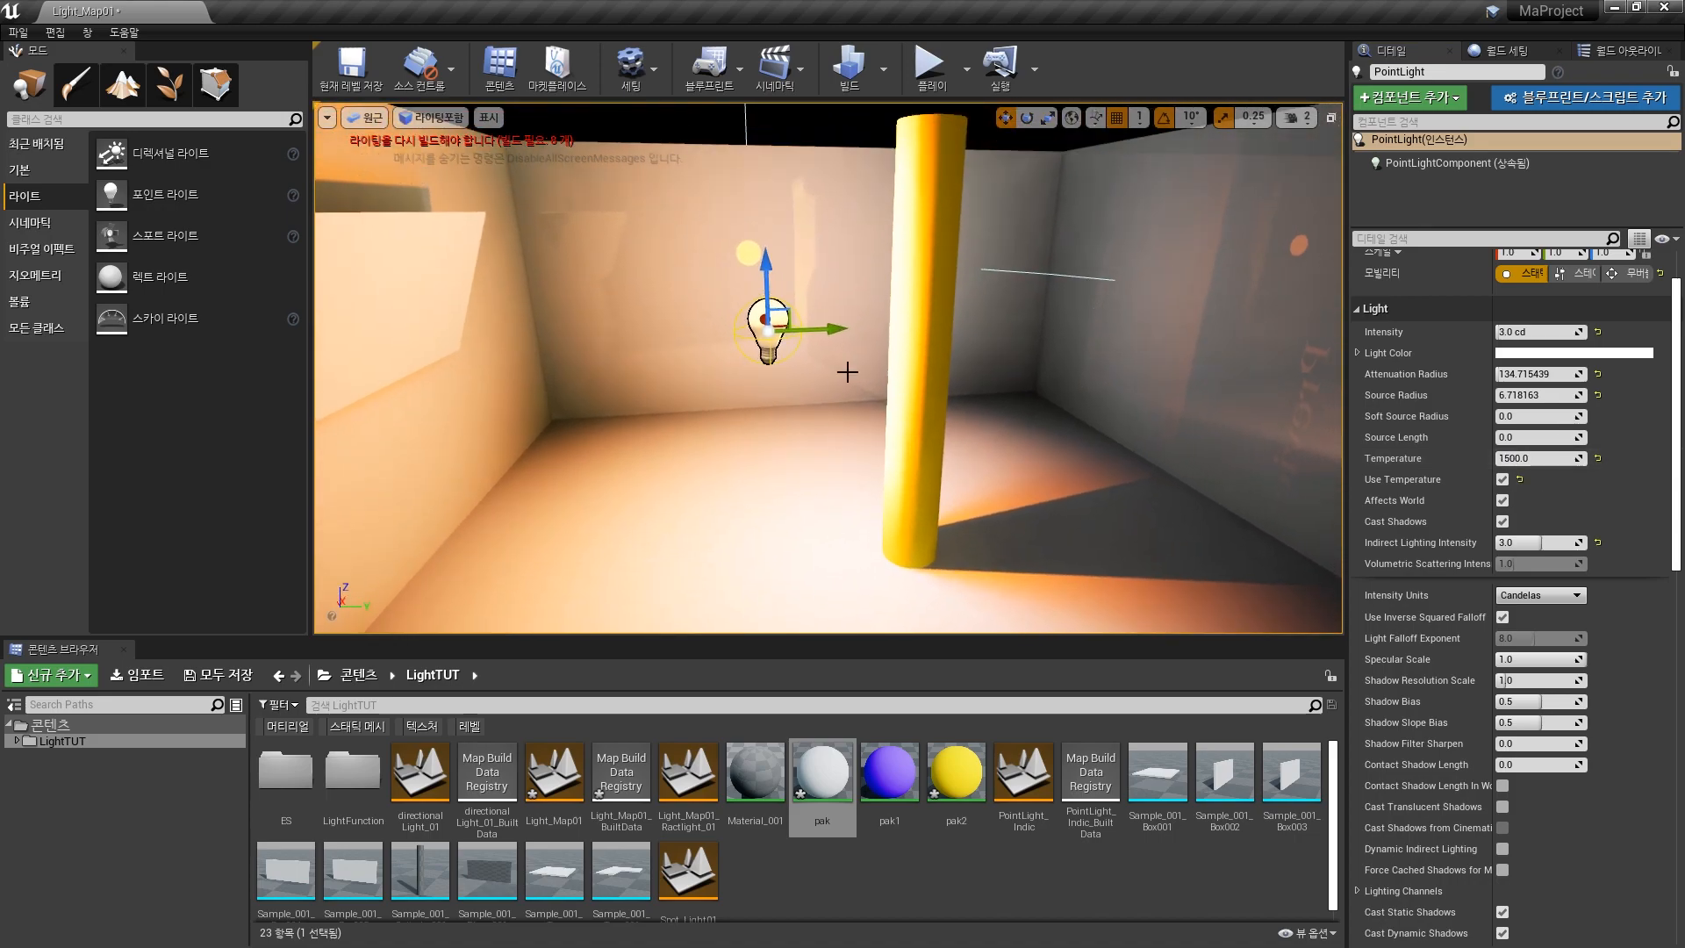
pyautogui.click(883, 63)
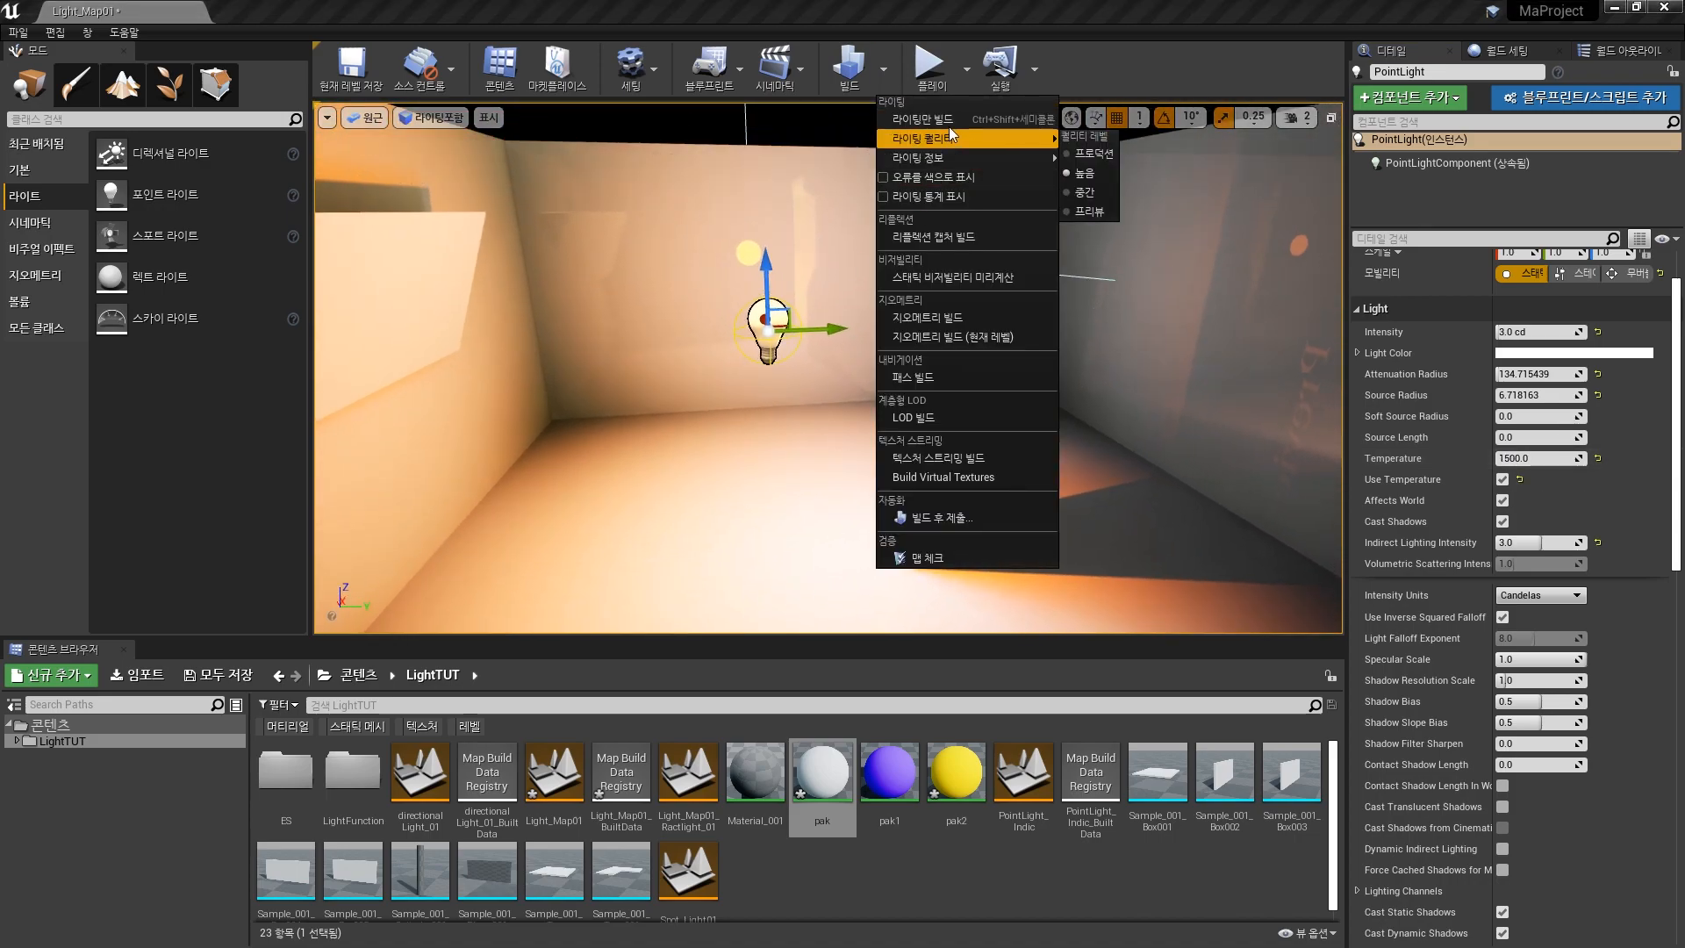
pyautogui.click(950, 119)
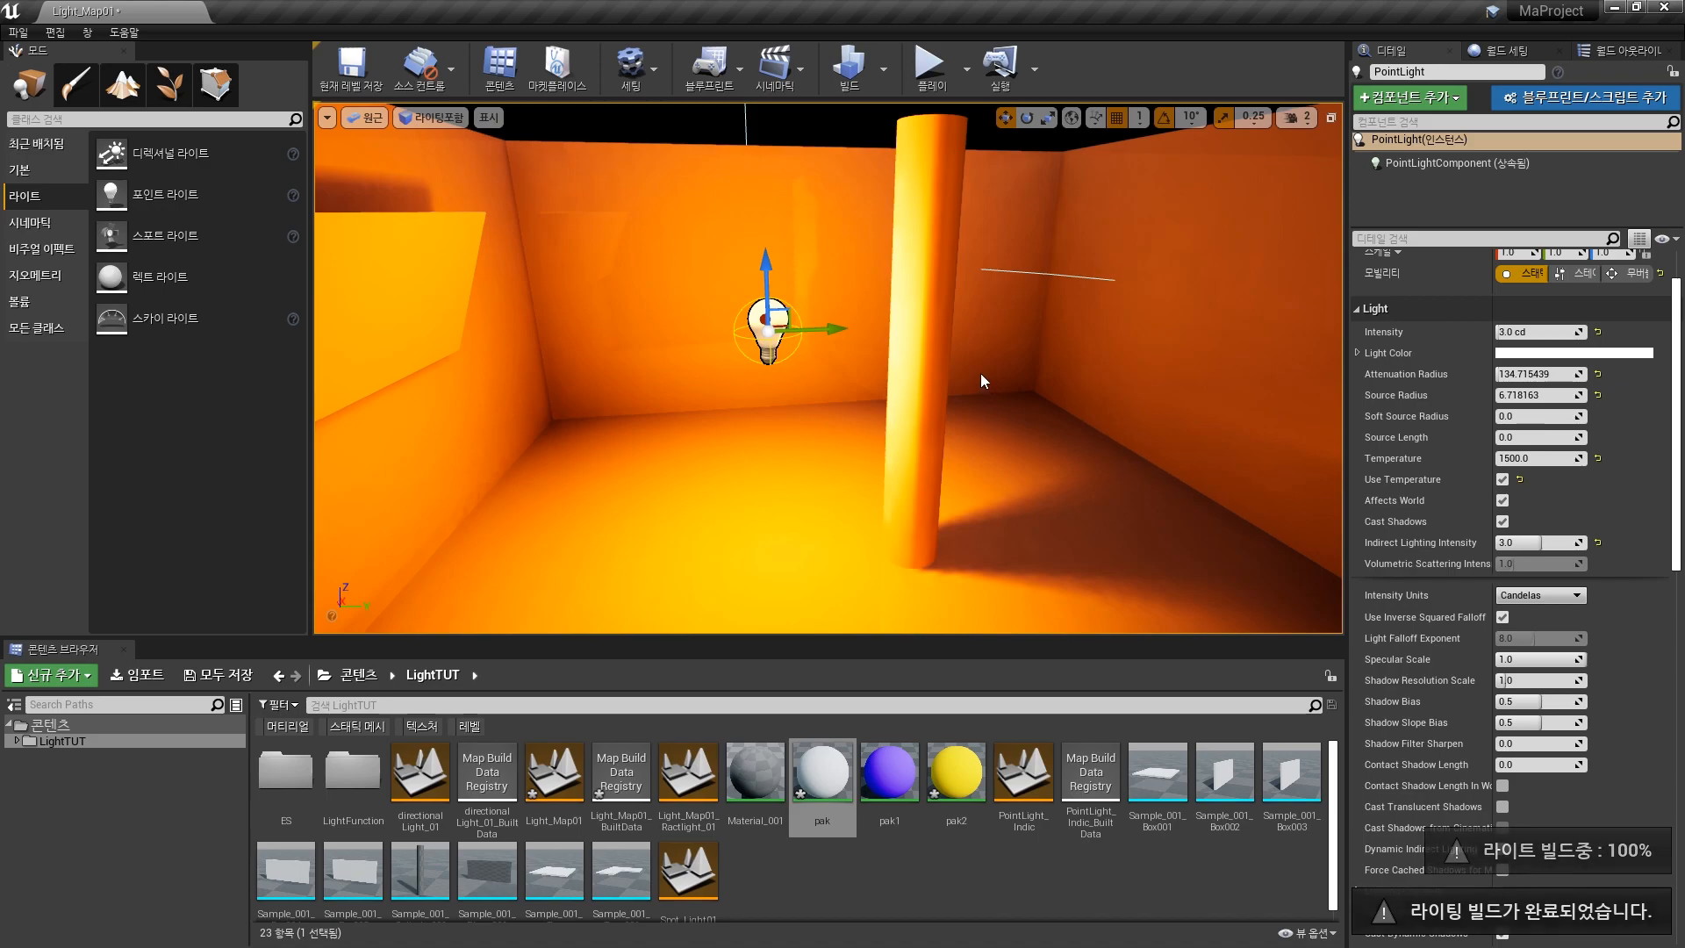
pyautogui.moveTo(1016, 375); pyautogui.dragTo(1001, 346, button='right')
pyautogui.press('s')
pyautogui.press('s')
pyautogui.press('w')
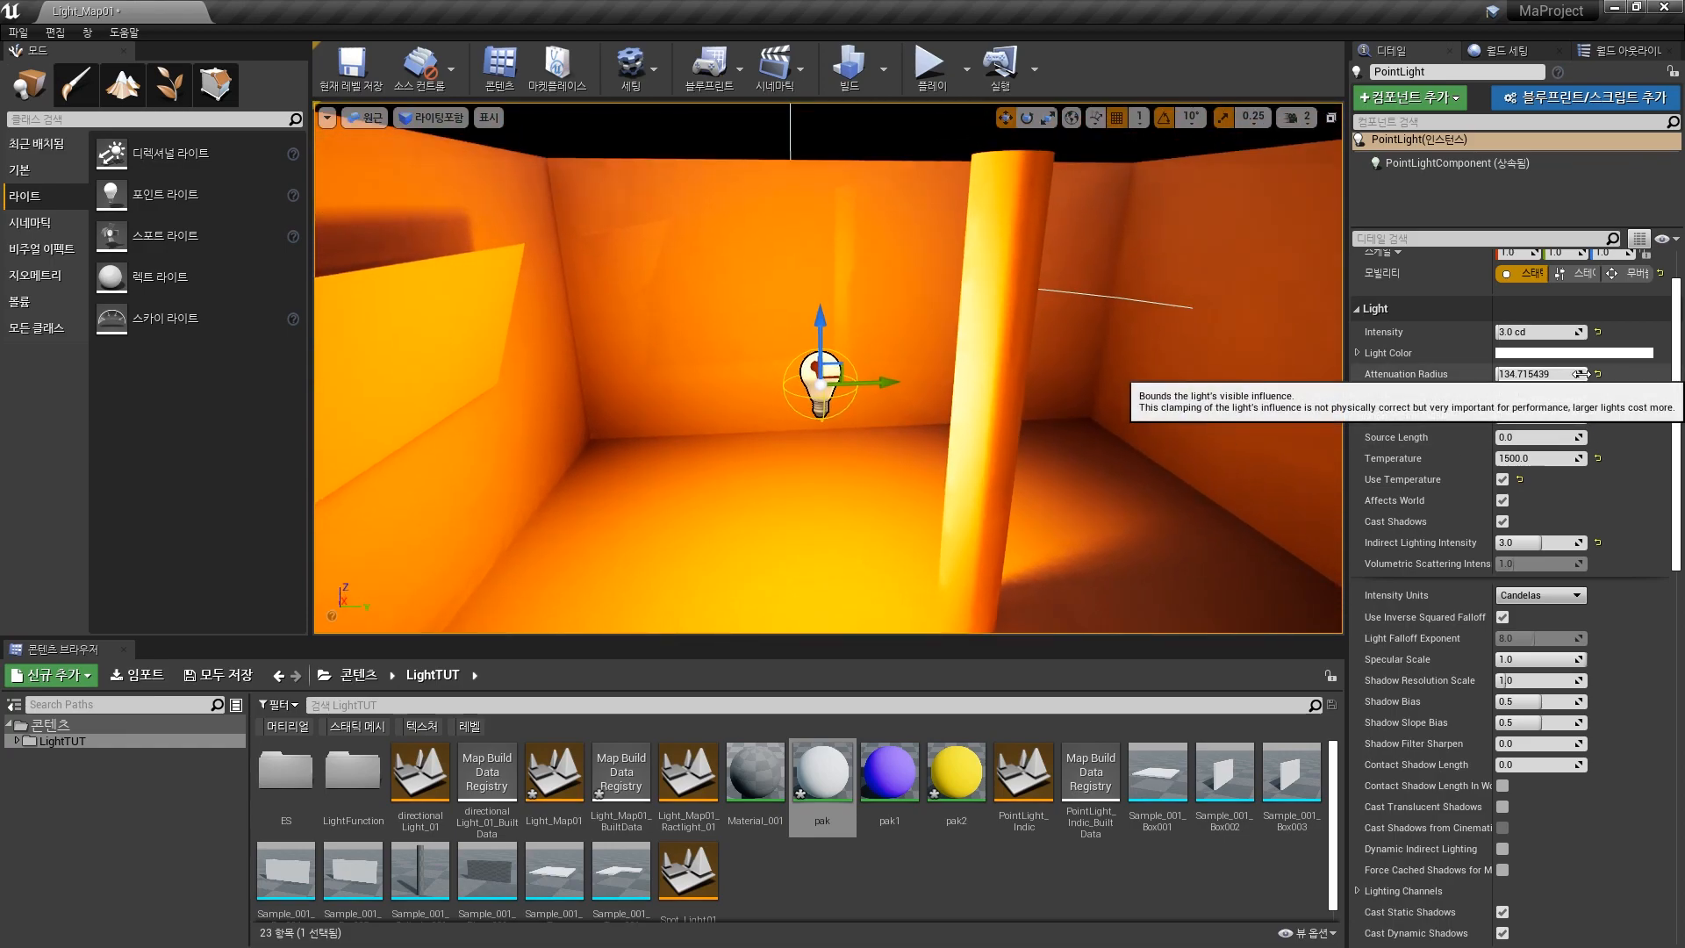
# Step: Try an Attenuation Radius of about 993, set it to 50 instead, and rebuild only the lighting
pyautogui.moveTo(1536, 374); pyautogui.dragTo(1615, 374)
pyautogui.click(1538, 380)
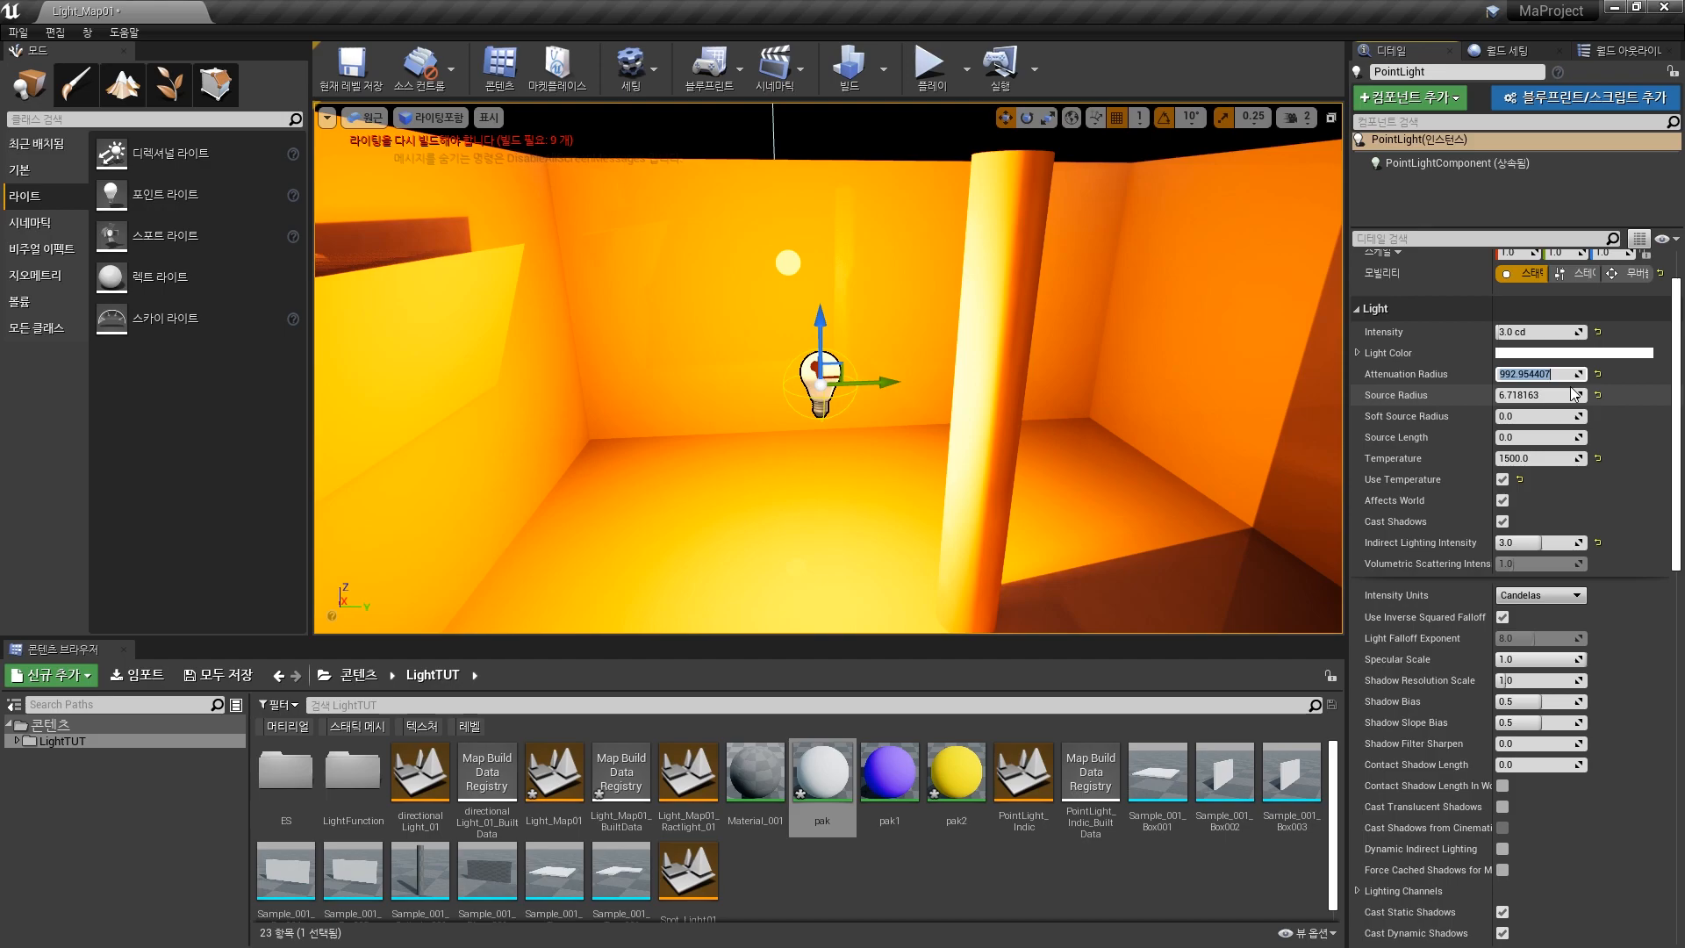
pyautogui.write('50')
pyautogui.press('Return')
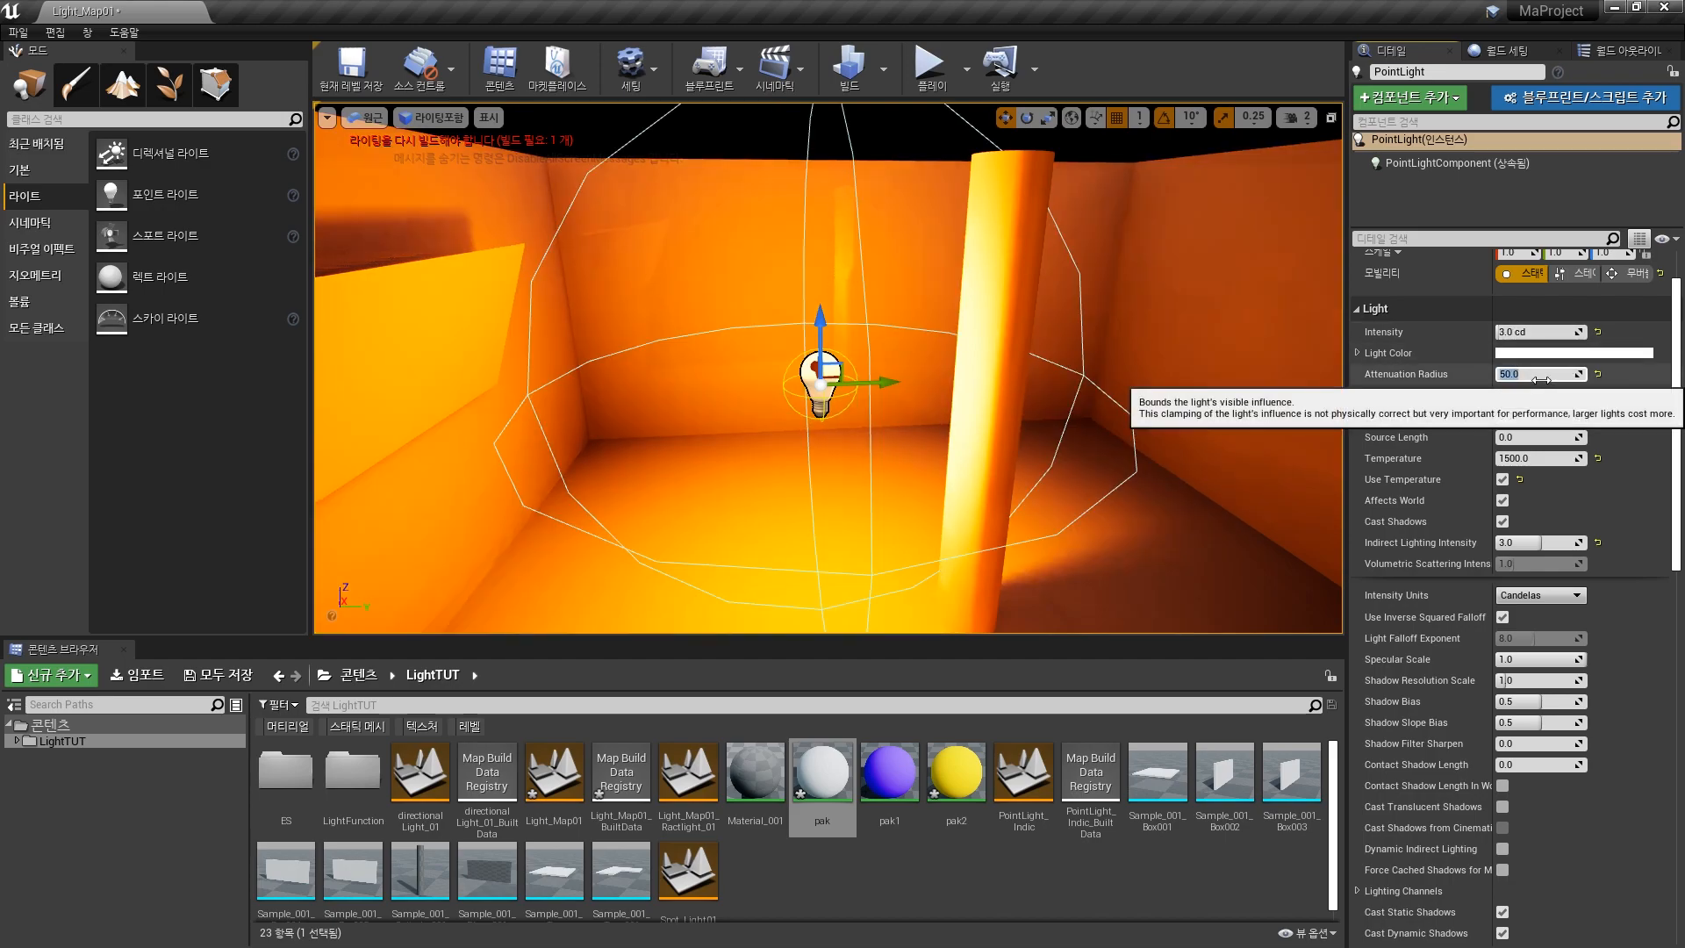
pyautogui.click(883, 69)
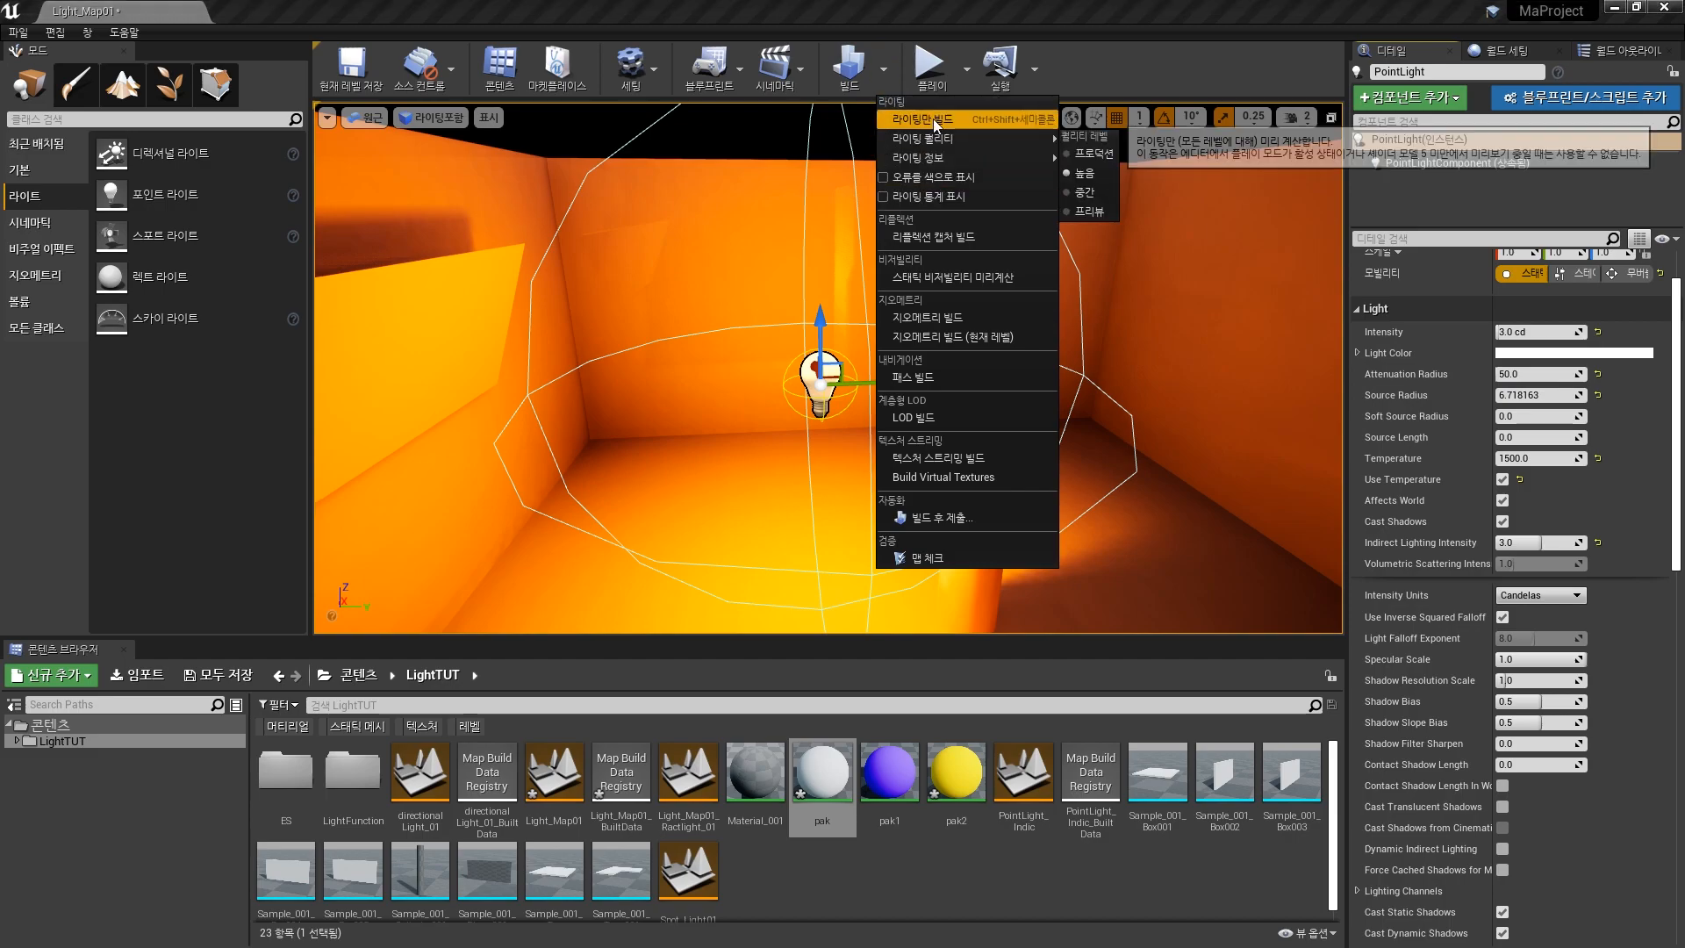
pyautogui.click(934, 118)
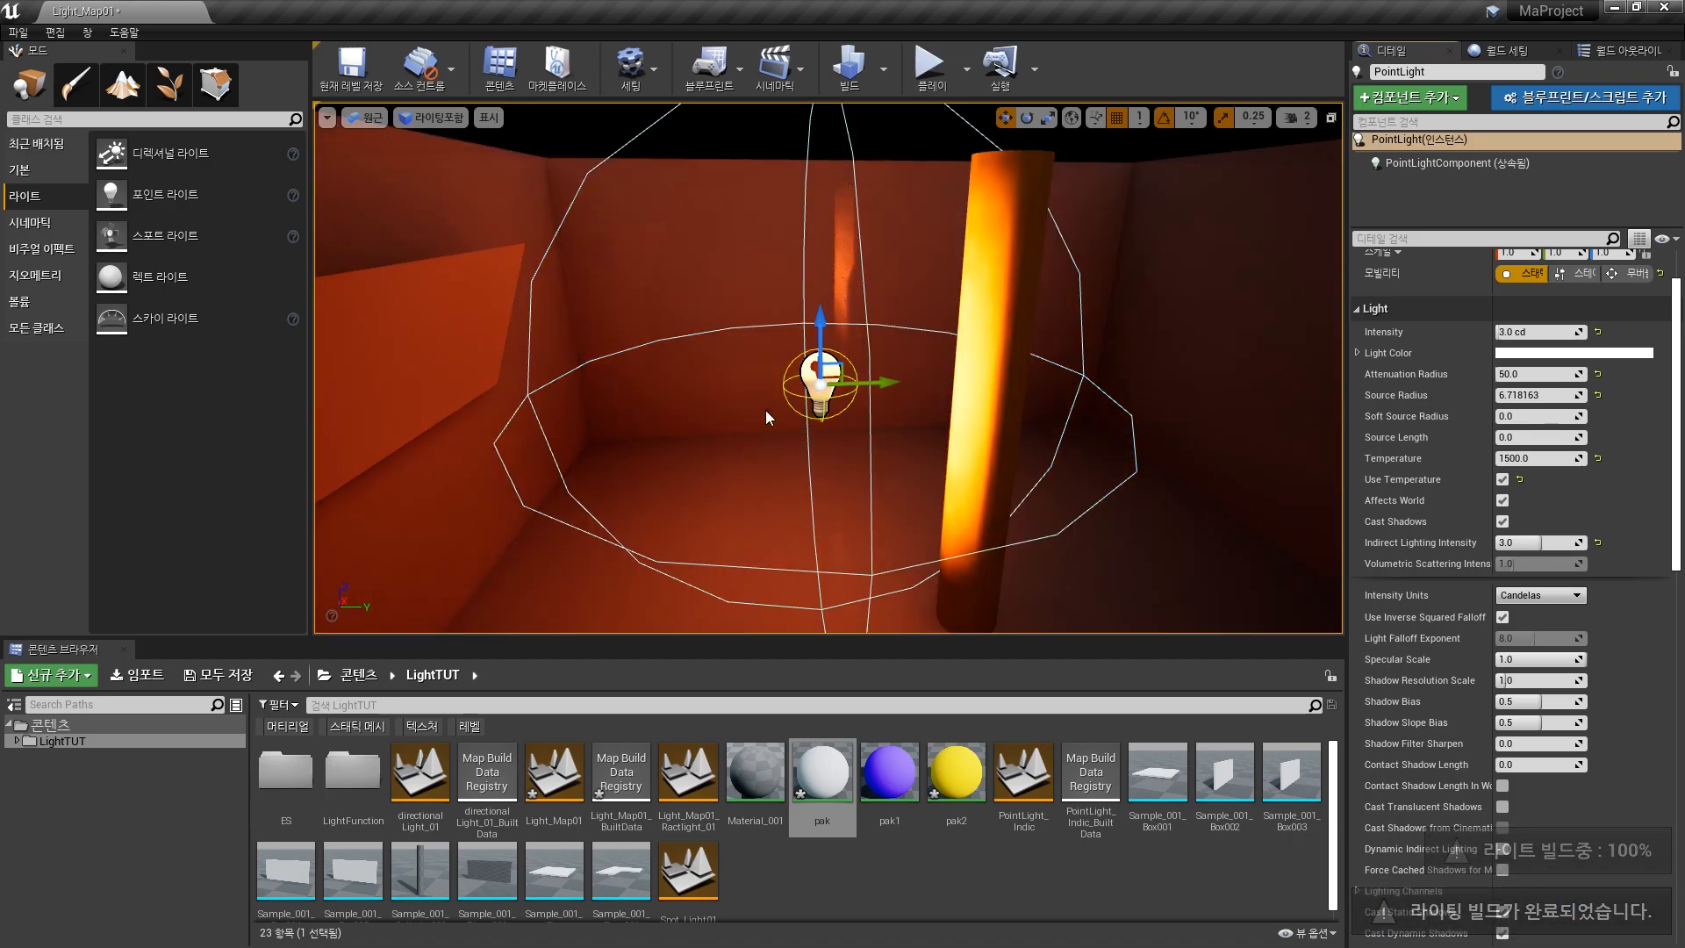
# Step: Examine from several angles how the baked light falls on the pillar, panel and walls around the attenuation sphere
pyautogui.moveTo(766, 409); pyautogui.dragTo(537, 527, button='right')
pyautogui.press('s')
pyautogui.press('w')
pyautogui.press('d')
pyautogui.press('s')
pyautogui.moveTo(1057, 532); pyautogui.dragTo(1145, 490, button='right')
pyautogui.press('a')
pyautogui.press('w')
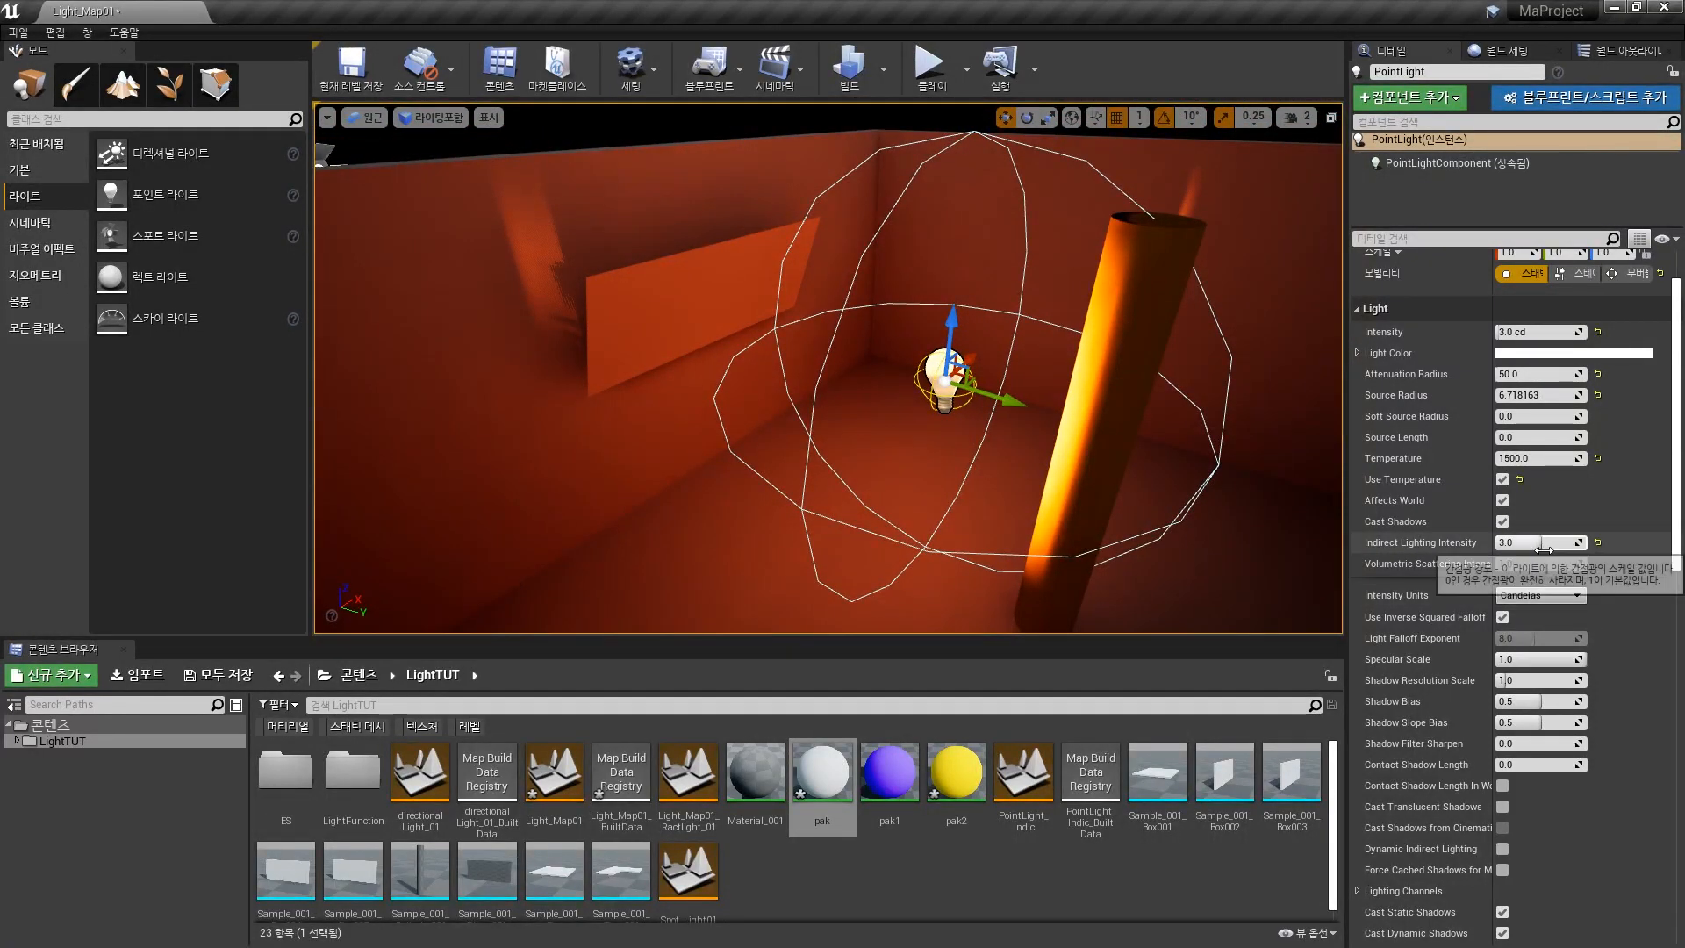
pyautogui.press('f')
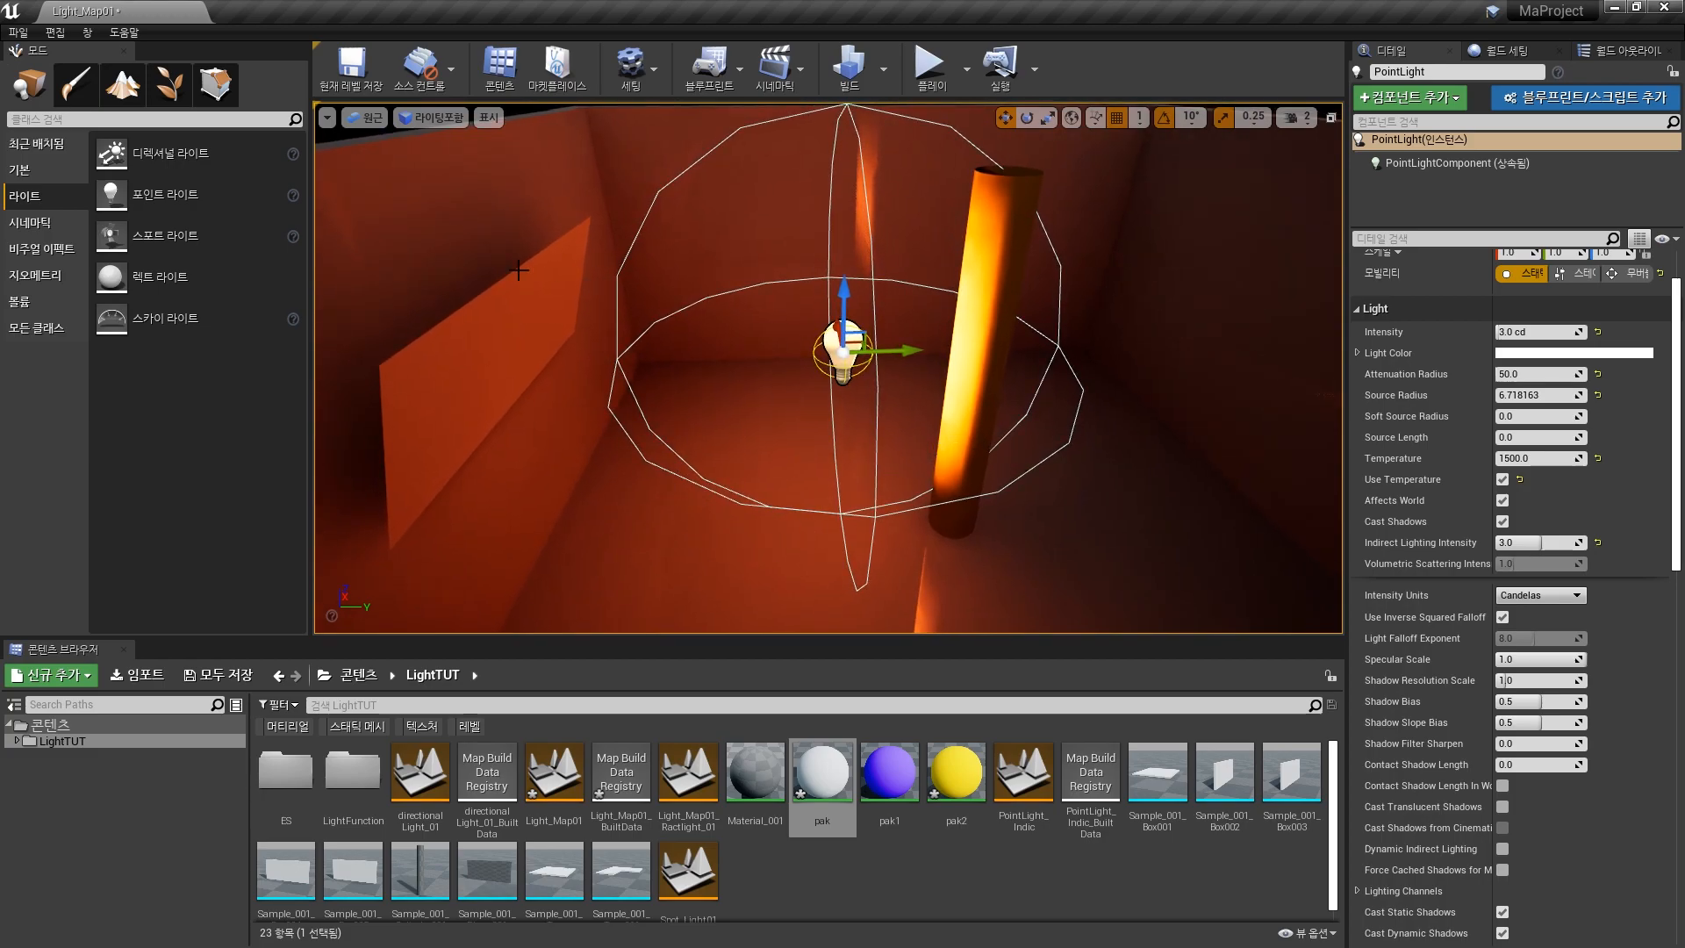
pyautogui.moveTo(727, 302)
pyautogui.mouseDown(button='right')
pyautogui.moveTo(708, 350)
pyautogui.moveTo(746, 314)
pyautogui.moveTo(731, 332)
pyautogui.mouseUp(button='right')
pyautogui.press('s')
pyautogui.press('w')
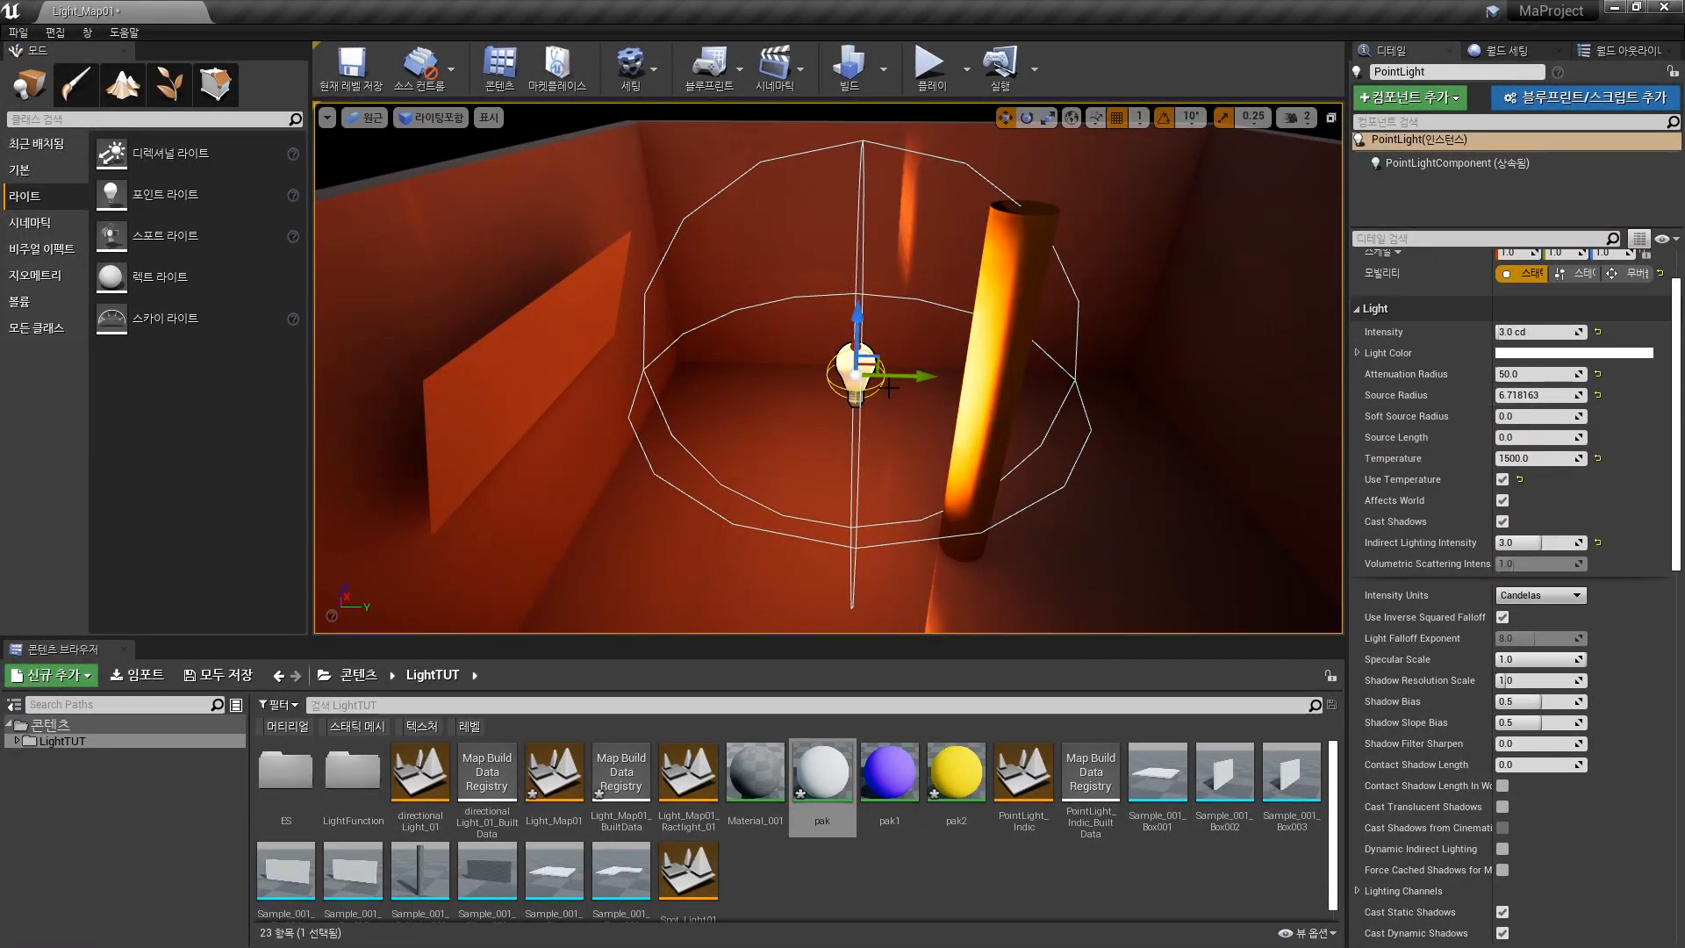
pyautogui.press('w')
pyautogui.moveTo(1028, 474)
pyautogui.mouseDown(button='right')
pyautogui.moveTo(1043, 516)
pyautogui.moveTo(1036, 465)
pyautogui.moveTo(1019, 464)
pyautogui.mouseUp(button='right')
pyautogui.press('s')
# Step: Set the point light's Temperature to 4000
pyautogui.click(1533, 459)
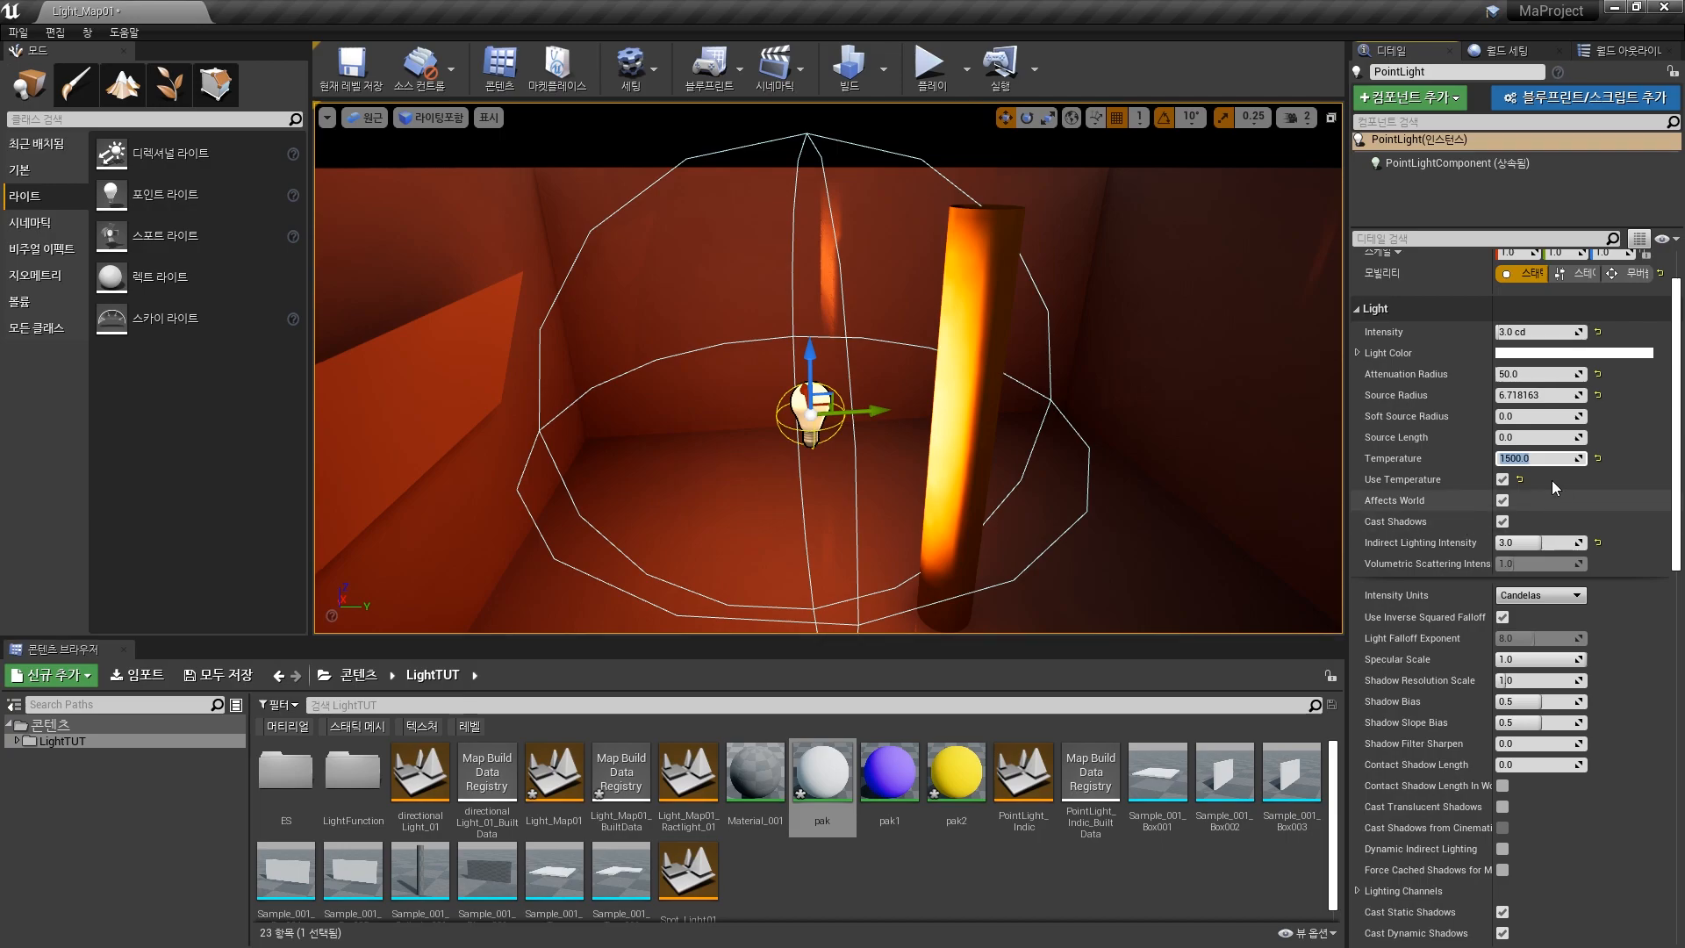
pyautogui.click(1548, 460)
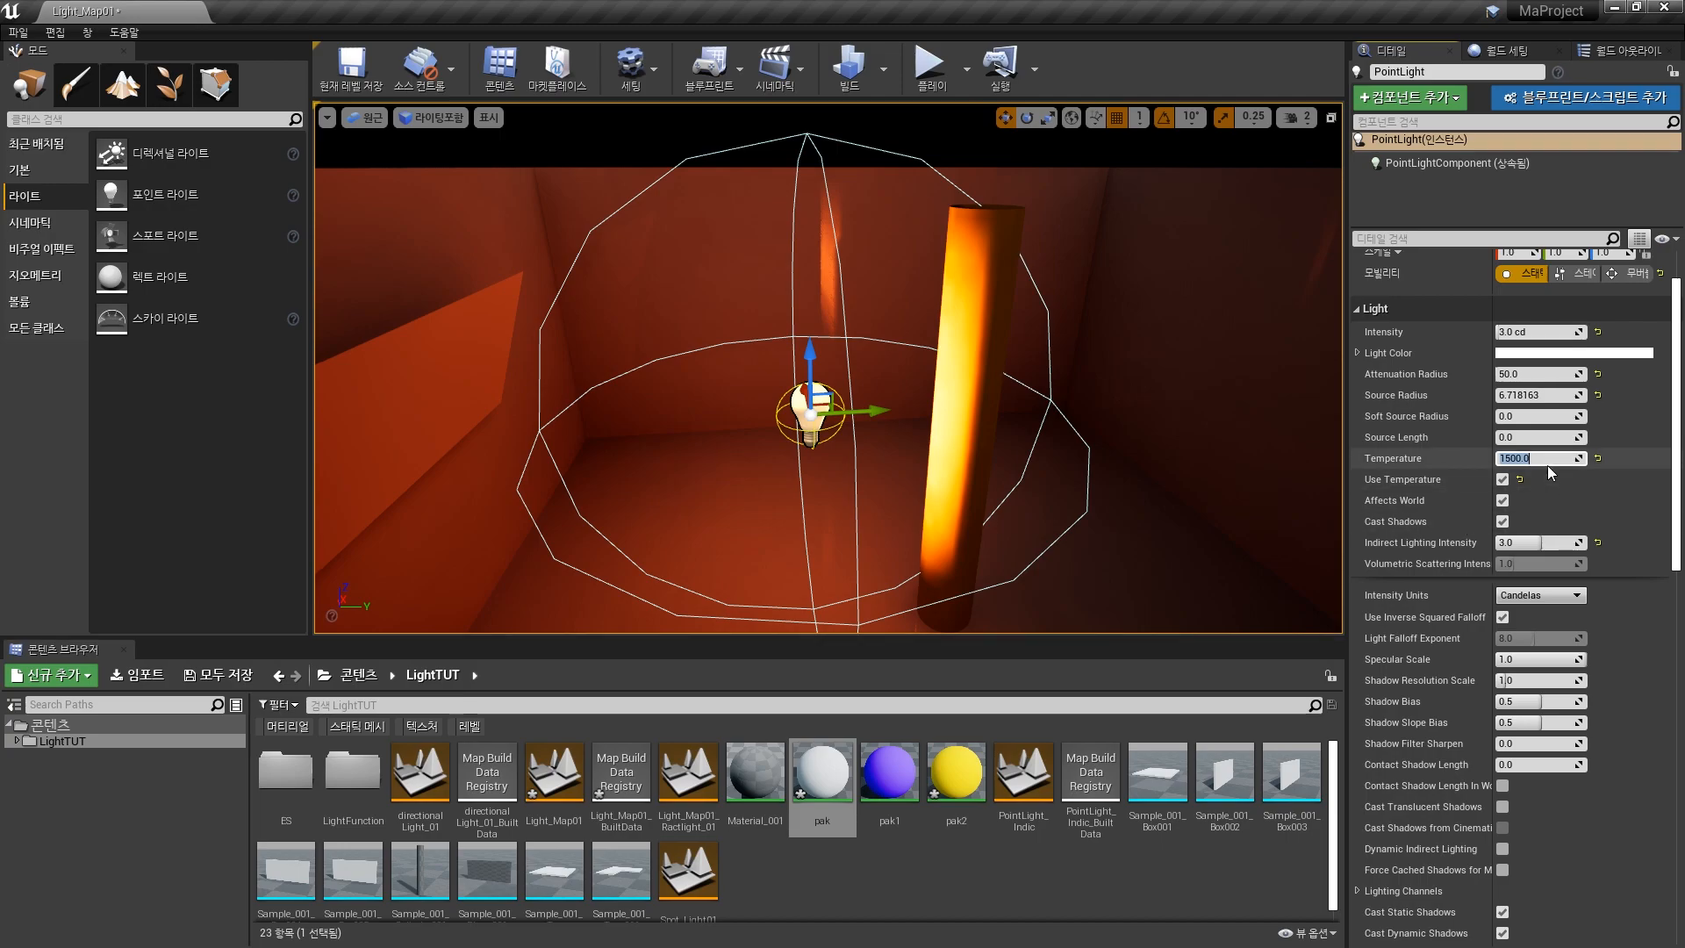
pyautogui.write('40')
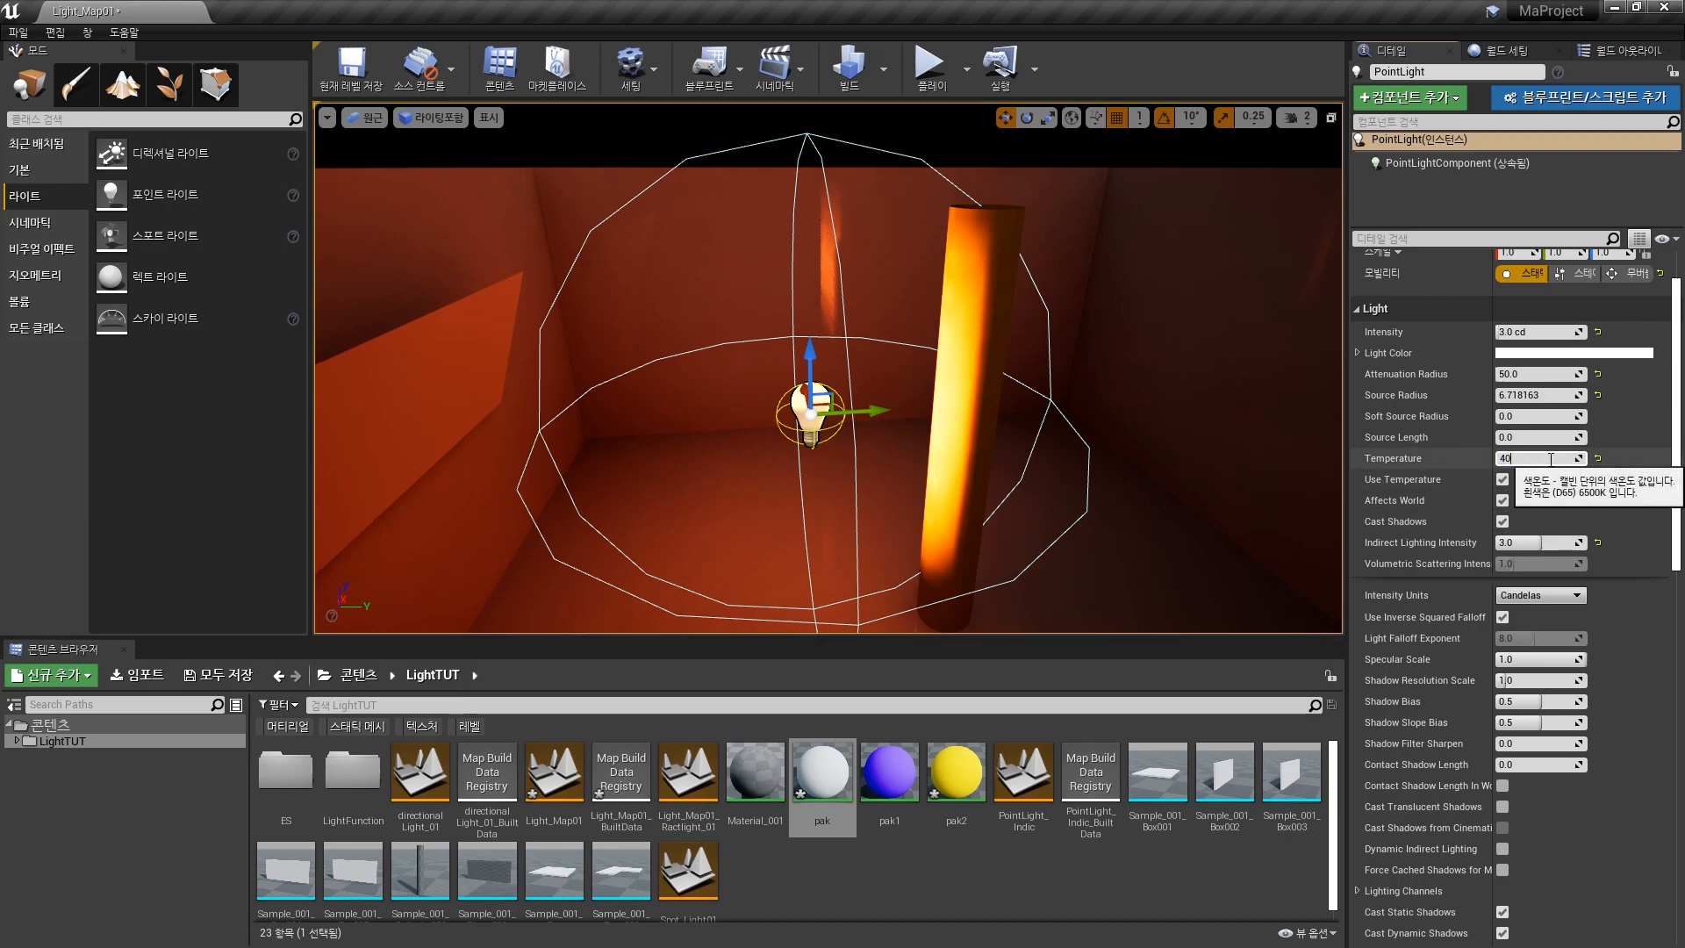
pyautogui.write('00')
pyautogui.press('Return')
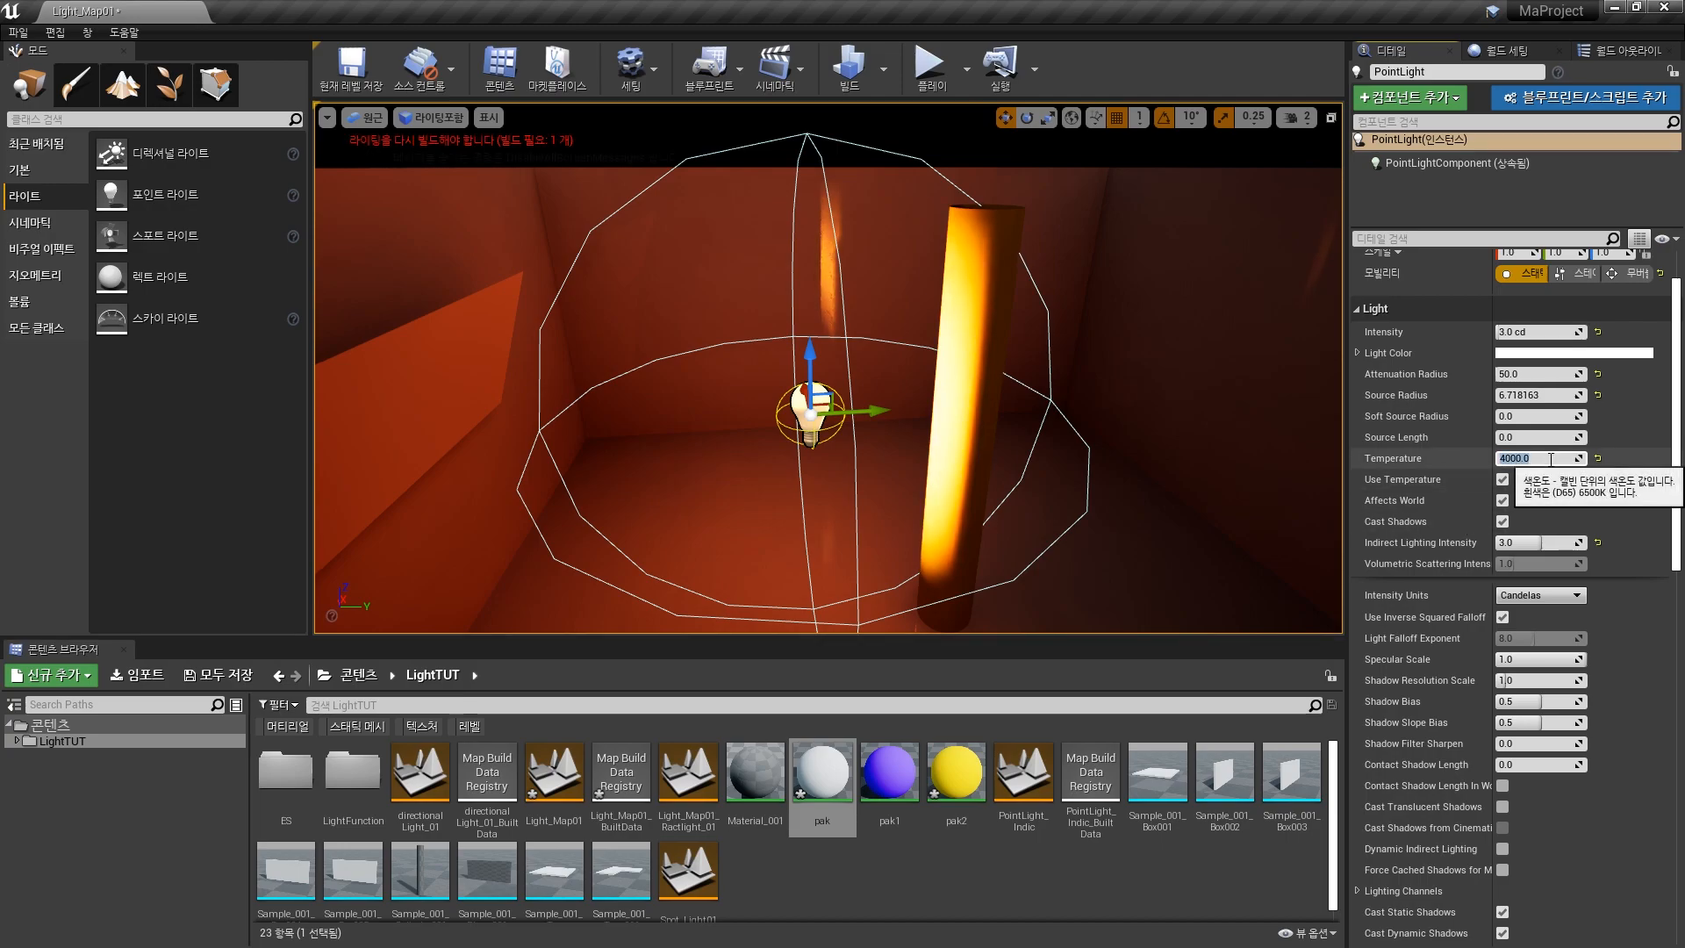
# Step: Set the point light's Indirect Lighting Intensity to 2 and rebuild only the lighting
pyautogui.moveTo(1027, 230)
pyautogui.mouseDown(button='right')
pyautogui.moveTo(1009, 226)
pyautogui.moveTo(1022, 250)
pyautogui.moveTo(1026, 230)
pyautogui.mouseUp(button='right')
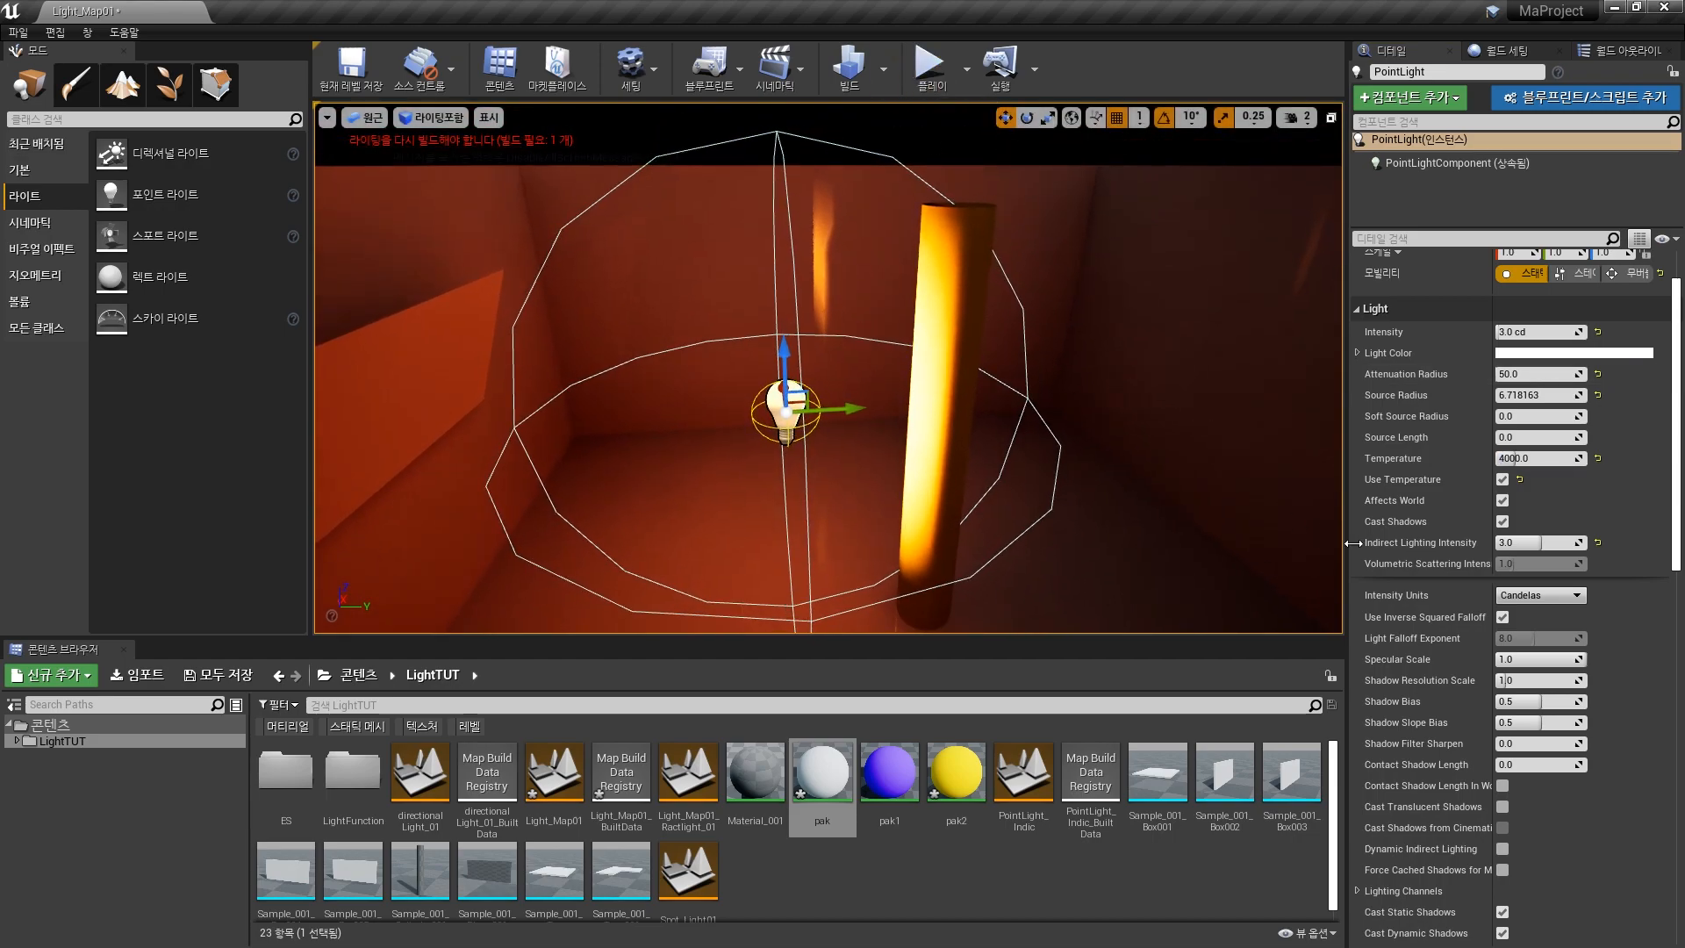
pyautogui.click(1538, 543)
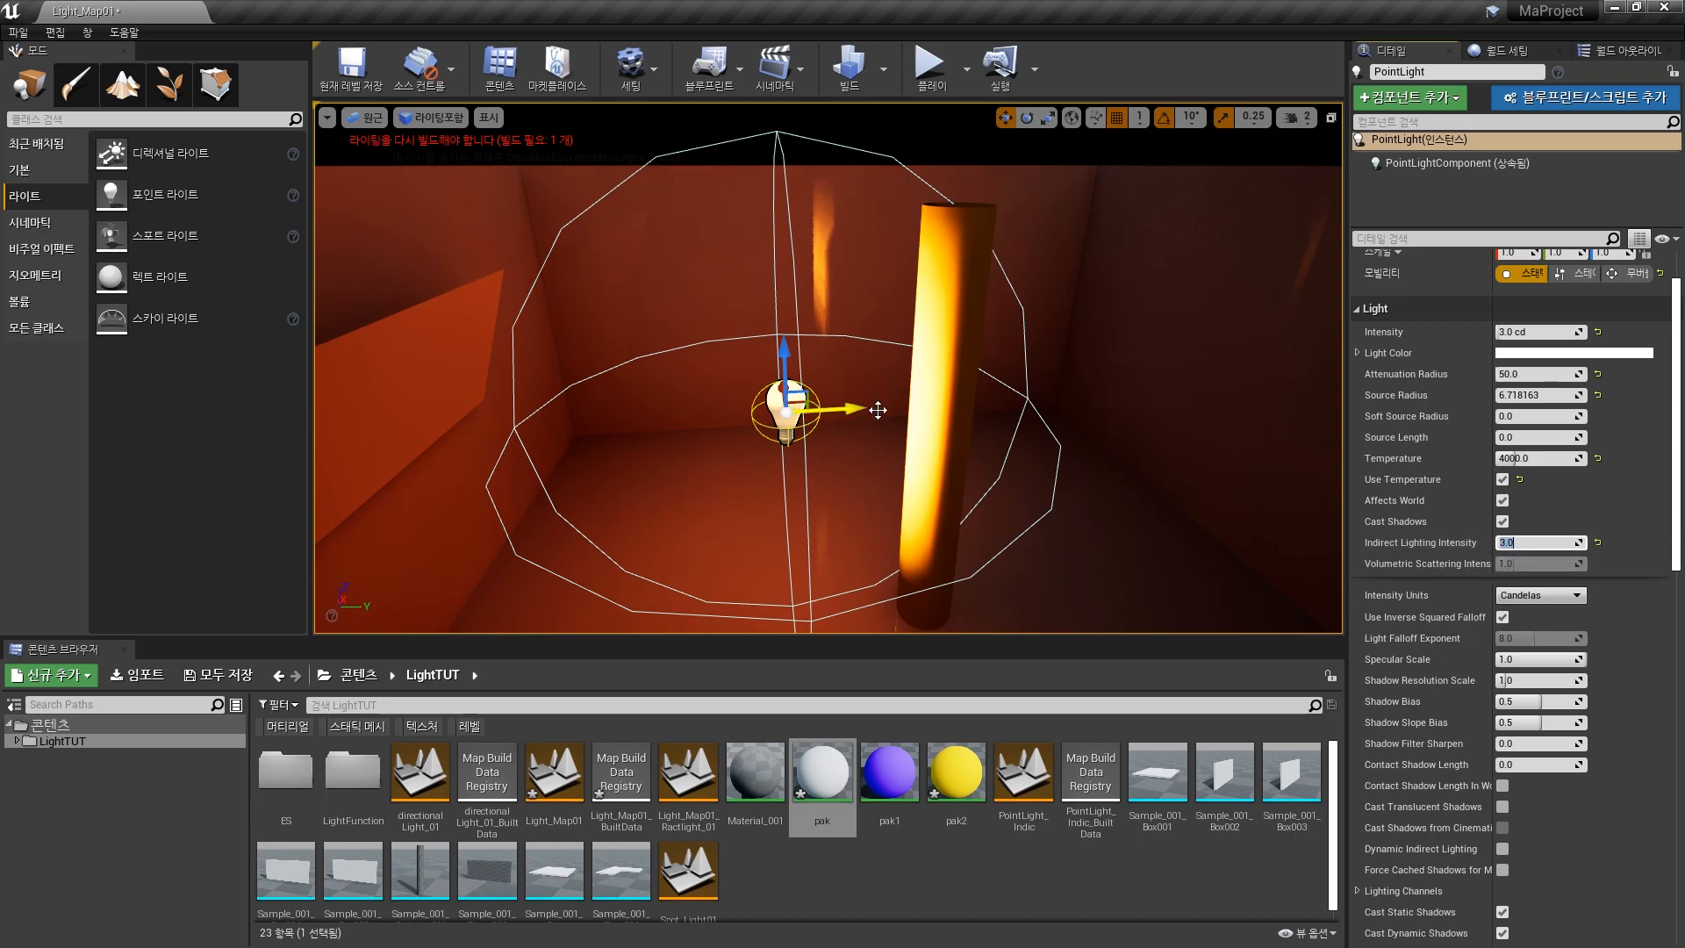
pyautogui.moveTo(899, 303); pyautogui.dragTo(899, 296, button='right')
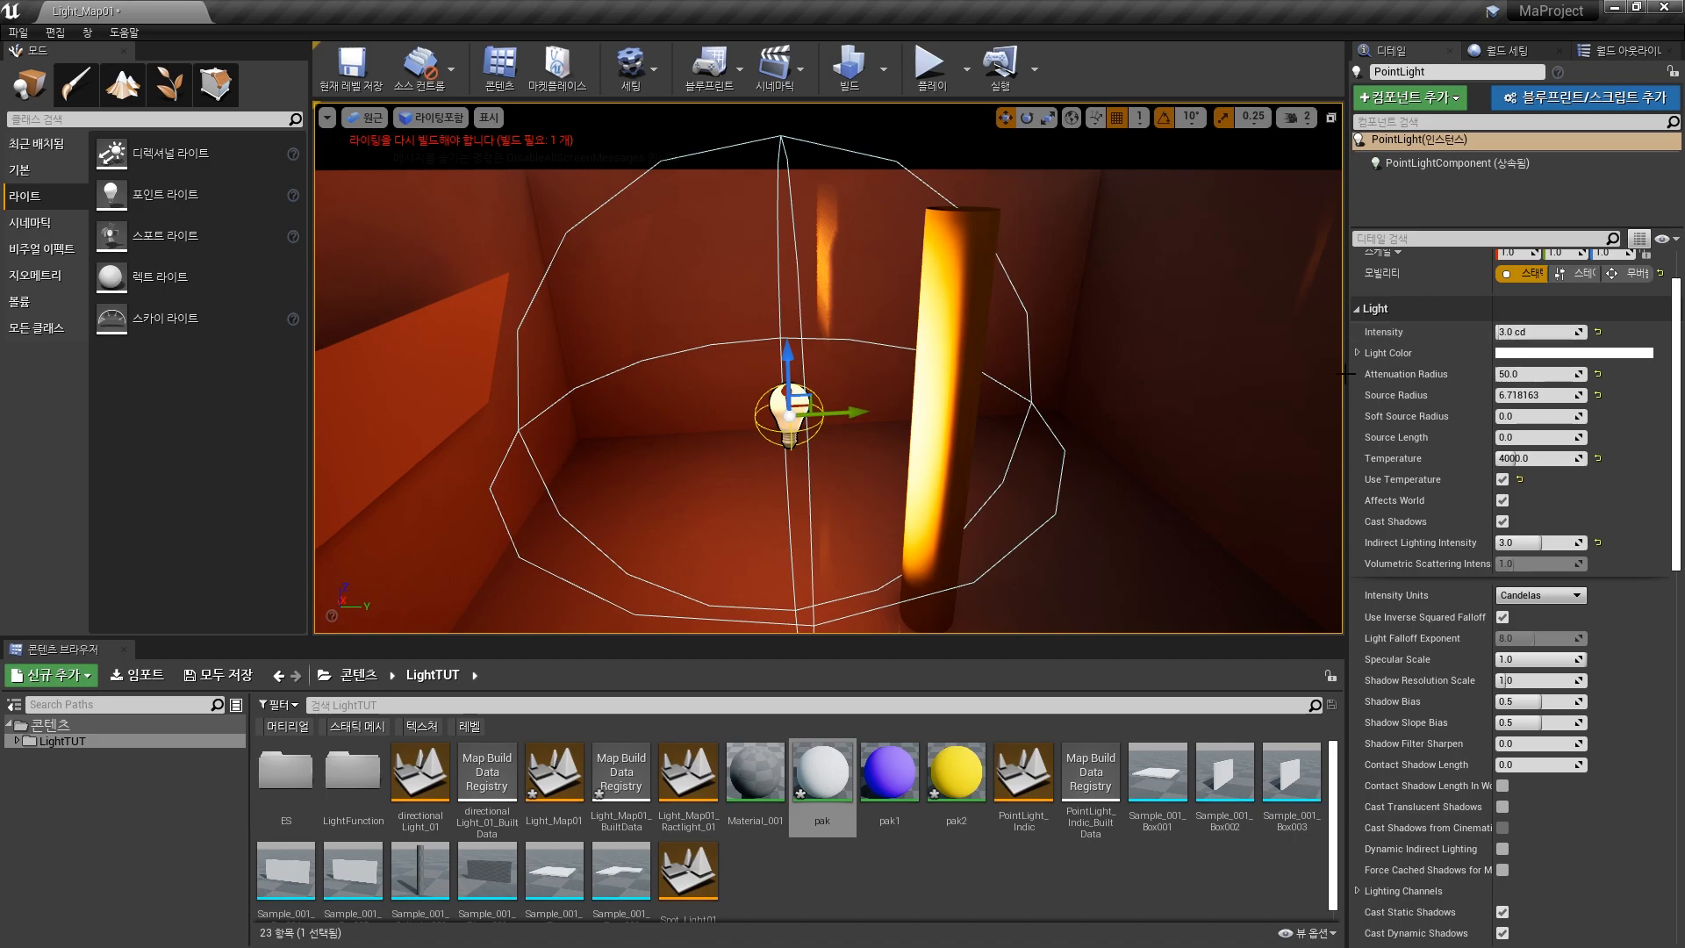
pyautogui.click(1535, 544)
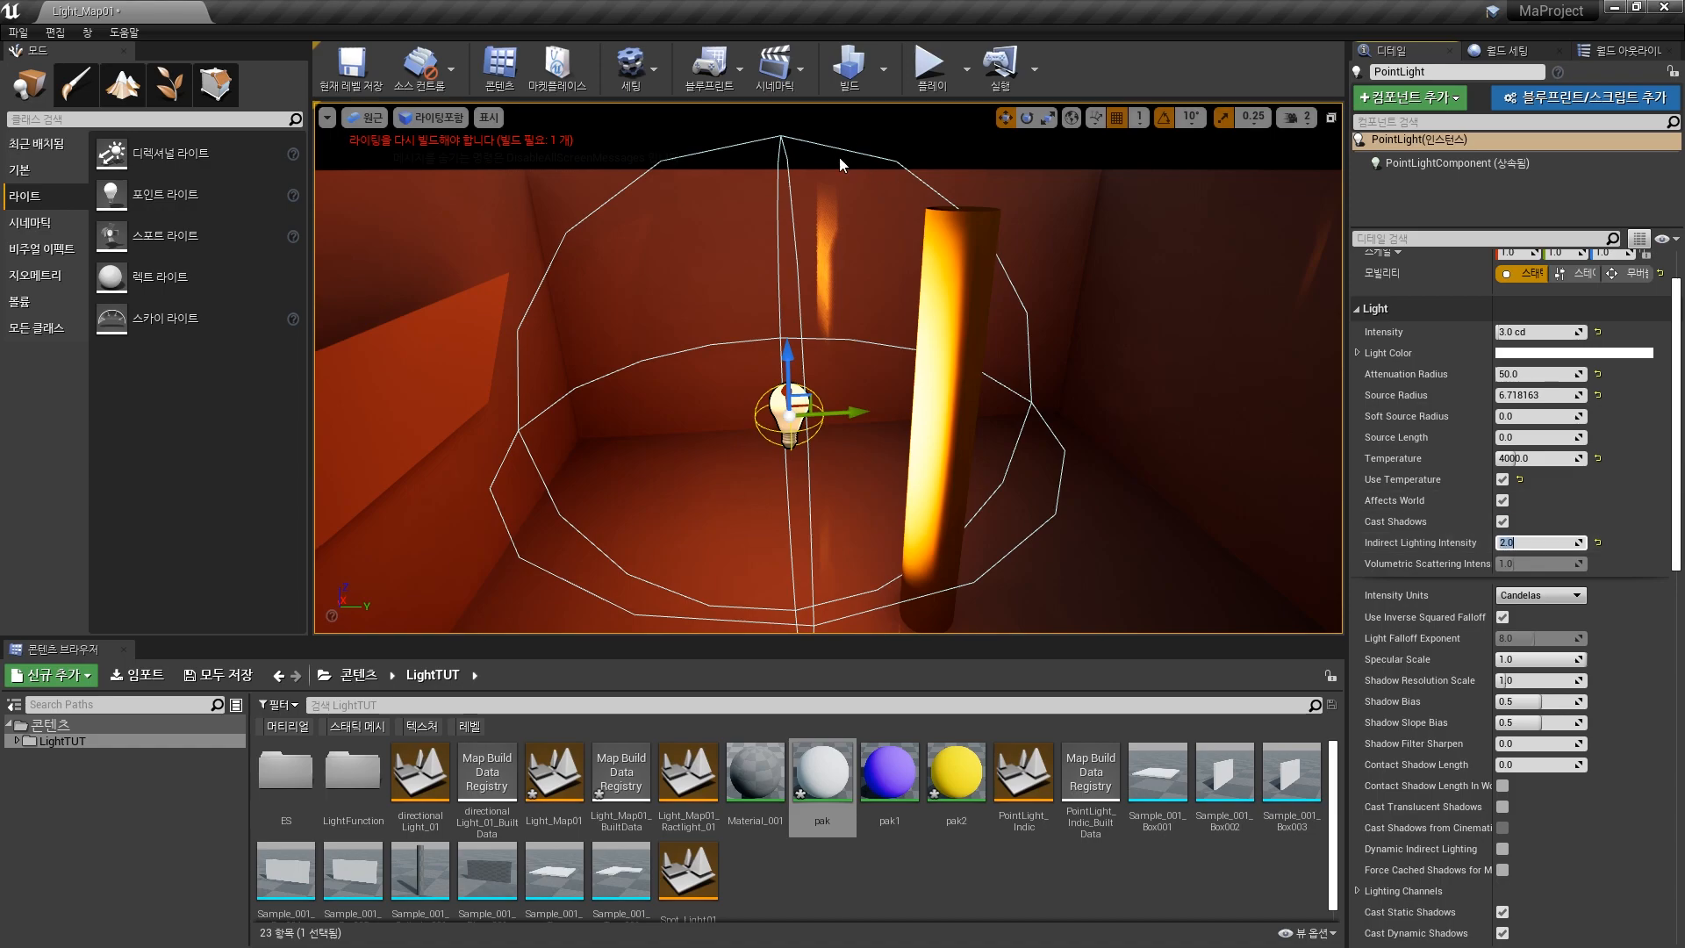
pyautogui.click(883, 67)
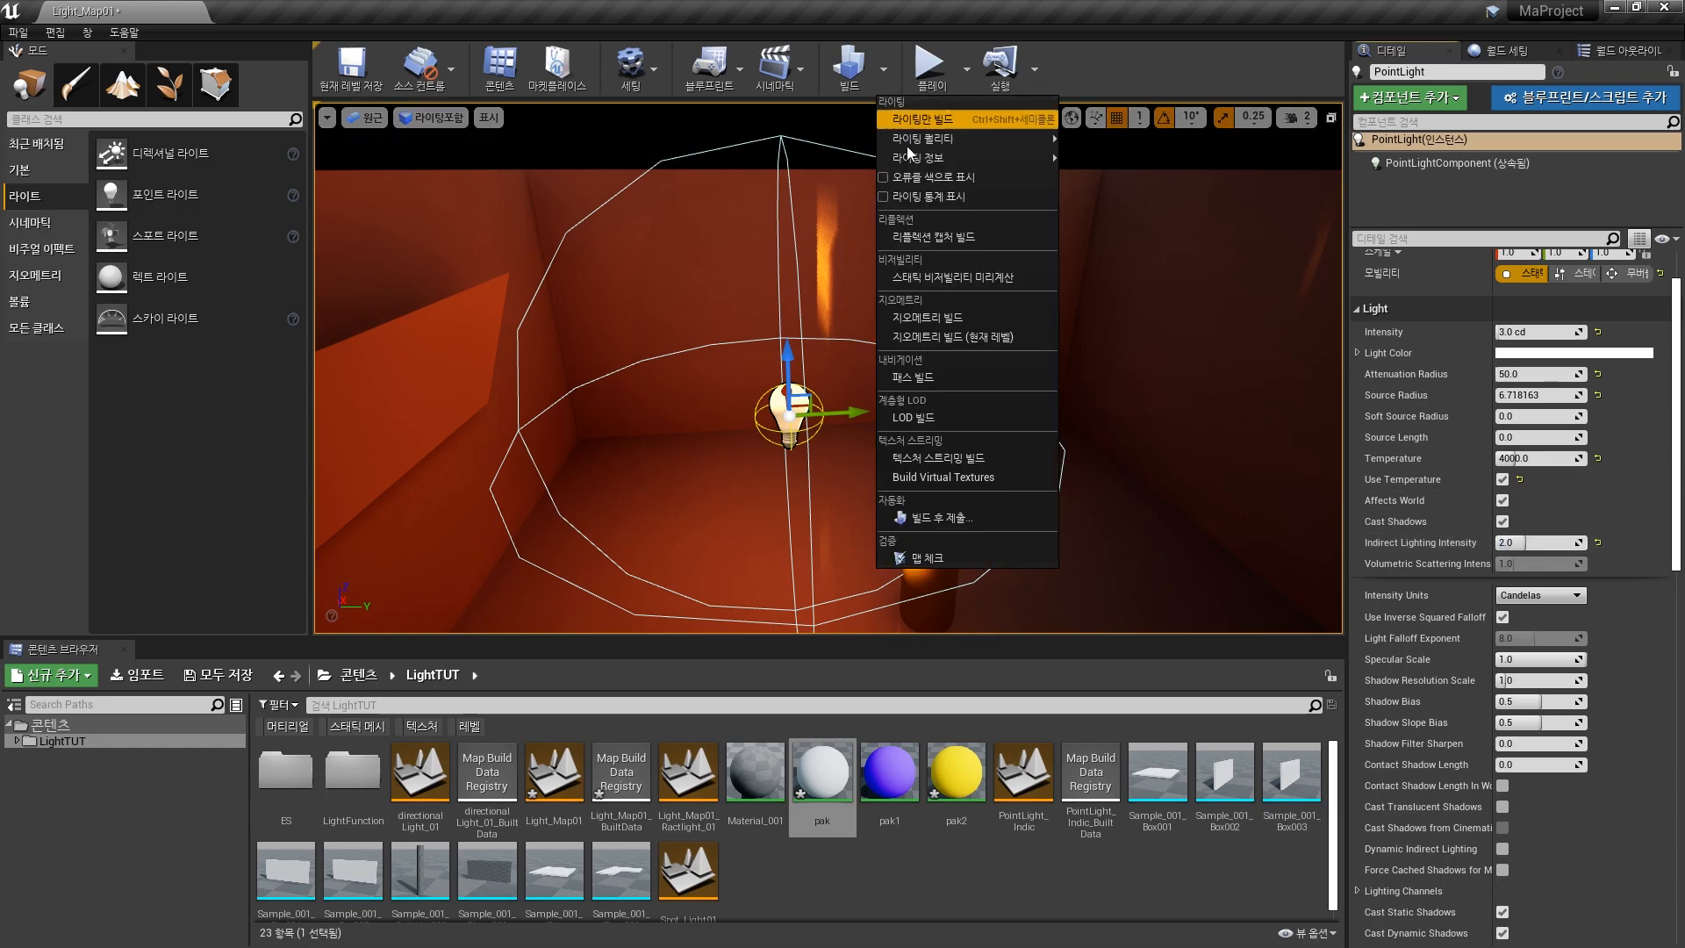
pyautogui.click(936, 122)
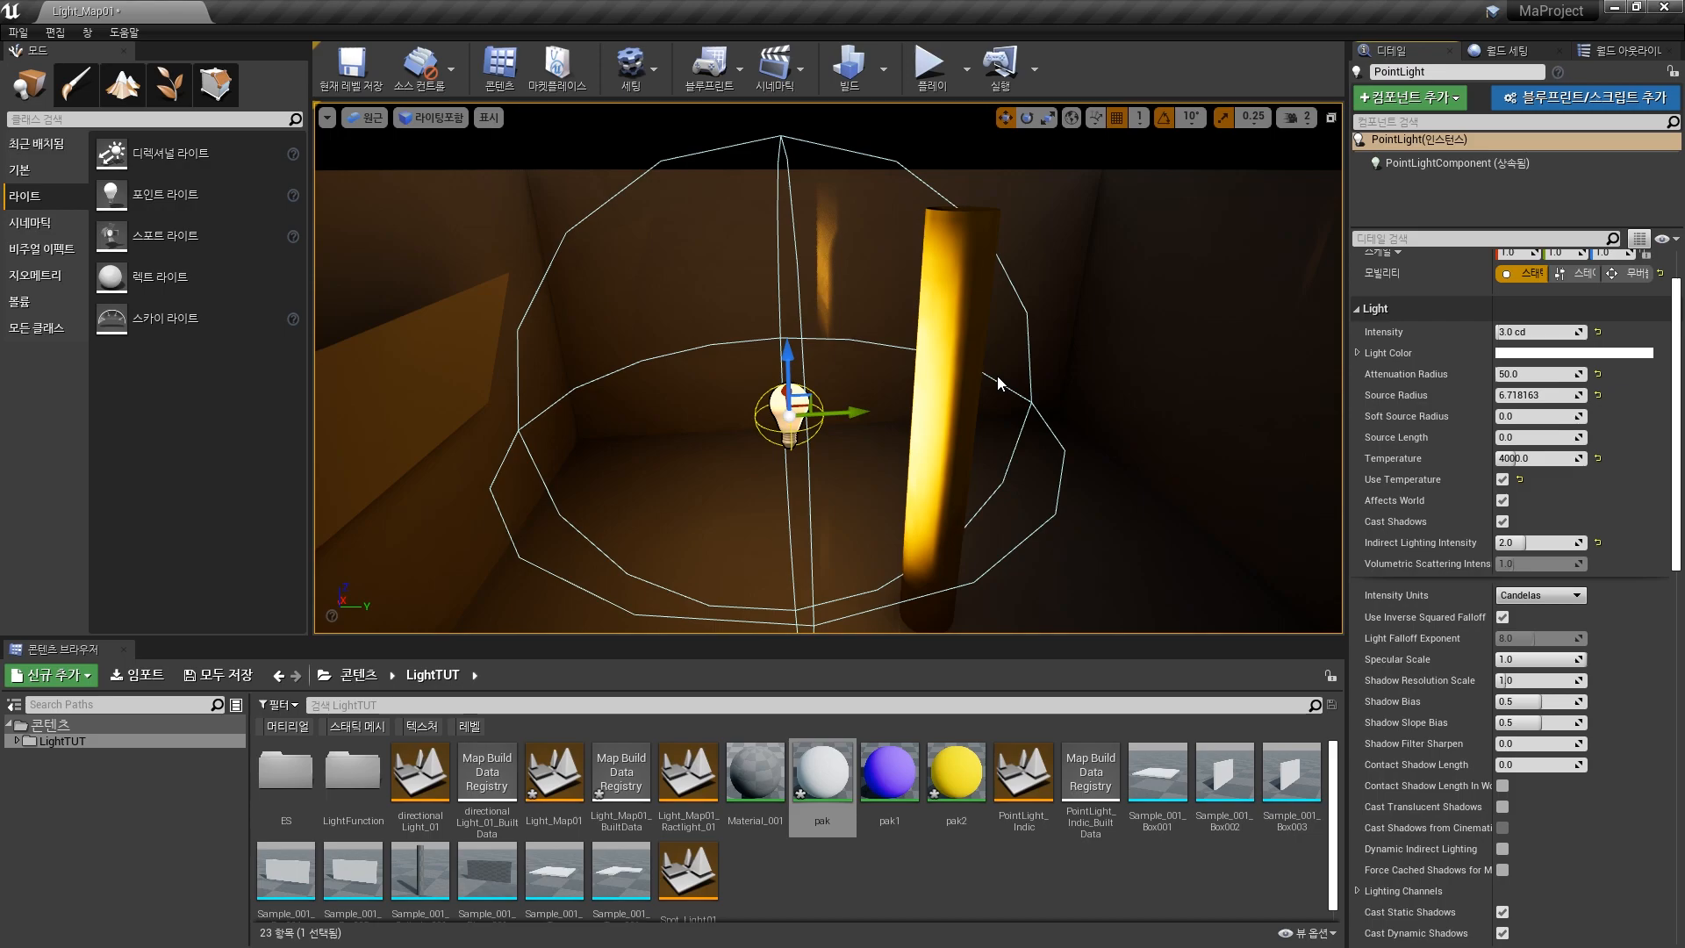
# Step: Inspect the baked light around the pillar and toggle the point light's Cast Shadows option off and back on
pyautogui.moveTo(1046, 362); pyautogui.dragTo(1052, 413, button='right')
pyautogui.moveTo(825, 369); pyautogui.dragTo(890, 399, button='right')
pyautogui.moveTo(996, 416)
pyautogui.mouseDown(button='right')
pyautogui.moveTo(934, 412)
pyautogui.moveTo(948, 435)
pyautogui.moveTo(1005, 430)
pyautogui.mouseUp(button='right')
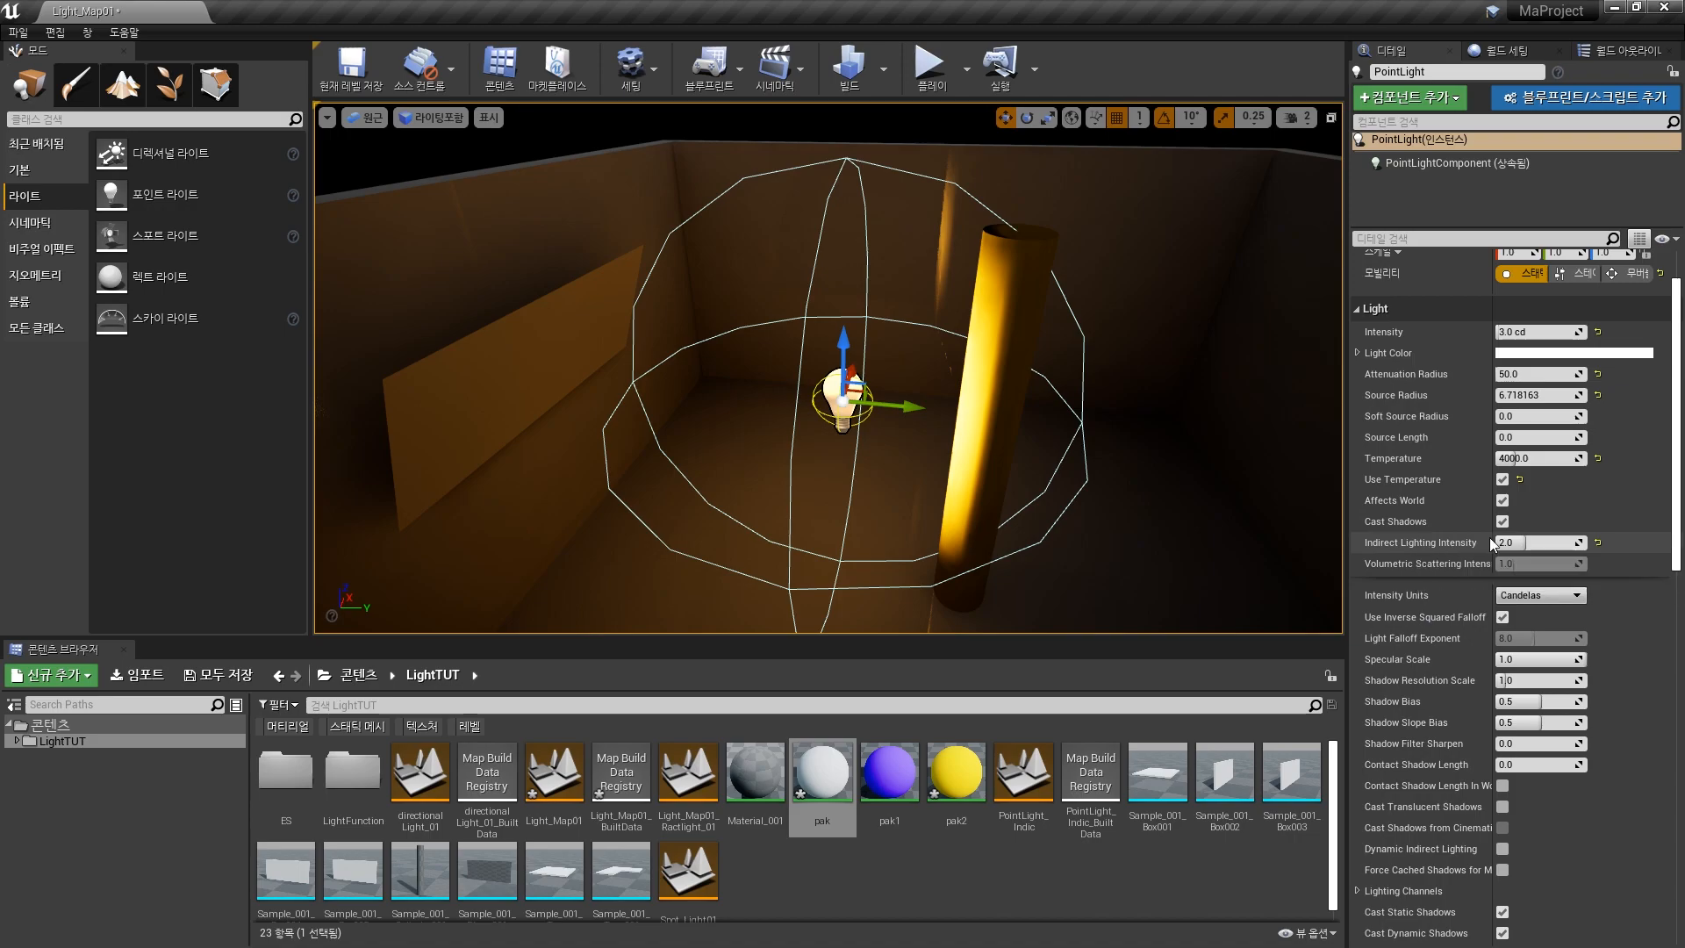
pyautogui.moveTo(948, 404); pyautogui.dragTo(976, 432, button='right')
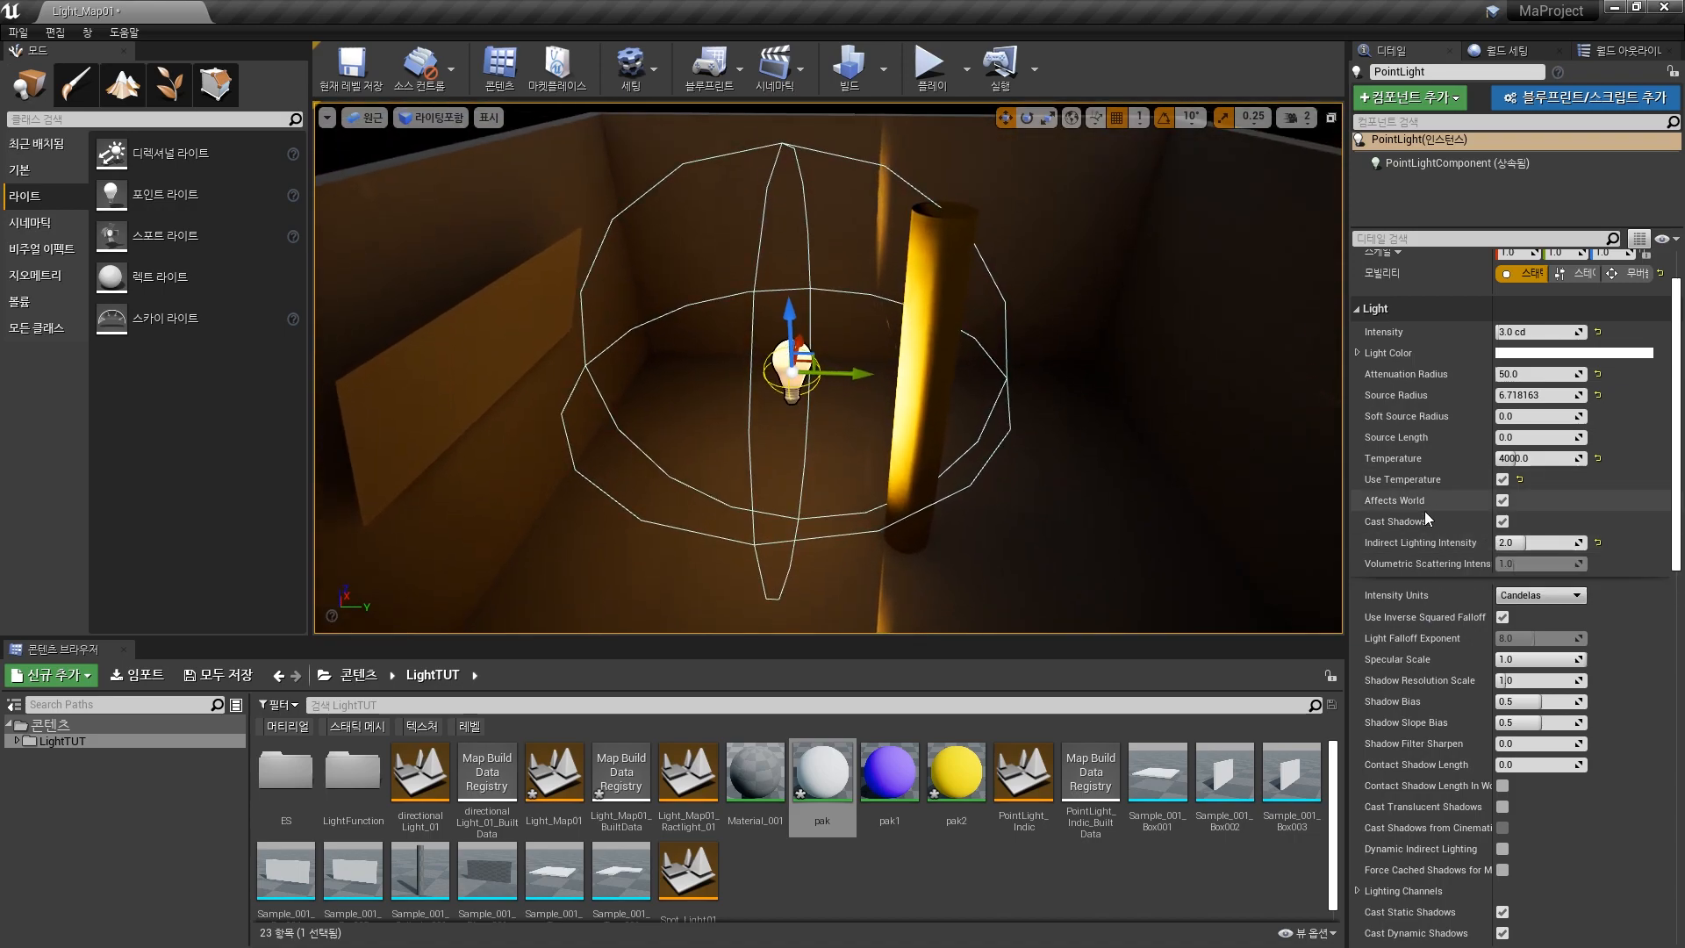
pyautogui.click(1504, 524)
pyautogui.click(1503, 523)
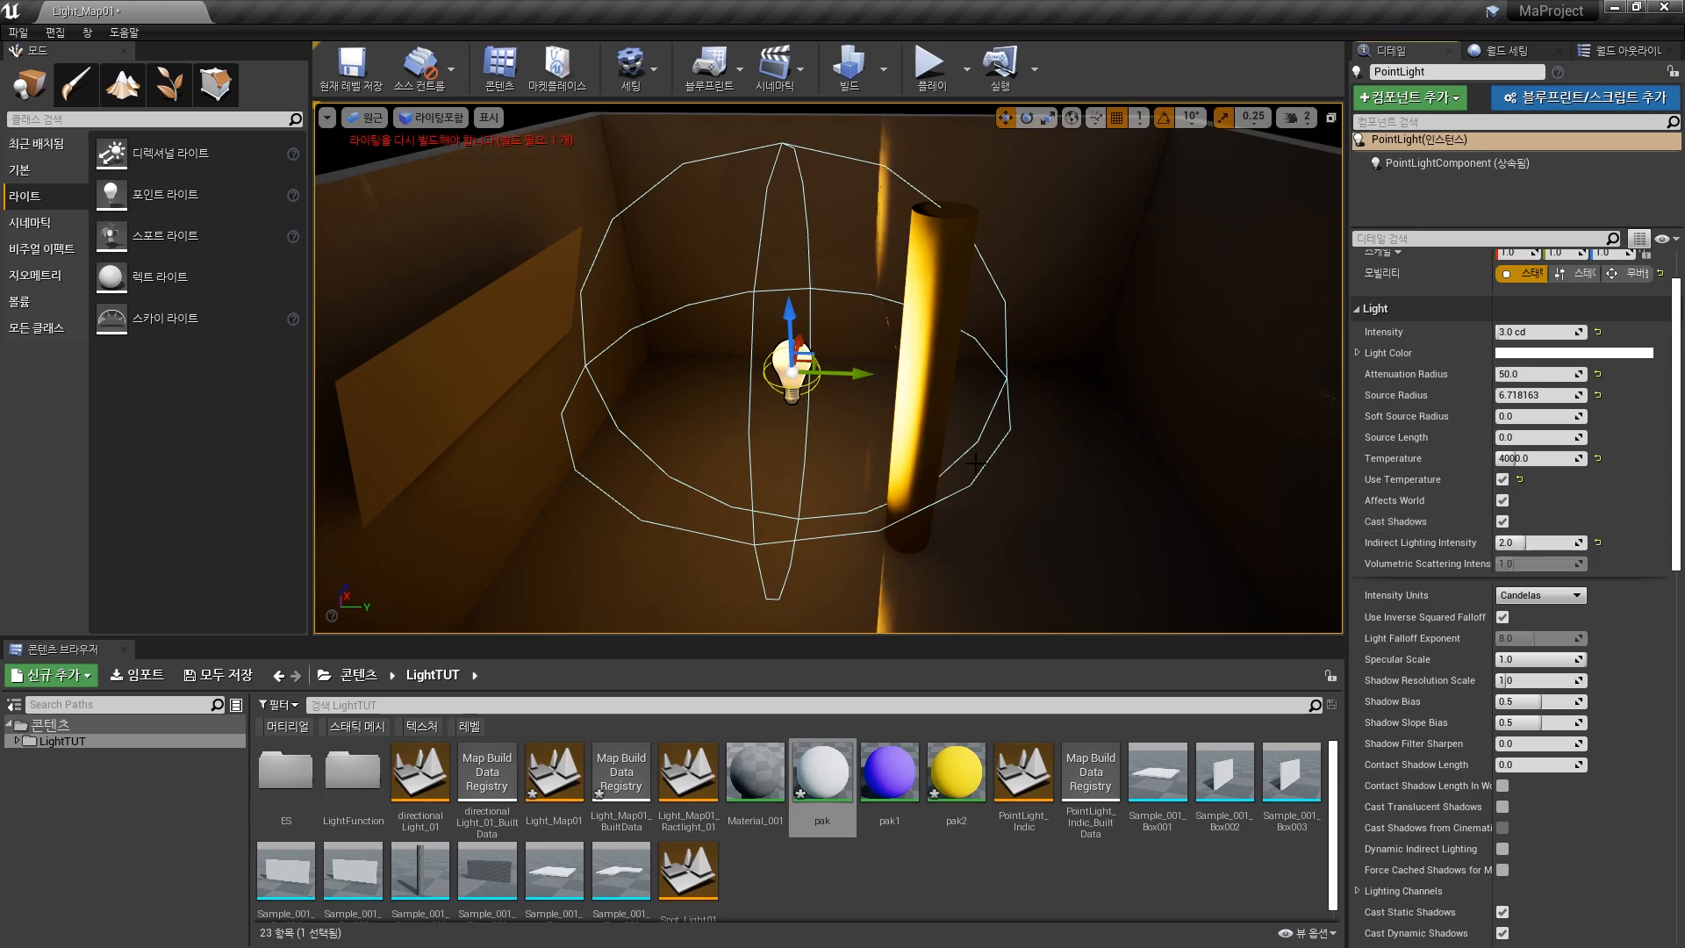
# Step: Set the point light's Attenuation Radius to 250
pyautogui.scroll(-4, 1682, 550)
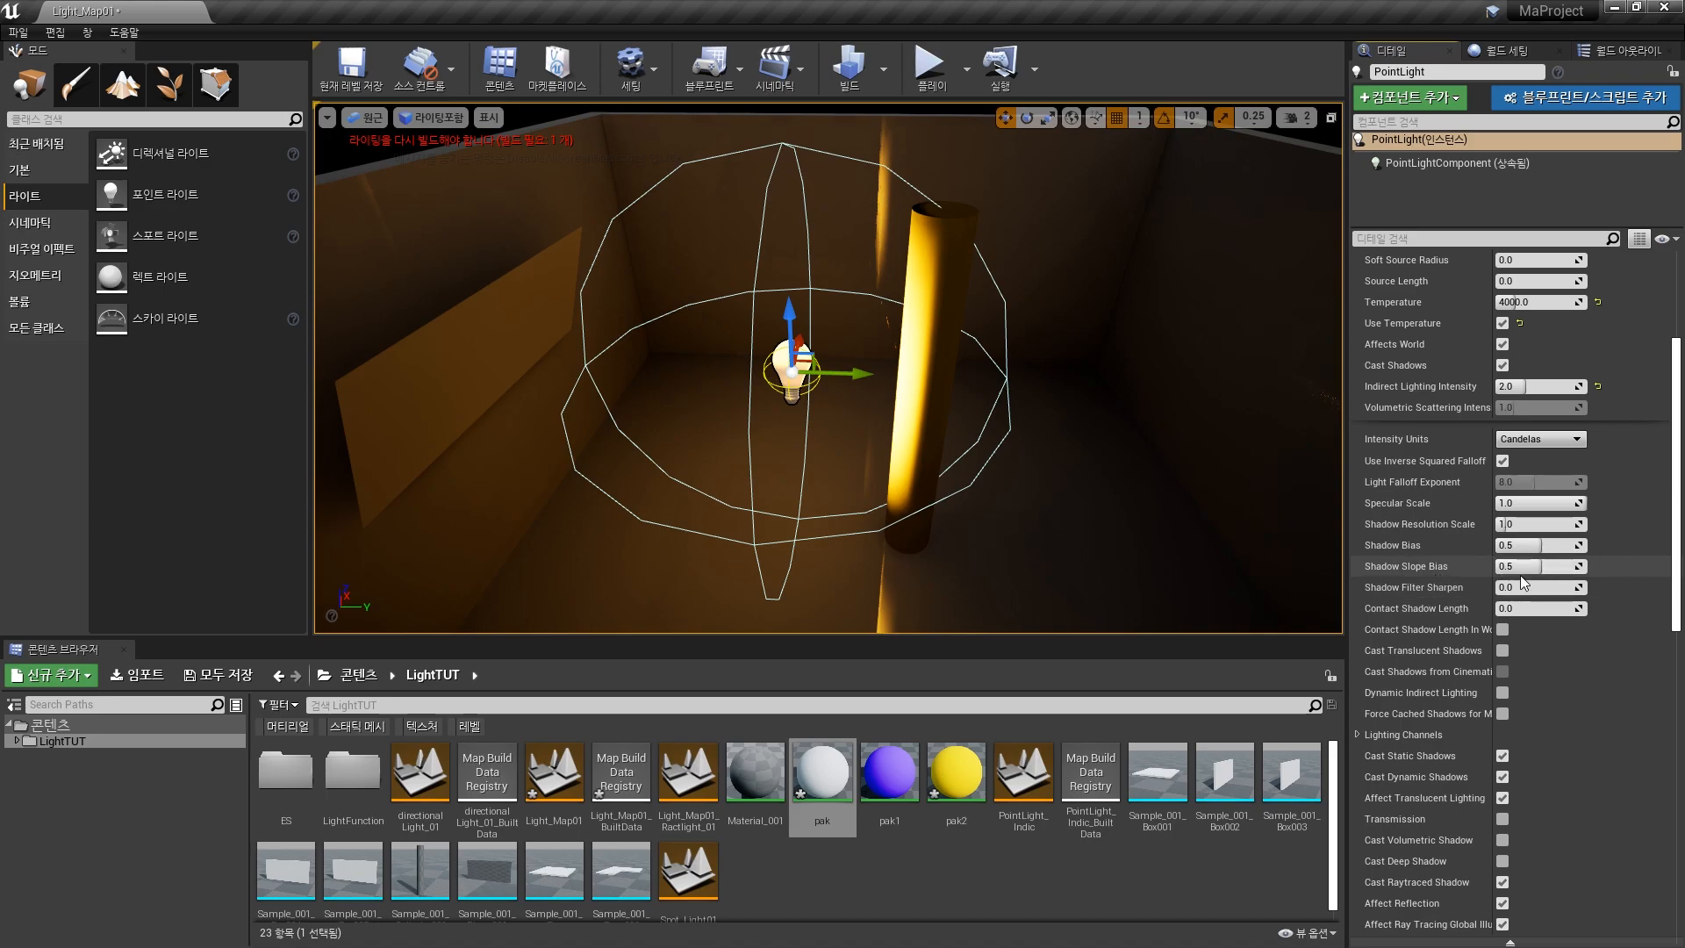
pyautogui.moveTo(888, 444)
pyautogui.mouseDown(button='right')
pyautogui.moveTo(865, 492)
pyautogui.moveTo(887, 509)
pyautogui.moveTo(887, 444)
pyautogui.moveTo(933, 380)
pyautogui.moveTo(910, 465)
pyautogui.mouseUp(button='right')
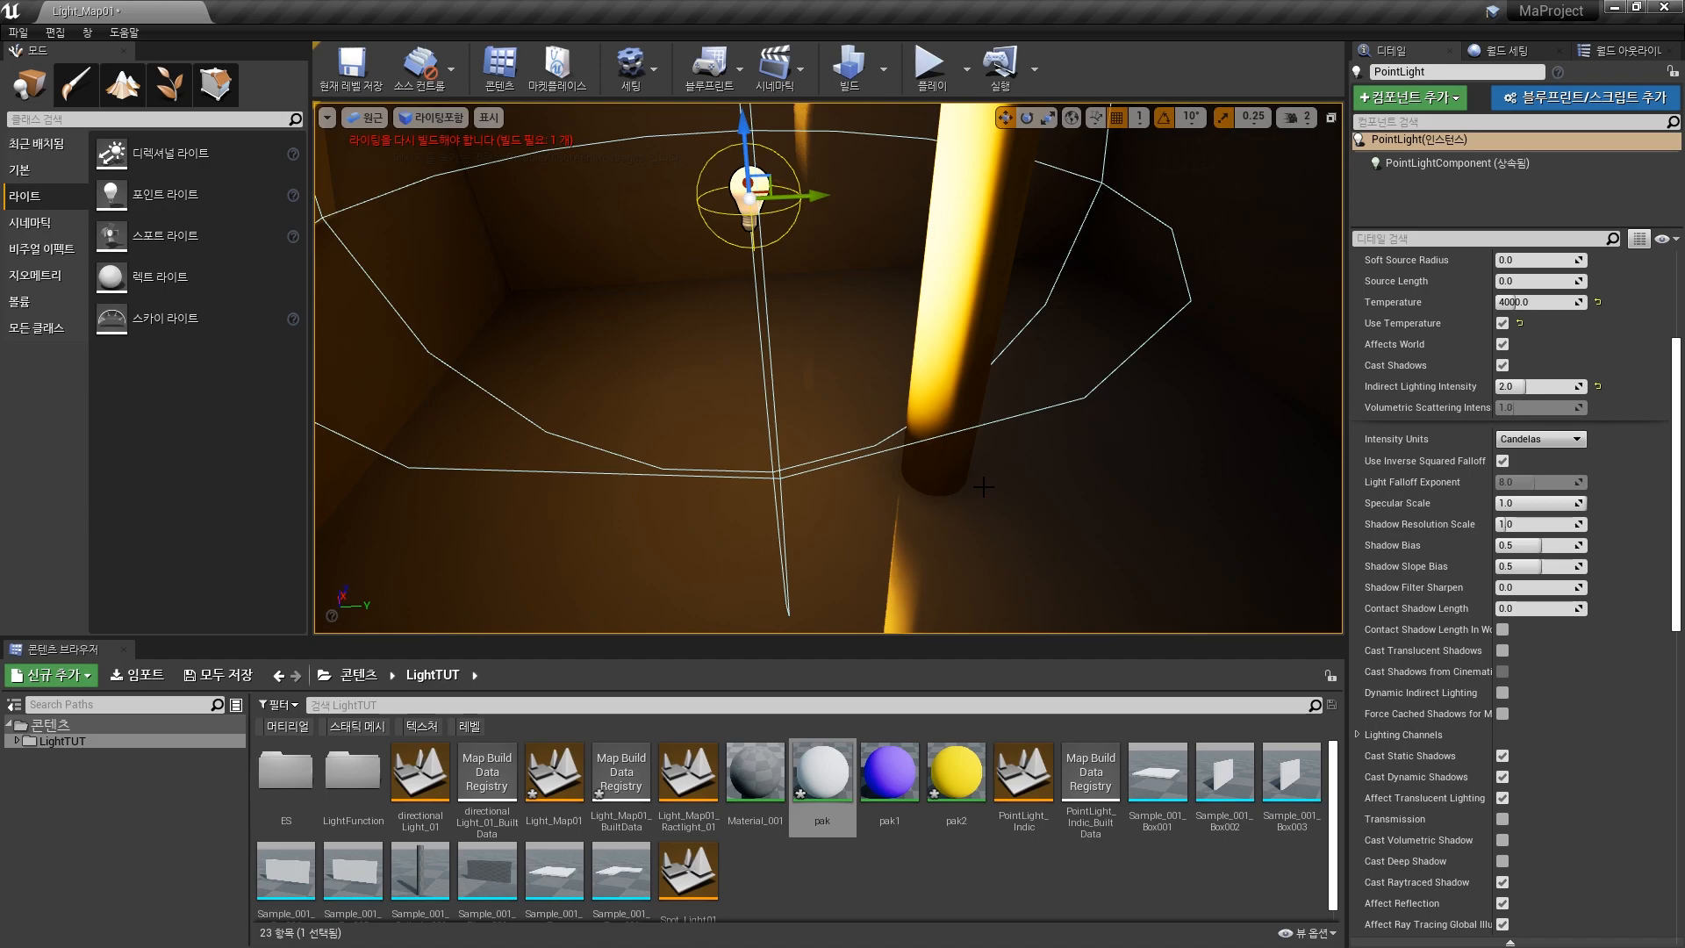
pyautogui.moveTo(1003, 418); pyautogui.dragTo(1003, 330, button='right')
pyautogui.moveTo(1678, 369); pyautogui.dragTo(1678, 284)
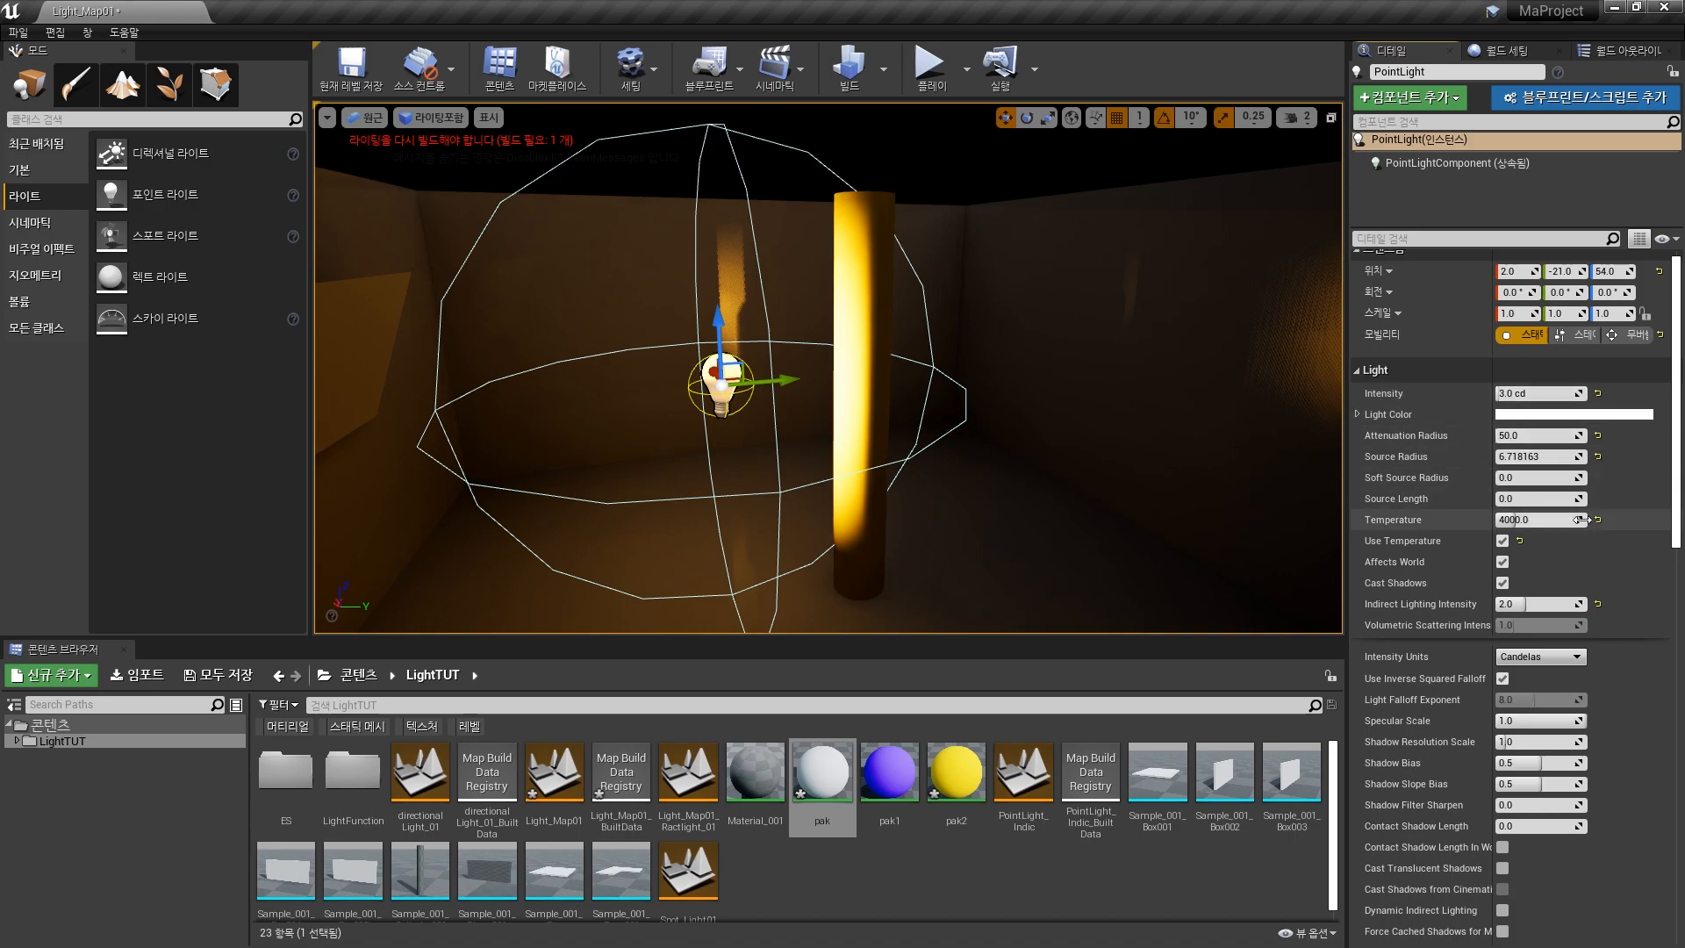
pyautogui.moveTo(1540, 436); pyautogui.dragTo(1540, 436)
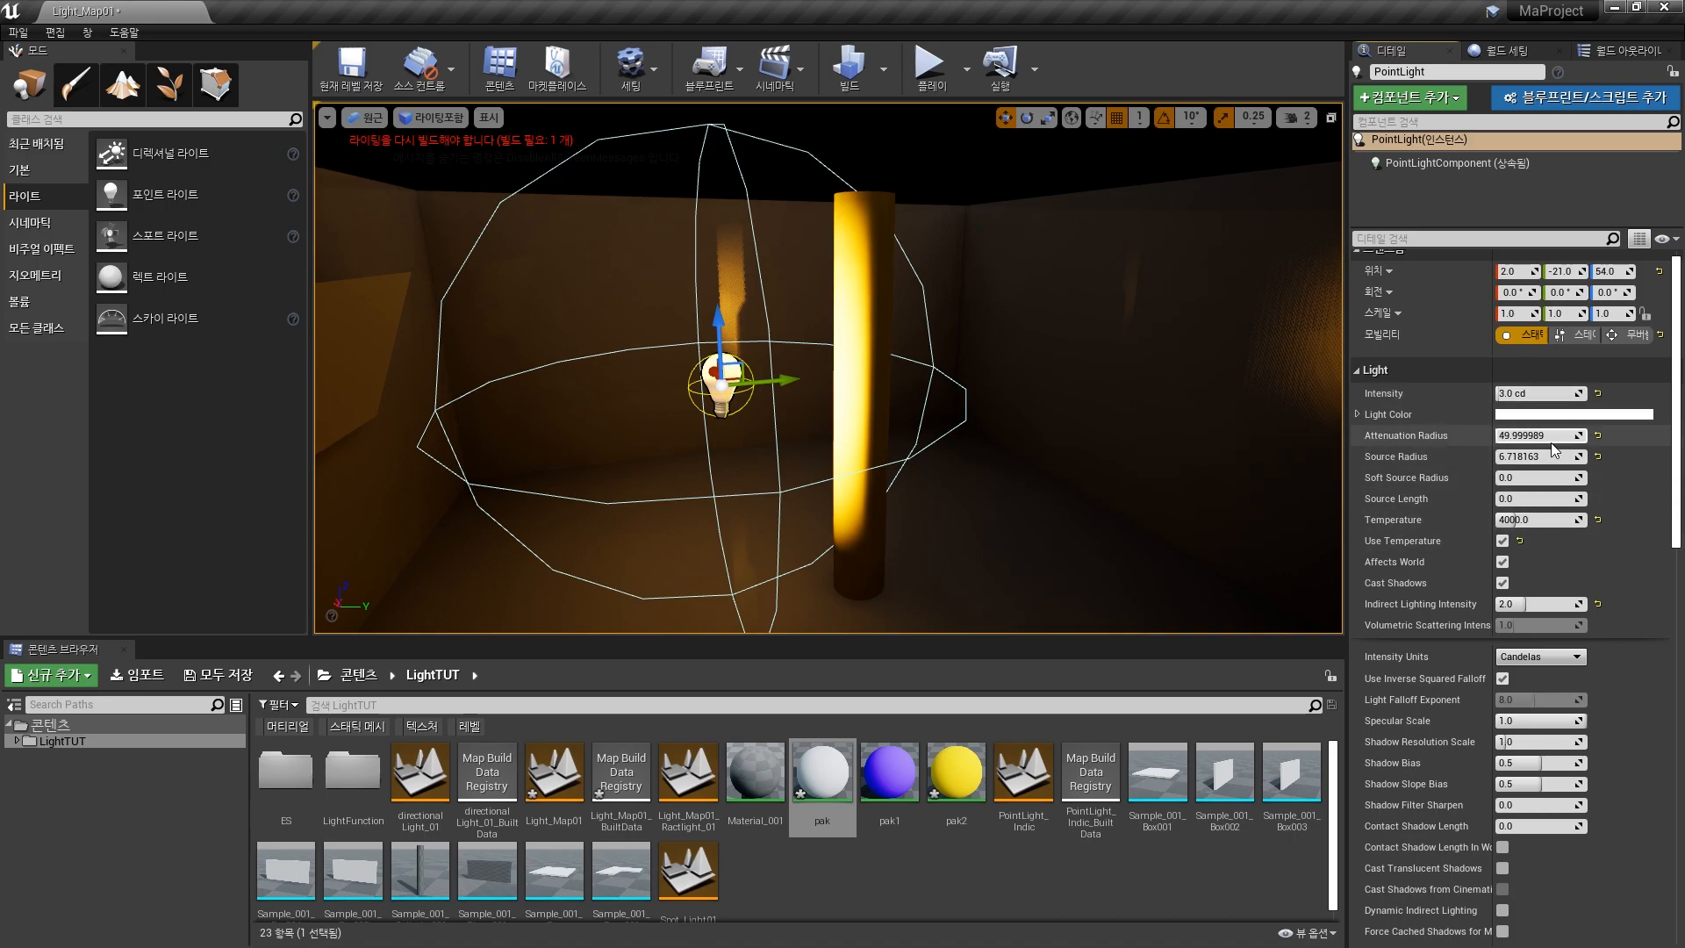
pyautogui.write('250.0')
pyautogui.press('Return')
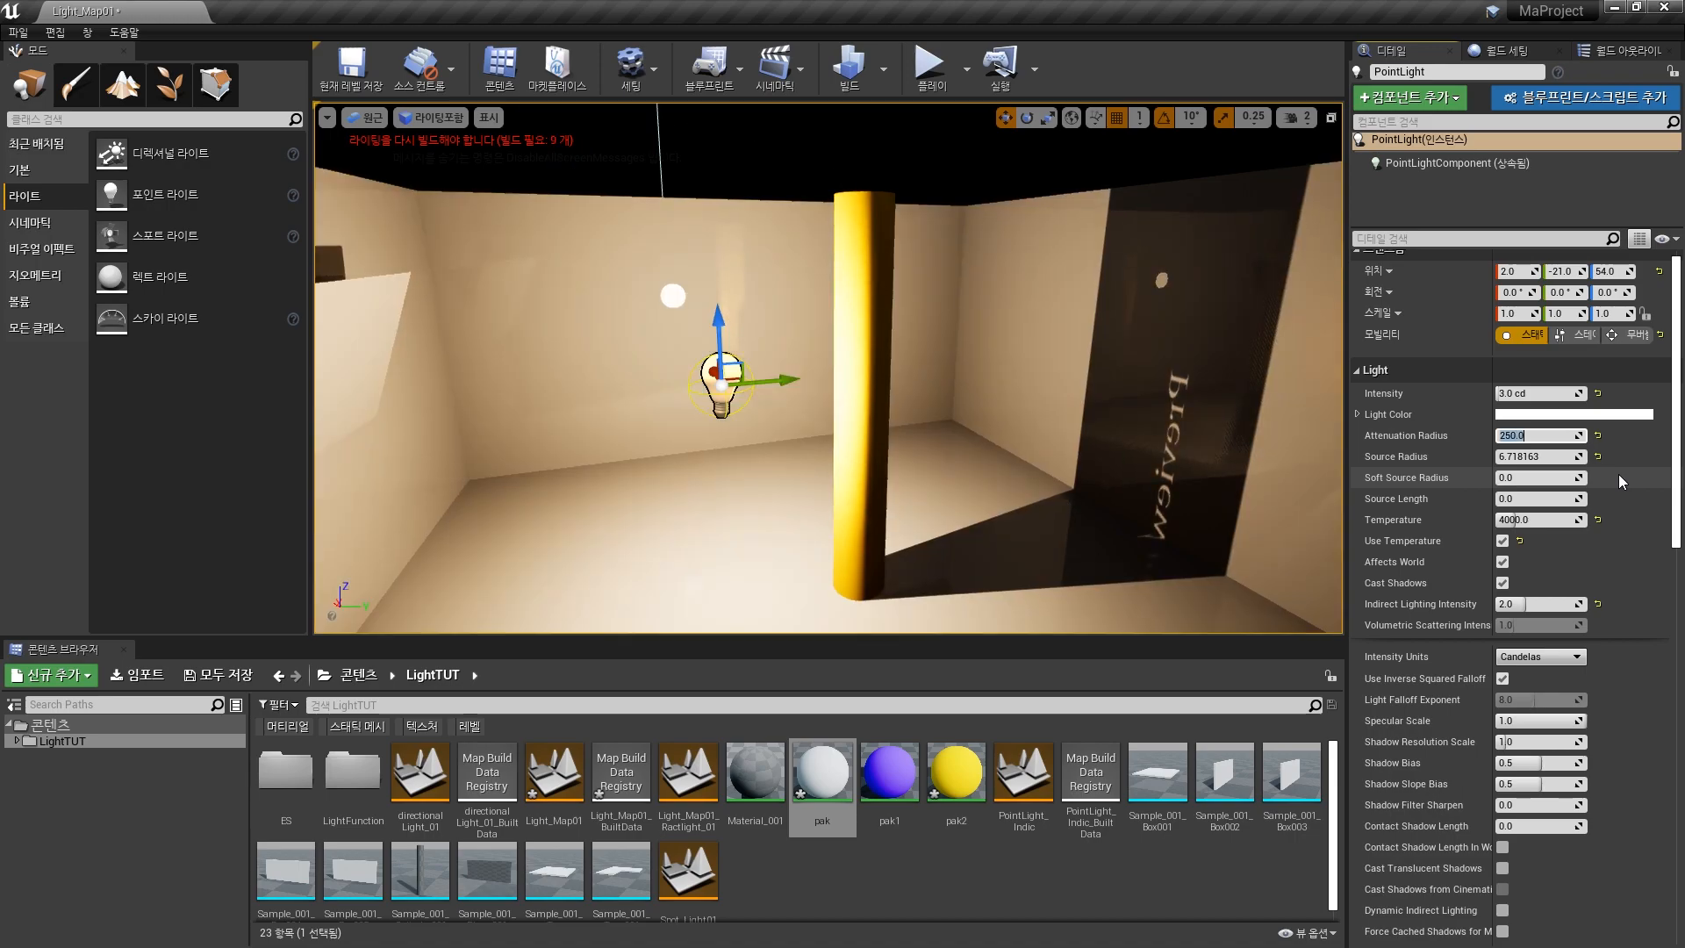
pyautogui.moveTo(1042, 316); pyautogui.dragTo(1058, 360, button='right')
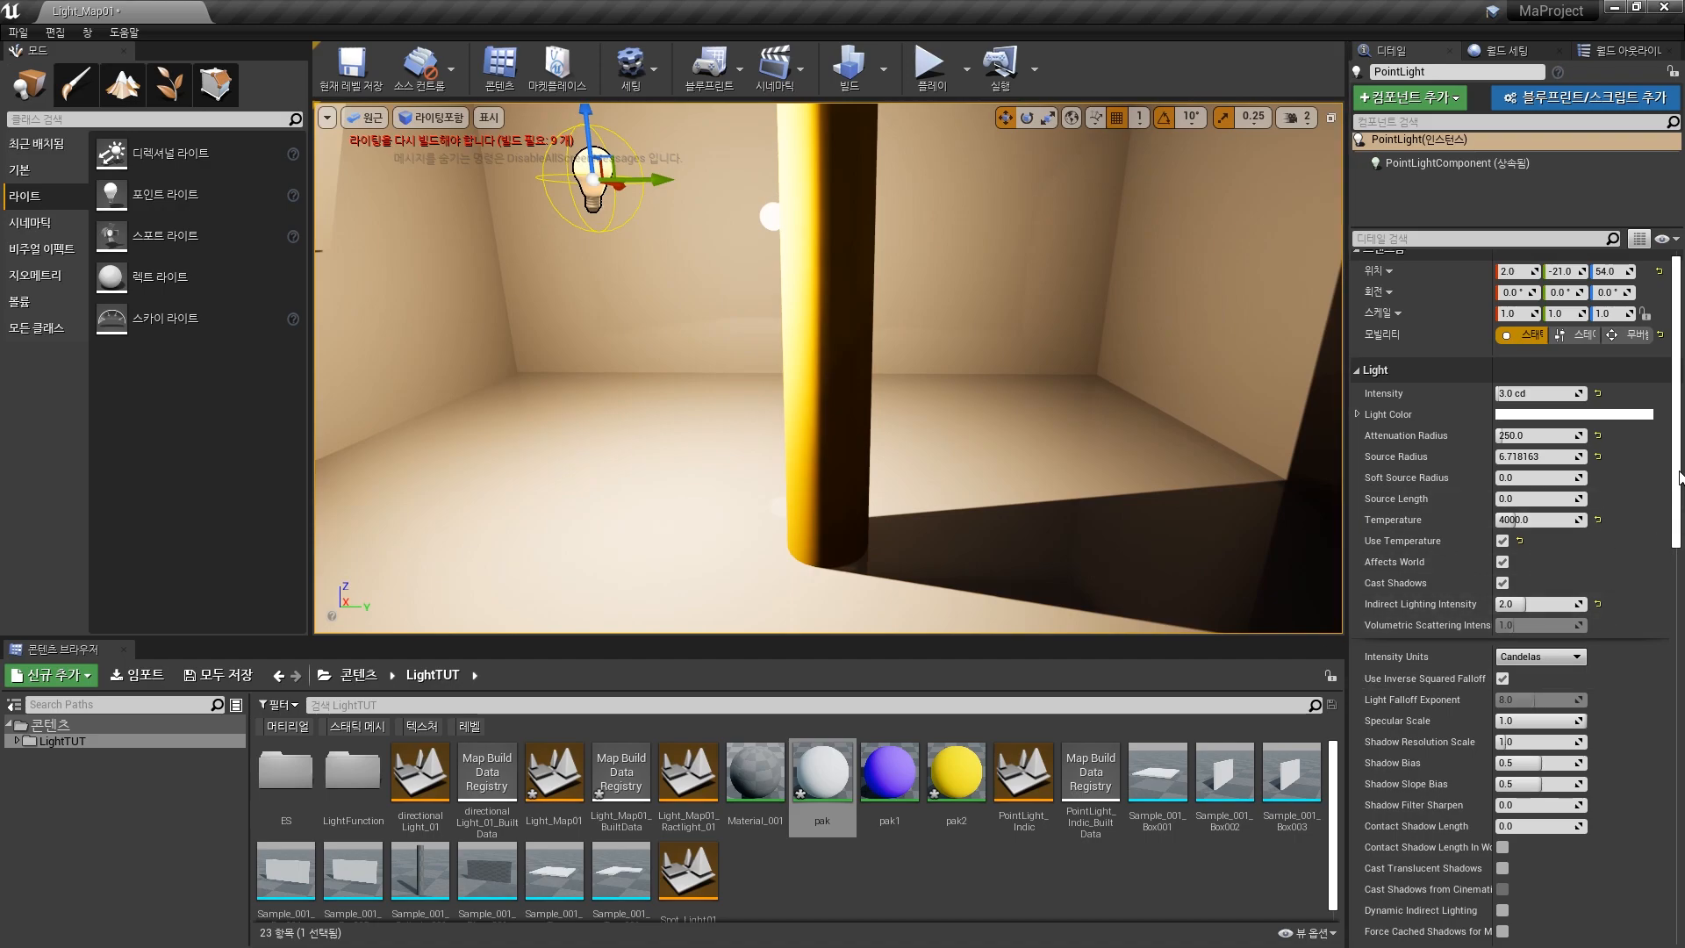
# Step: Raise the point light's Shadow Bias to 1 and switch its mobility to Movable to inspect the shadow at the pillar's base
pyautogui.scroll(-5, 1580, 491)
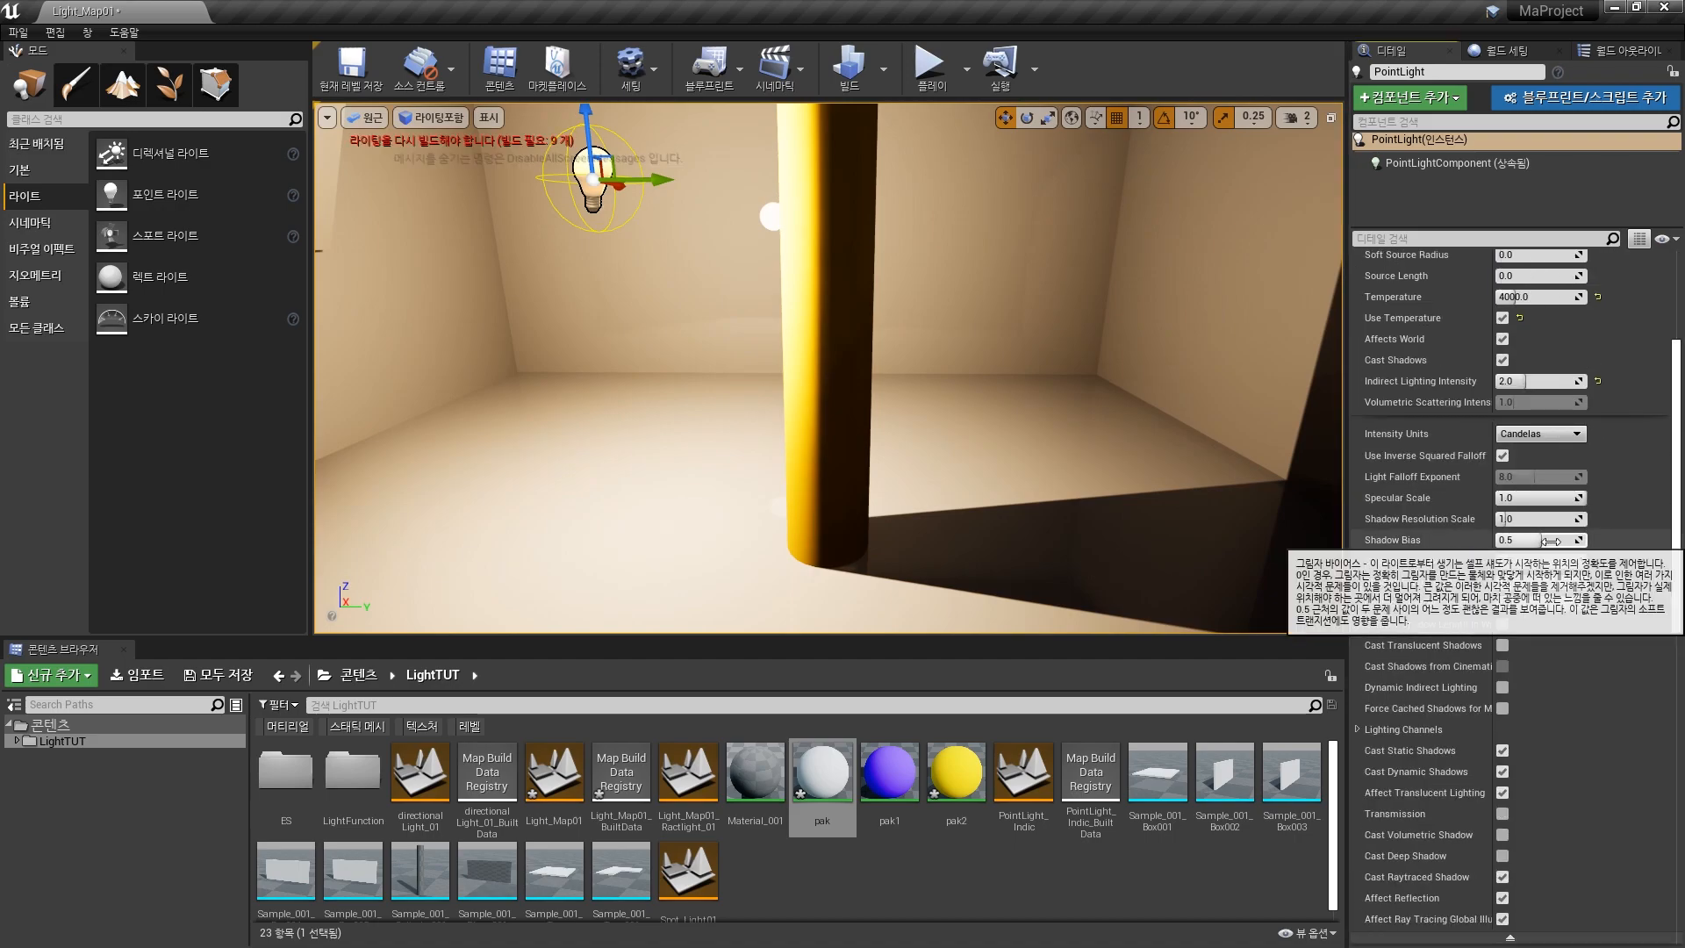
pyautogui.moveTo(1544, 543)
pyautogui.mouseDown()
pyautogui.moveTo(1501, 544)
pyautogui.moveTo(1576, 543)
pyautogui.mouseUp()
pyautogui.moveTo(1677, 414)
pyautogui.mouseDown()
pyautogui.moveTo(1680, 340)
pyautogui.moveTo(1679, 427)
pyautogui.mouseUp()
pyautogui.click(1628, 322)
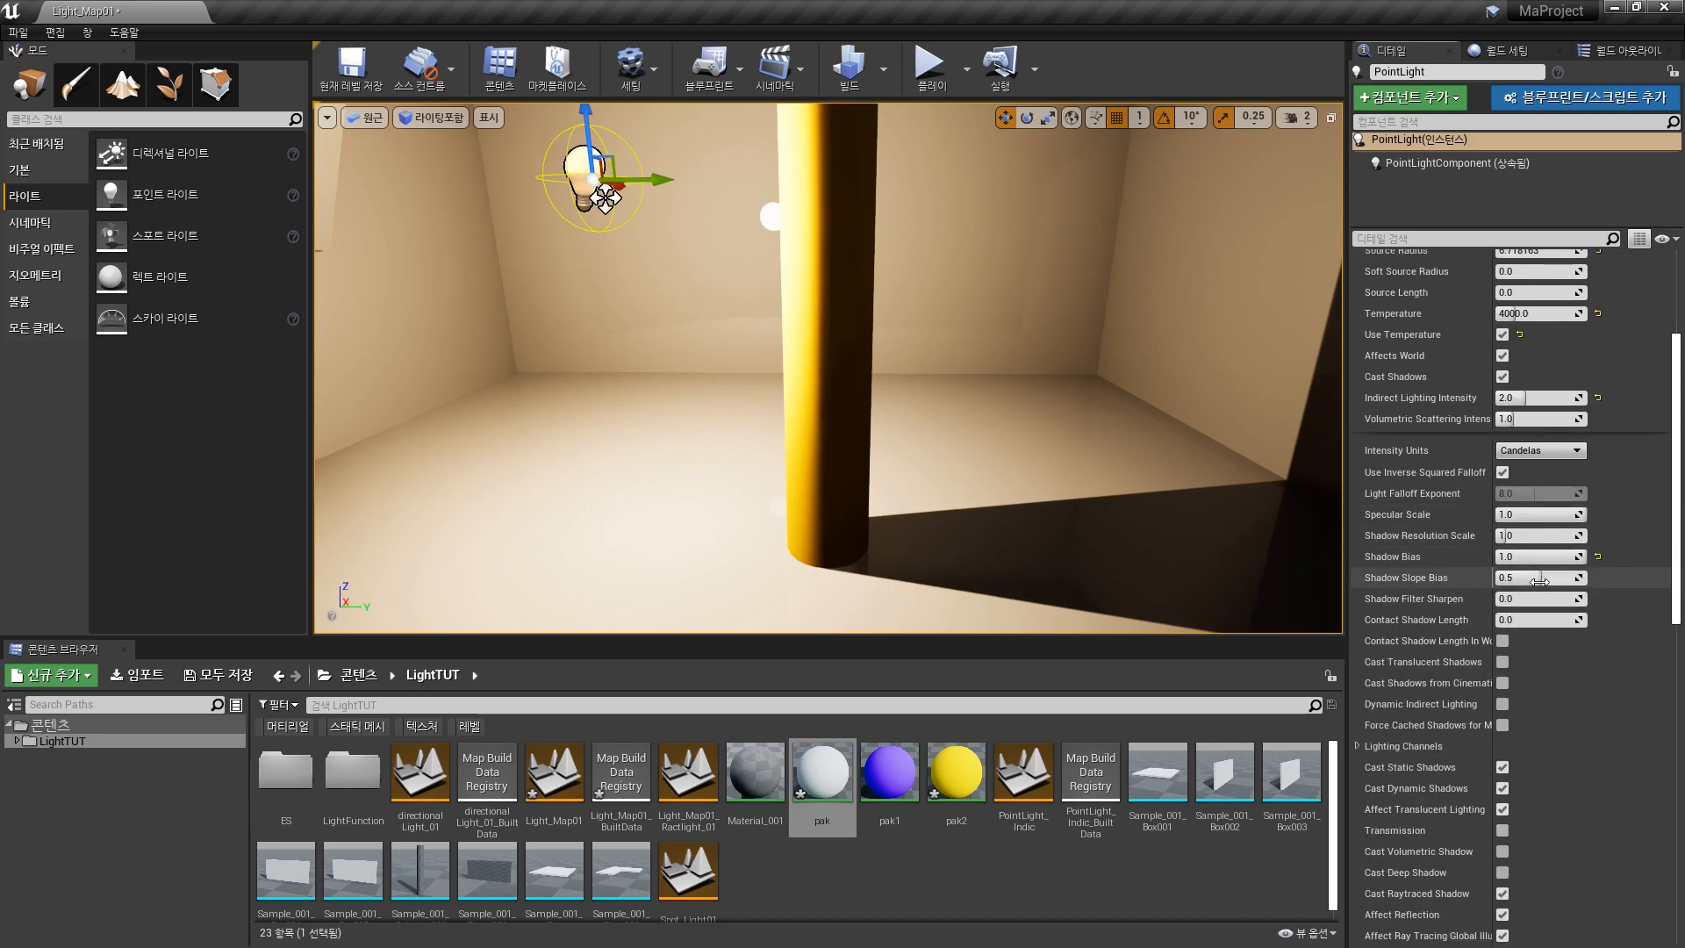
pyautogui.moveTo(1532, 557)
pyautogui.mouseDown()
pyautogui.moveTo(1503, 556)
pyautogui.moveTo(1540, 556)
pyautogui.mouseUp()
pyautogui.moveTo(1541, 557); pyautogui.dragTo(1544, 557)
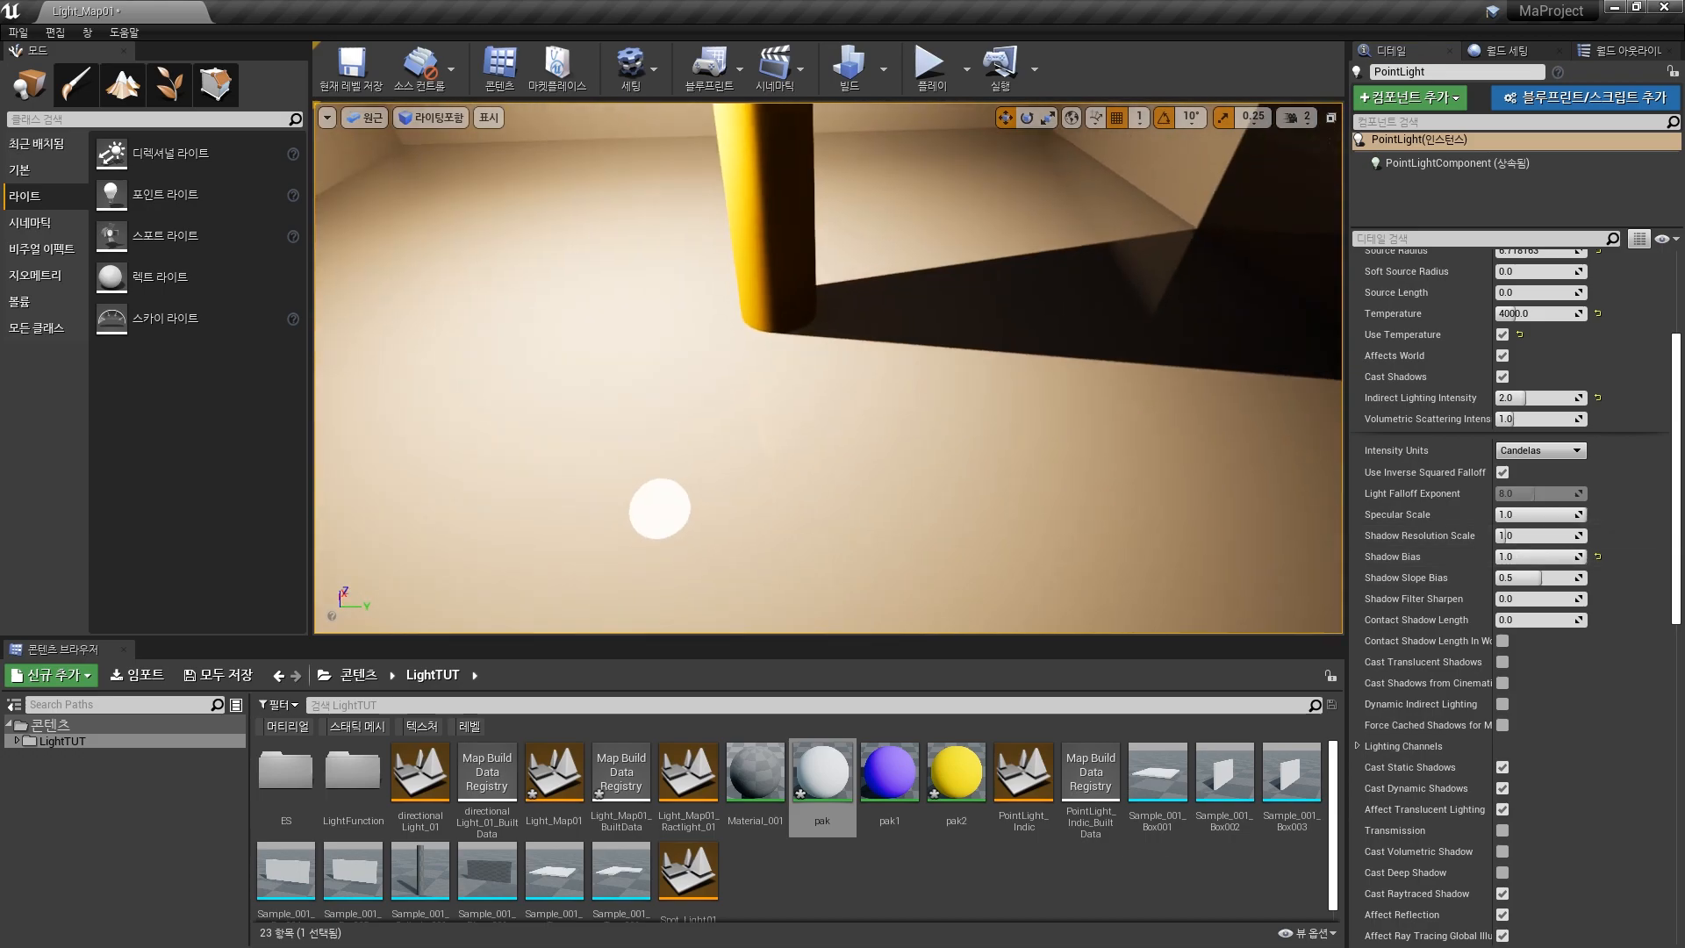
pyautogui.moveTo(859, 437)
pyautogui.mouseDown(button='right')
pyautogui.moveTo(834, 421)
pyautogui.moveTo(912, 439)
pyautogui.moveTo(860, 439)
pyautogui.mouseUp(button='right')
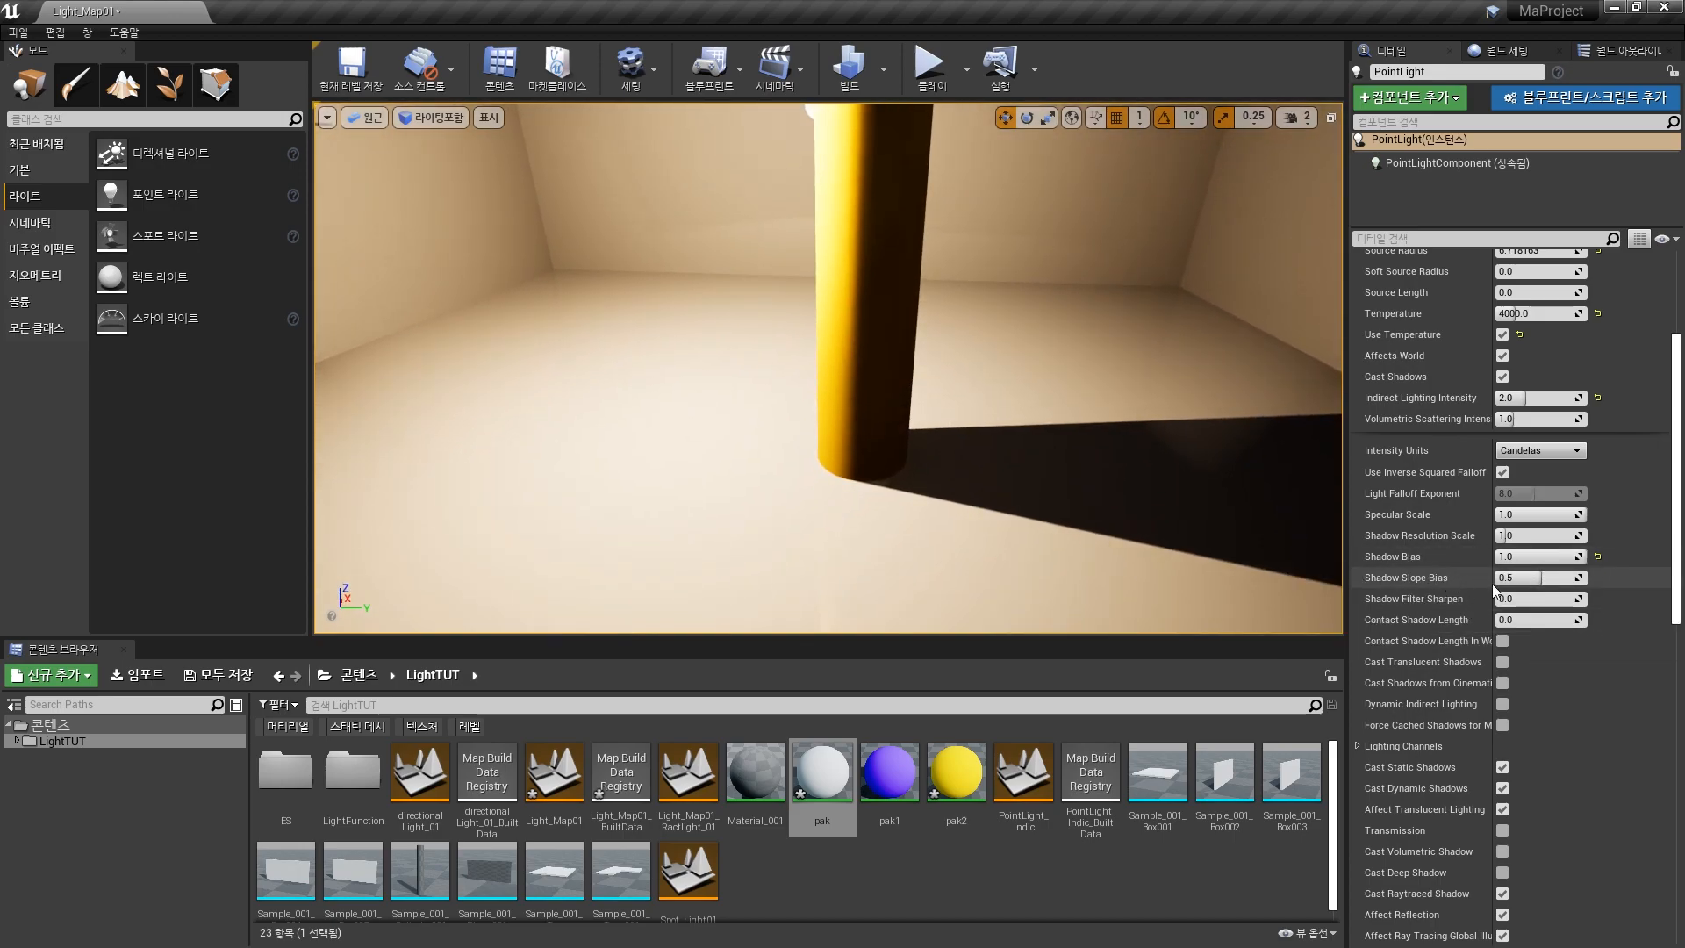
# Step: Return the point light's mobility to Static and rebuild the lighting
pyautogui.click(1531, 558)
pyautogui.press('Return')
pyautogui.moveTo(1679, 369); pyautogui.dragTo(1682, 283)
pyautogui.click(1522, 337)
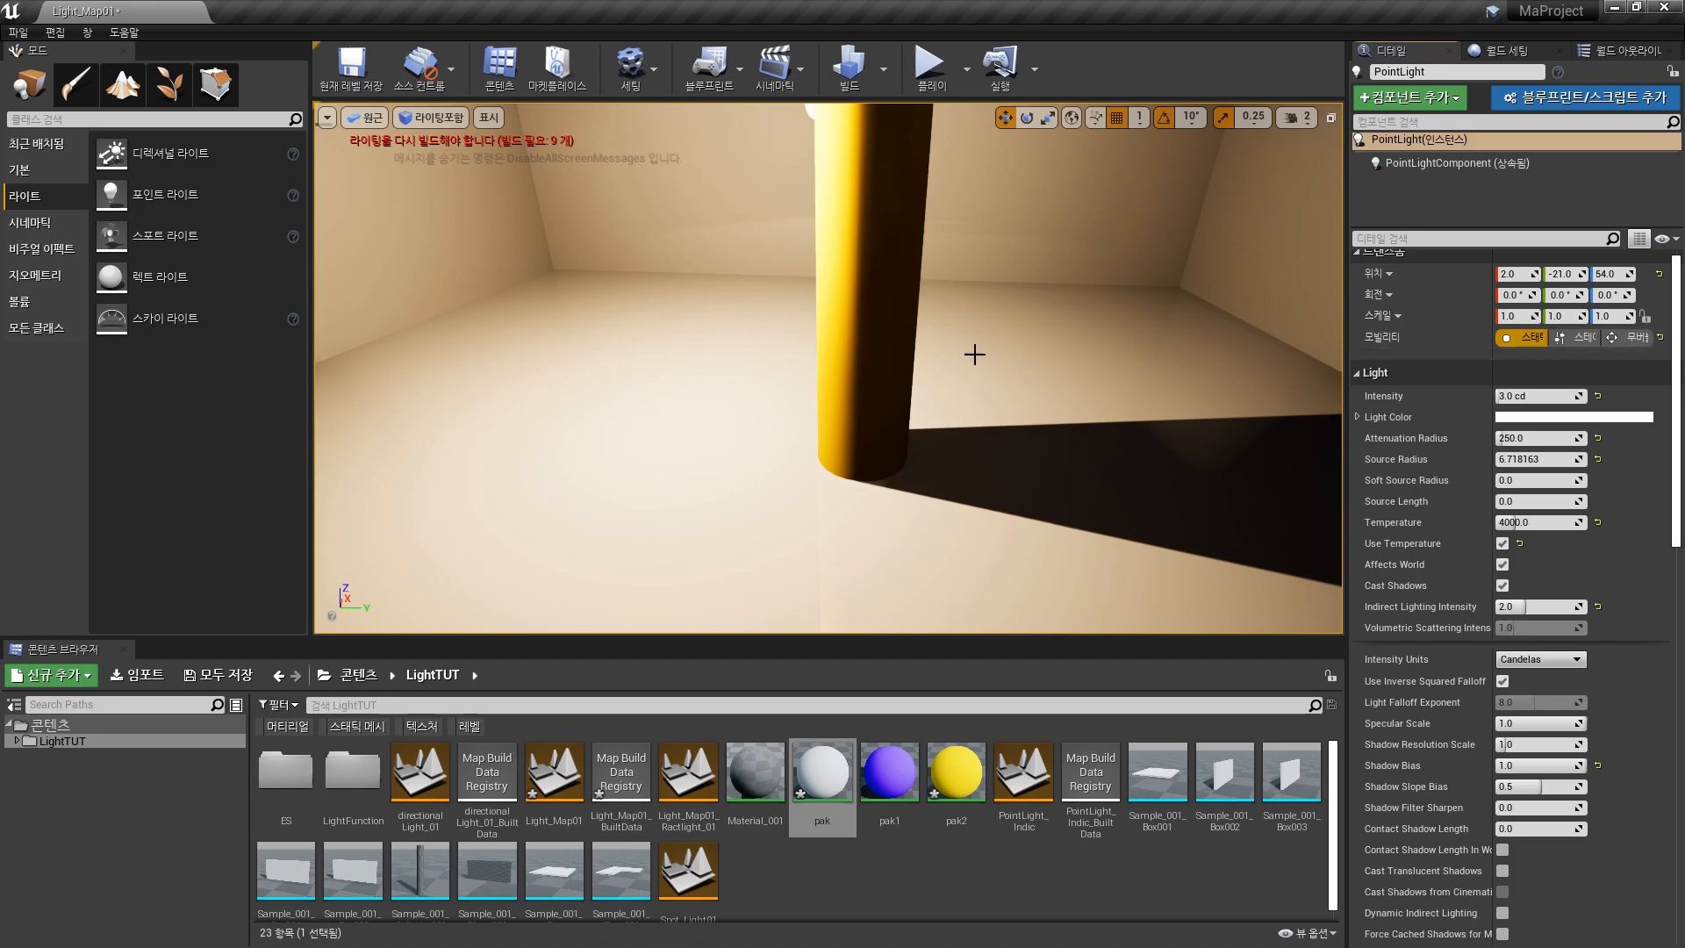
pyautogui.click(888, 72)
pyautogui.click(974, 140)
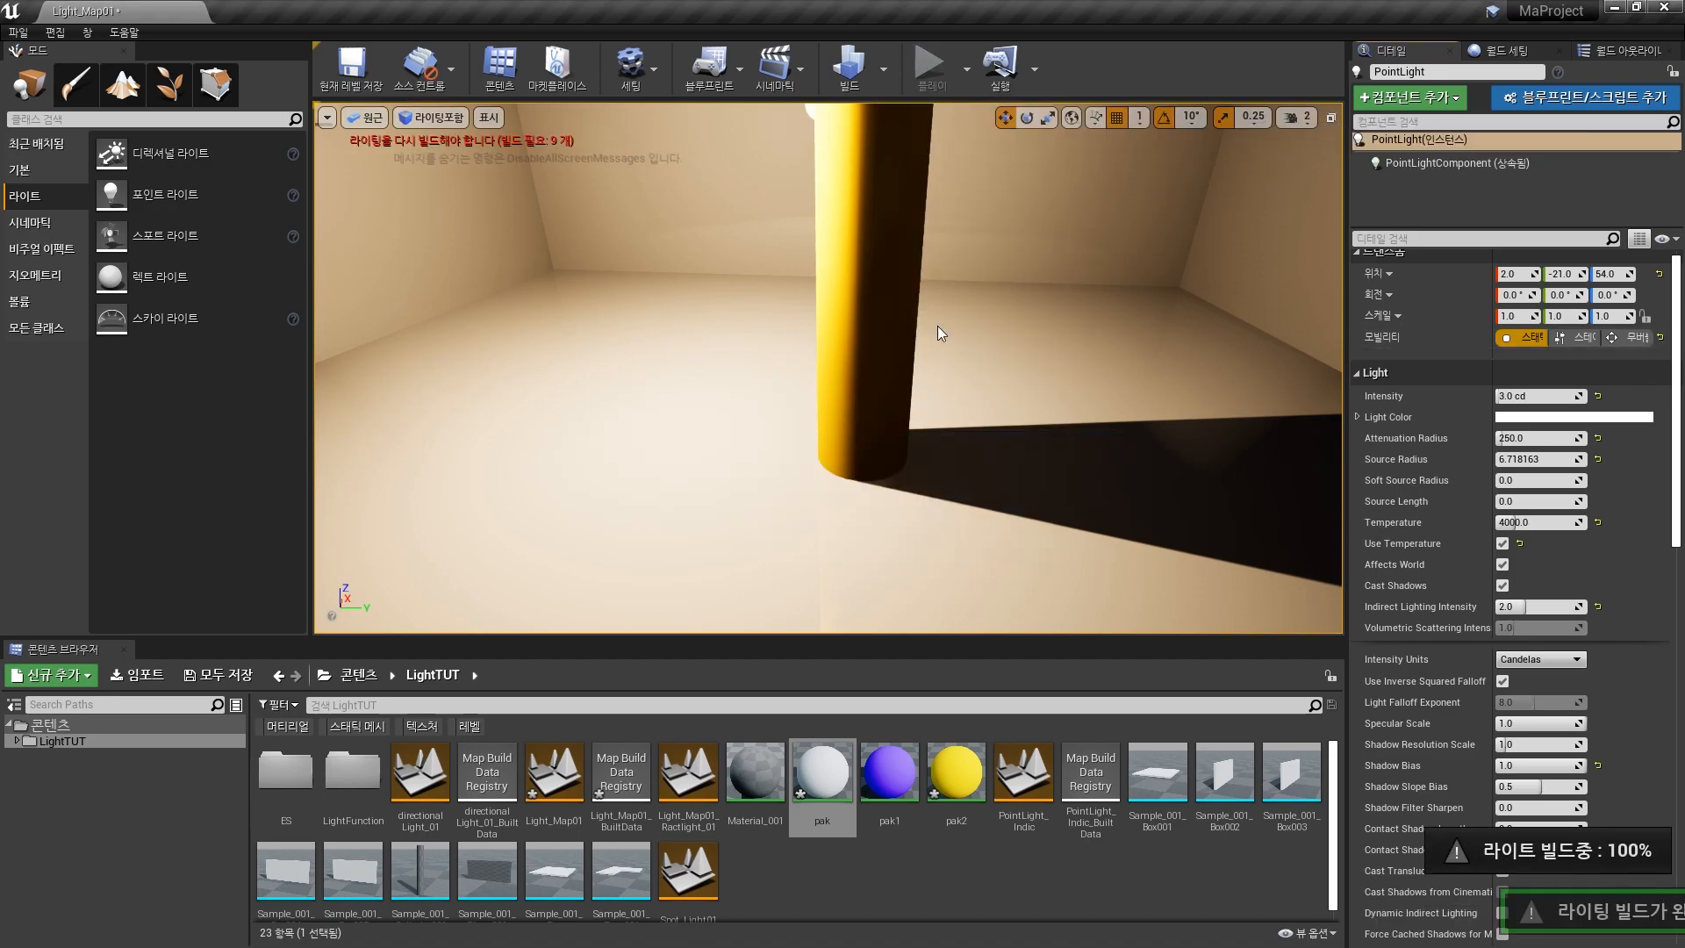
# Step: Inspect the shadow at the pillar's base, set the Shadow Bias to 0 and open the lighting build options
pyautogui.moveTo(950, 384)
pyautogui.mouseDown(button='right')
pyautogui.moveTo(953, 456)
pyautogui.moveTo(952, 407)
pyautogui.mouseUp(button='right')
pyautogui.press('w')
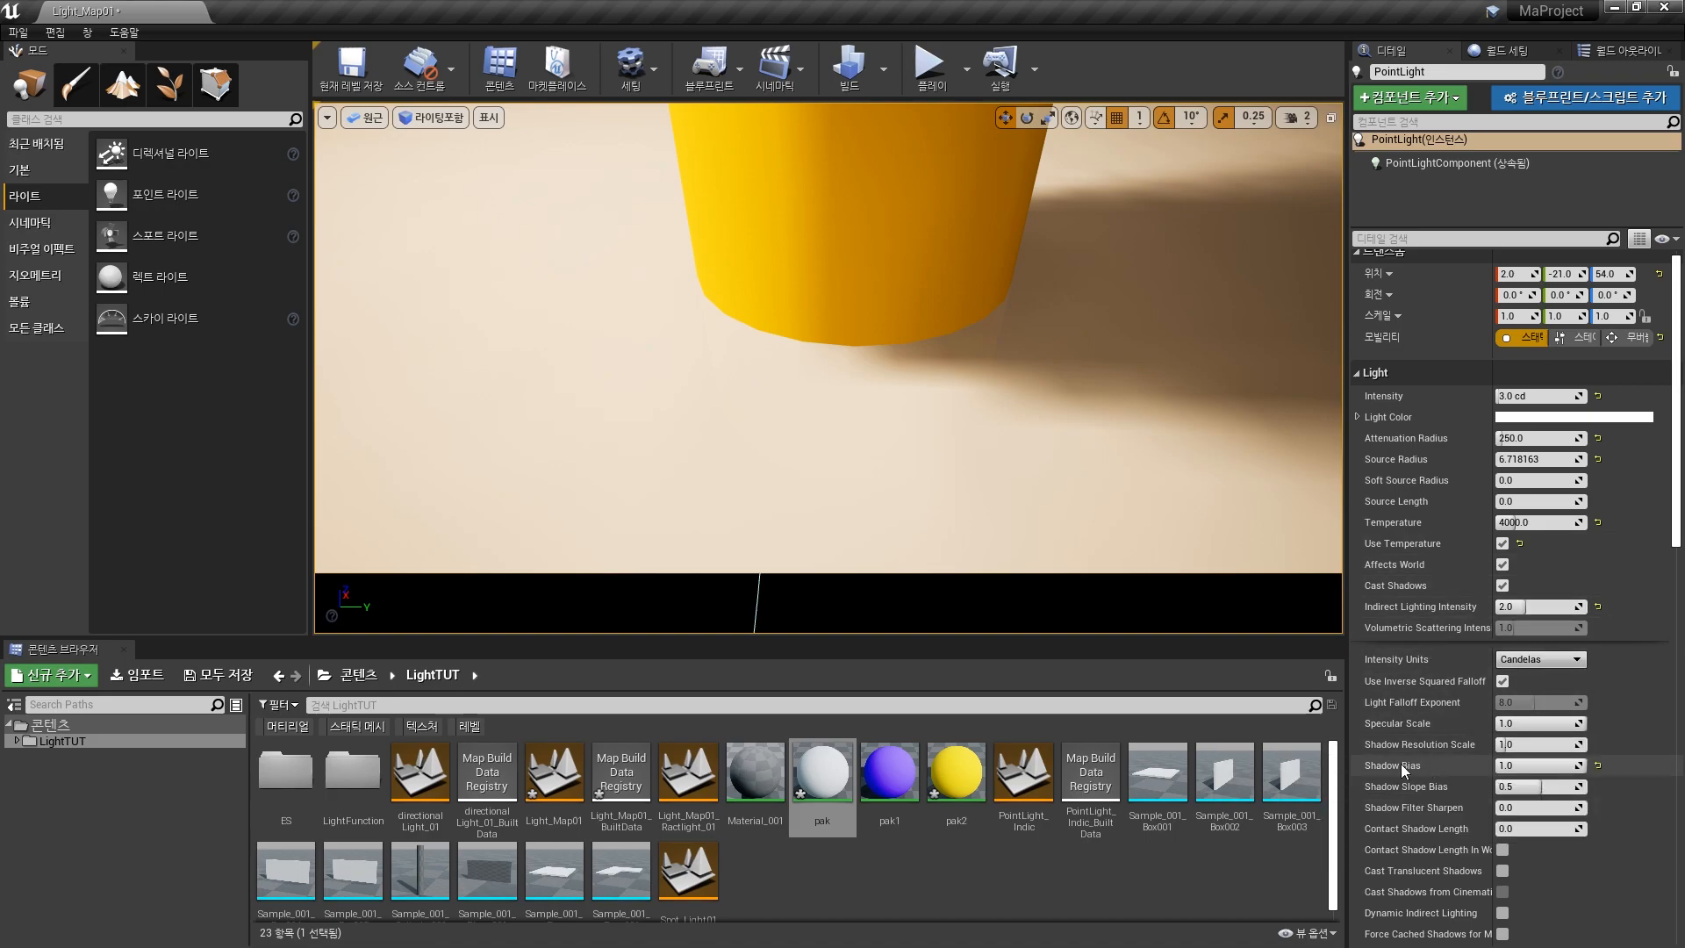
pyautogui.click(1528, 765)
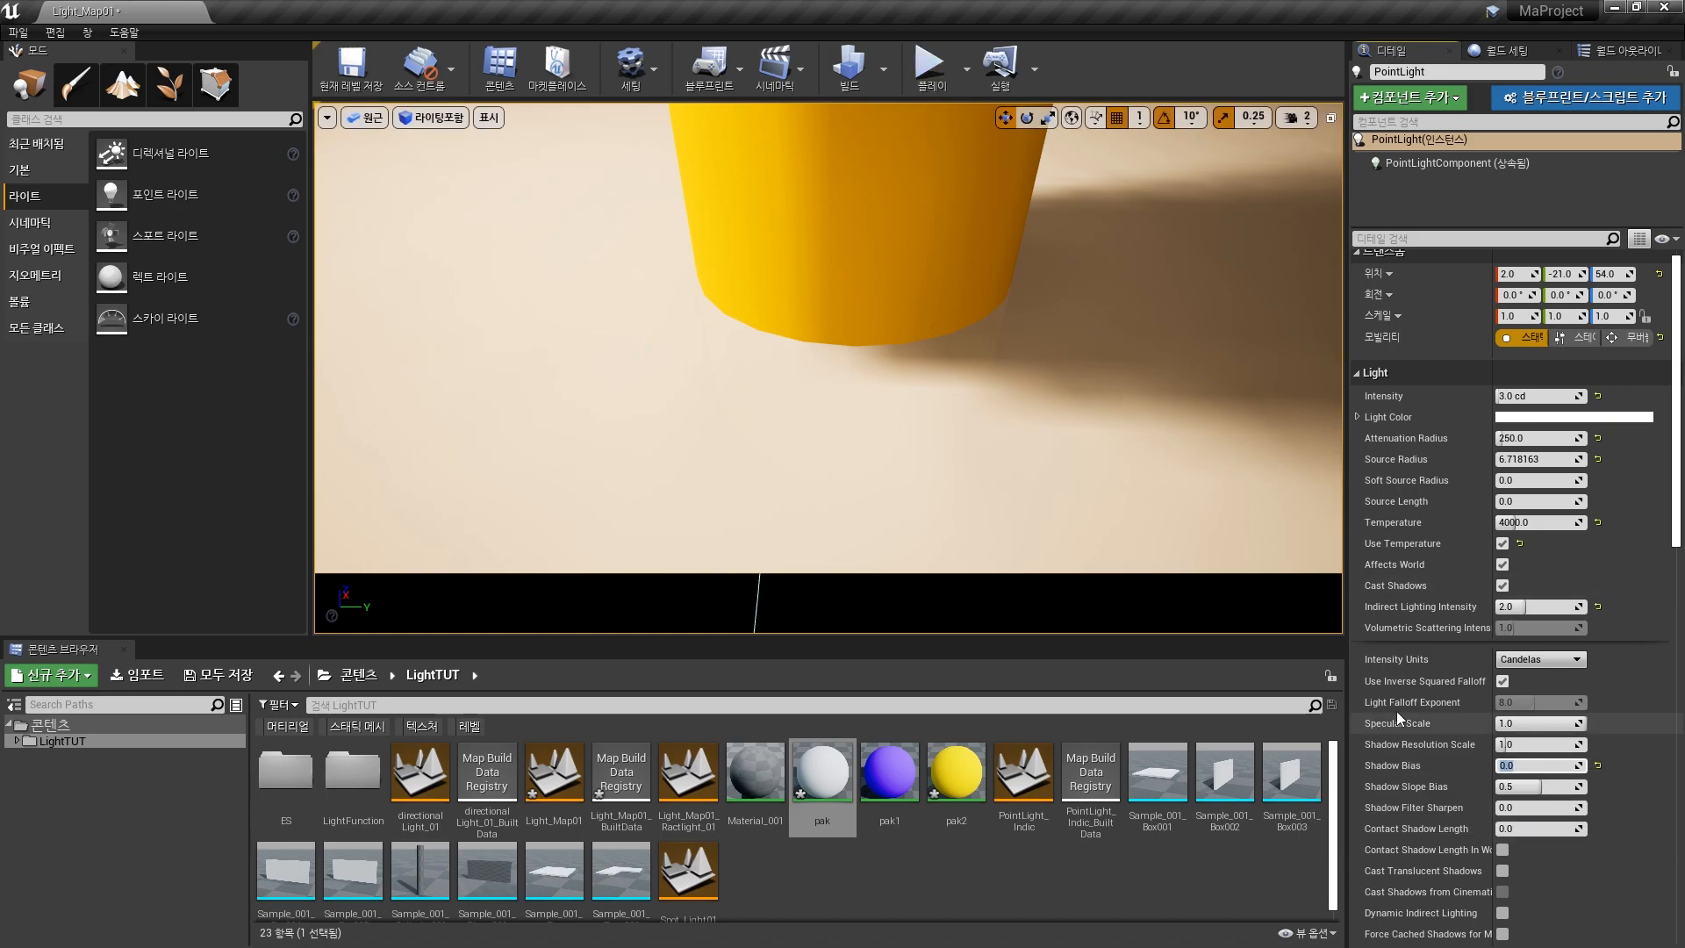
pyautogui.click(883, 69)
pyautogui.moveTo(943, 141)
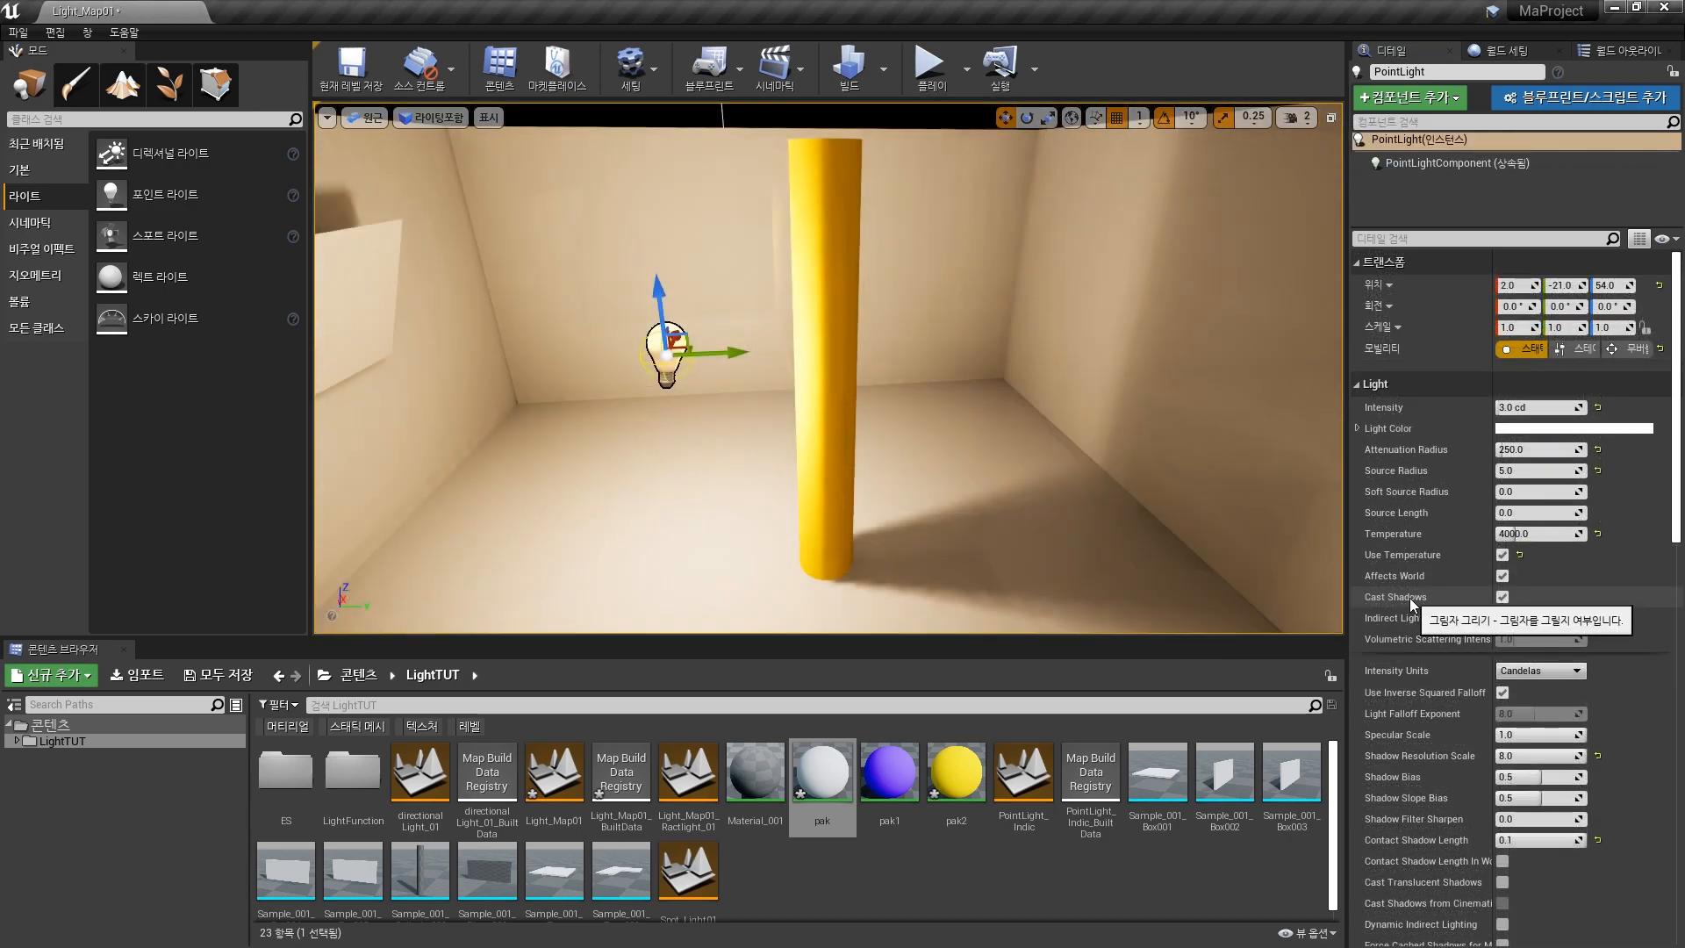
# Step: Toggle the point light's Cast Shadows off and back on, and switch its mobility to Stationary
pyautogui.click(1503, 597)
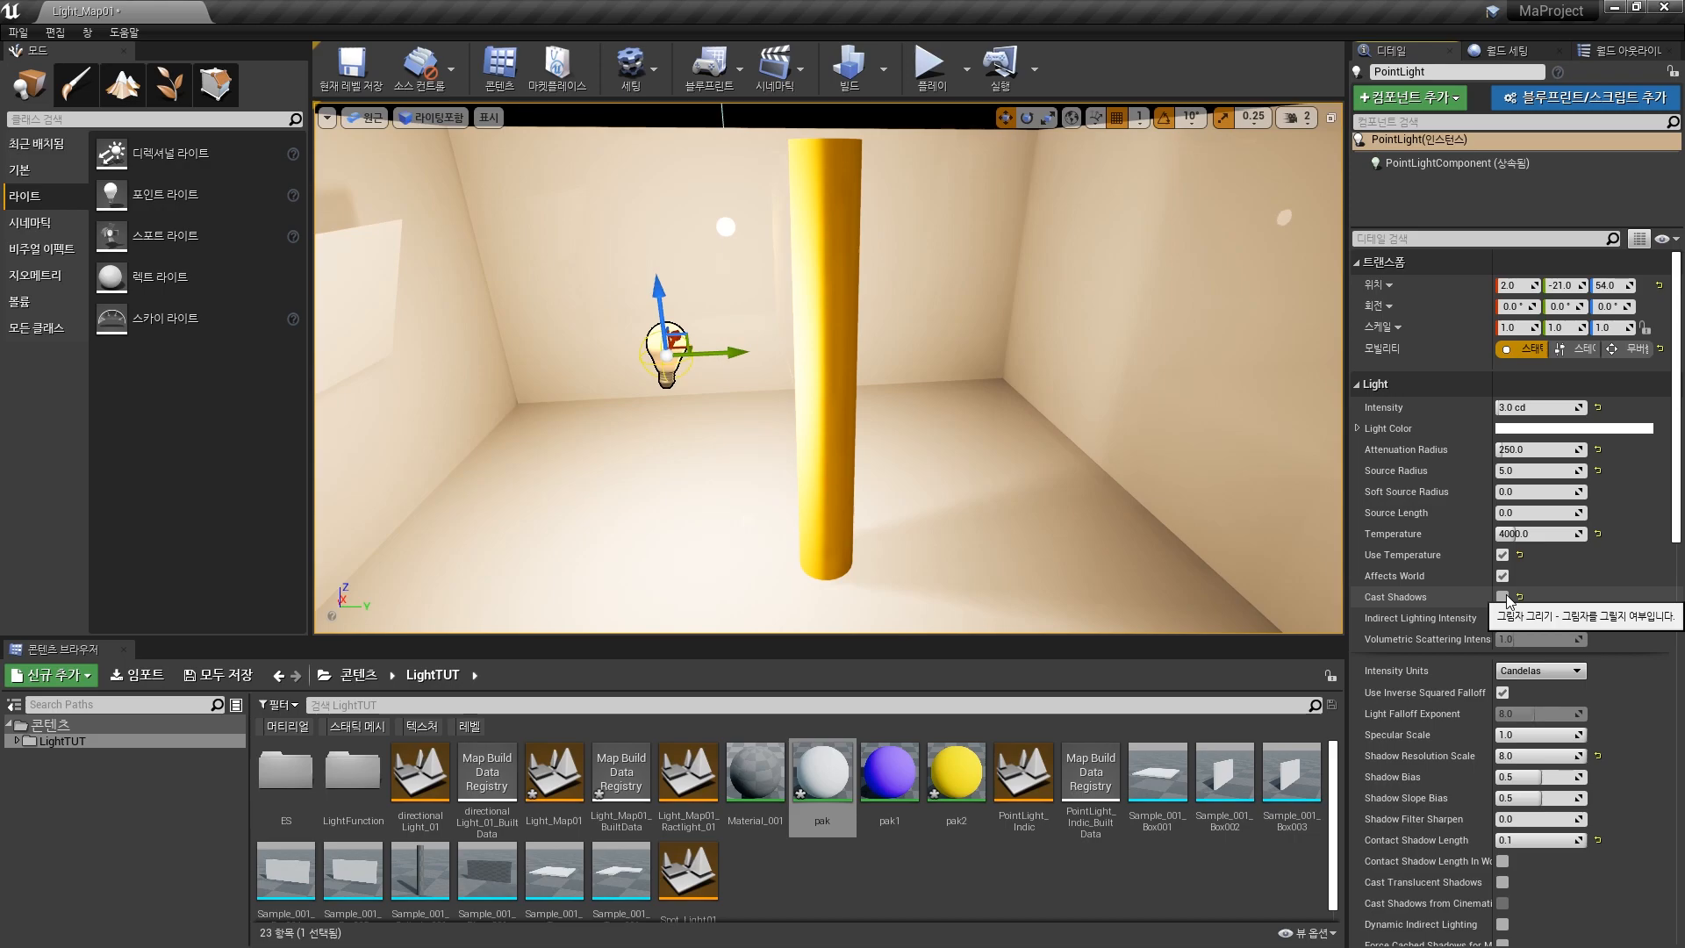
pyautogui.click(1503, 597)
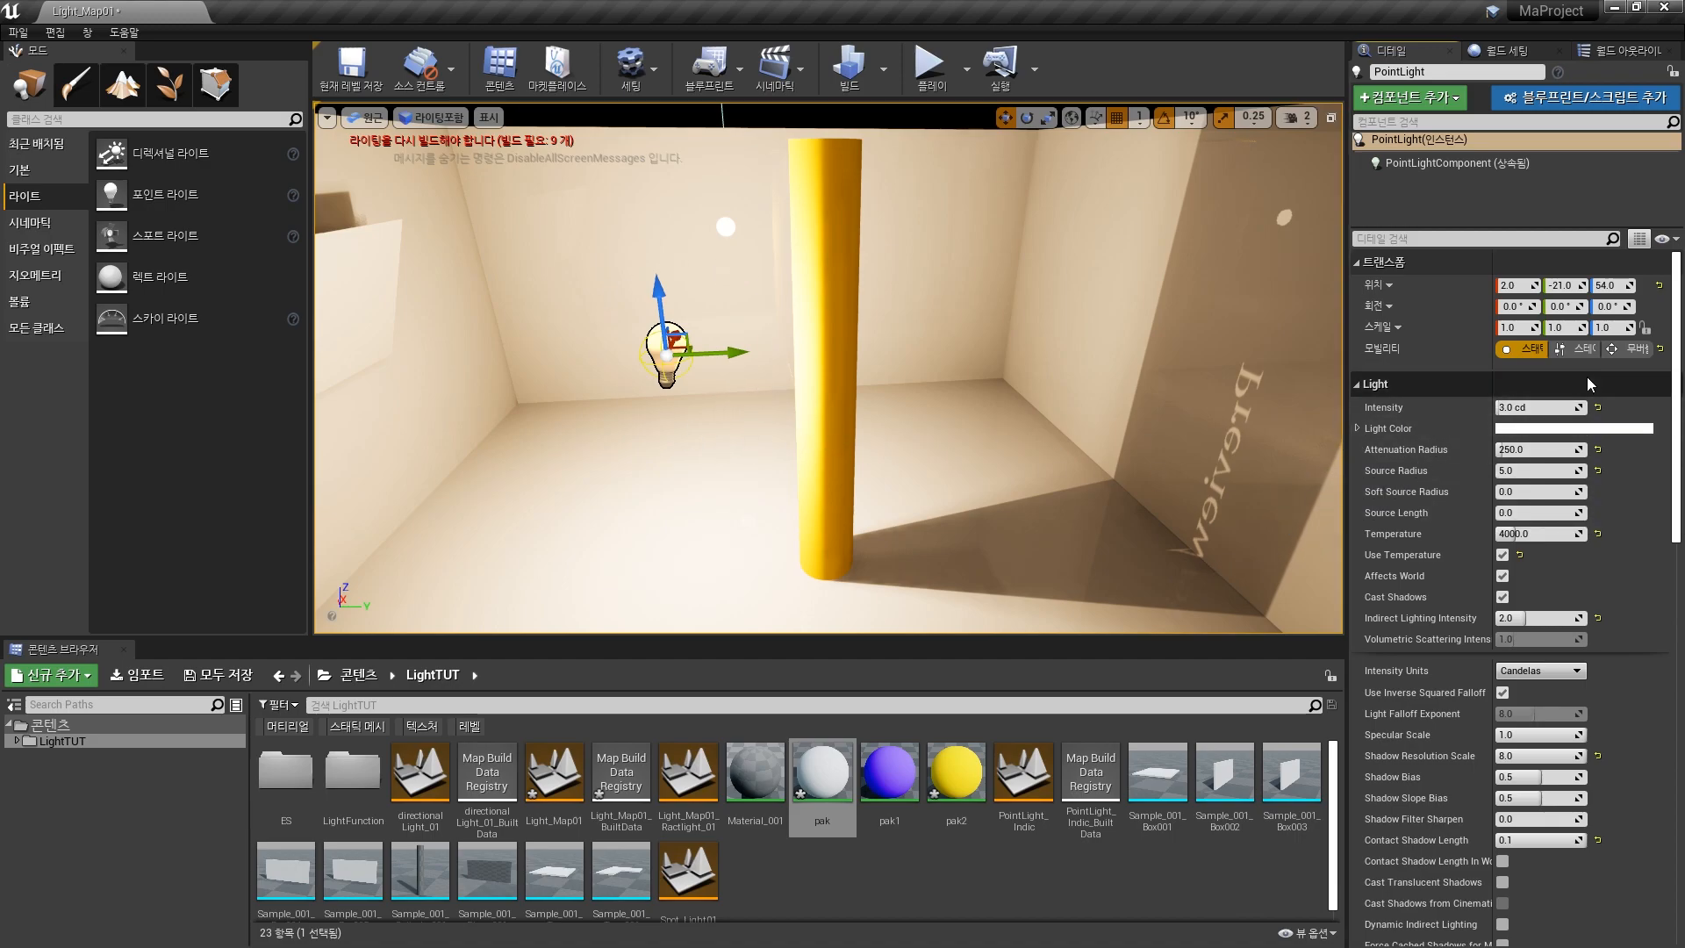
pyautogui.click(1585, 350)
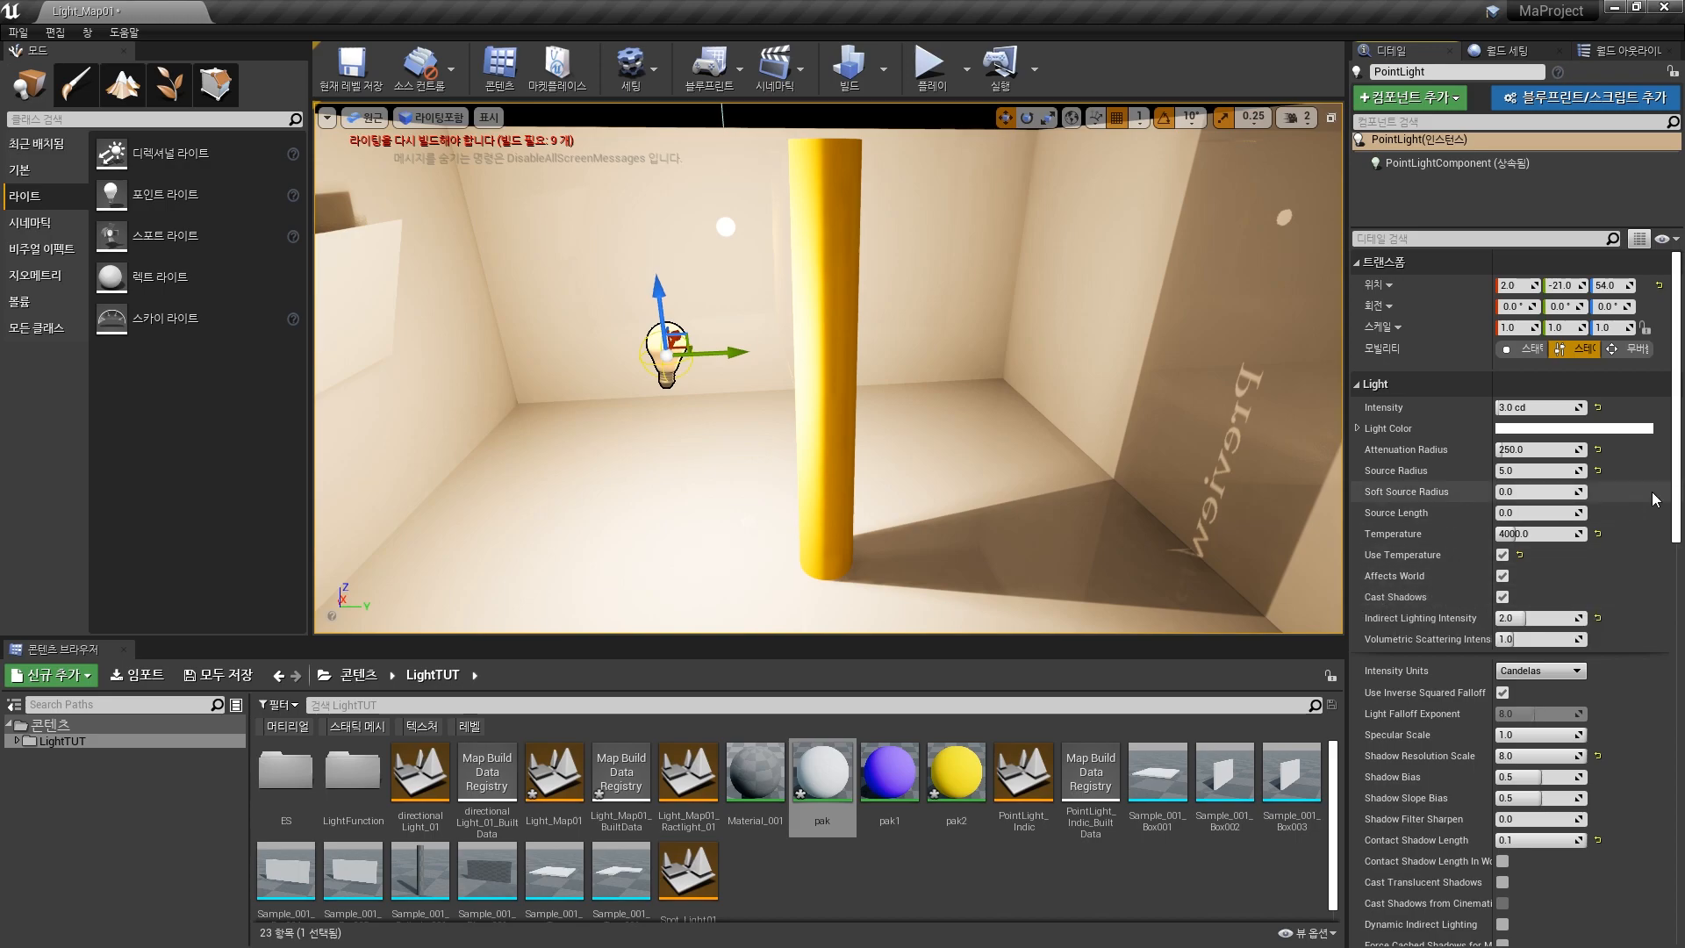
# Step: Try Shadow Resolution Scale values of 0.125, 1 and 8 on the point light to compare the shadow edges
pyautogui.scroll(-1, 1678, 483)
pyautogui.moveTo(1678, 483); pyautogui.dragTo(1679, 521)
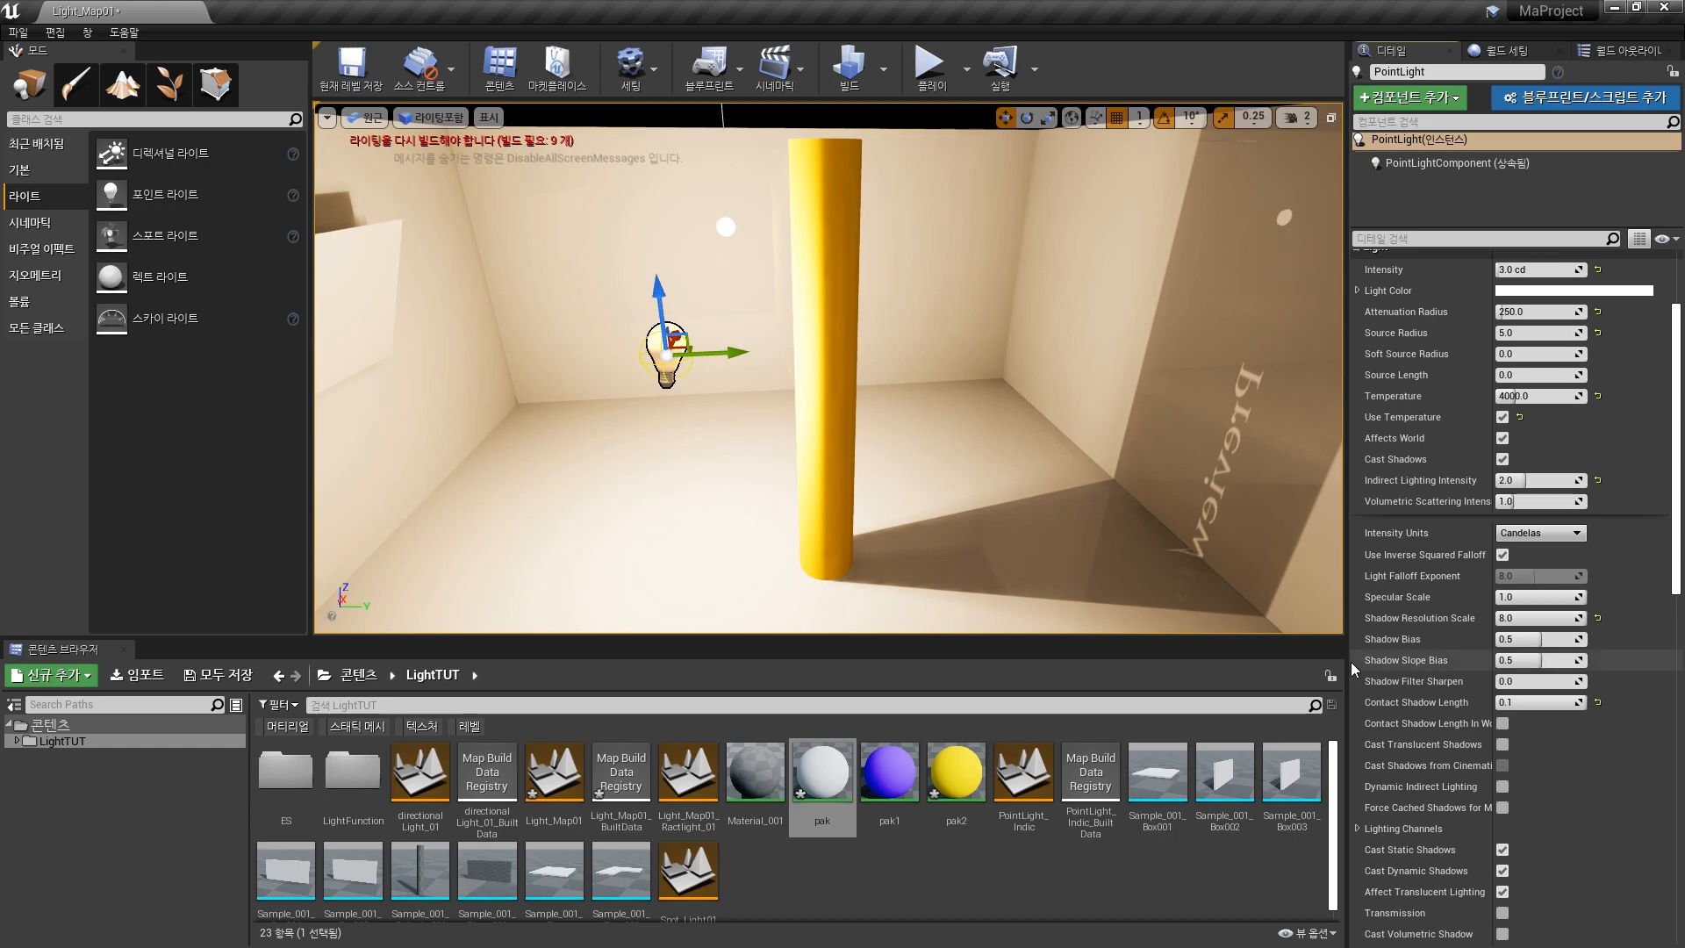
pyautogui.moveTo(1379, 649)
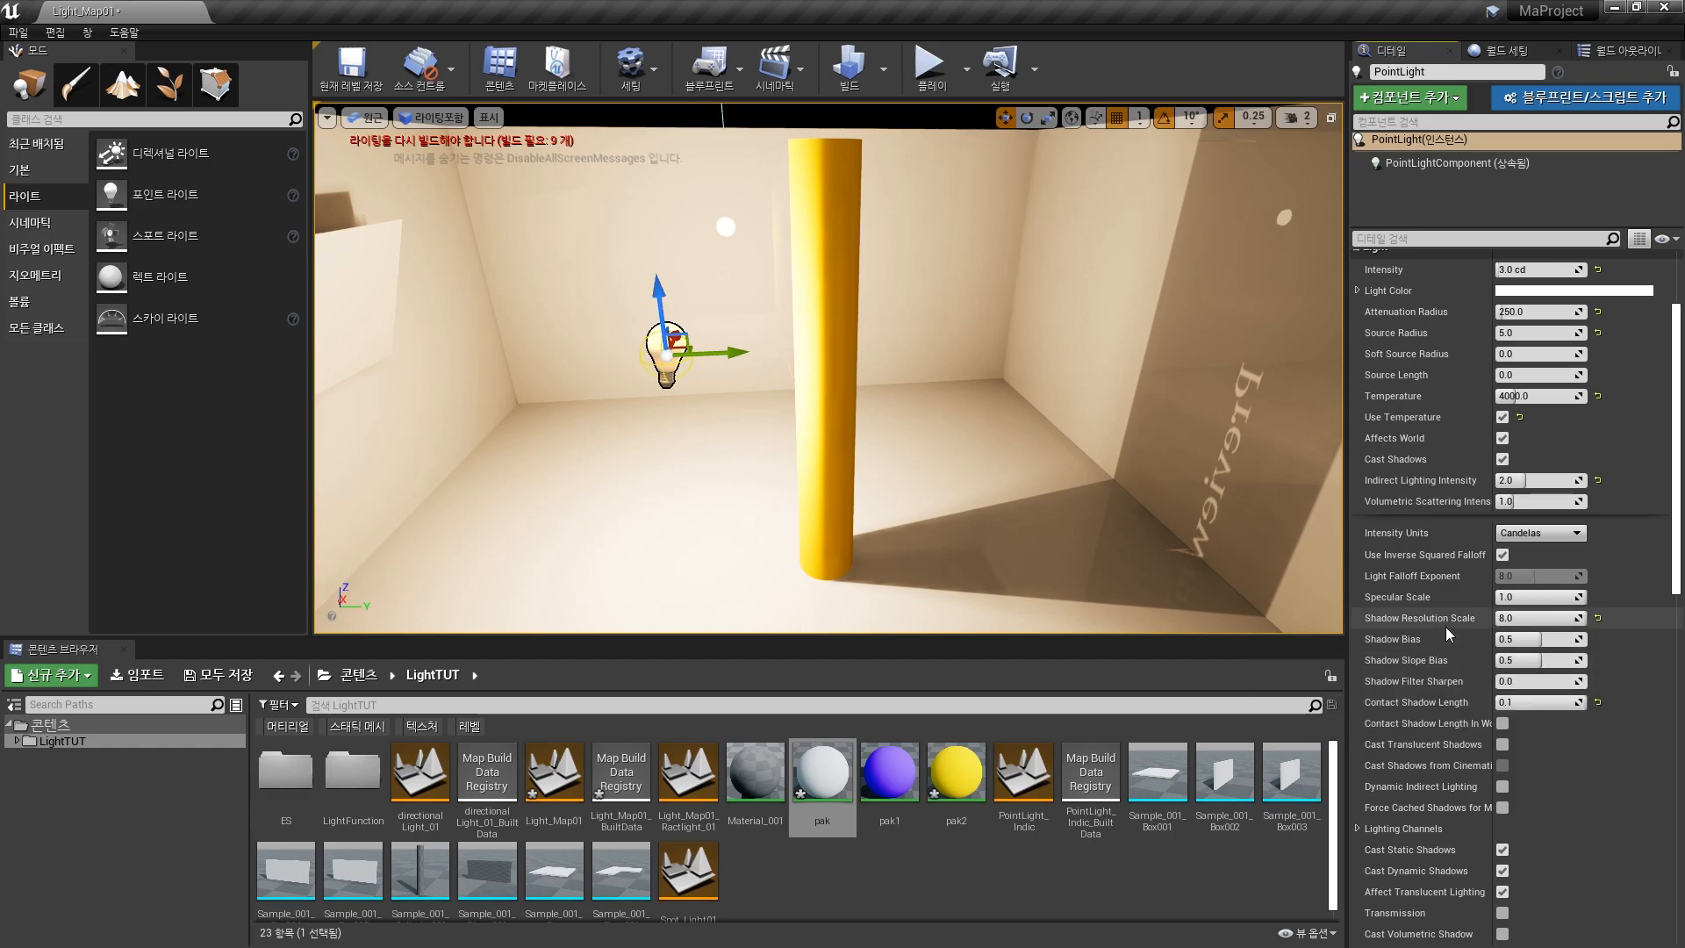
pyautogui.moveTo(1446, 626)
pyautogui.moveTo(1580, 618); pyautogui.dragTo(1503, 618)
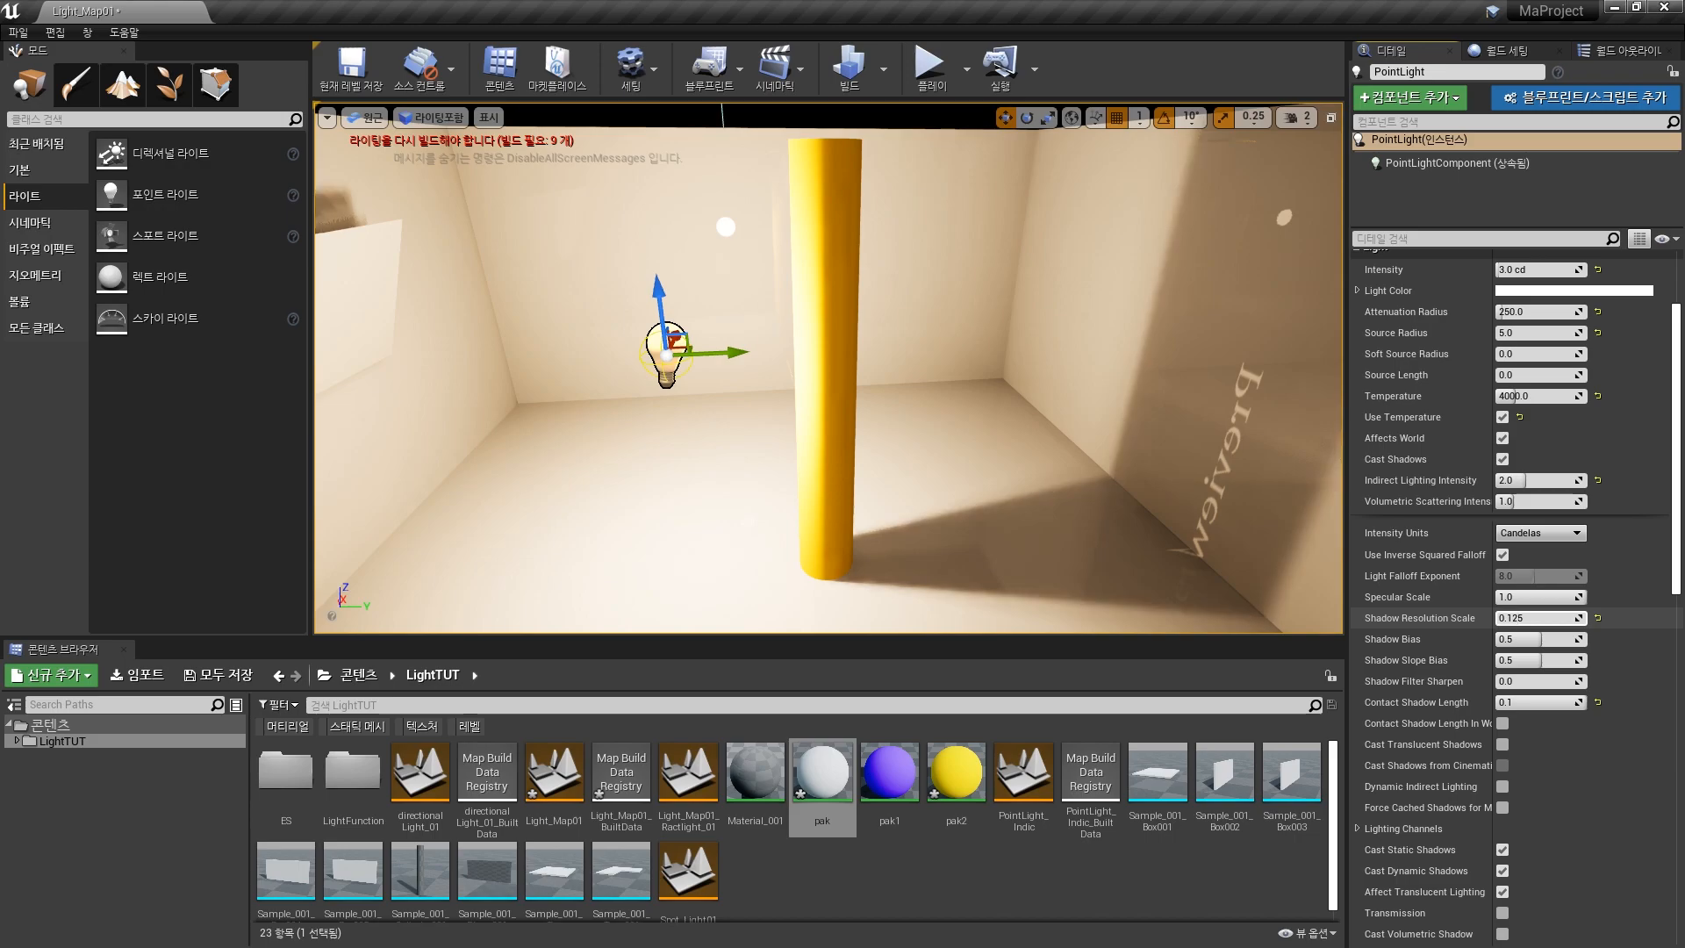
pyautogui.click(1566, 618)
pyautogui.write('1')
pyautogui.press('Return')
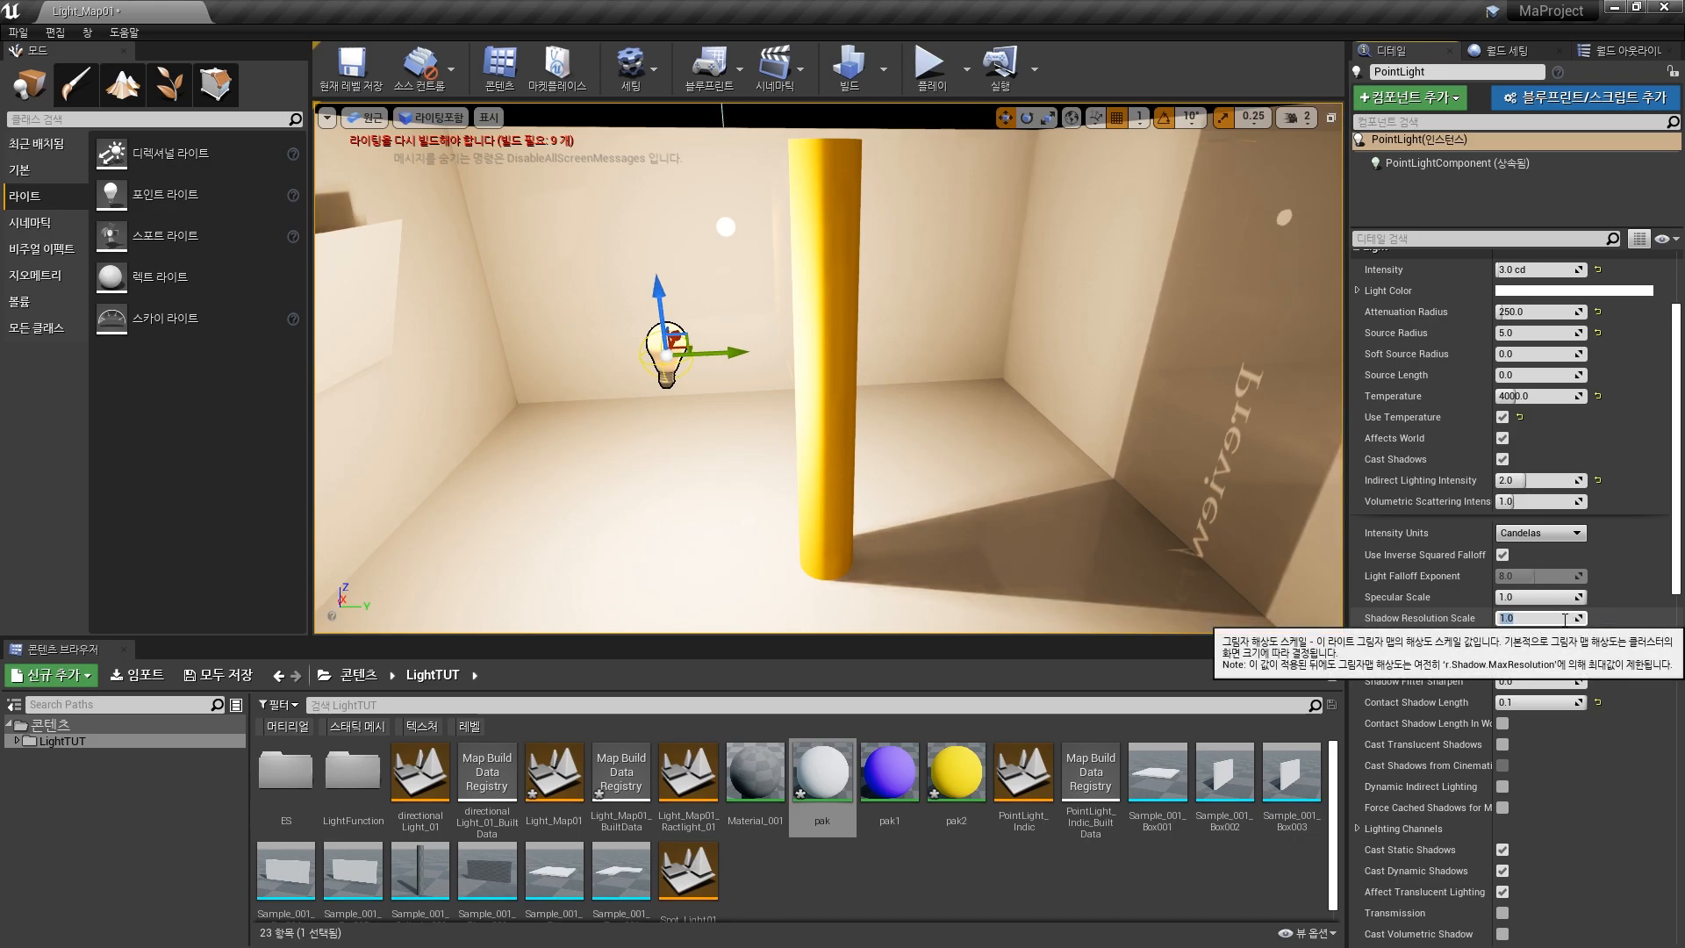
pyautogui.write('8')
pyautogui.press('Return')
# Step: Try Shadow Resolution Scale values of 0.125, 0 and 0.2, and set it to 0.3
pyautogui.moveTo(1565, 619); pyautogui.dragTo(1502, 619)
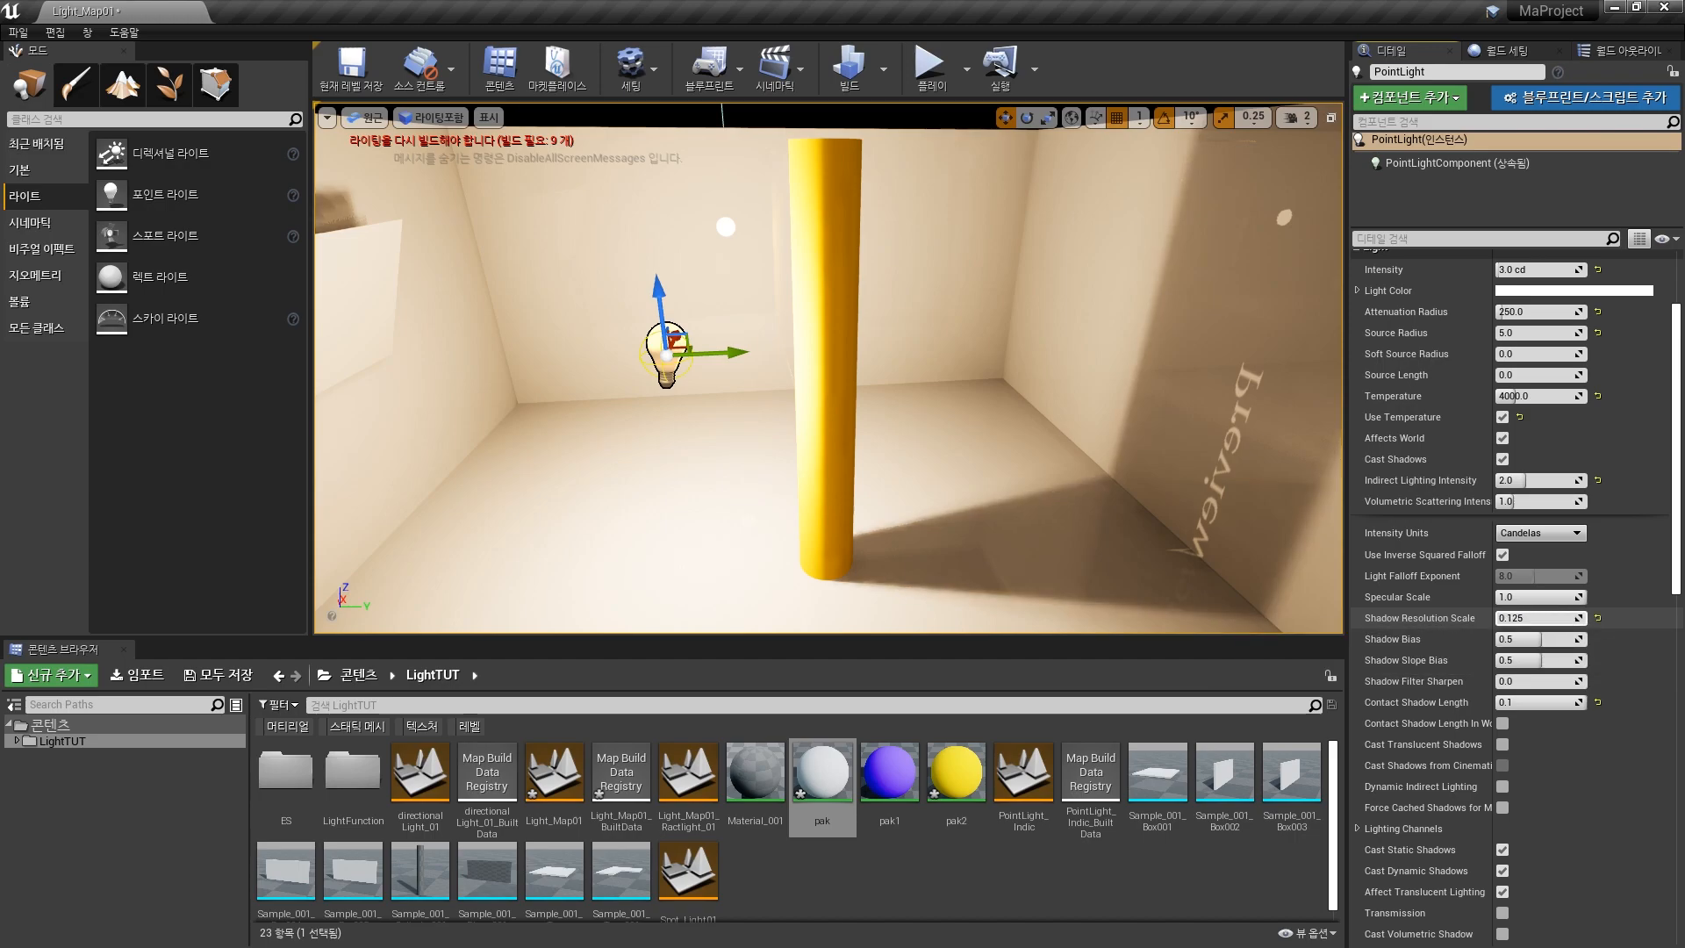
pyautogui.click(1569, 619)
pyautogui.write('0')
pyautogui.press('Return')
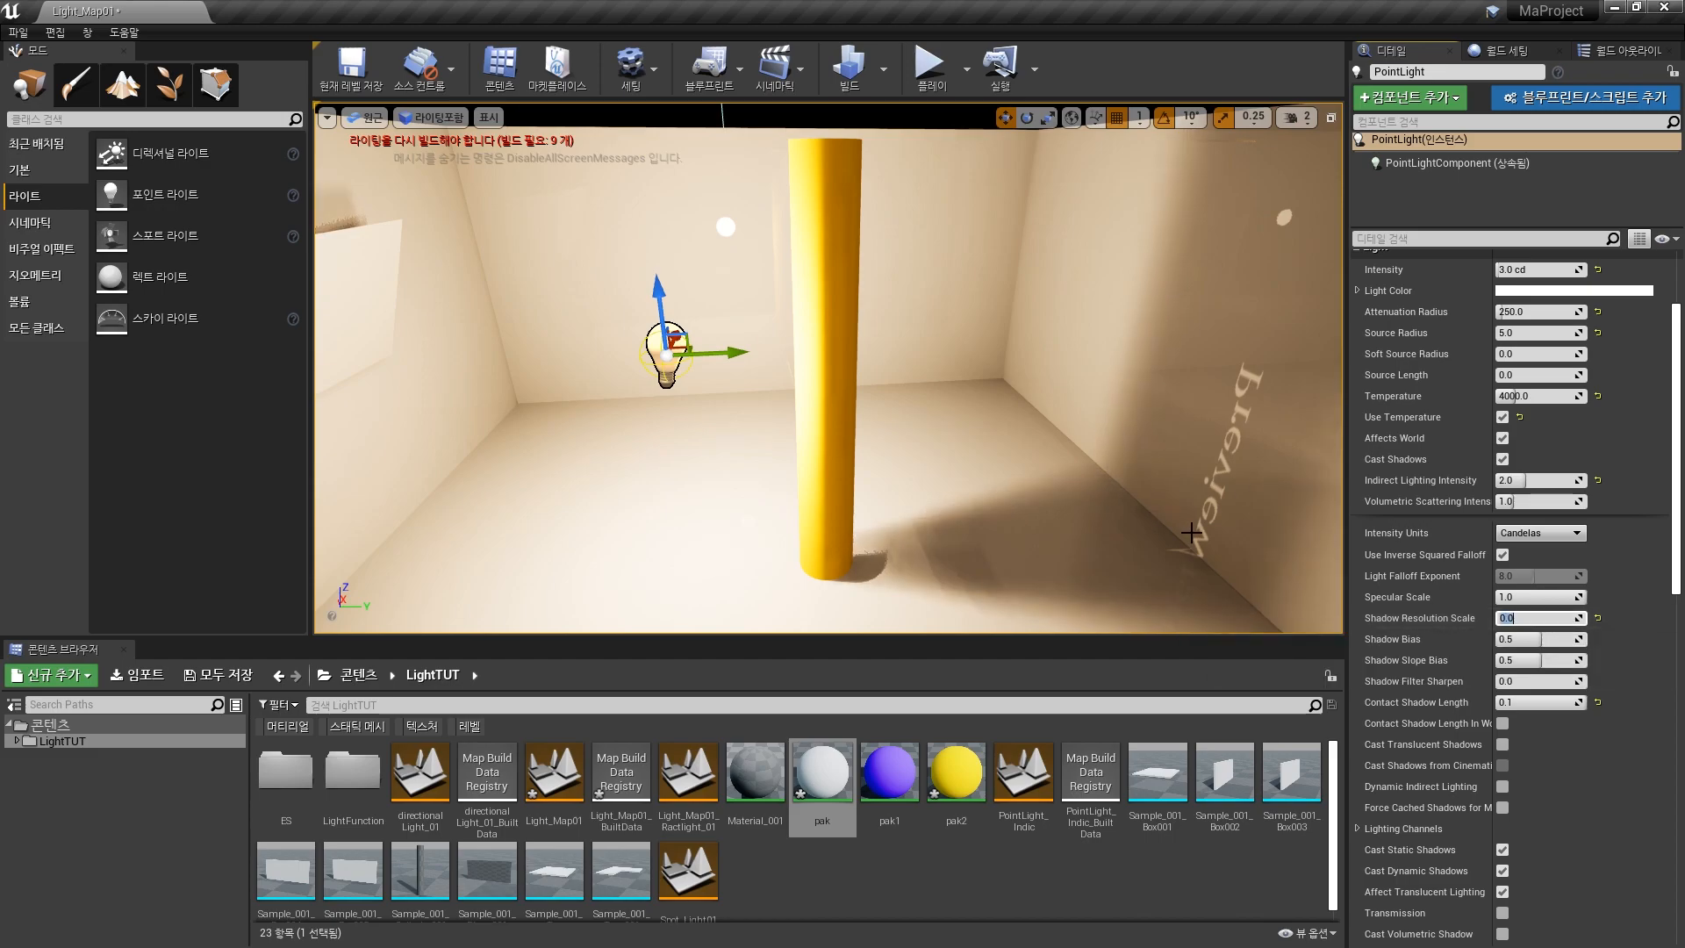
pyautogui.write('0.2')
pyautogui.press('Return')
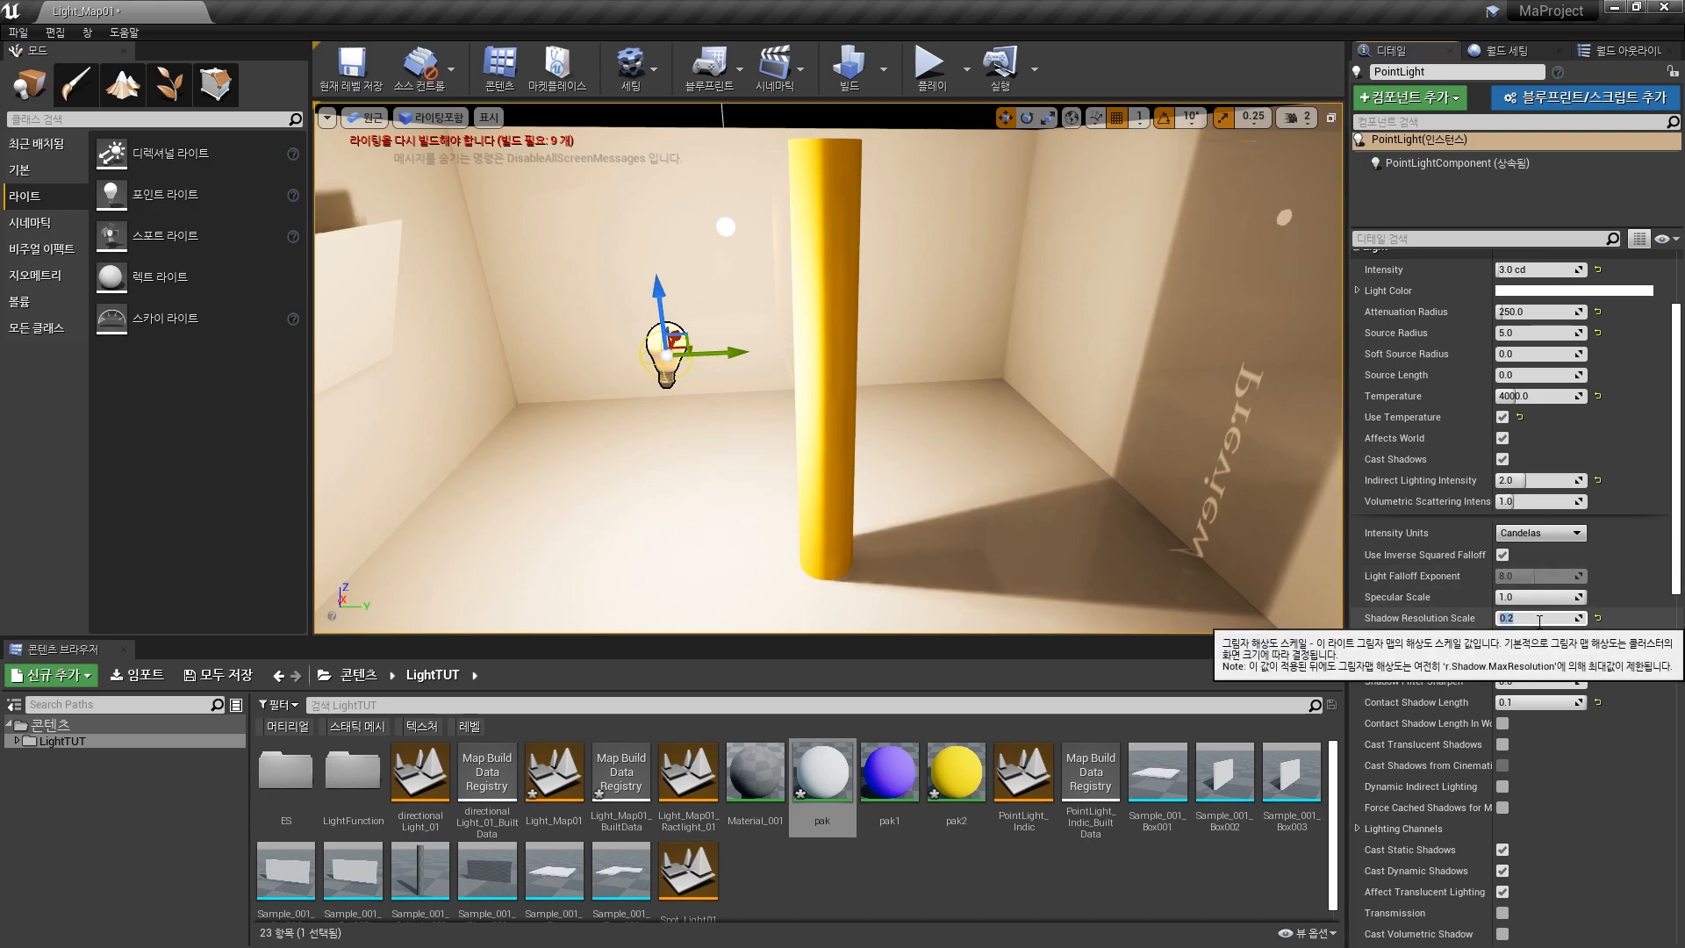
pyautogui.write('.3')
pyautogui.press('Return')
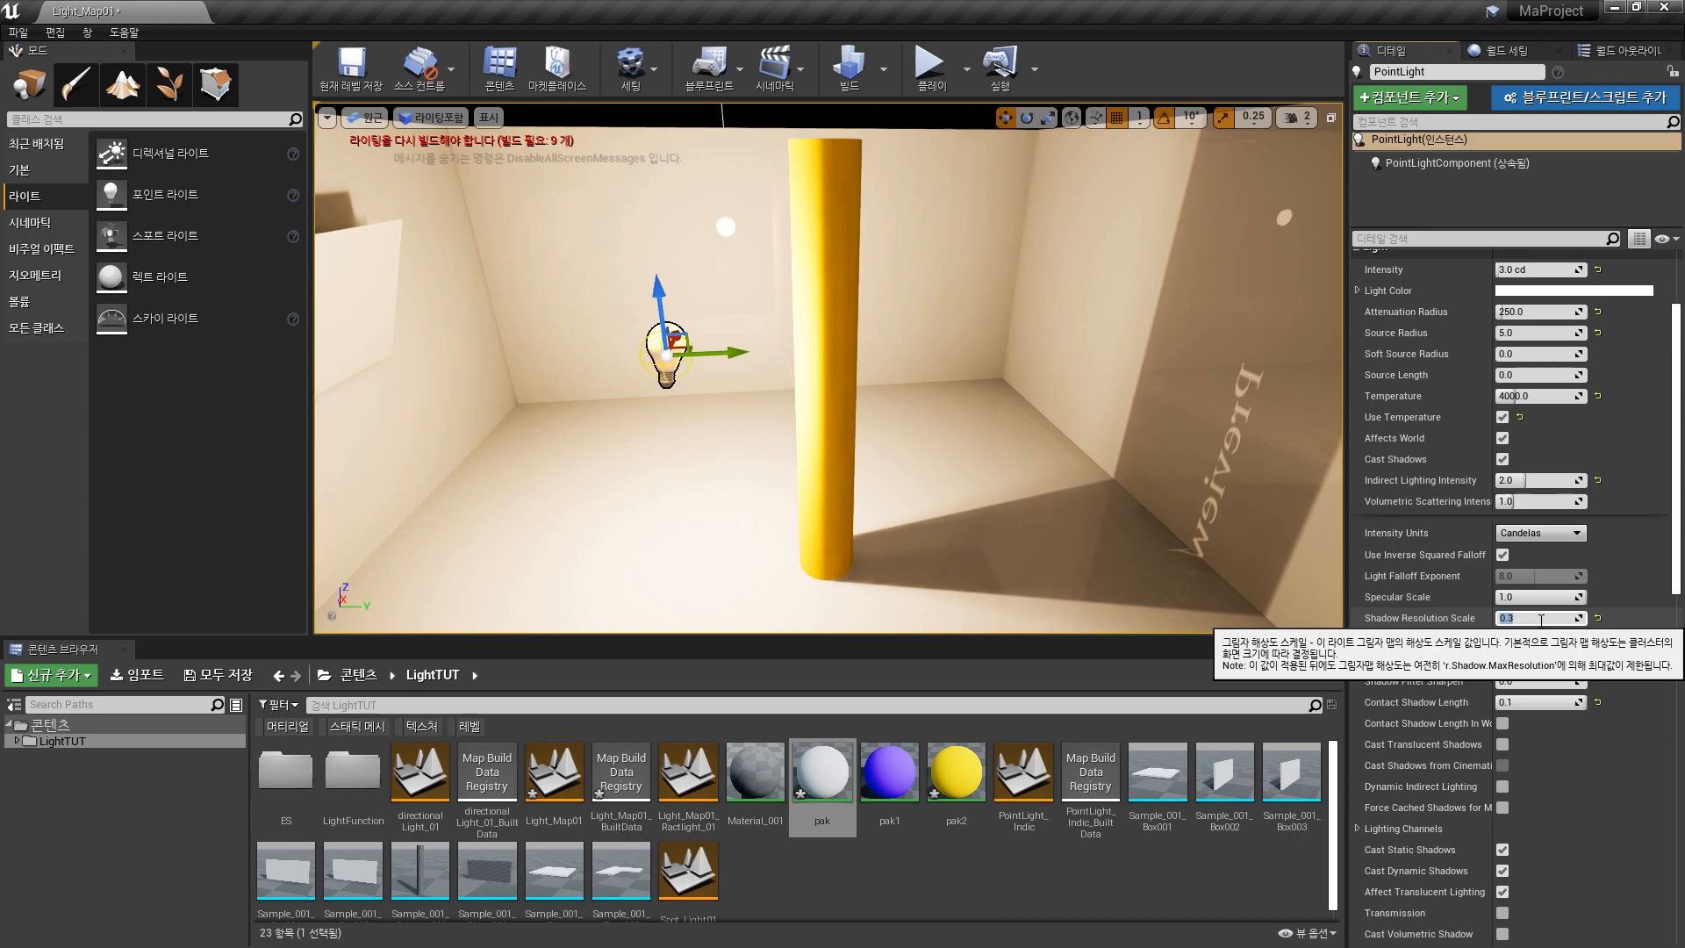
# Step: Try Shadow Resolution Scale values of 0.05, 1, 8 and 0.25 on the point light, and set it to 0.1
pyautogui.press('Return')
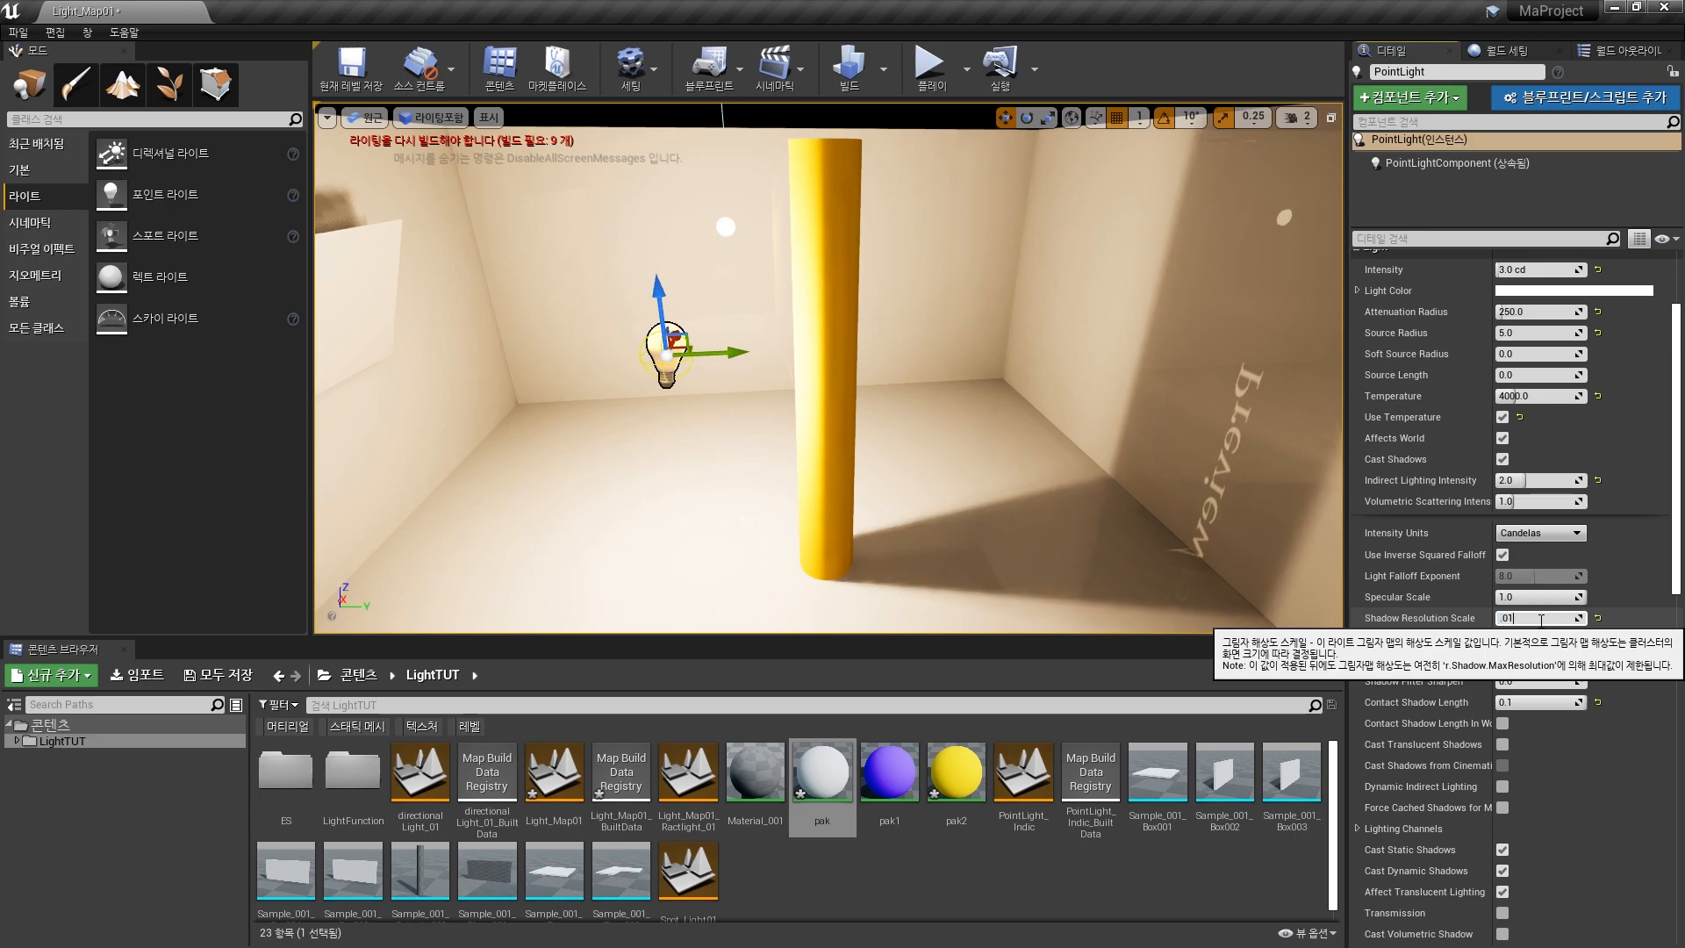
pyautogui.write('.05')
pyautogui.press('Return')
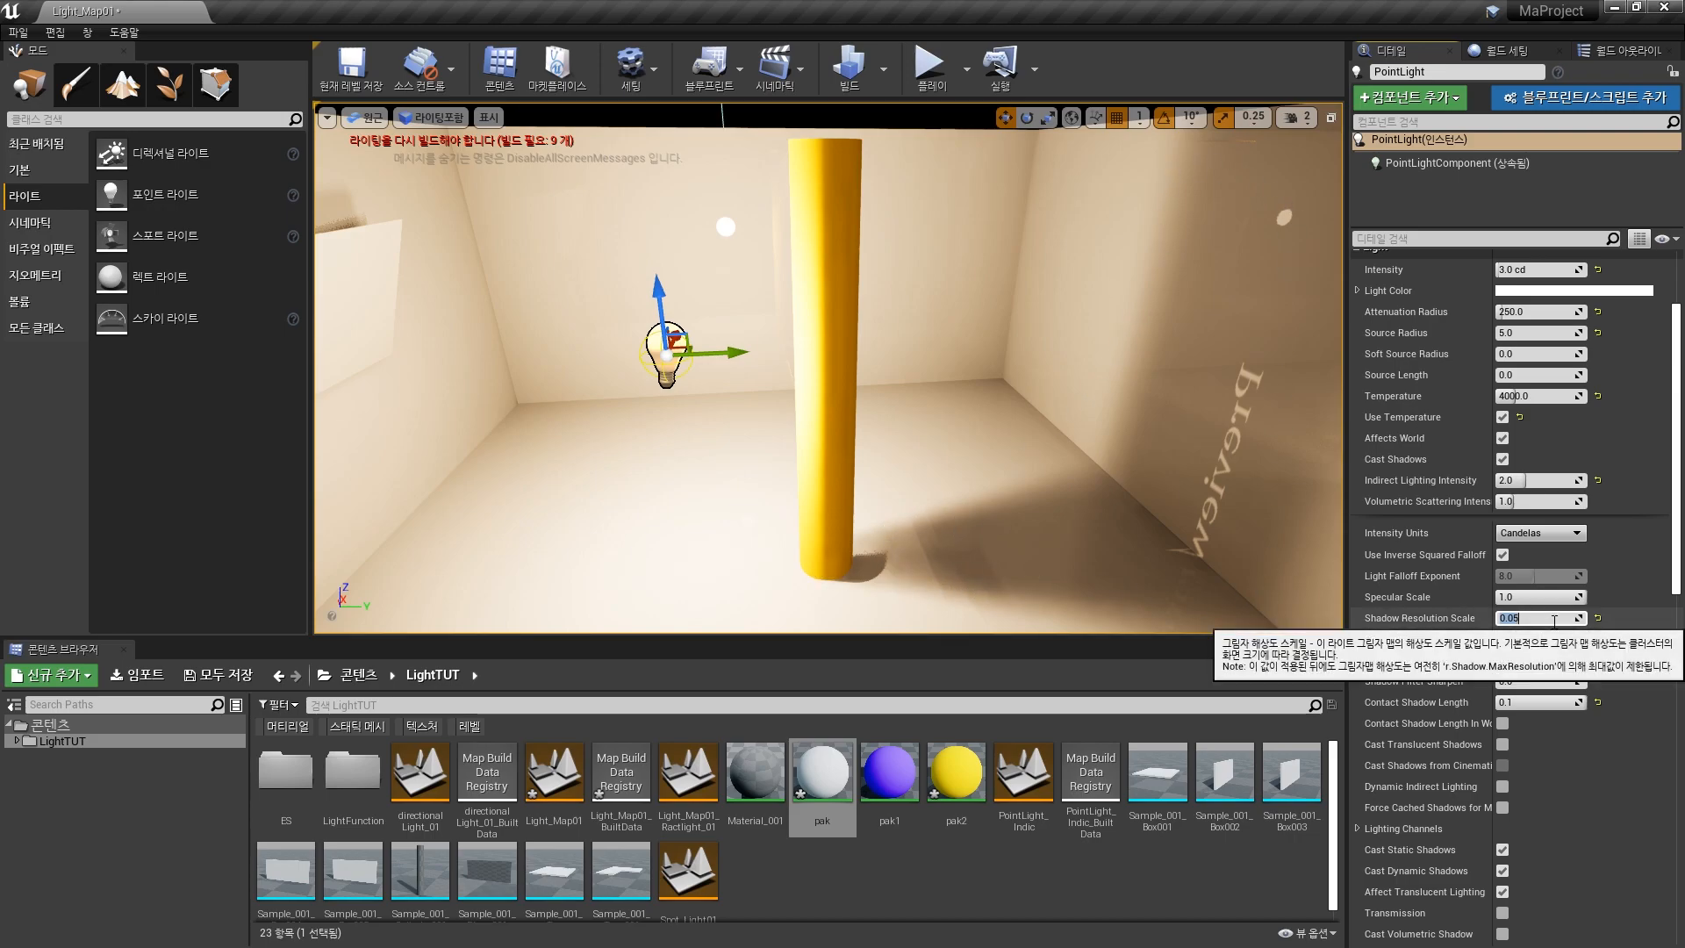
pyautogui.write('1')
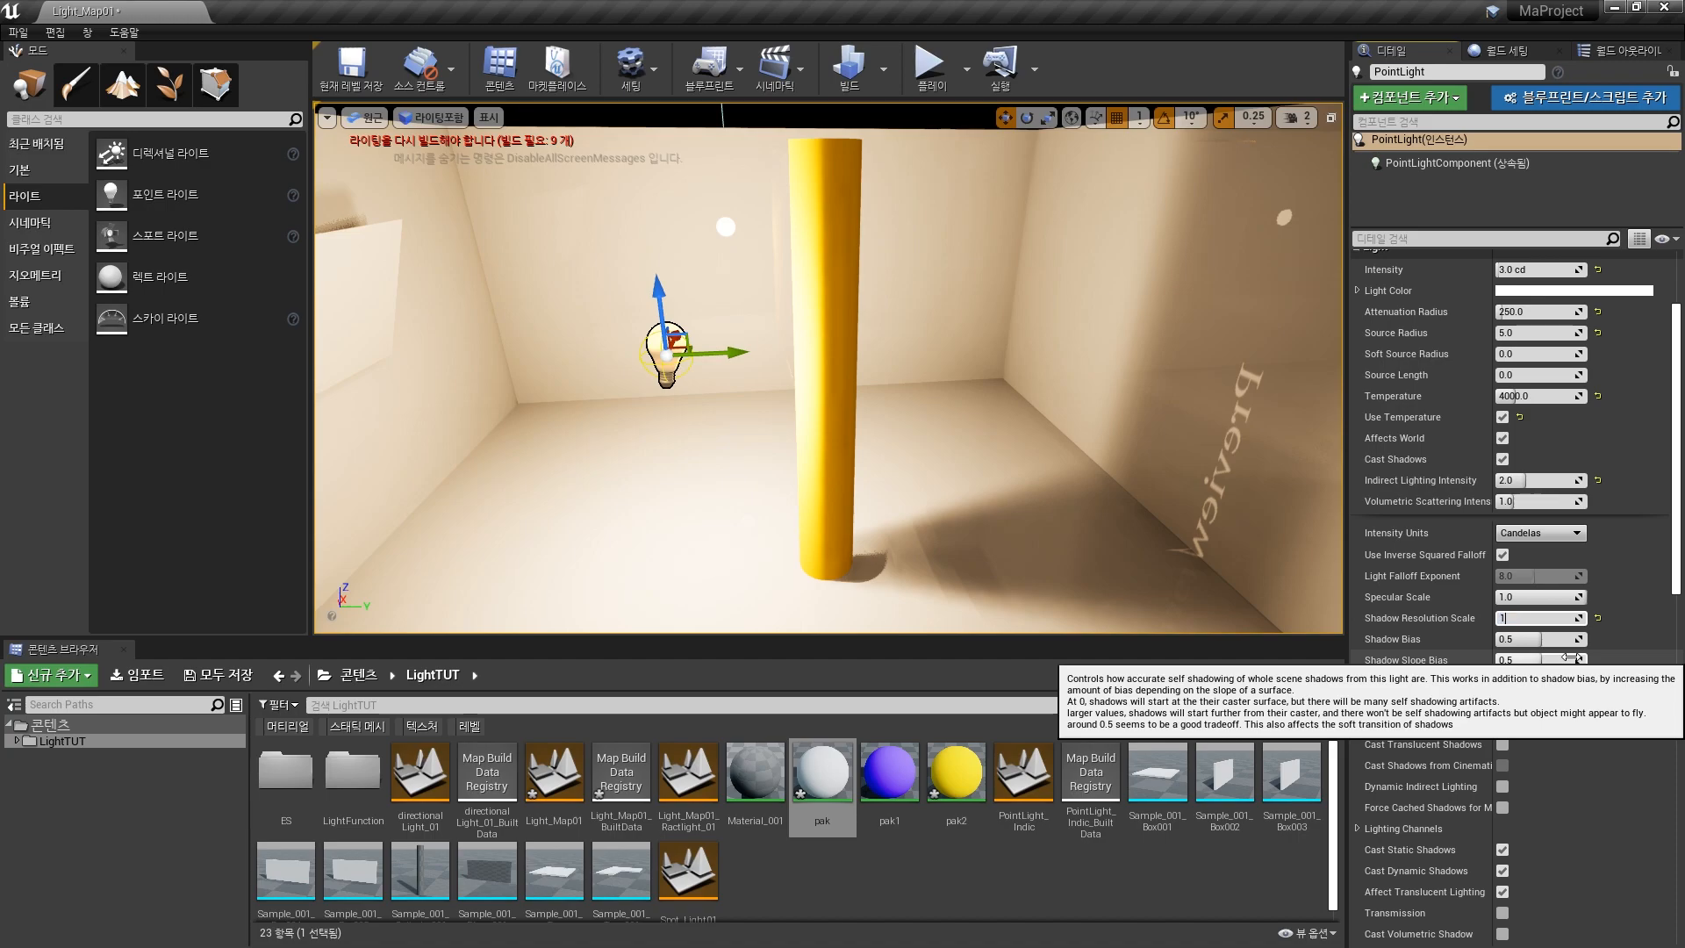
pyautogui.press('Return')
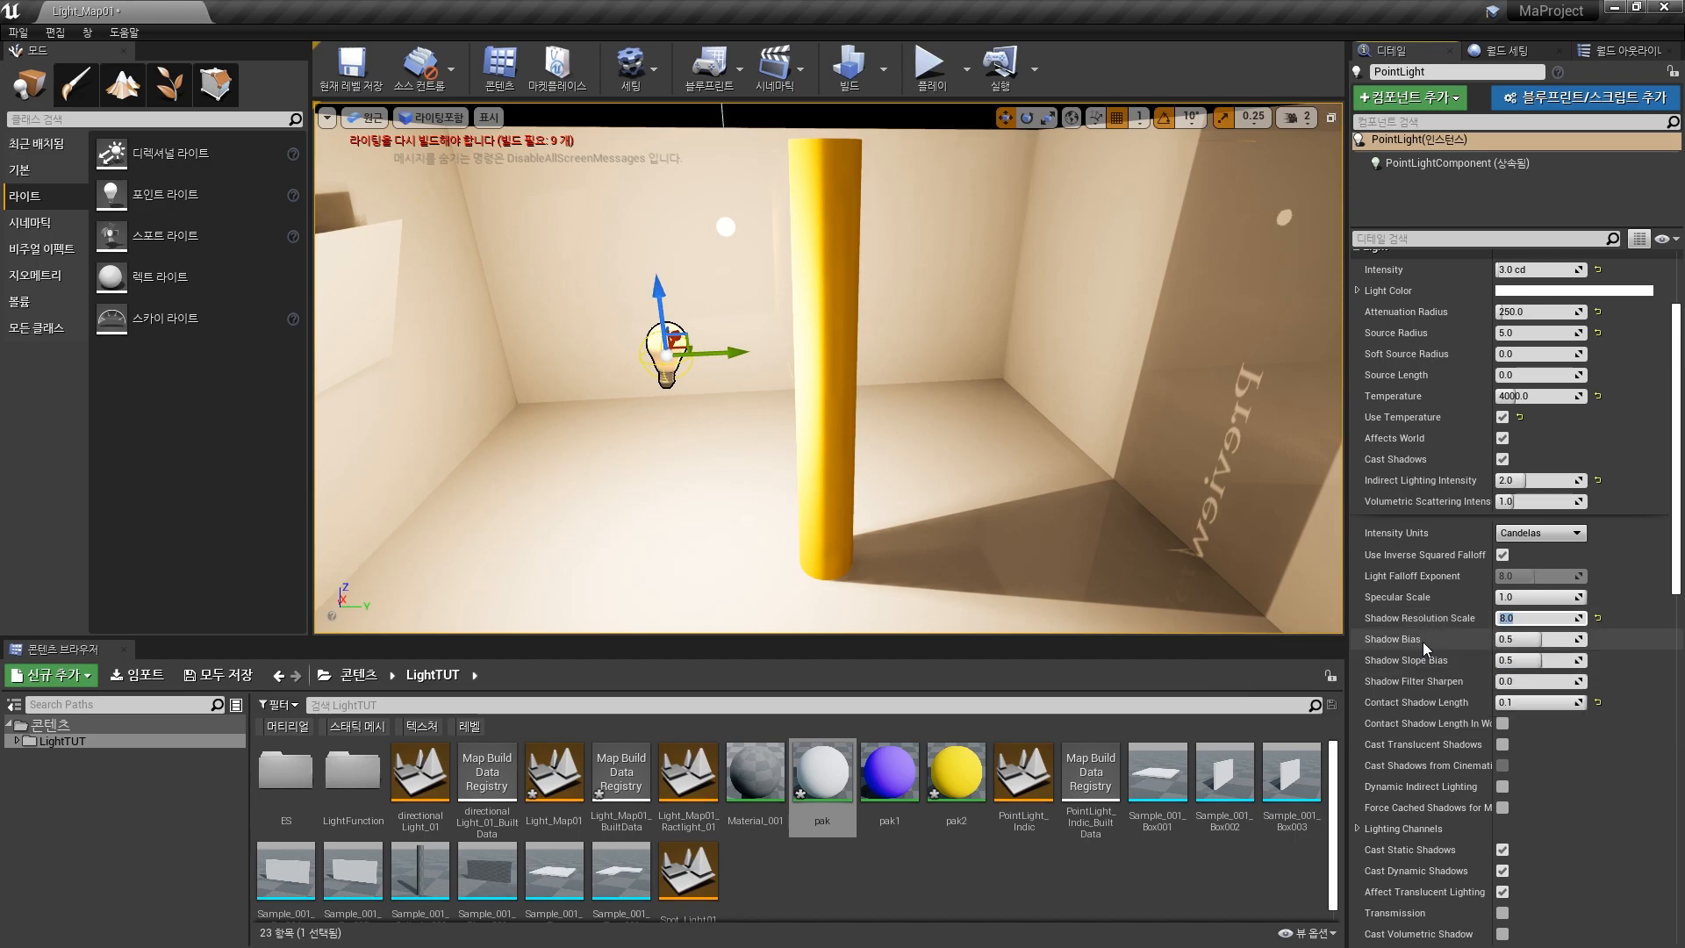
pyautogui.press('BackSpace')
pyautogui.write('.1')
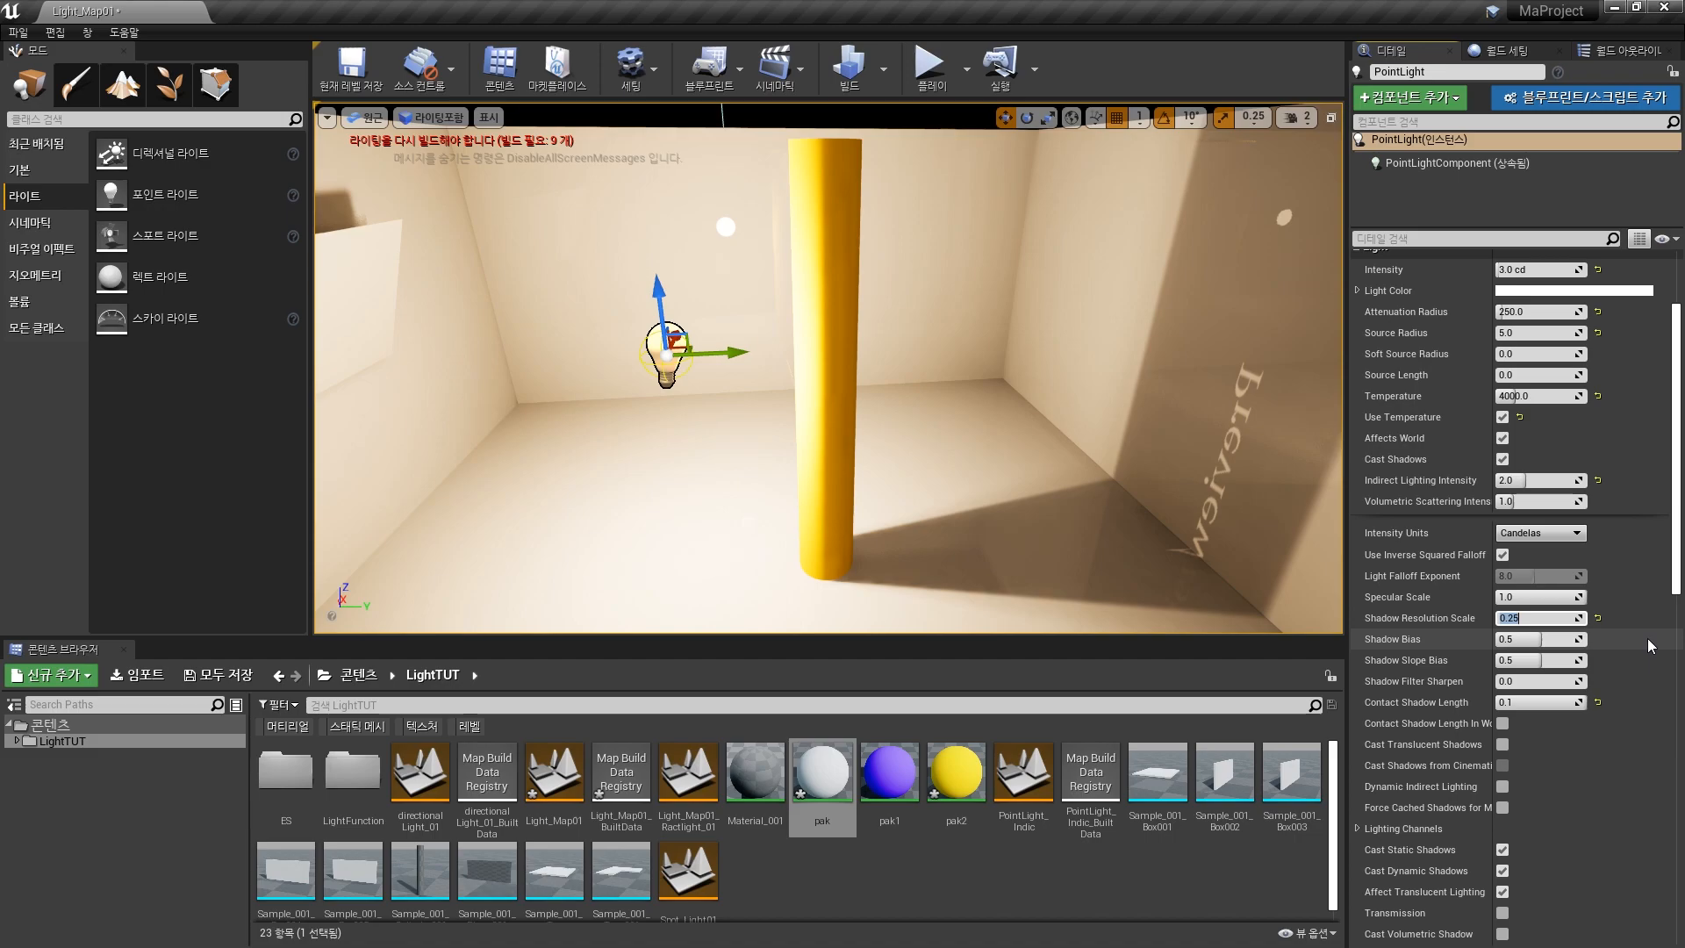
pyautogui.press('Return')
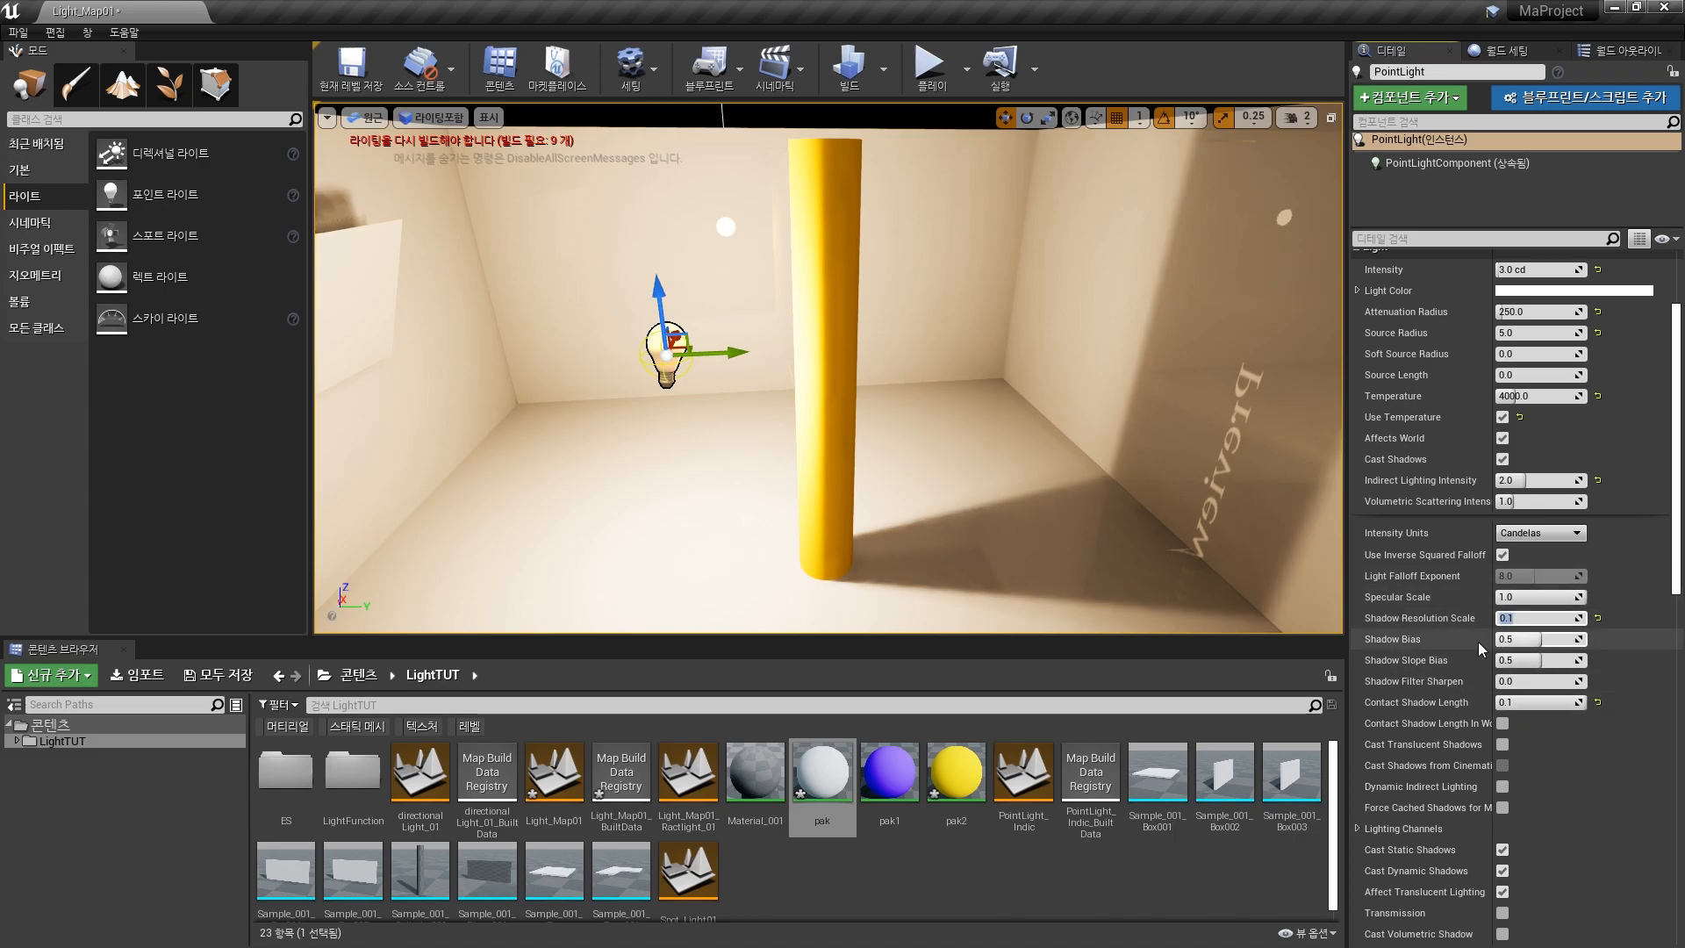
# Step: Try a Shadow Bias of 0 on the point light, and set it back to 0.5
pyautogui.moveTo(1529, 643); pyautogui.dragTo(1481, 643)
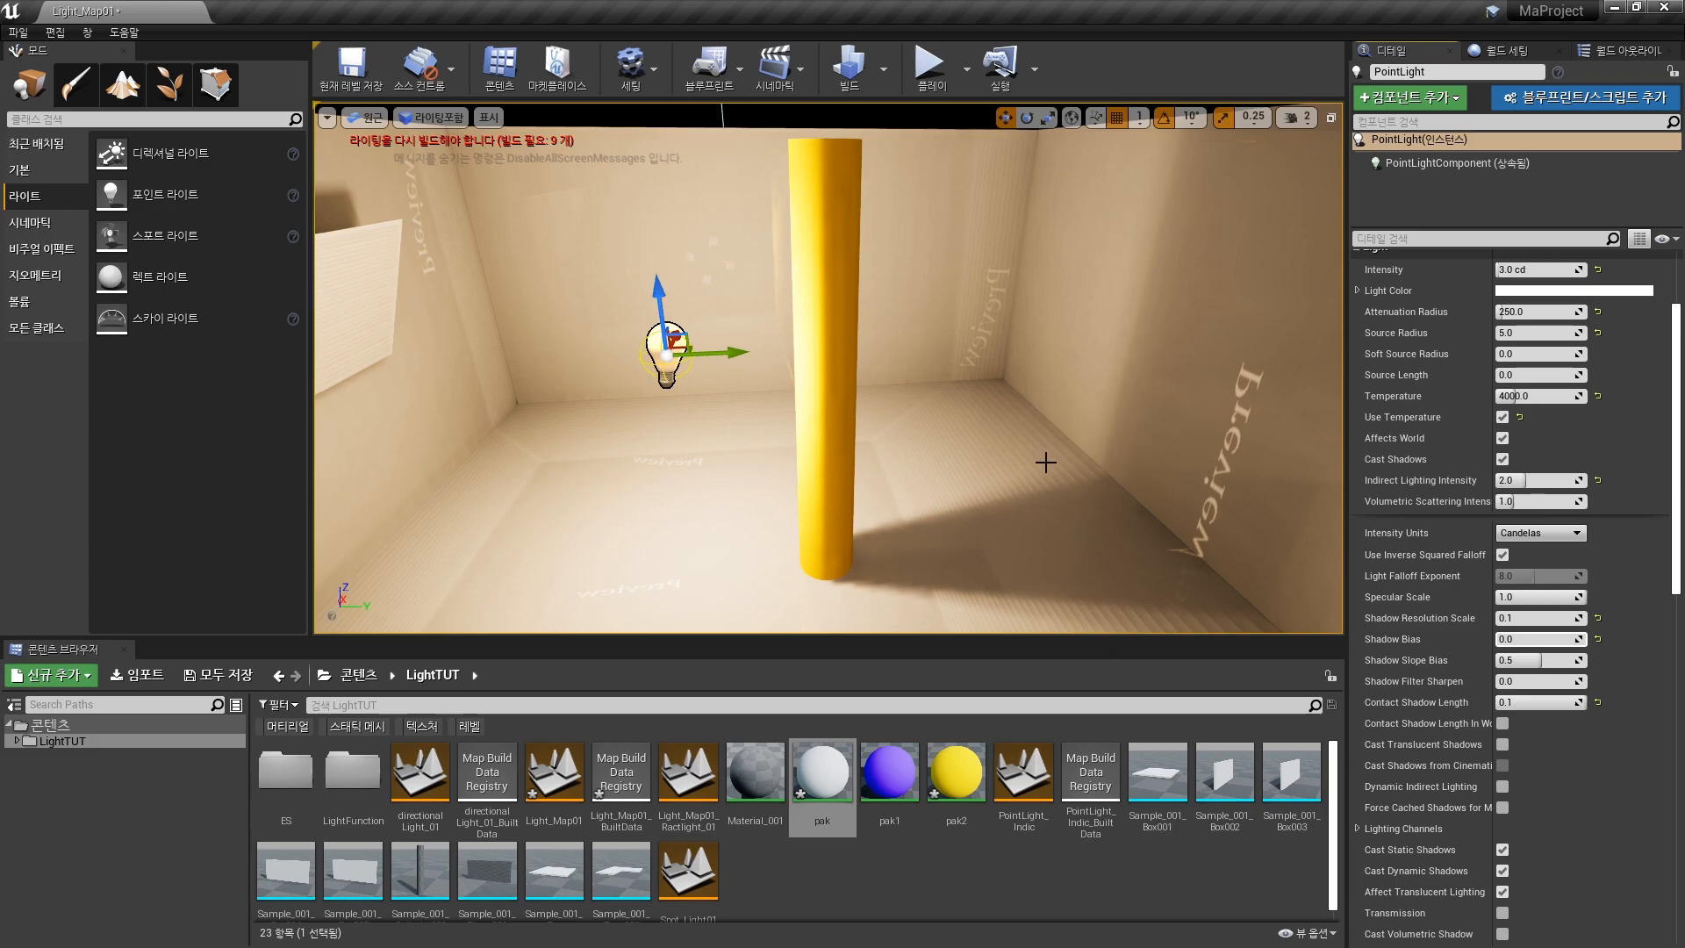
pyautogui.click(1527, 664)
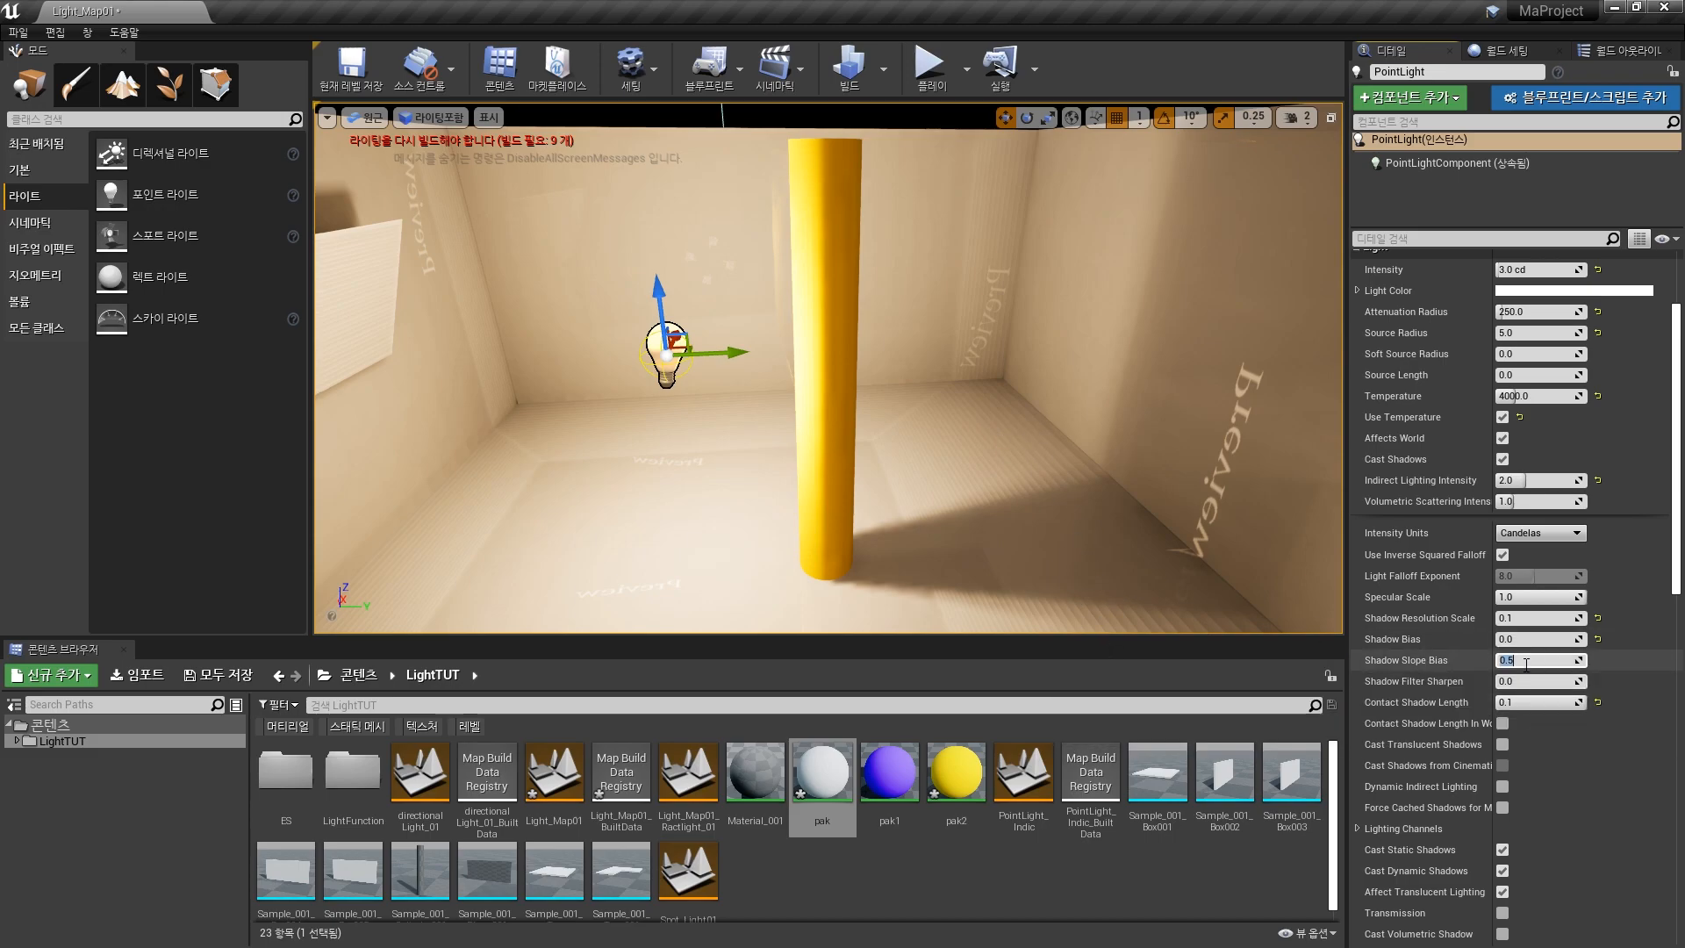
pyautogui.click(1515, 639)
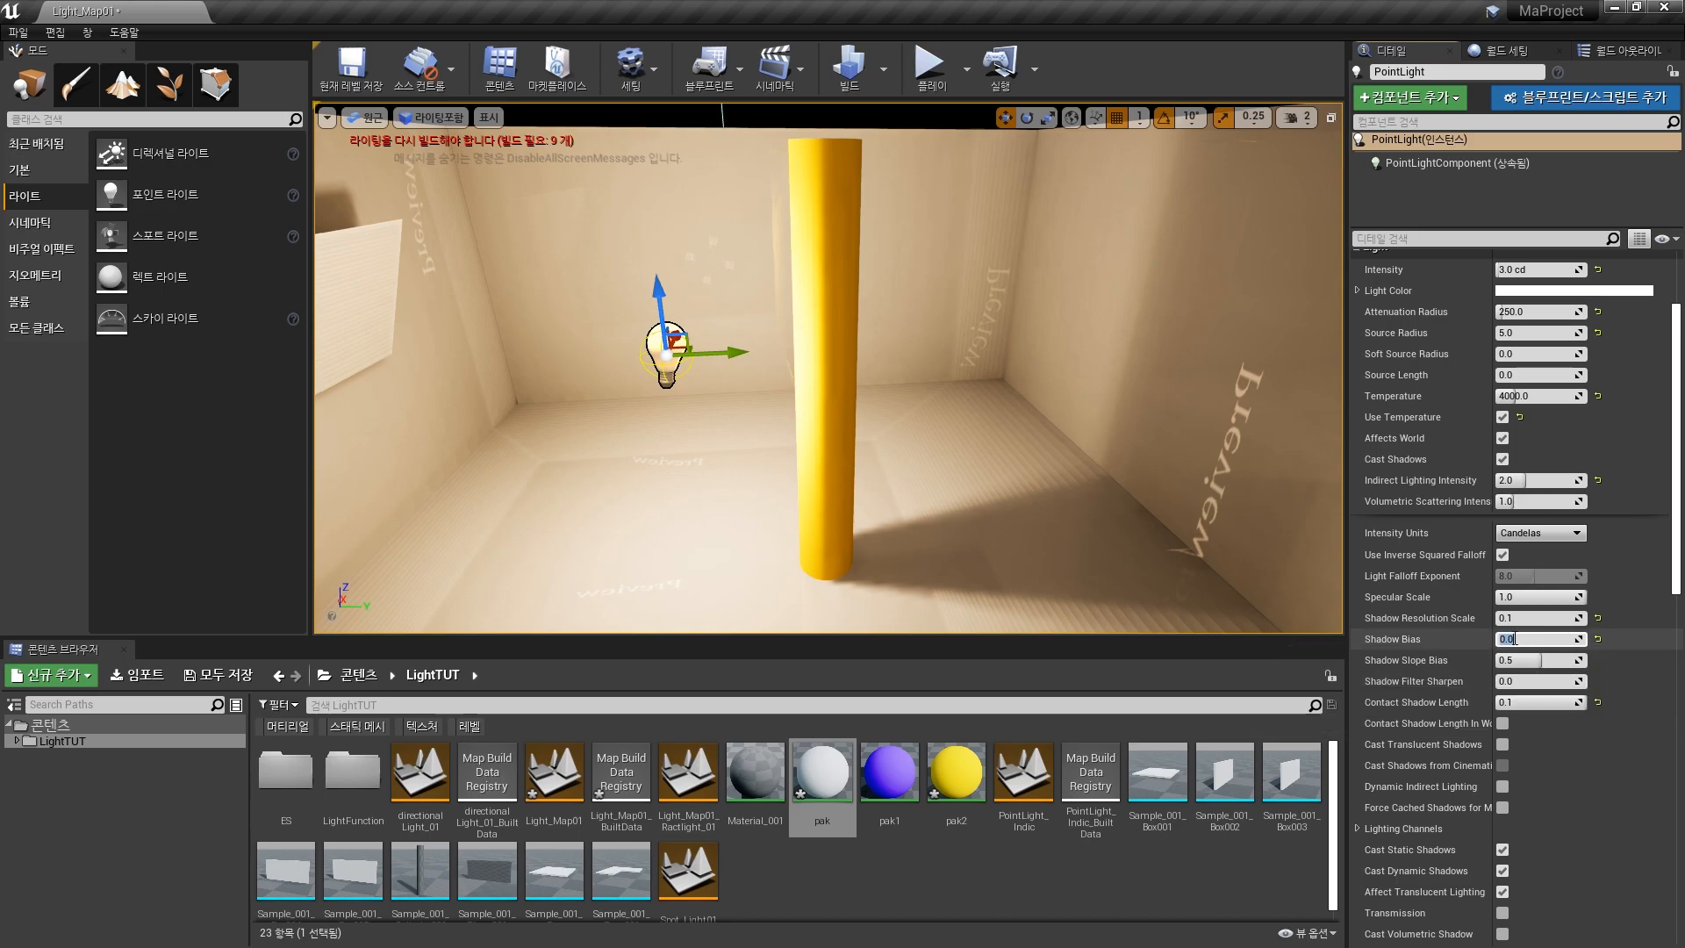
pyautogui.write('.5')
pyautogui.press('Return')
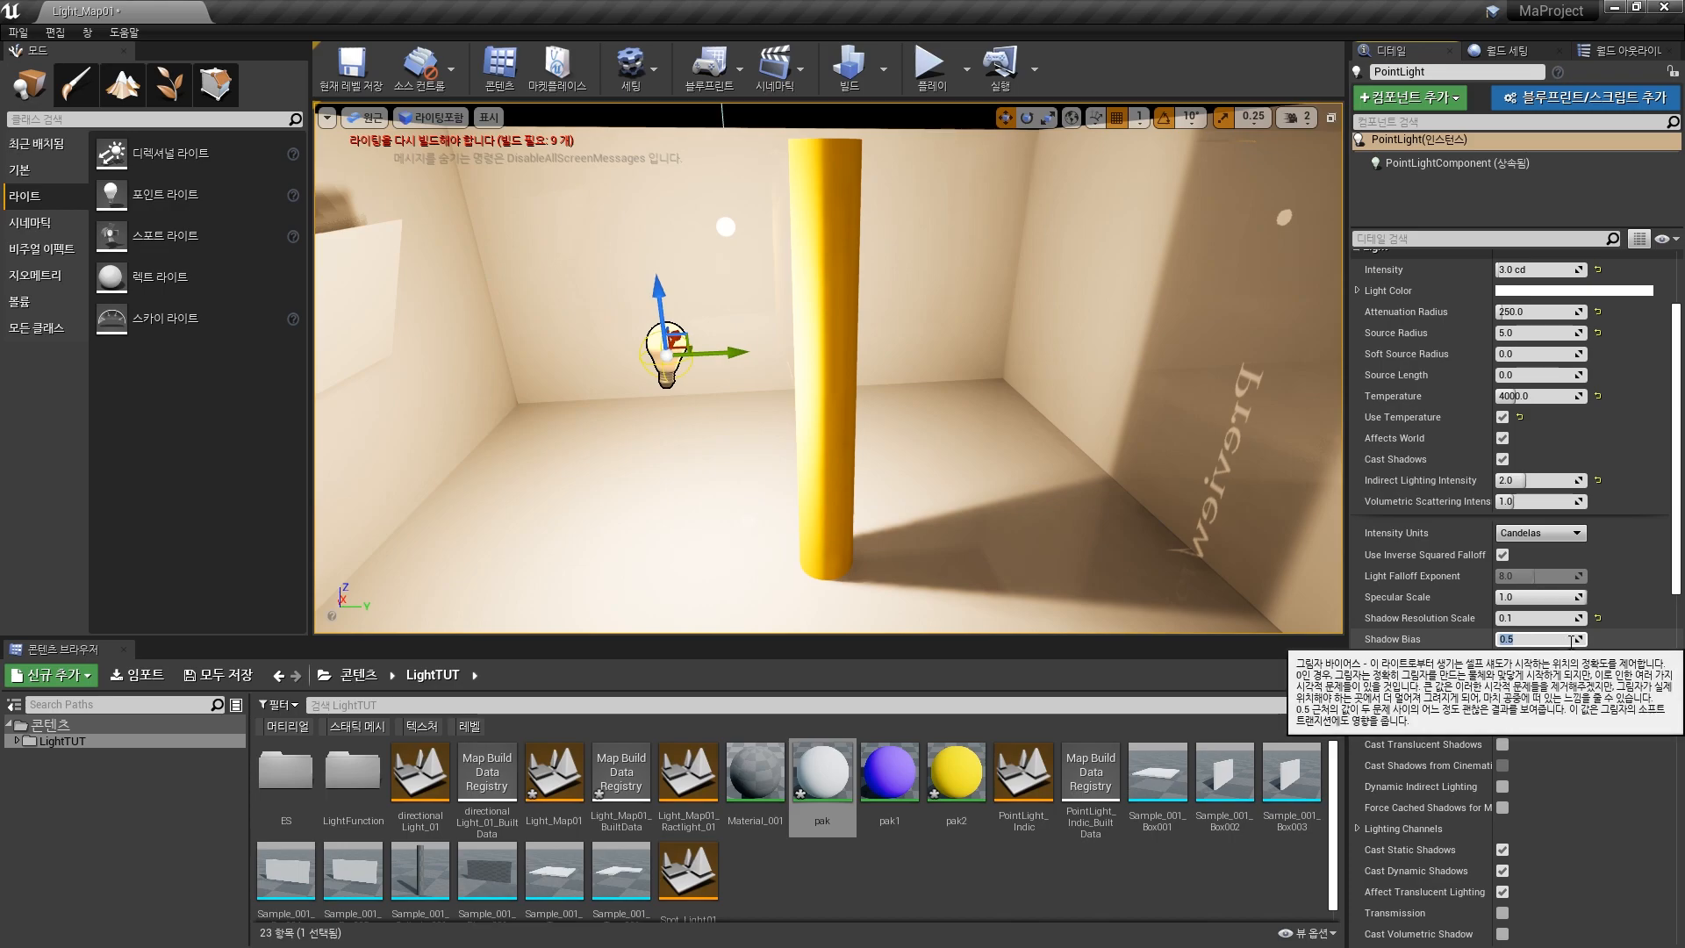
# Step: Compare Shadow Bias values of 1, 0.4, 0, about 0.49 and about 0.99 at the pillar's base, and reset it to 0.5
pyautogui.moveTo(1538, 640); pyautogui.dragTo(1585, 641)
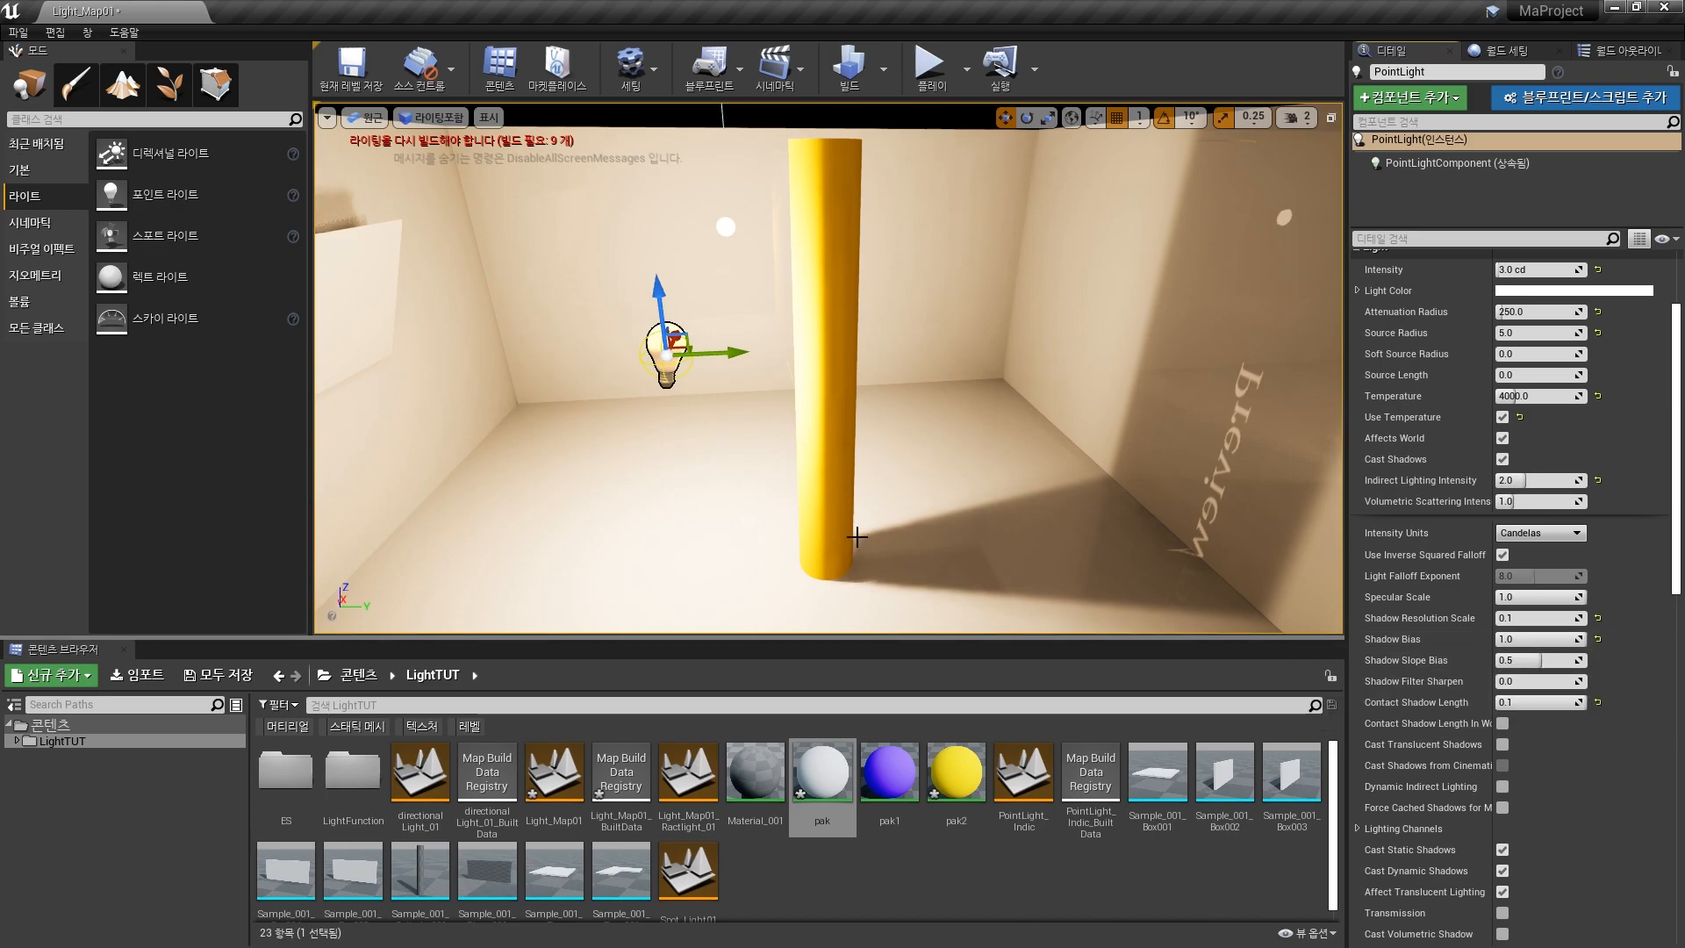
pyautogui.moveTo(935, 522)
pyautogui.mouseDown(button='right')
pyautogui.moveTo(922, 570)
pyautogui.moveTo(925, 519)
pyautogui.mouseUp(button='right')
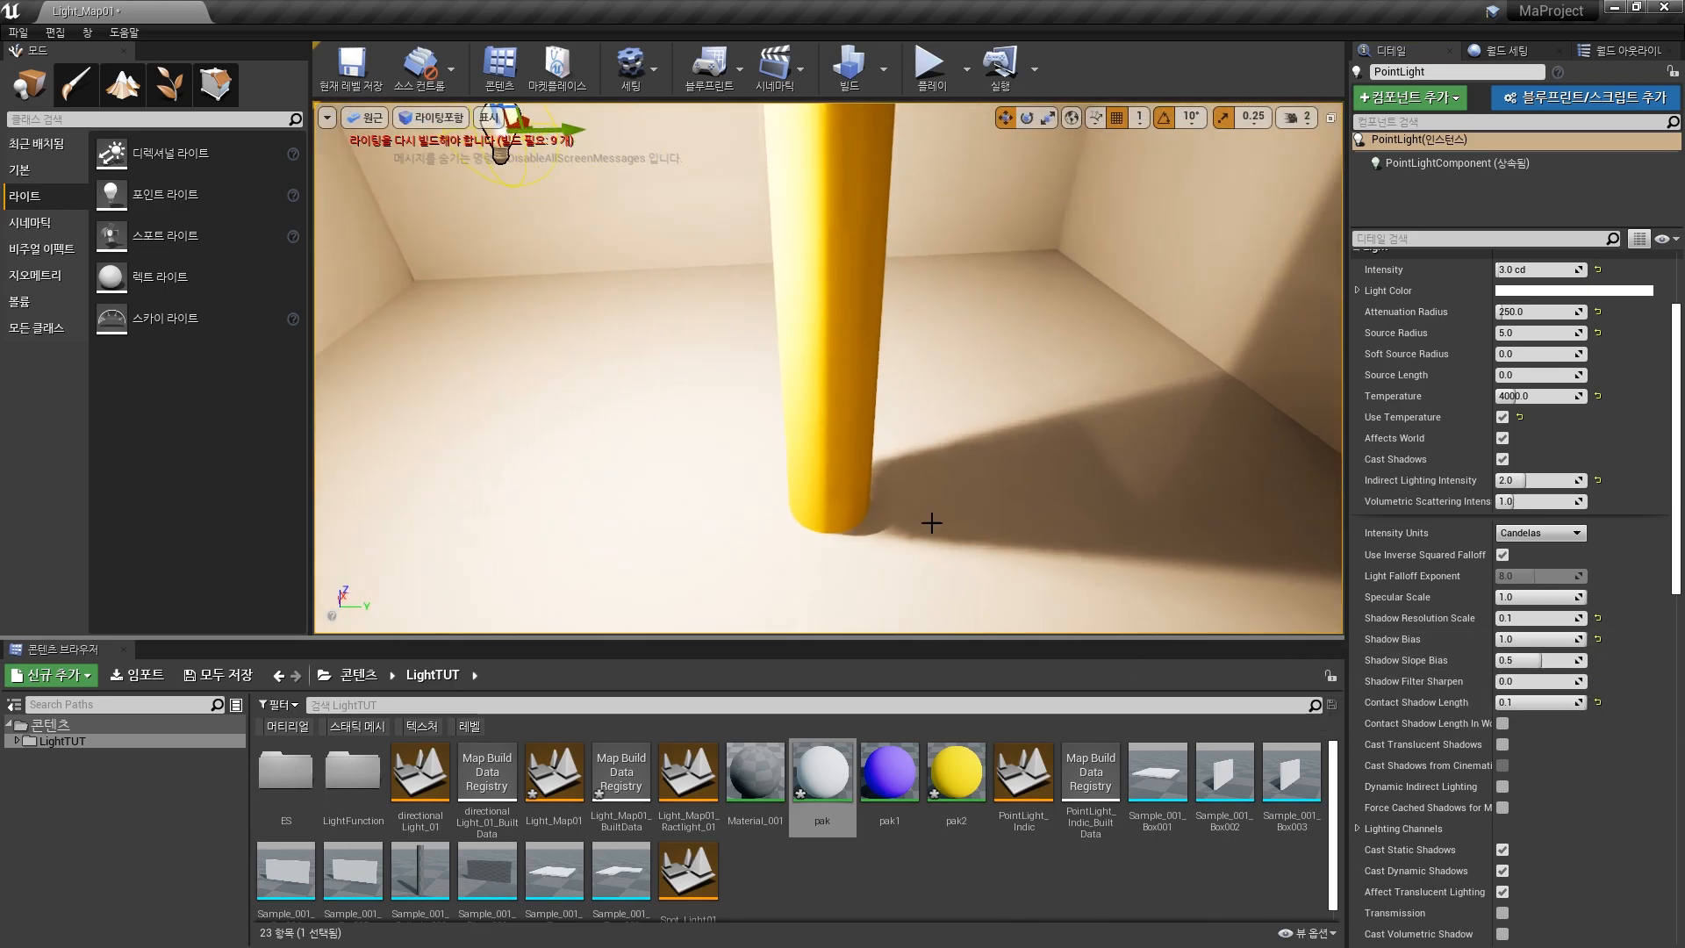
pyautogui.moveTo(1580, 642); pyautogui.dragTo(1536, 642)
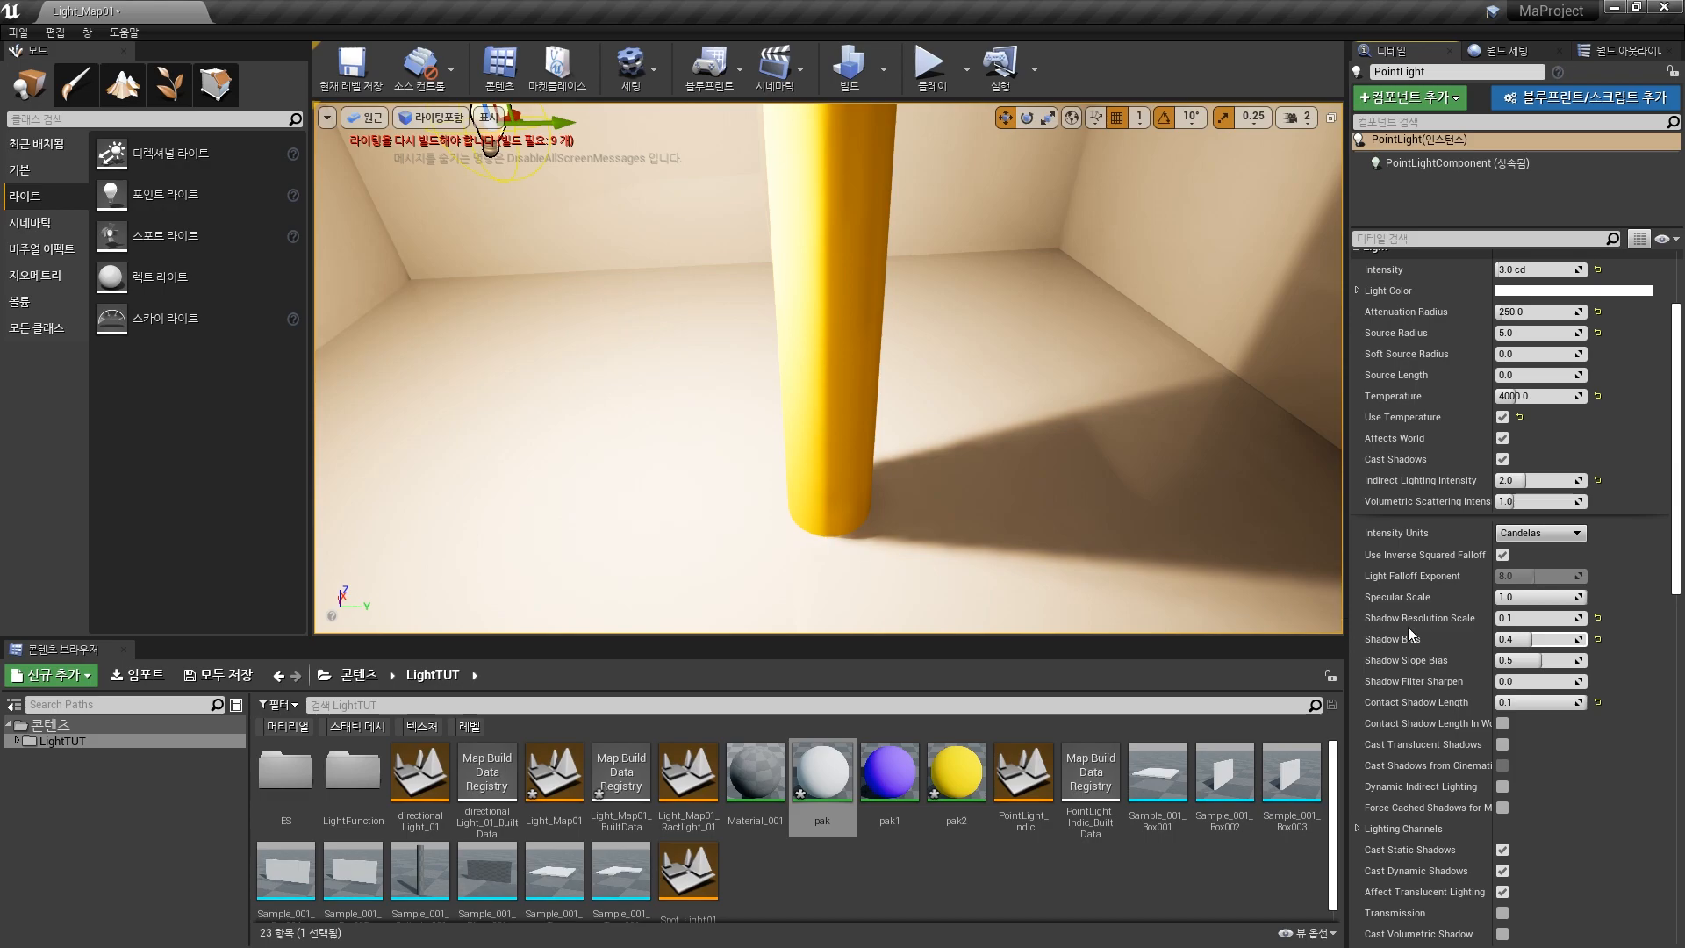
pyautogui.moveTo(1576, 639); pyautogui.dragTo(1540, 639)
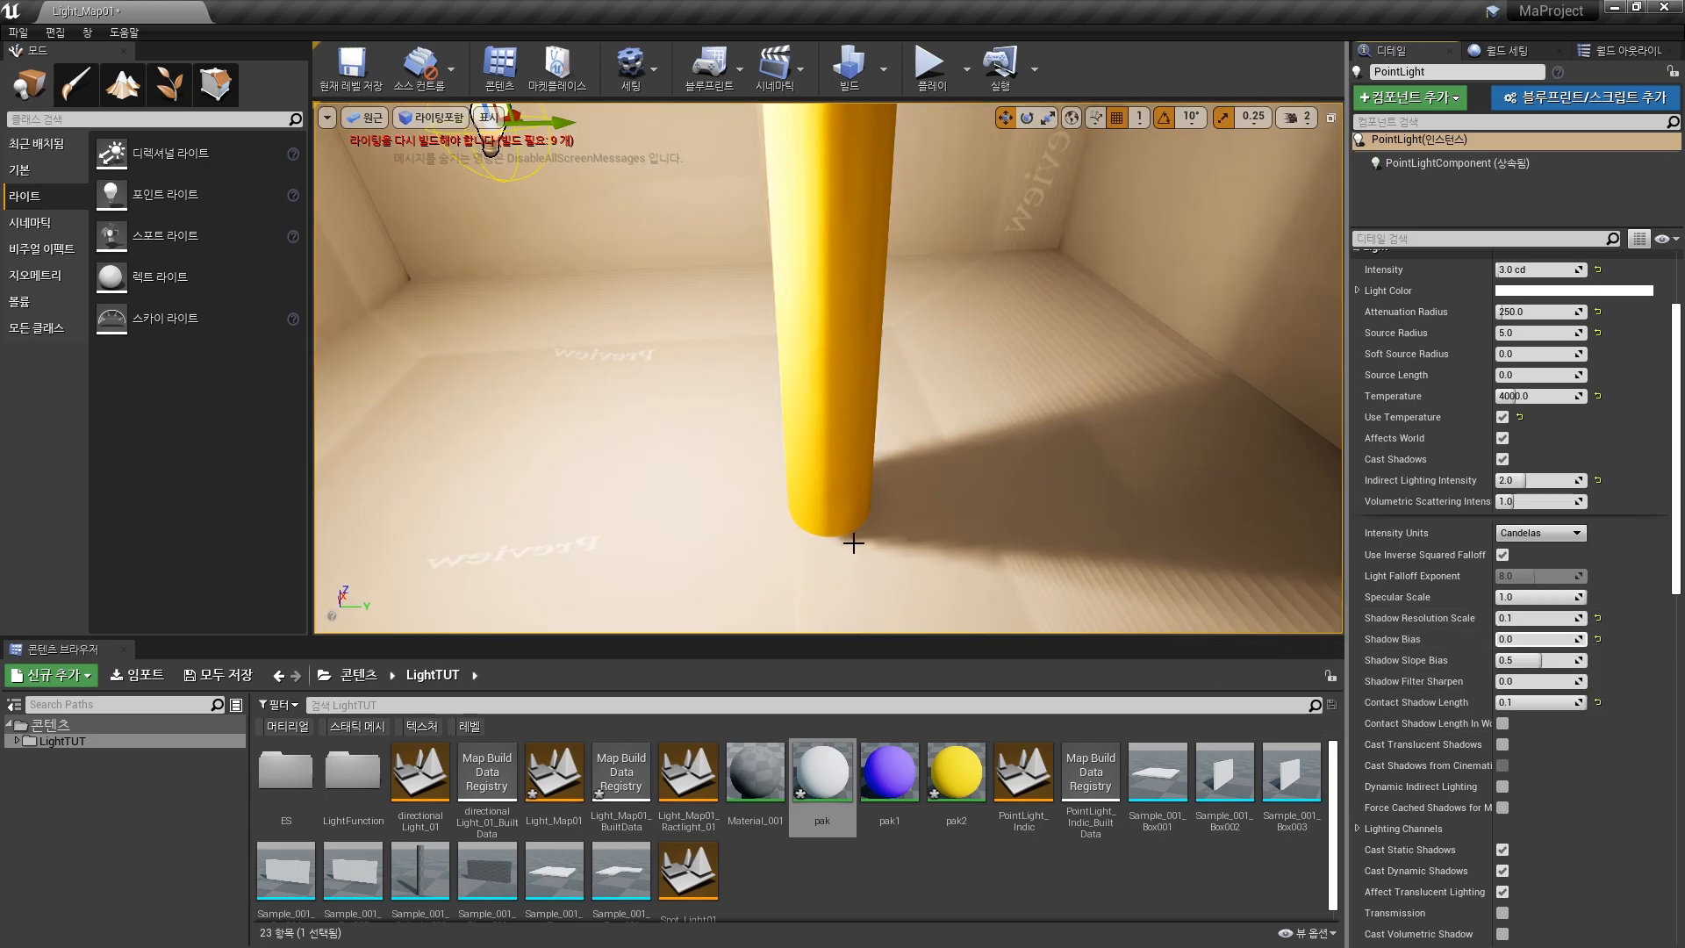
pyautogui.moveTo(1576, 640); pyautogui.dragTo(1597, 640)
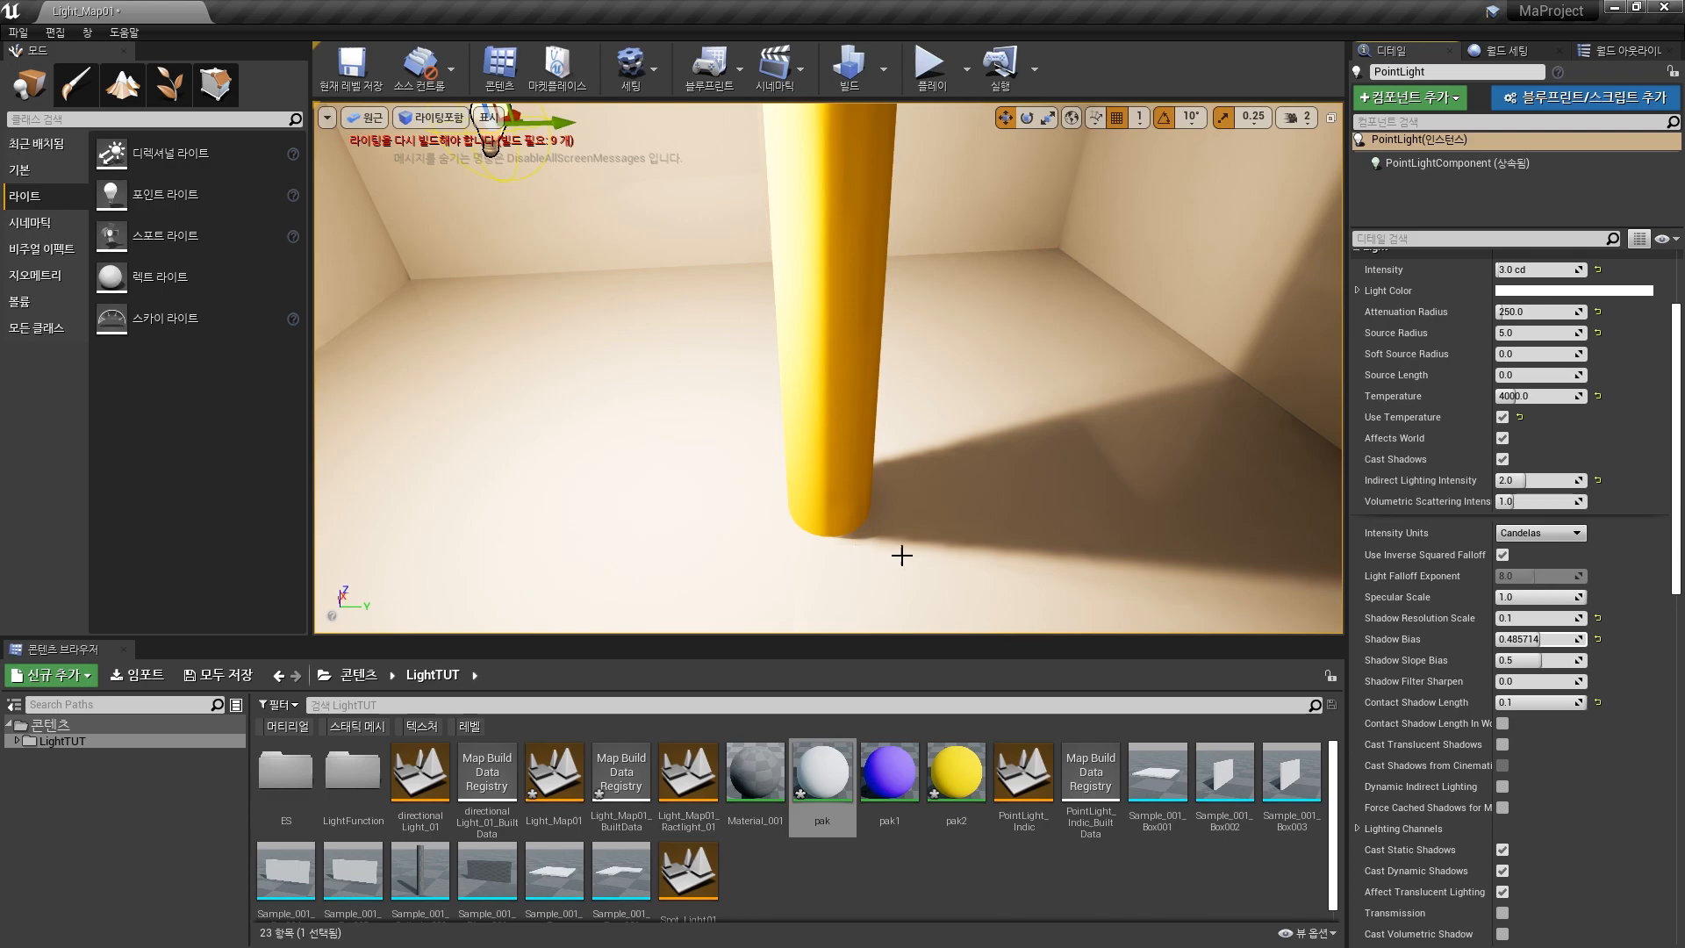
pyautogui.moveTo(1571, 640); pyautogui.dragTo(1590, 640)
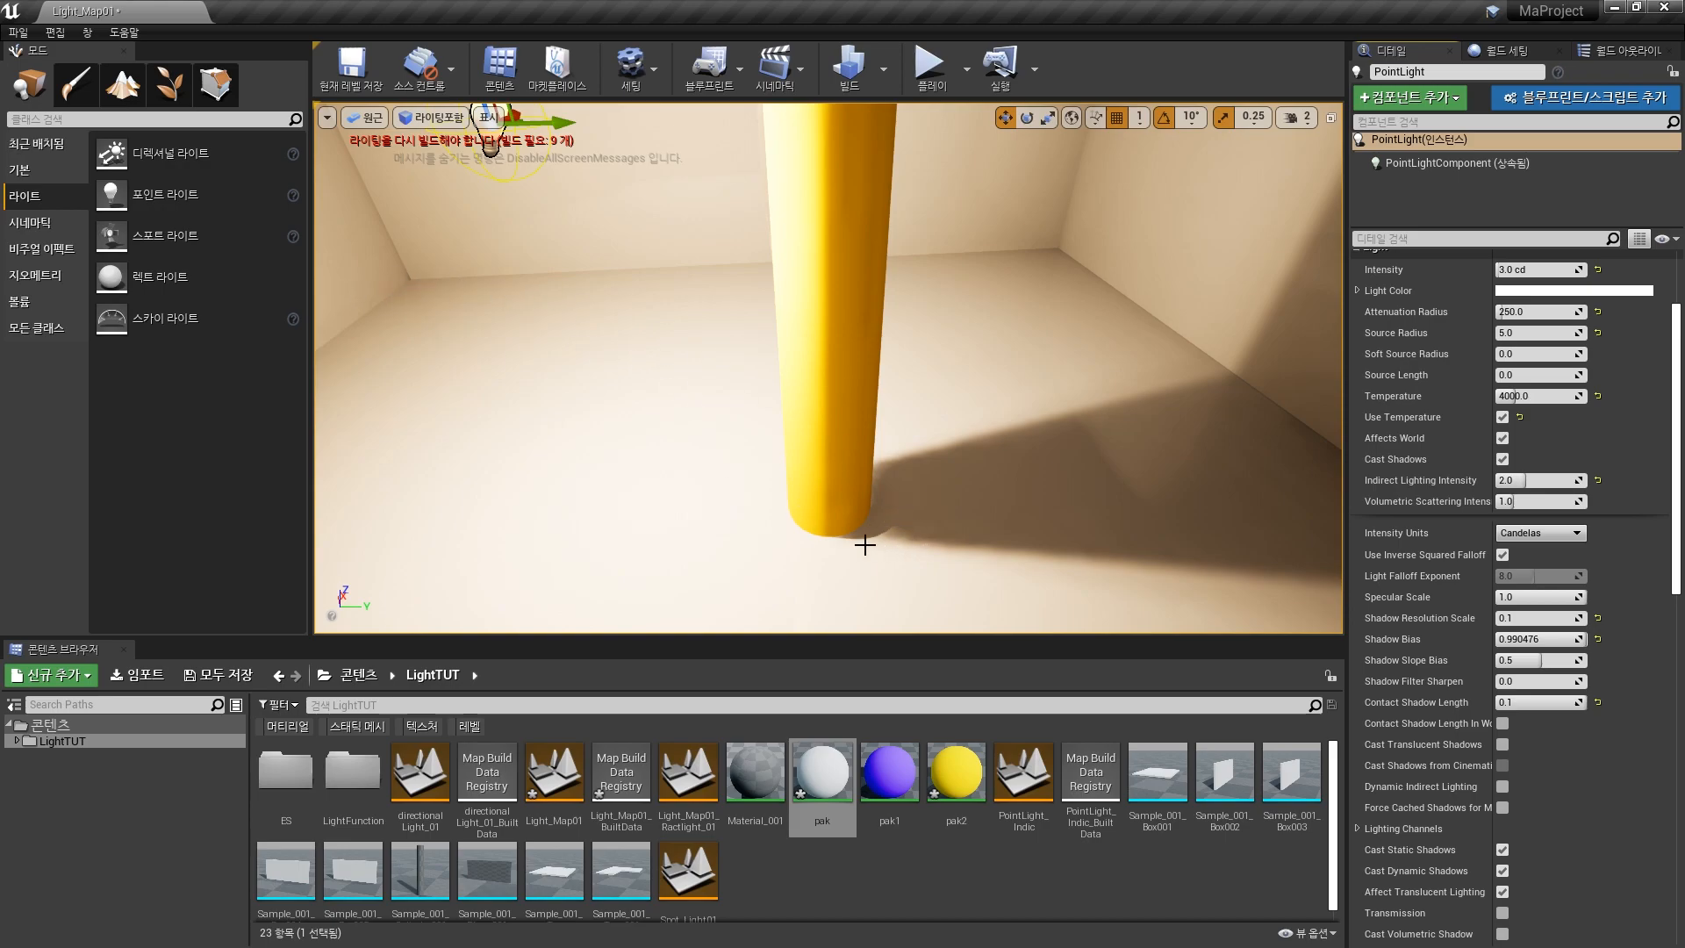
pyautogui.click(1541, 640)
pyautogui.write('0.5')
pyautogui.press('Return')
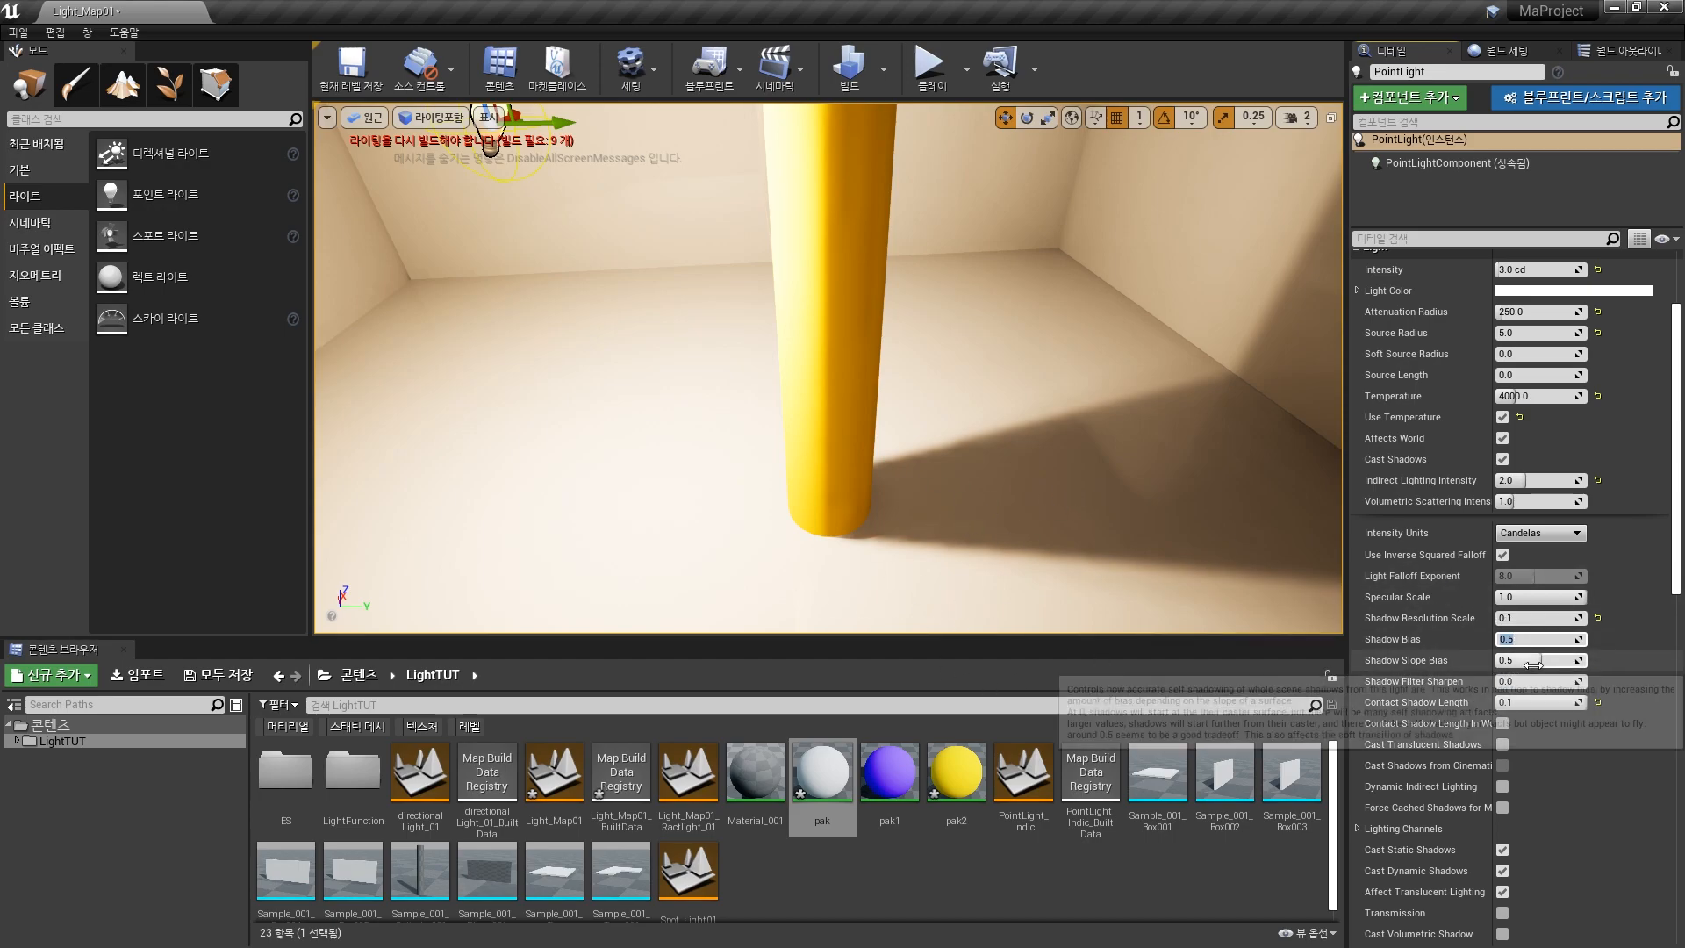
# Step: Set the point light's Shadow Bias to about 0.89, Shadow Slope Bias to about 0.36 and Shadow Filter Sharpen to about 0.01
pyautogui.moveTo(1561, 663); pyautogui.dragTo(1577, 662)
pyautogui.keyDown('alt'); pyautogui.moveTo(877, 395); pyautogui.dragTo(1010, 399); pyautogui.keyUp('alt')
pyautogui.moveTo(1540, 640)
pyautogui.mouseDown()
pyautogui.moveTo(1575, 640)
pyautogui.moveTo(1549, 661)
pyautogui.moveTo(1498, 661)
pyautogui.moveTo(1587, 661)
pyautogui.moveTo(1498, 661)
pyautogui.moveTo(1585, 661)
pyautogui.moveTo(1506, 660)
pyautogui.moveTo(1528, 660)
pyautogui.mouseUp()
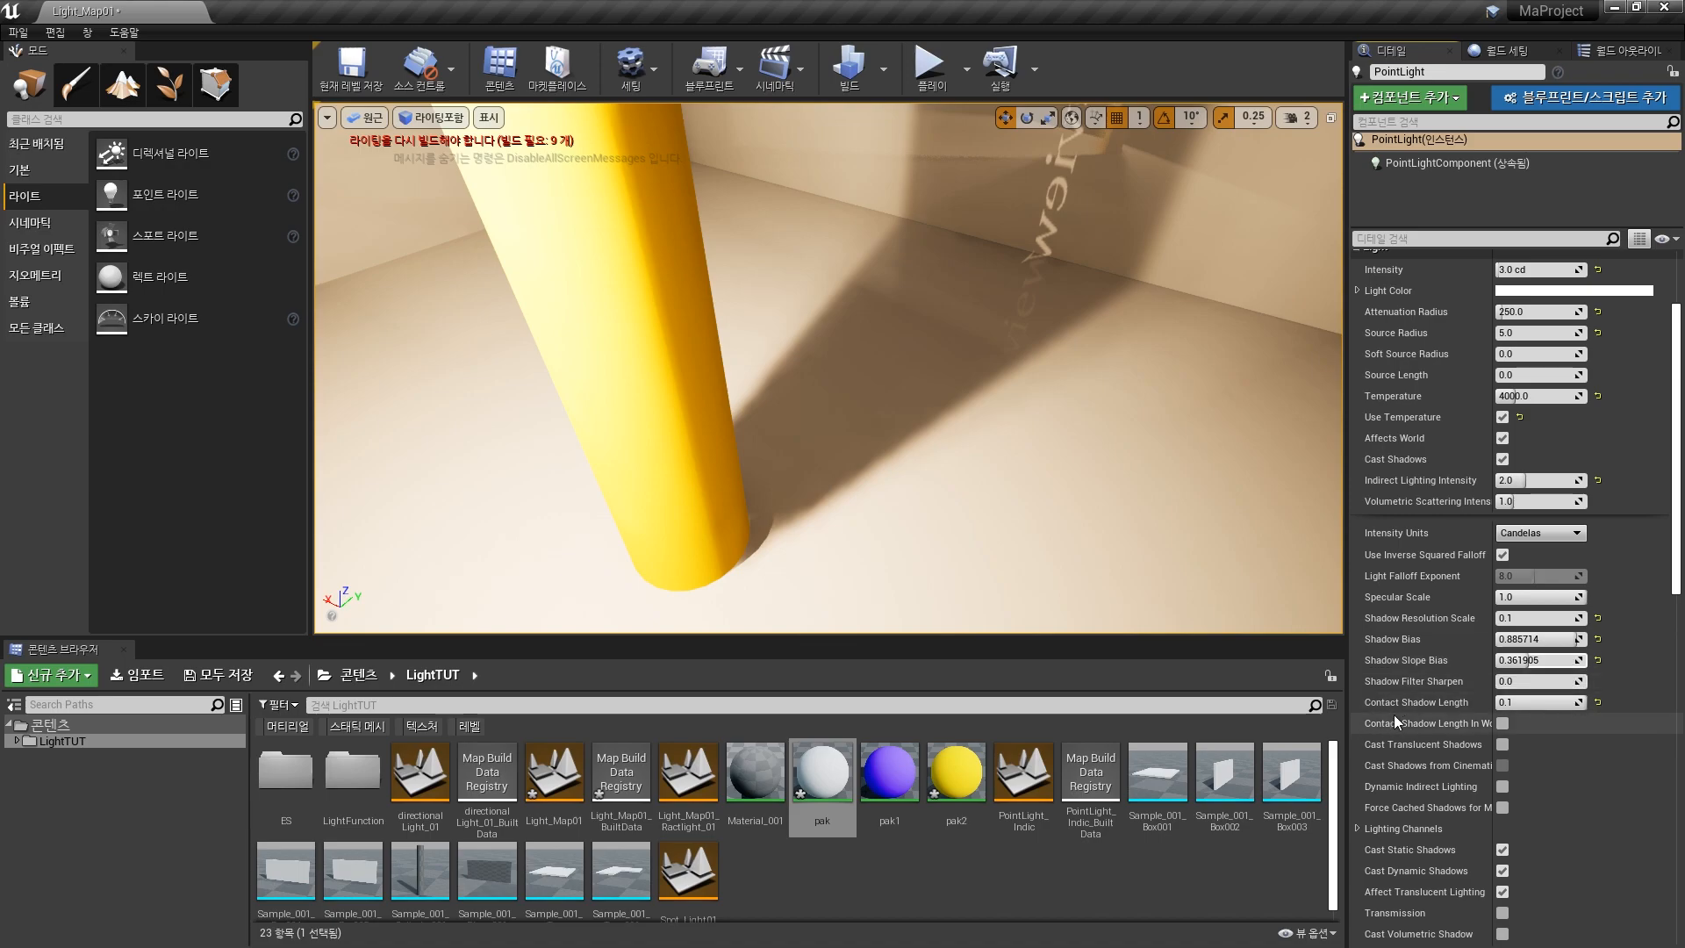
pyautogui.moveTo(1170, 565); pyautogui.dragTo(887, 448, button='right')
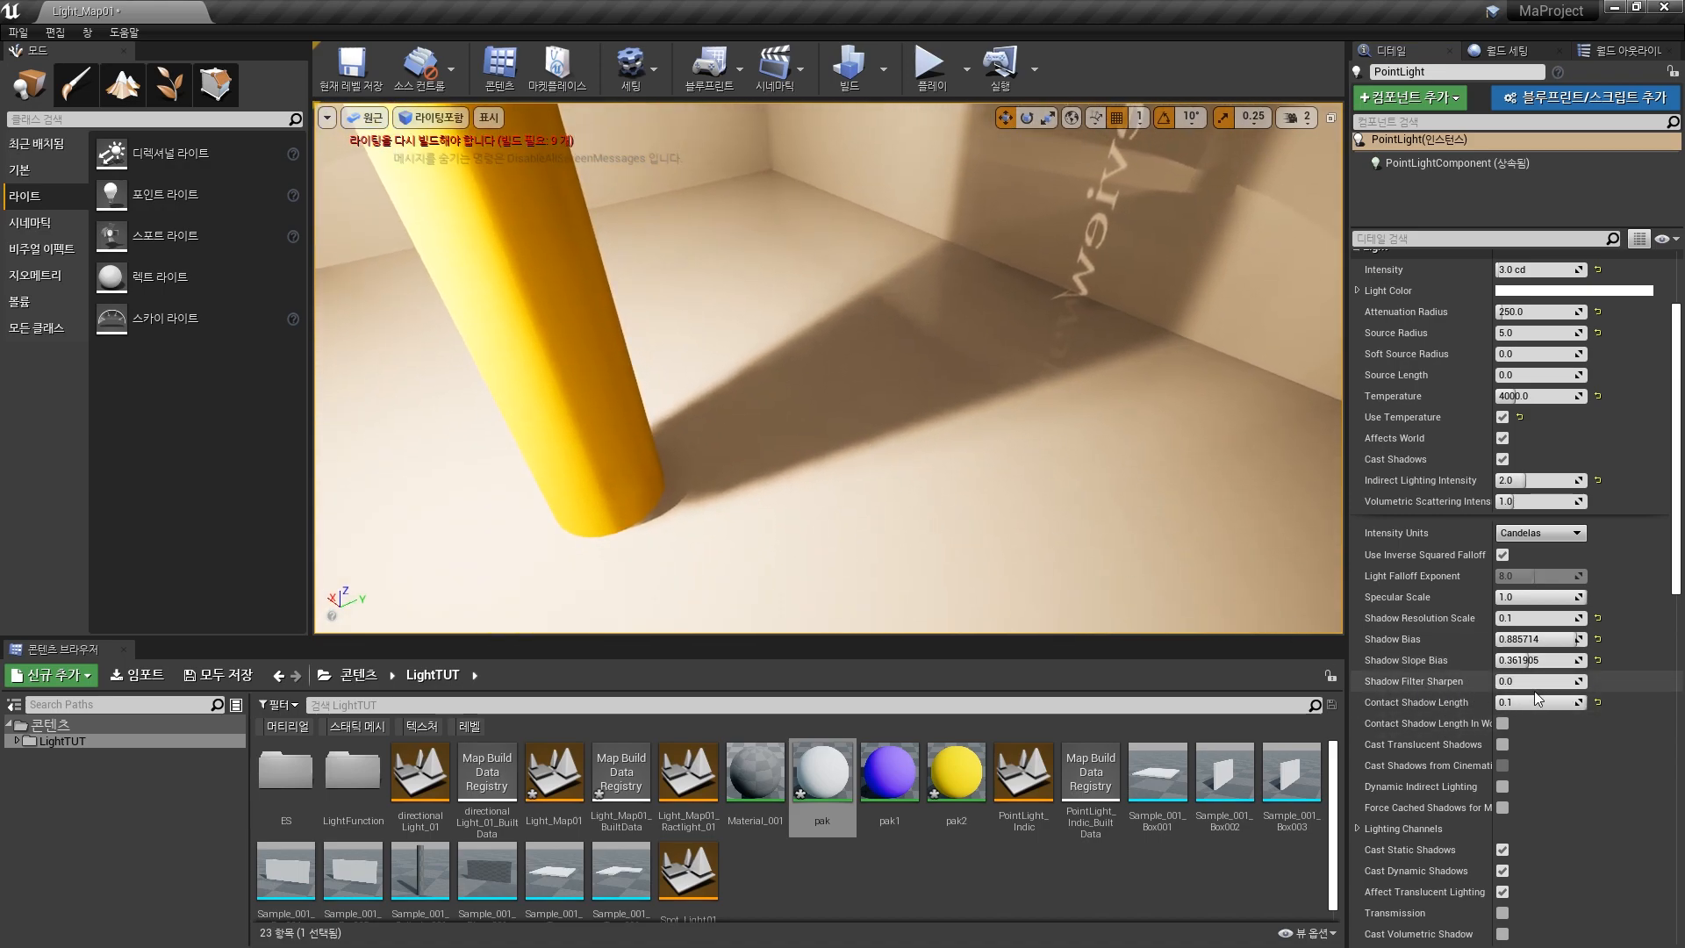
pyautogui.moveTo(1569, 683)
pyautogui.mouseDown()
pyautogui.moveTo(1650, 683)
pyautogui.moveTo(1546, 683)
pyautogui.mouseUp()
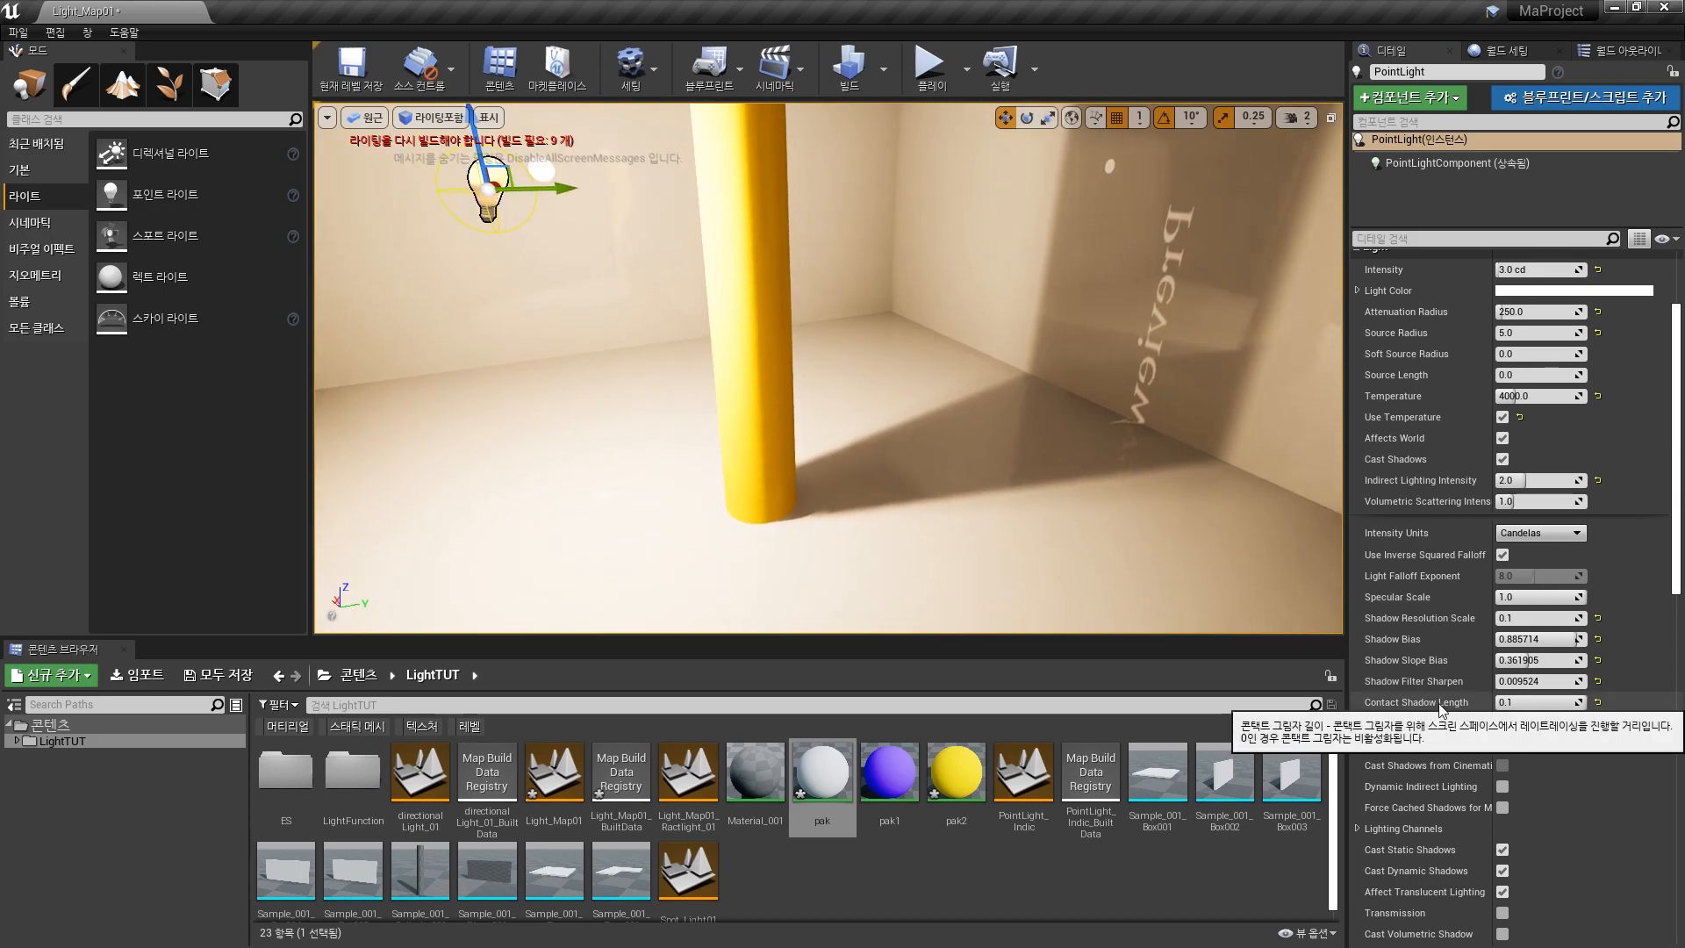
pyautogui.moveTo(1076, 451); pyautogui.dragTo(1065, 500, button='right')
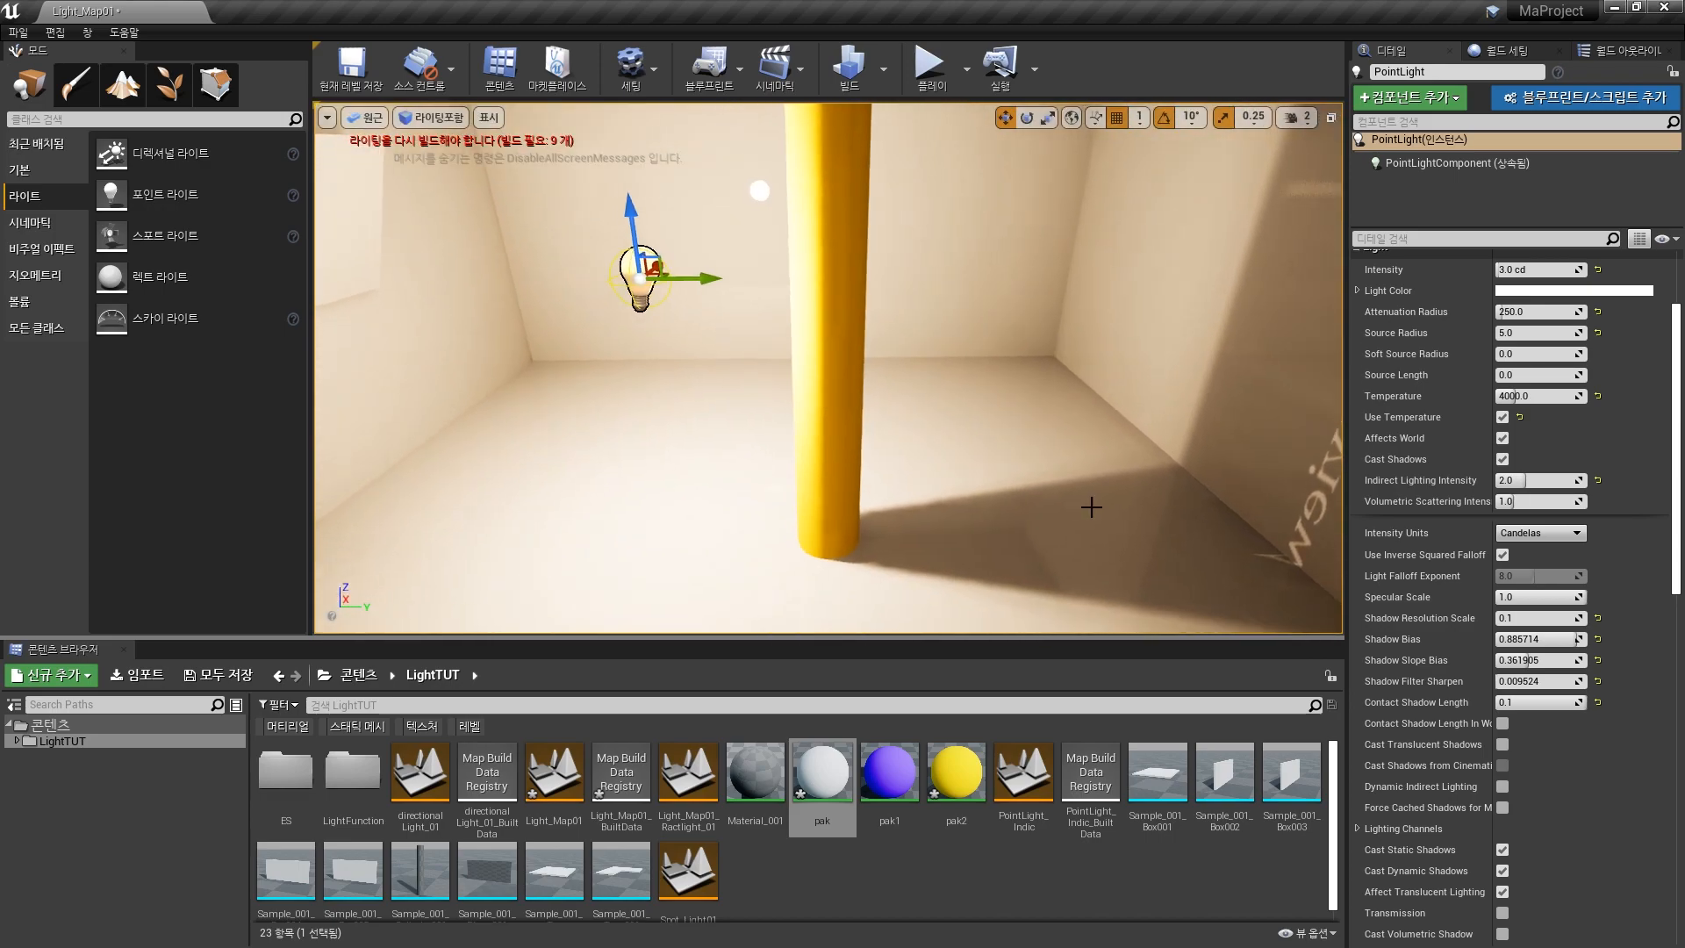
# Step: Review the point light's remaining settings, from the light and shadow options through Rendering, Lightmass, Light Function, Light Profiles and Light Shafts
pyautogui.scroll(3, 1672, 540)
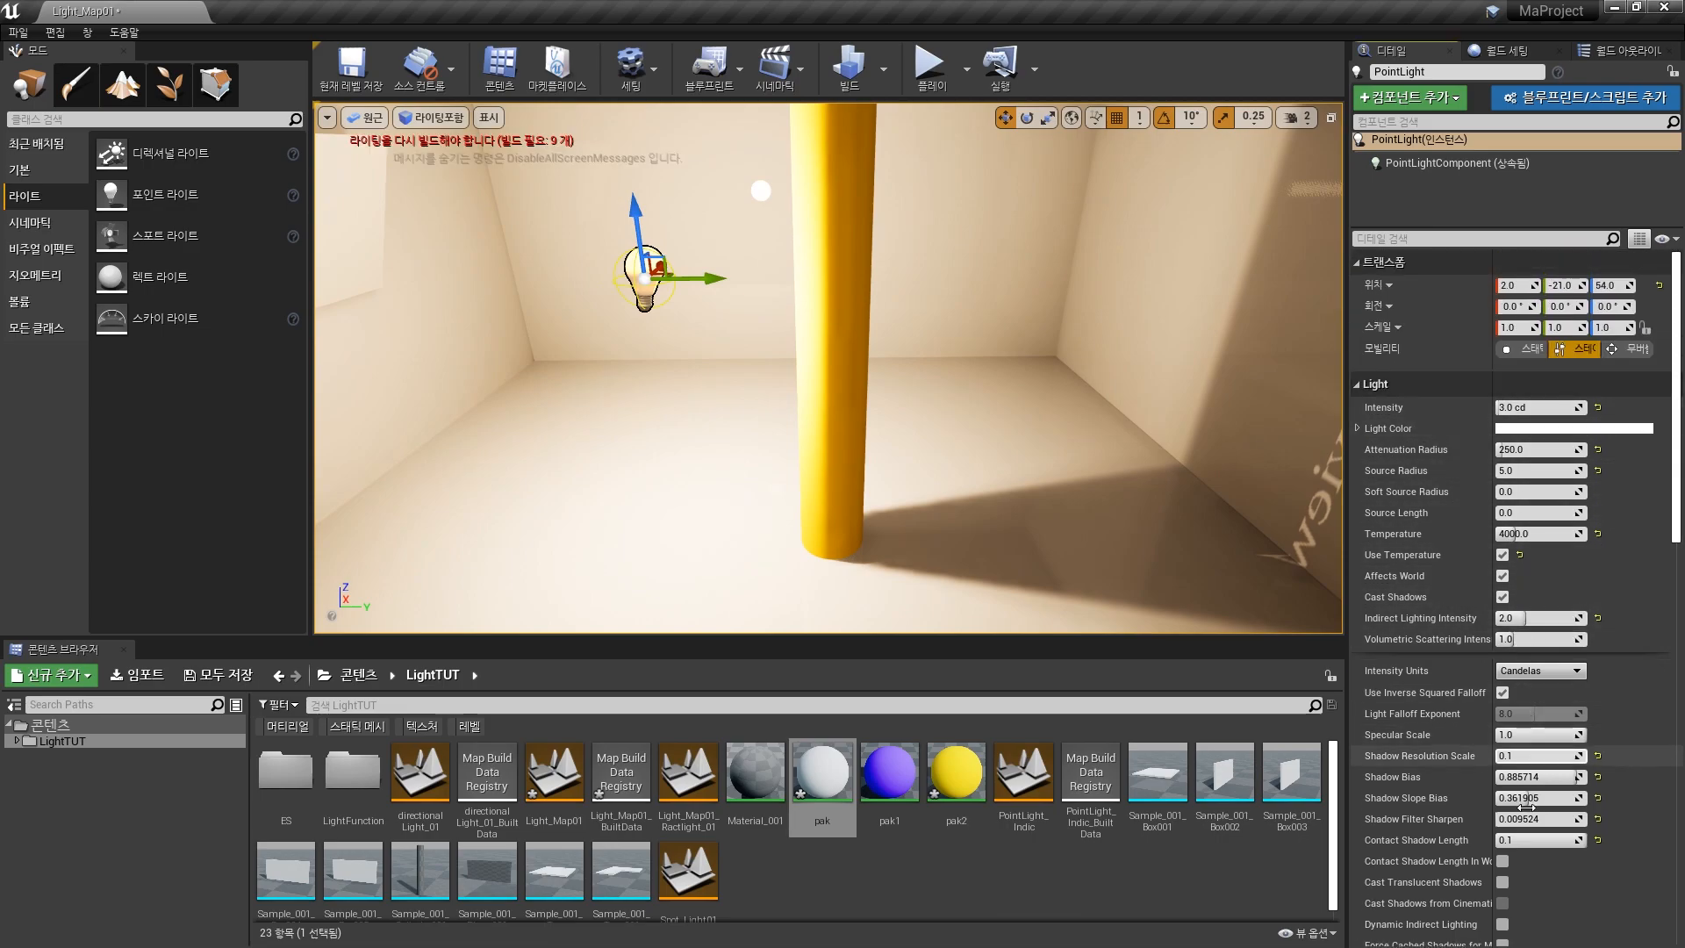
pyautogui.scroll(-3, 1678, 535)
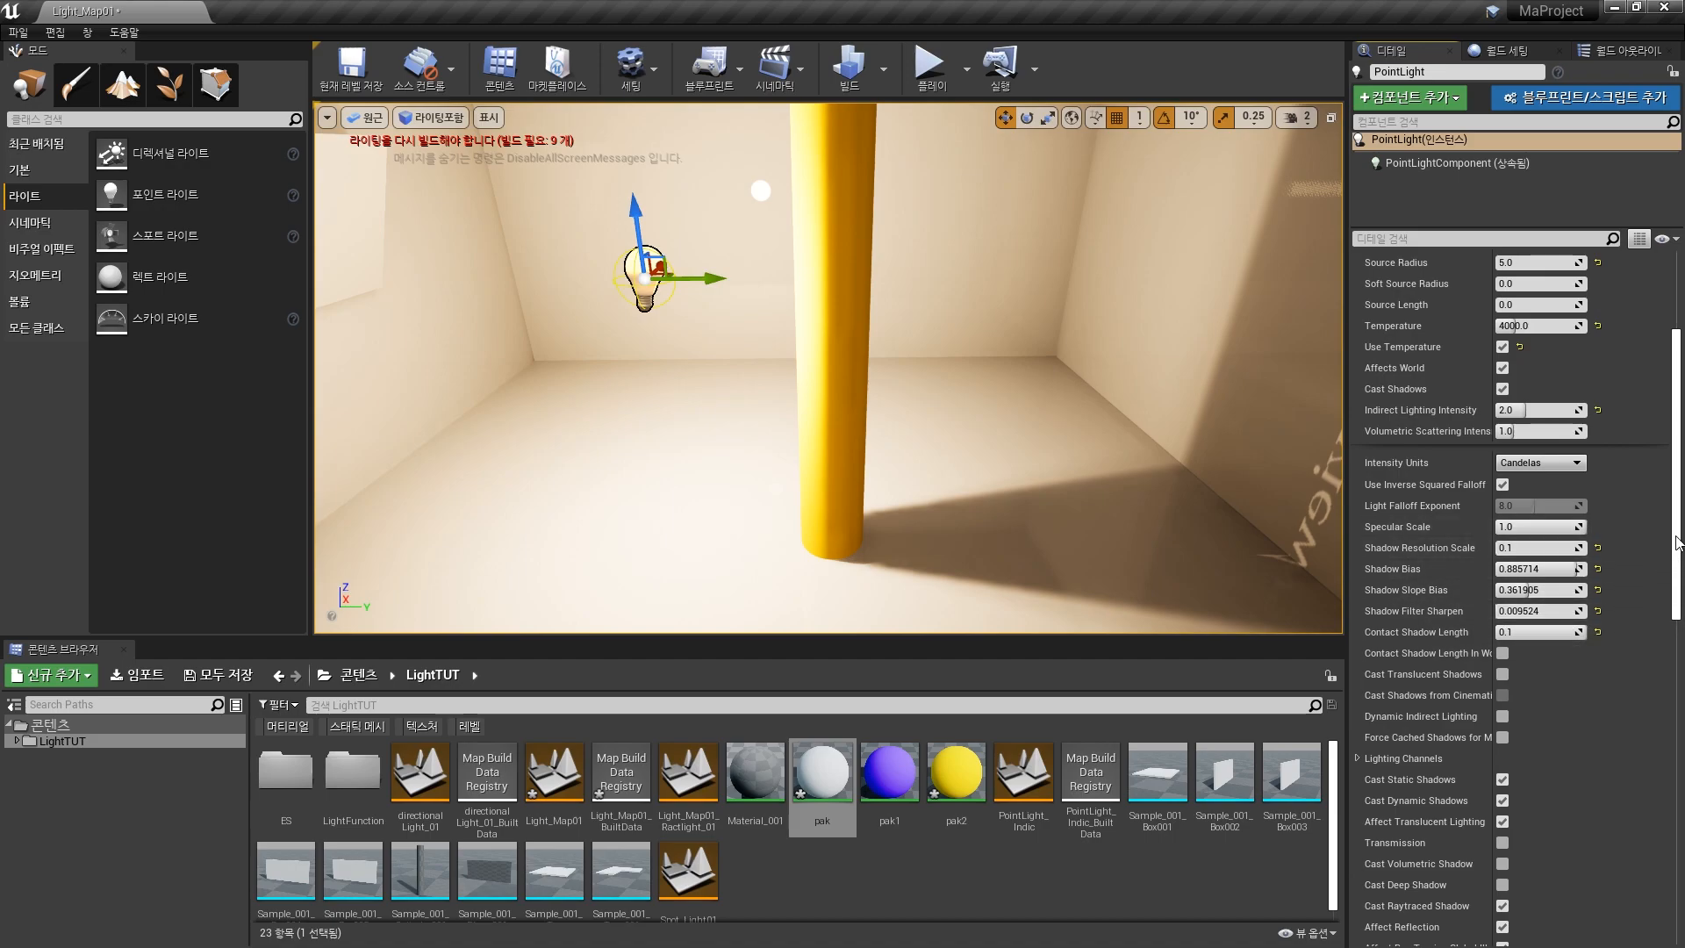
pyautogui.scroll(-1, 1679, 555)
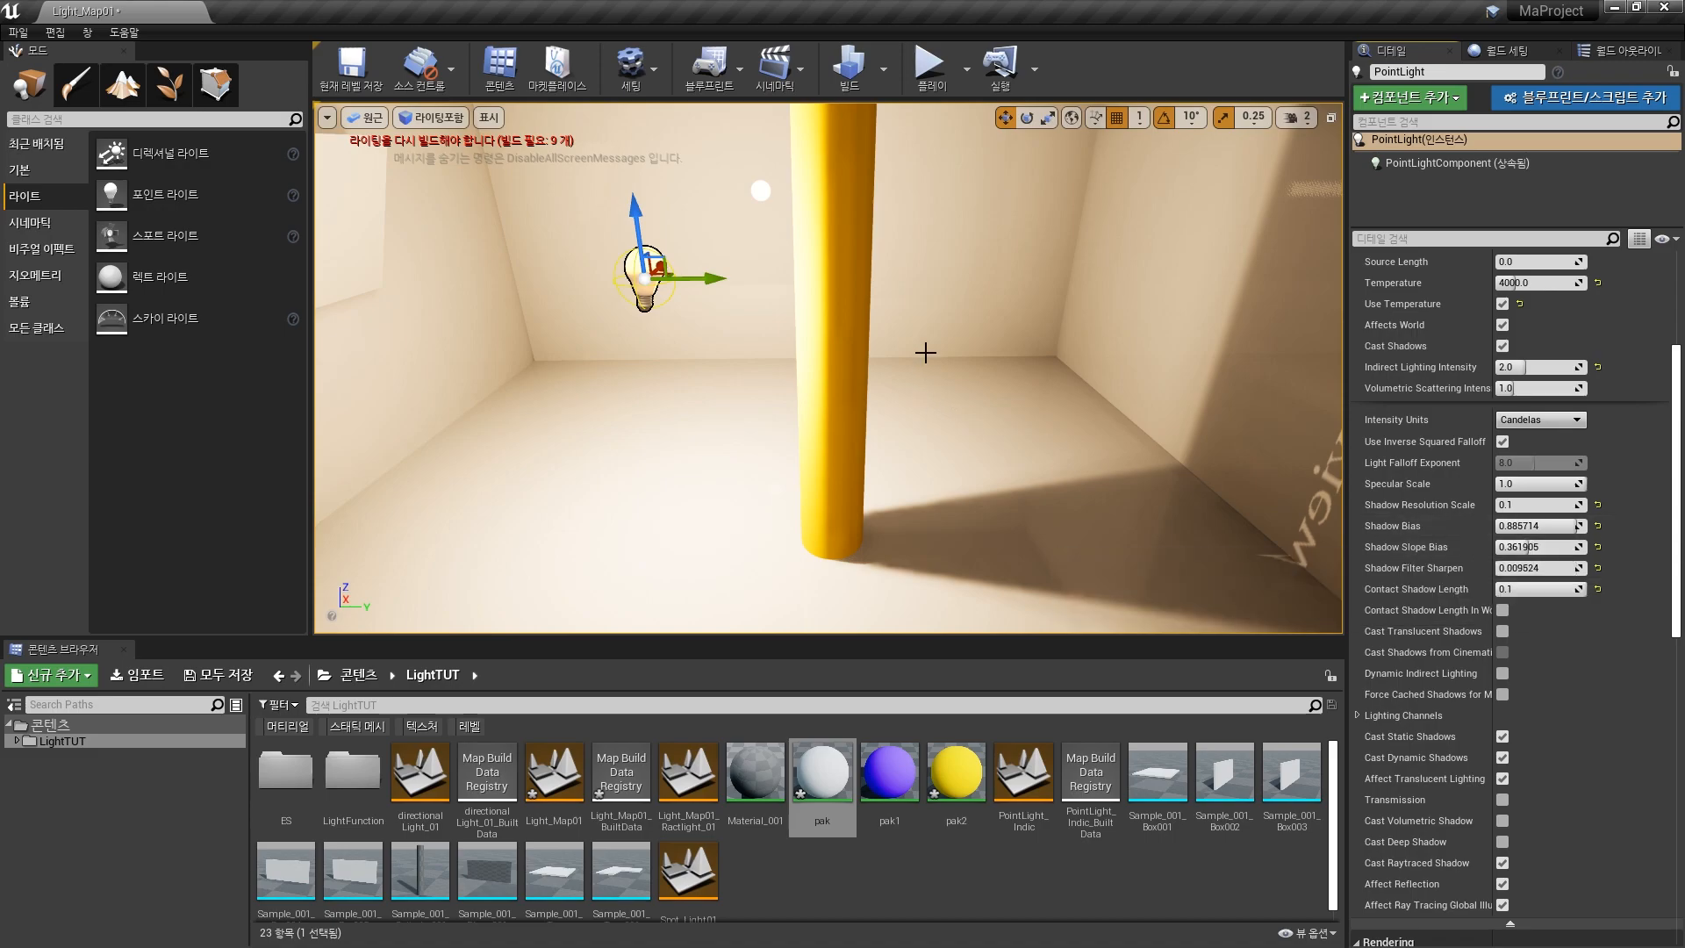
pyautogui.moveTo(931, 367); pyautogui.dragTo(898, 527, button='right')
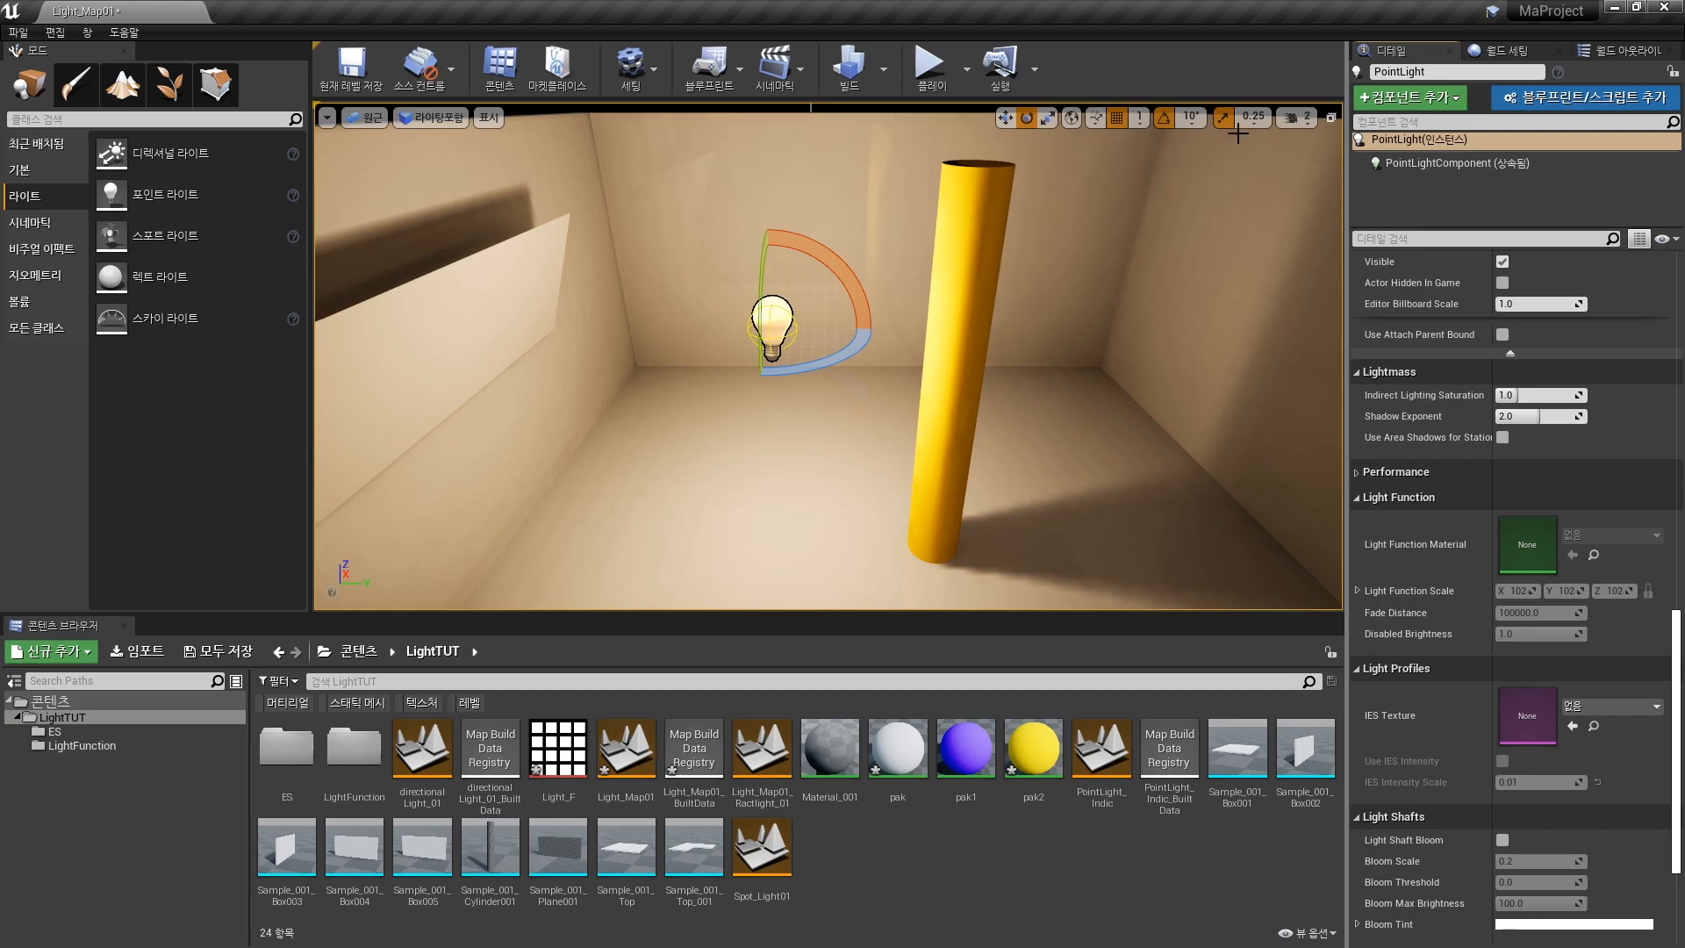
pyautogui.scroll(3, 1517, 602)
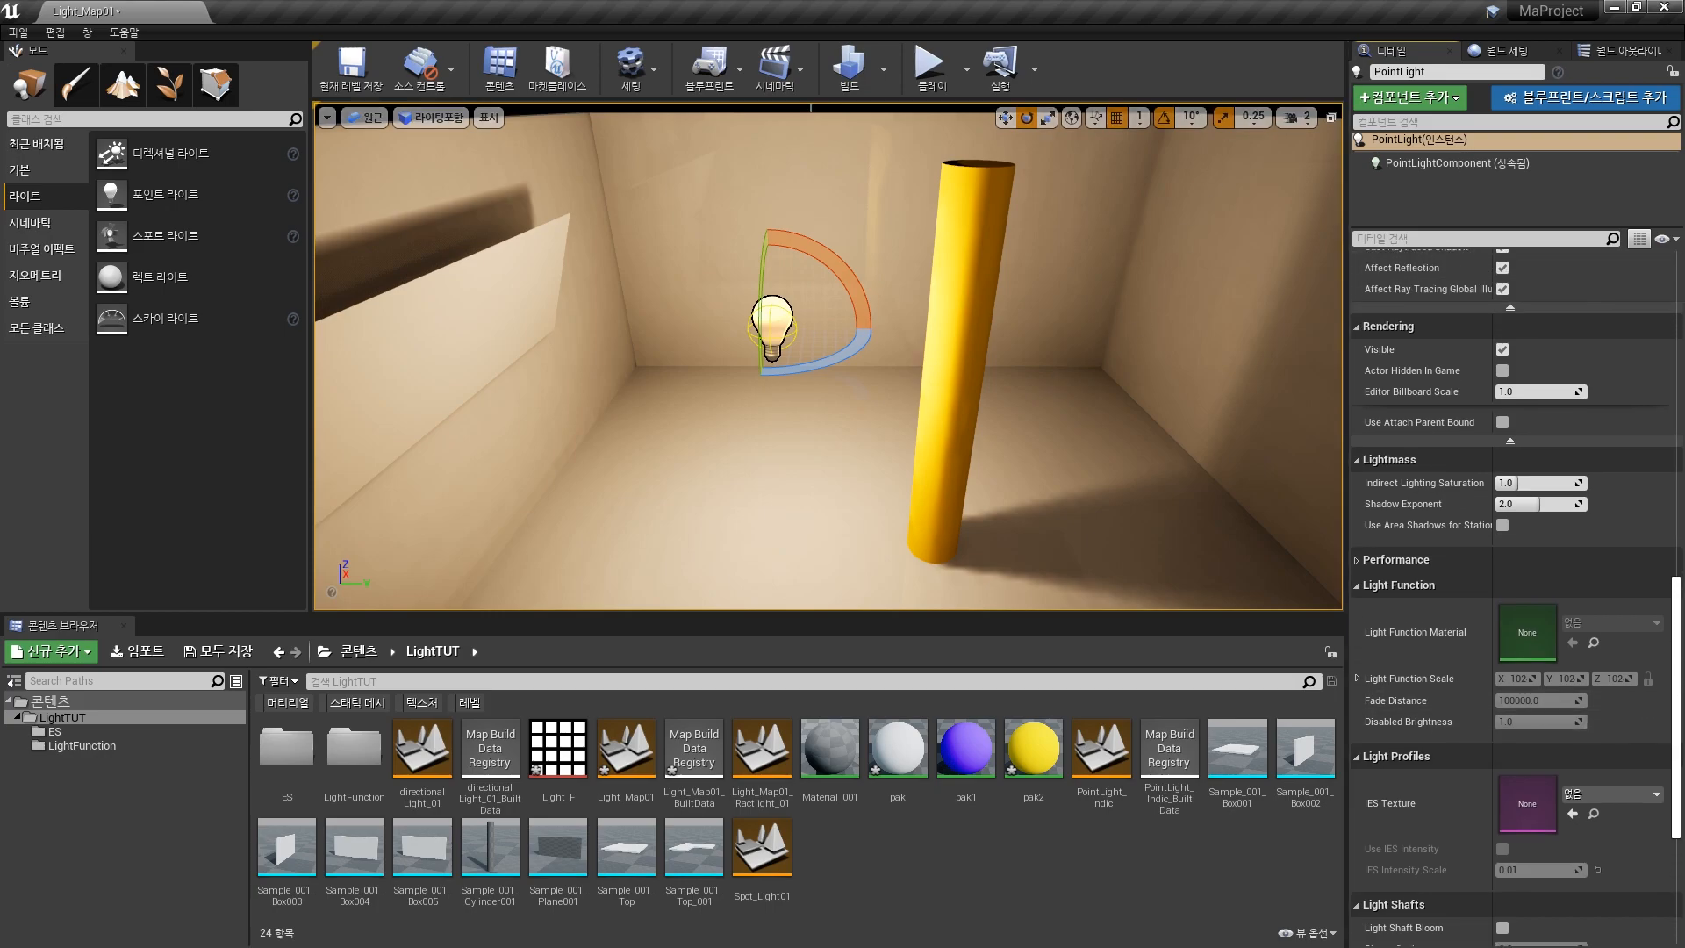
pyautogui.scroll(15, 1537, 478)
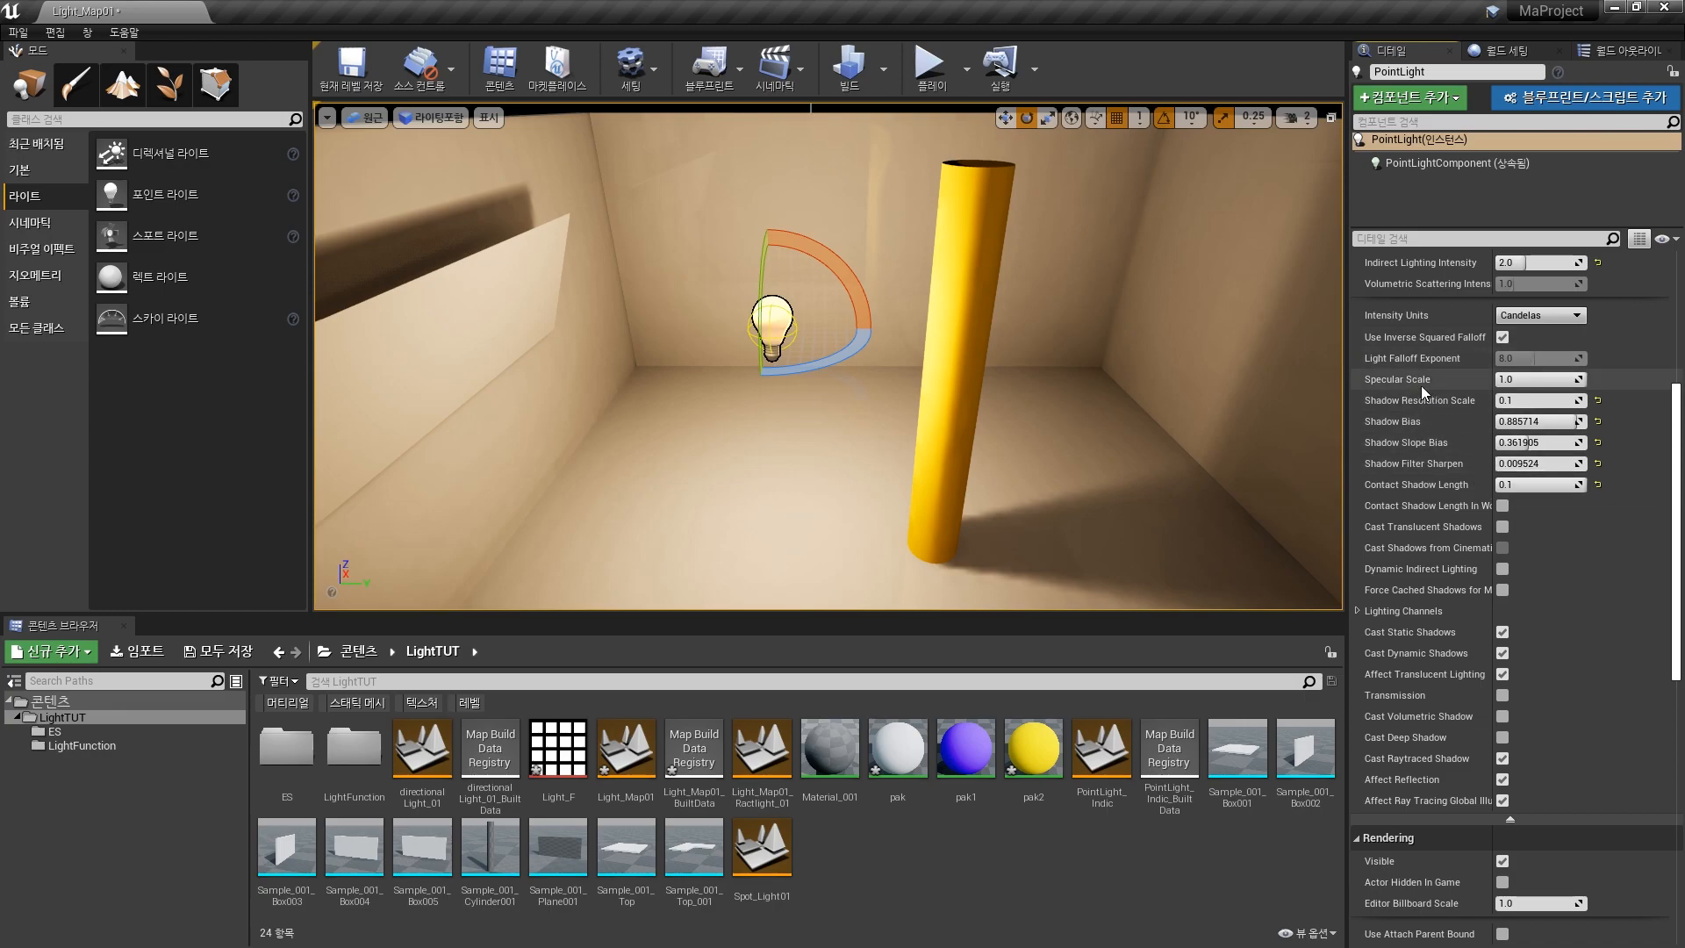
pyautogui.scroll(7, 1446, 457)
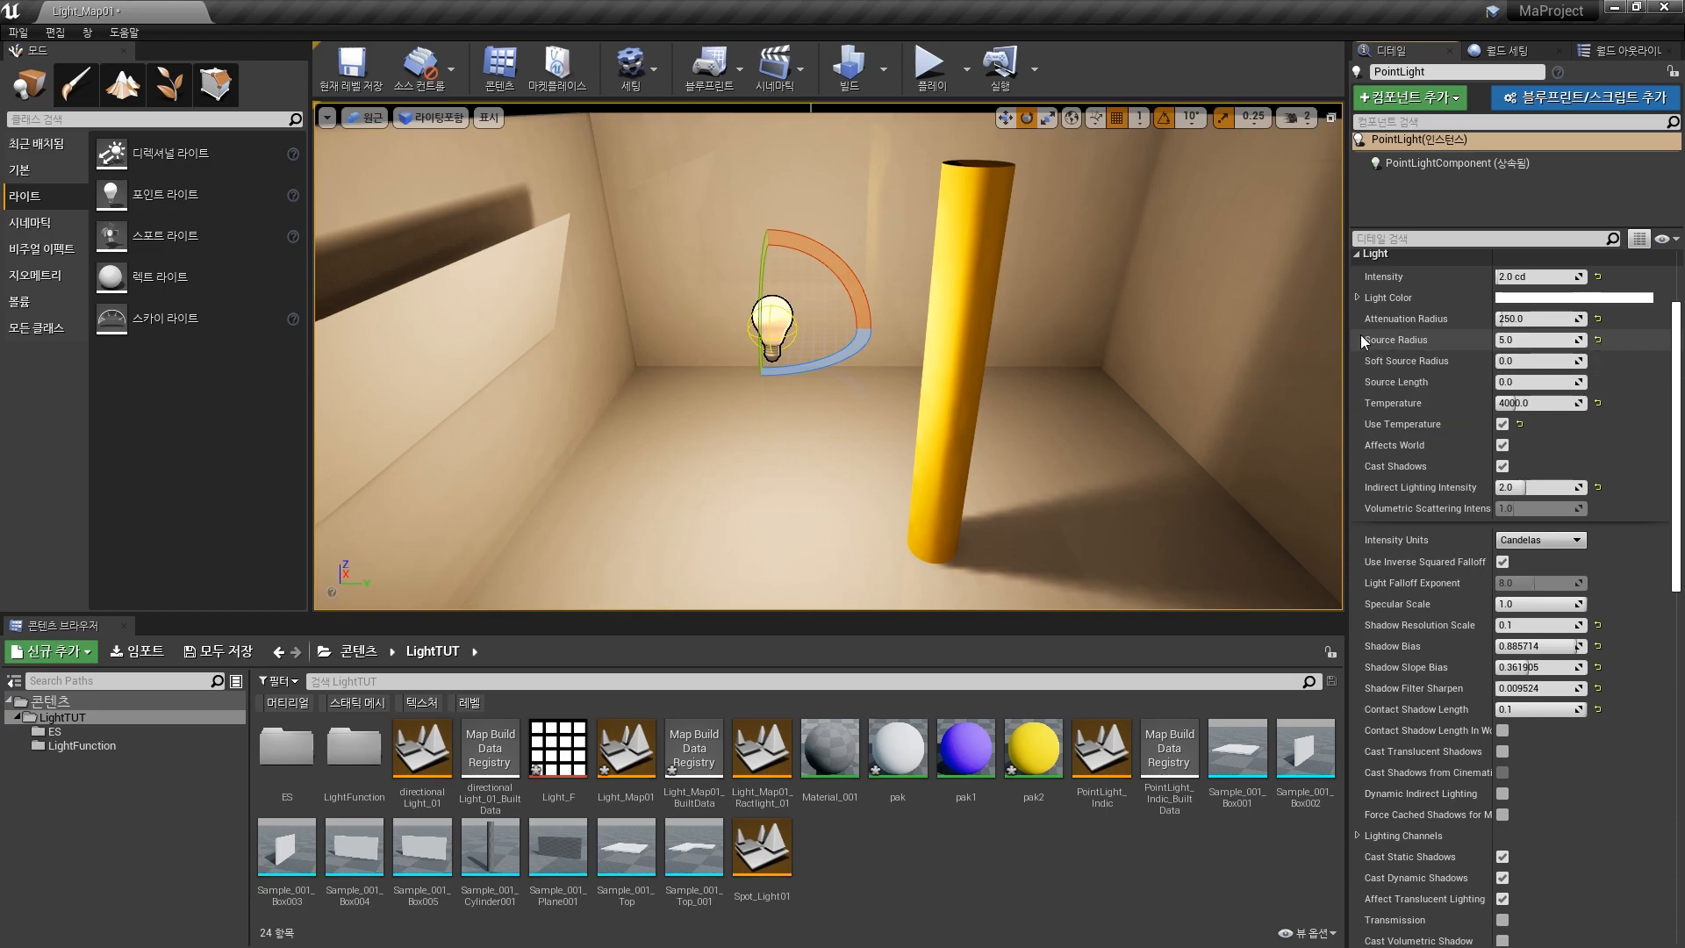
pyautogui.scroll(-4, 1534, 667)
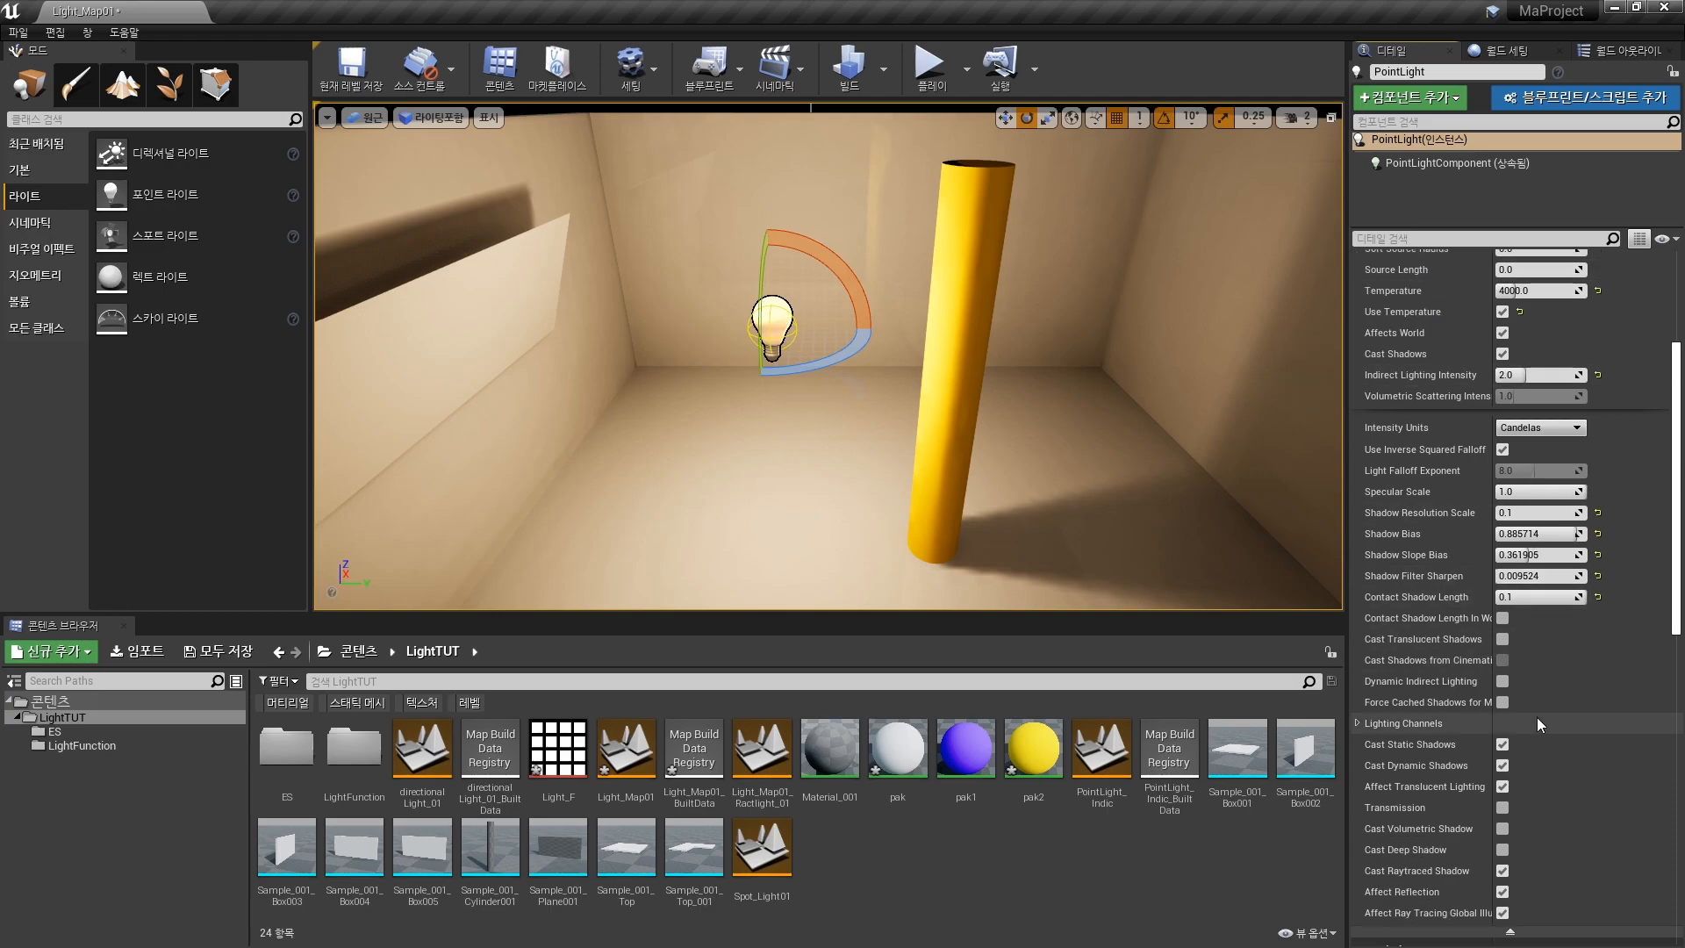
pyautogui.scroll(-7, 1536, 717)
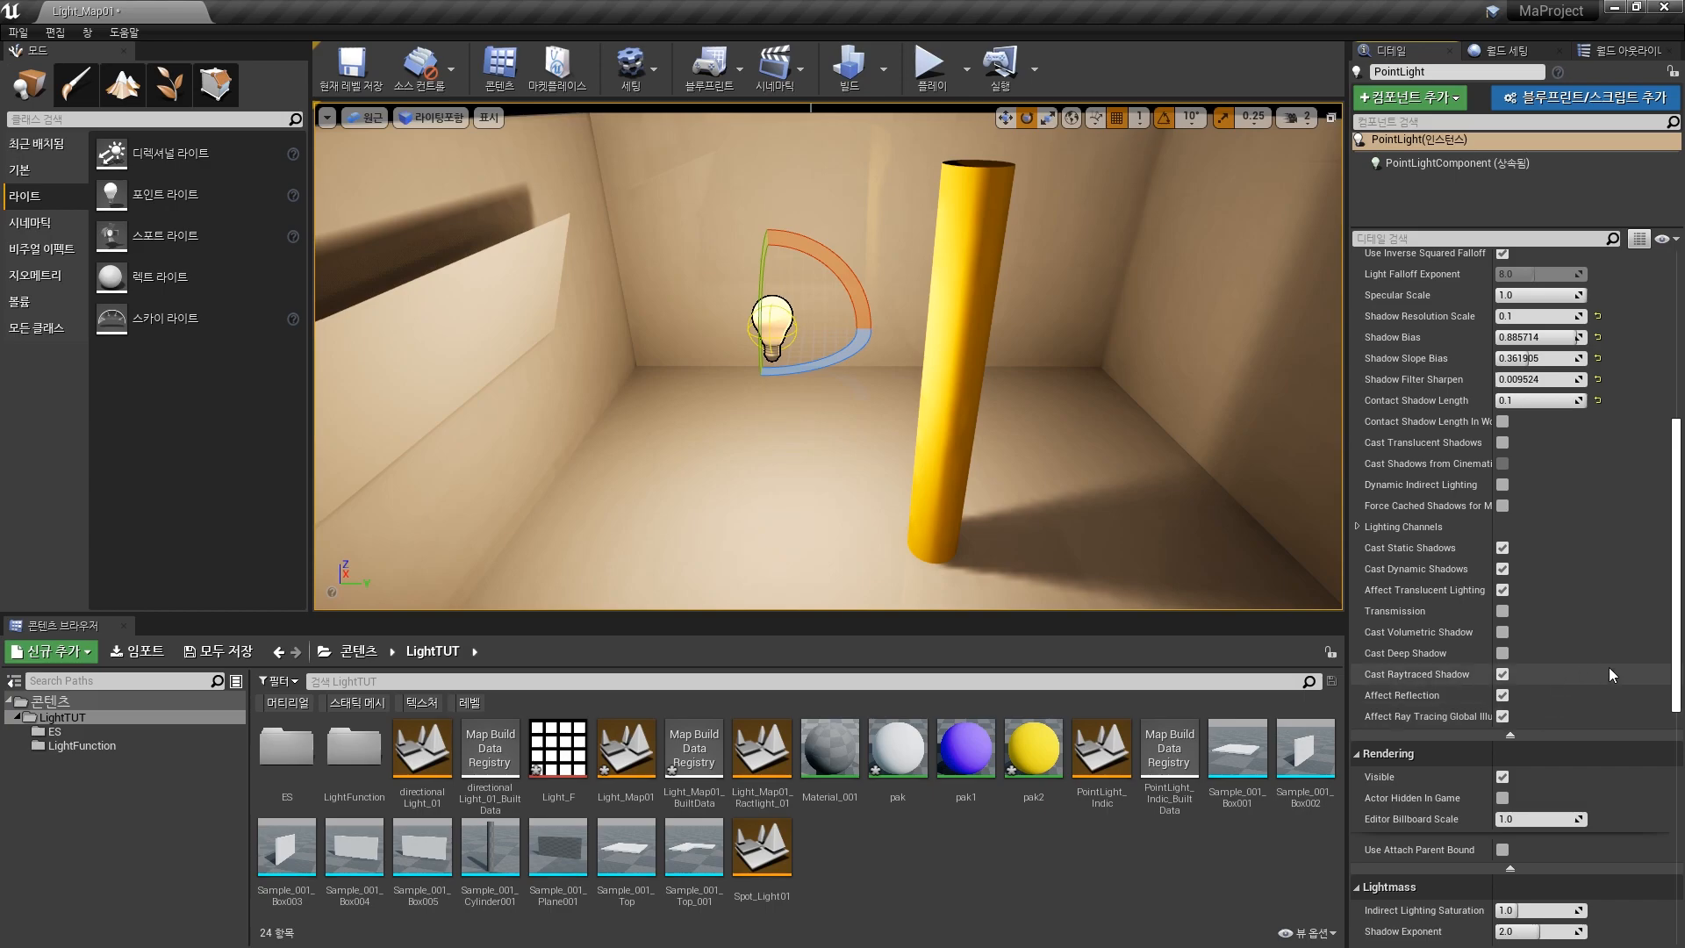
pyautogui.moveTo(1678, 589)
pyautogui.mouseDown()
pyautogui.moveTo(1680, 839)
pyautogui.moveTo(1678, 776)
pyautogui.mouseUp()
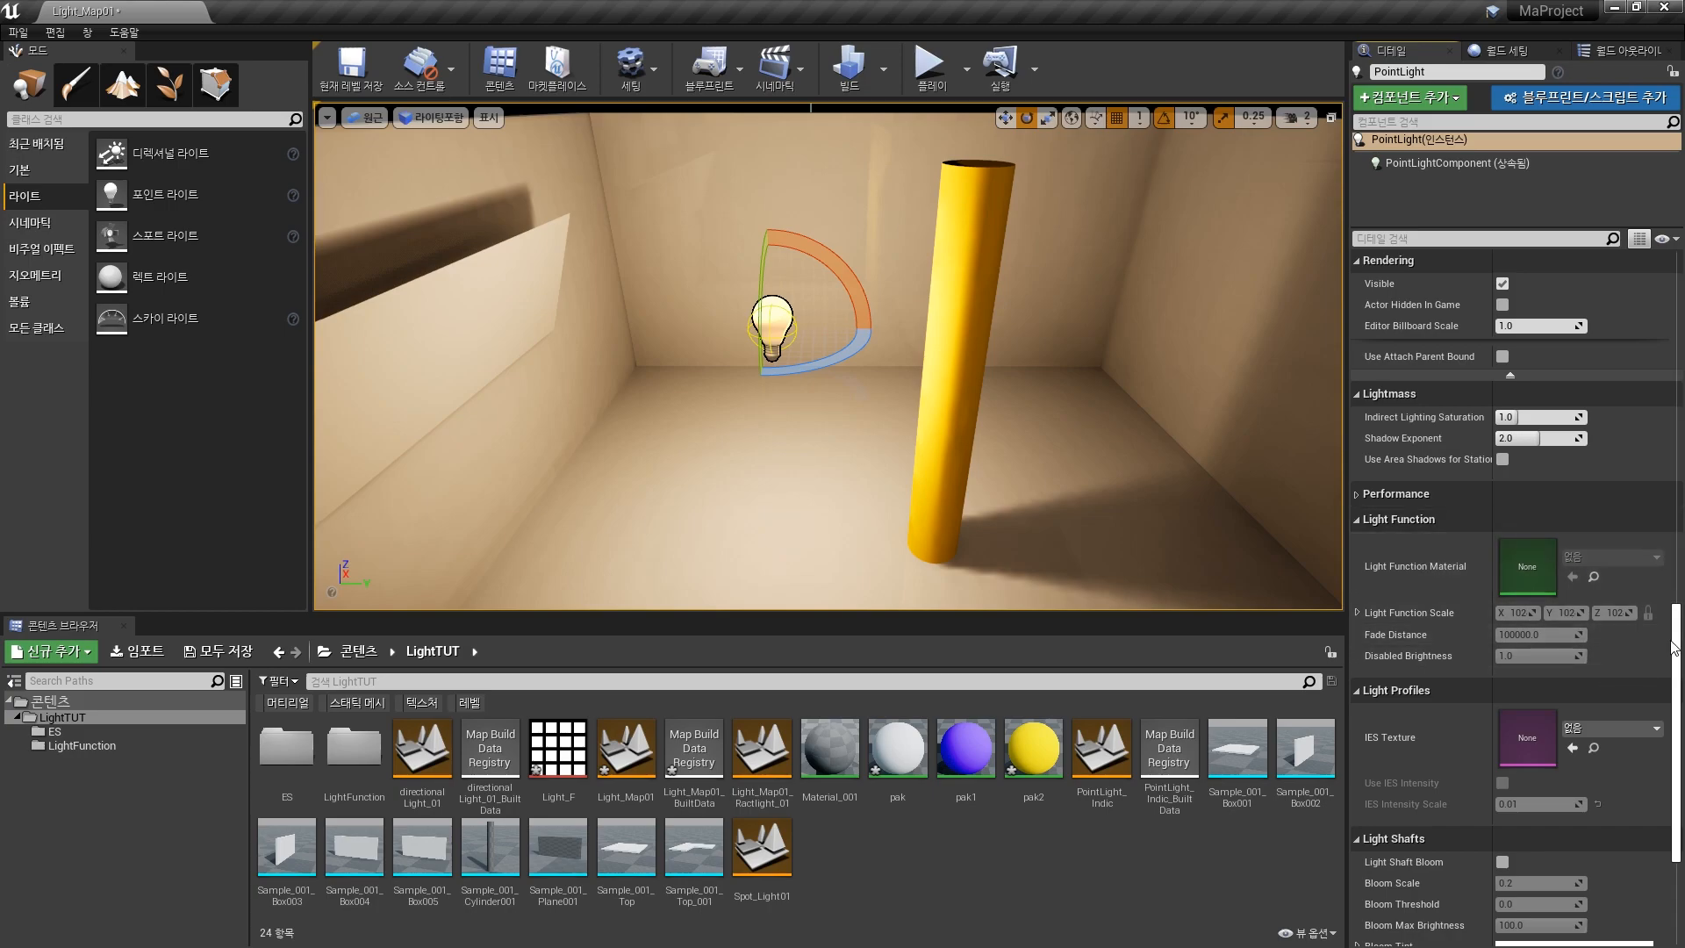
pyautogui.scroll(10, 1571, 737)
pyautogui.scroll(1, 1517, 597)
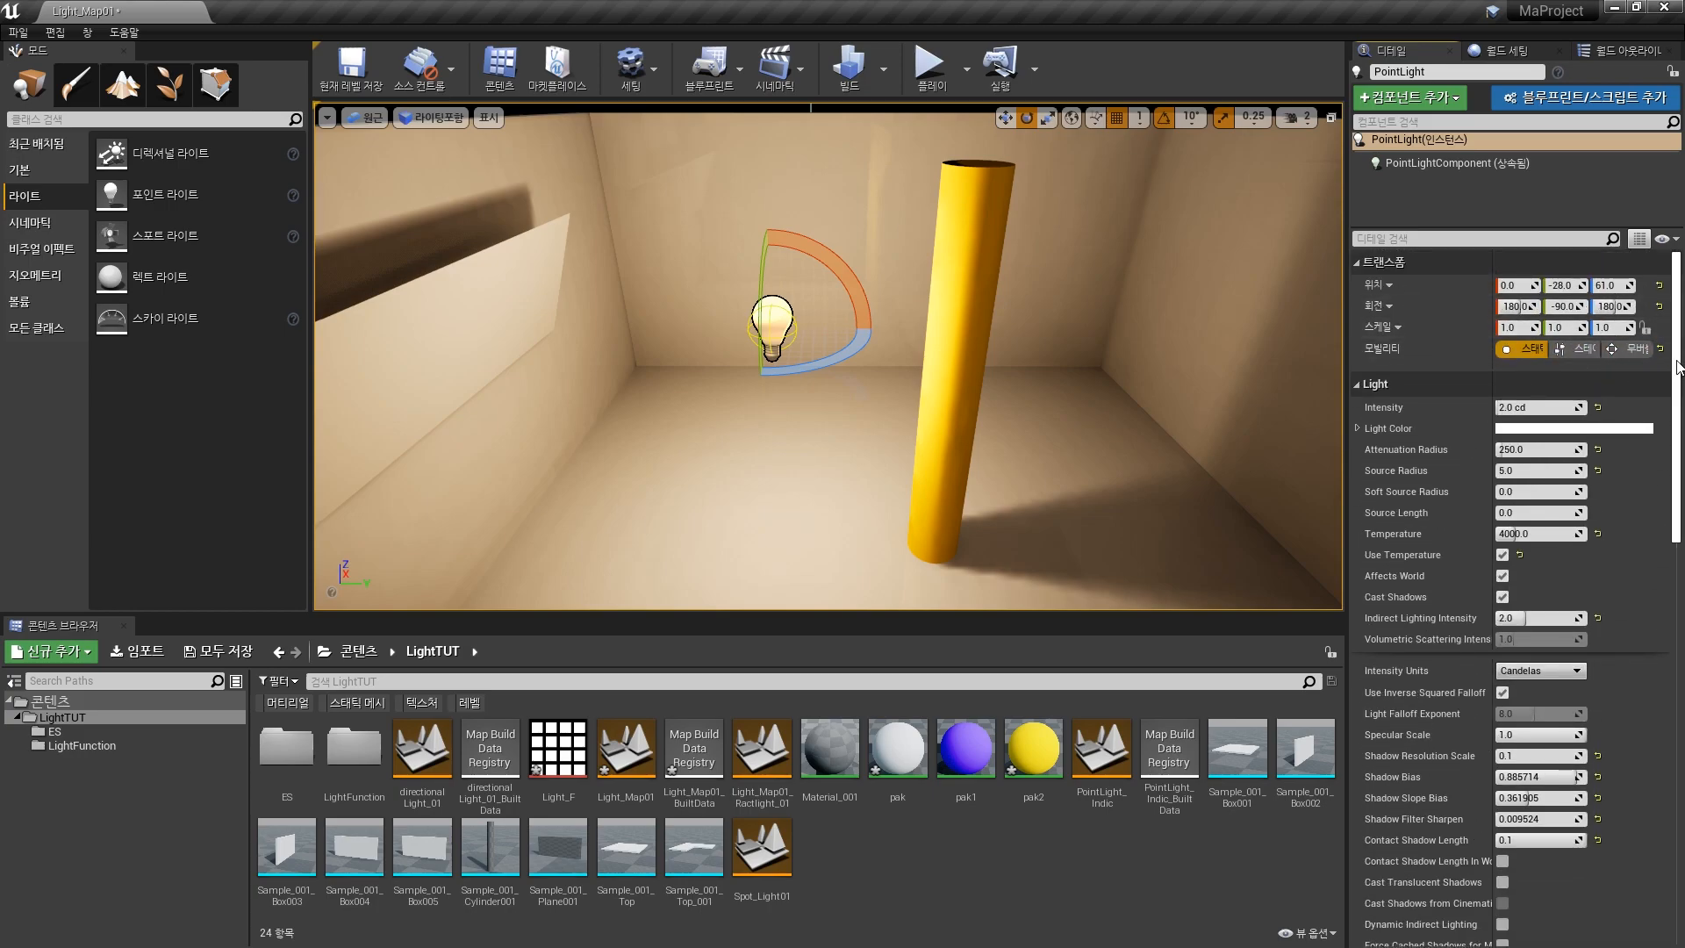
# Step: Create a new material named Light_FUN in the LightTUT folder
pyautogui.moveTo(1679, 410); pyautogui.dragTo(1663, 790)
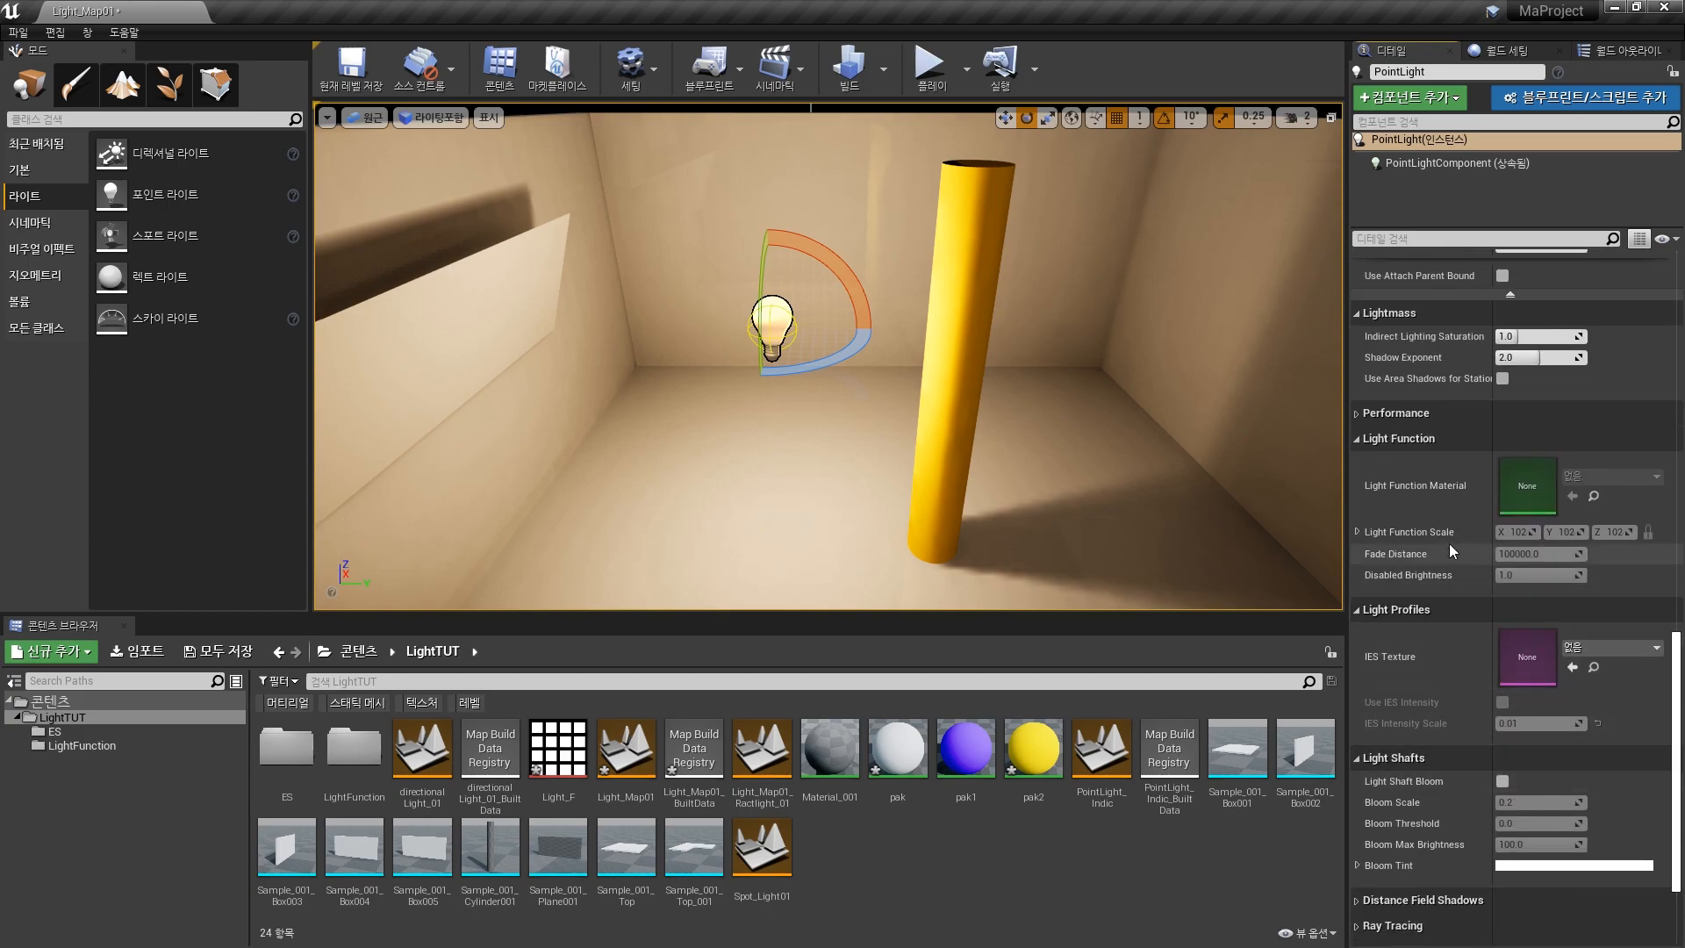
pyautogui.rightClick(925, 841)
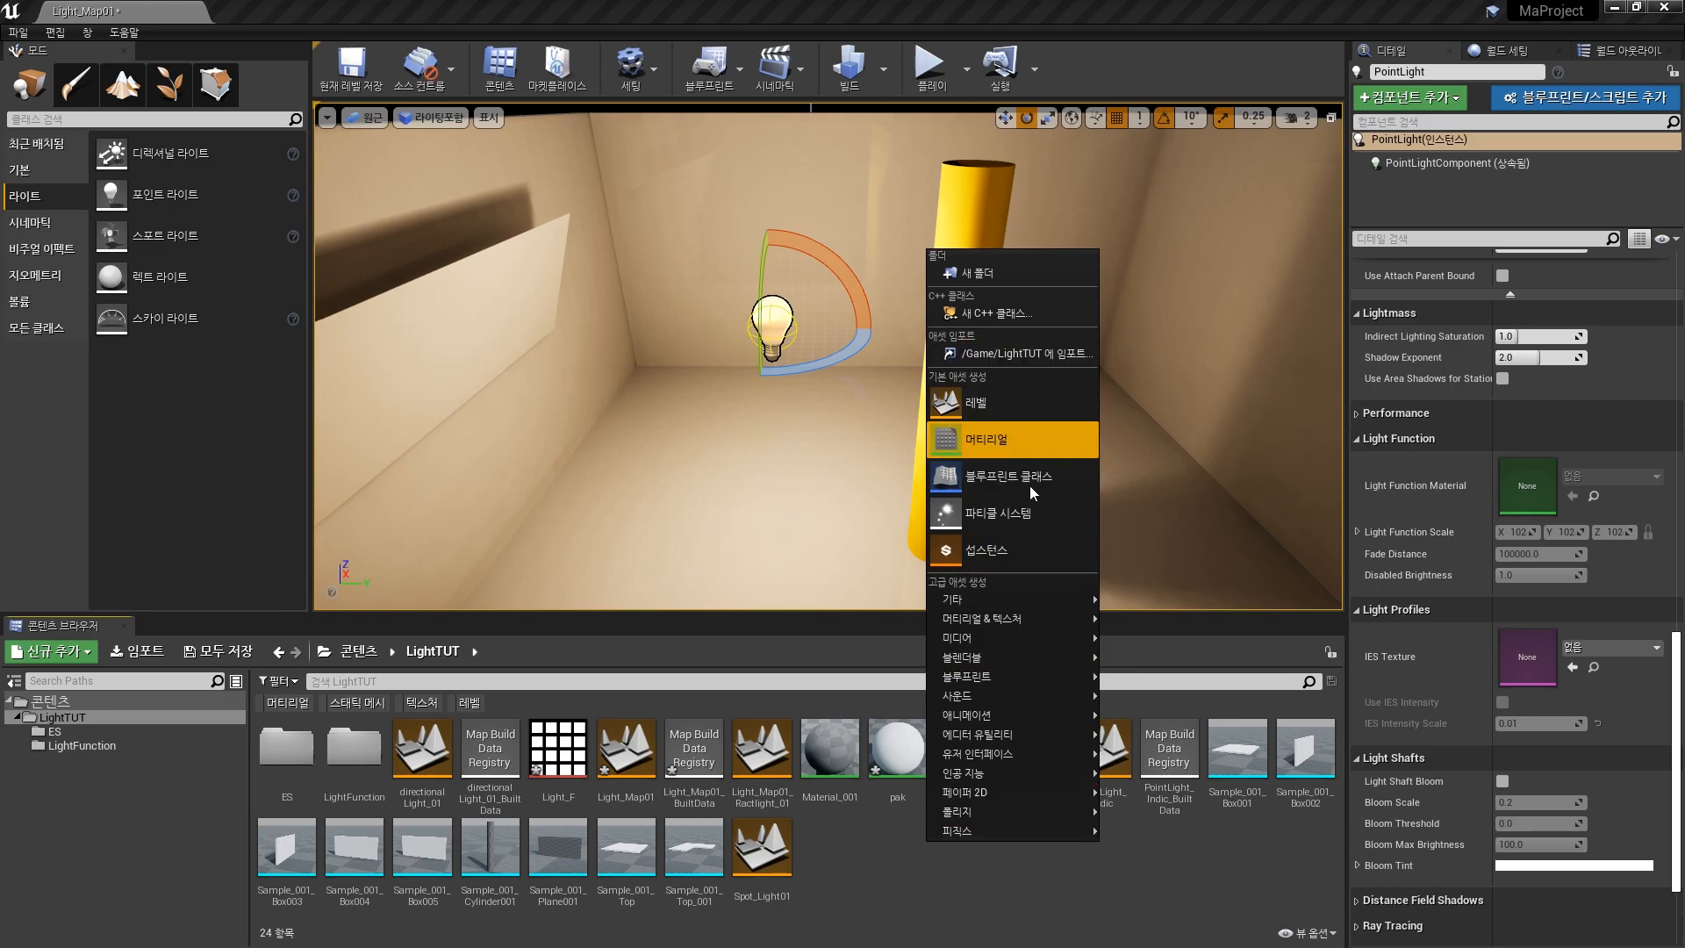
pyautogui.click(1002, 445)
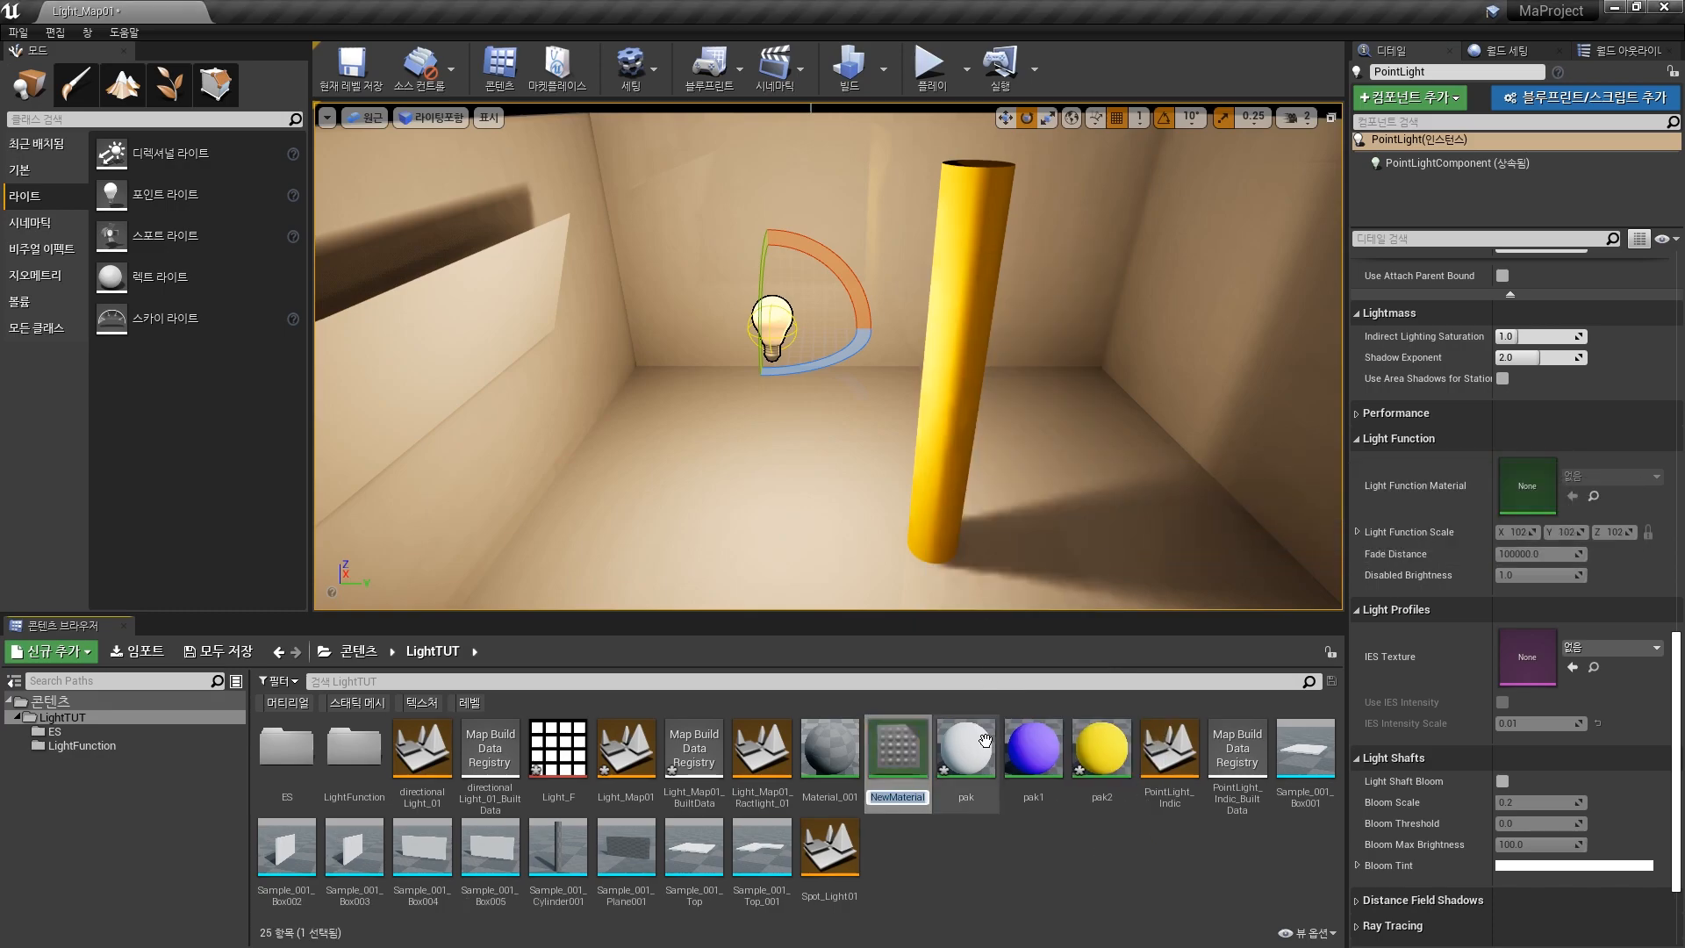
pyautogui.write('Light_FUN')
pyautogui.press('Return')
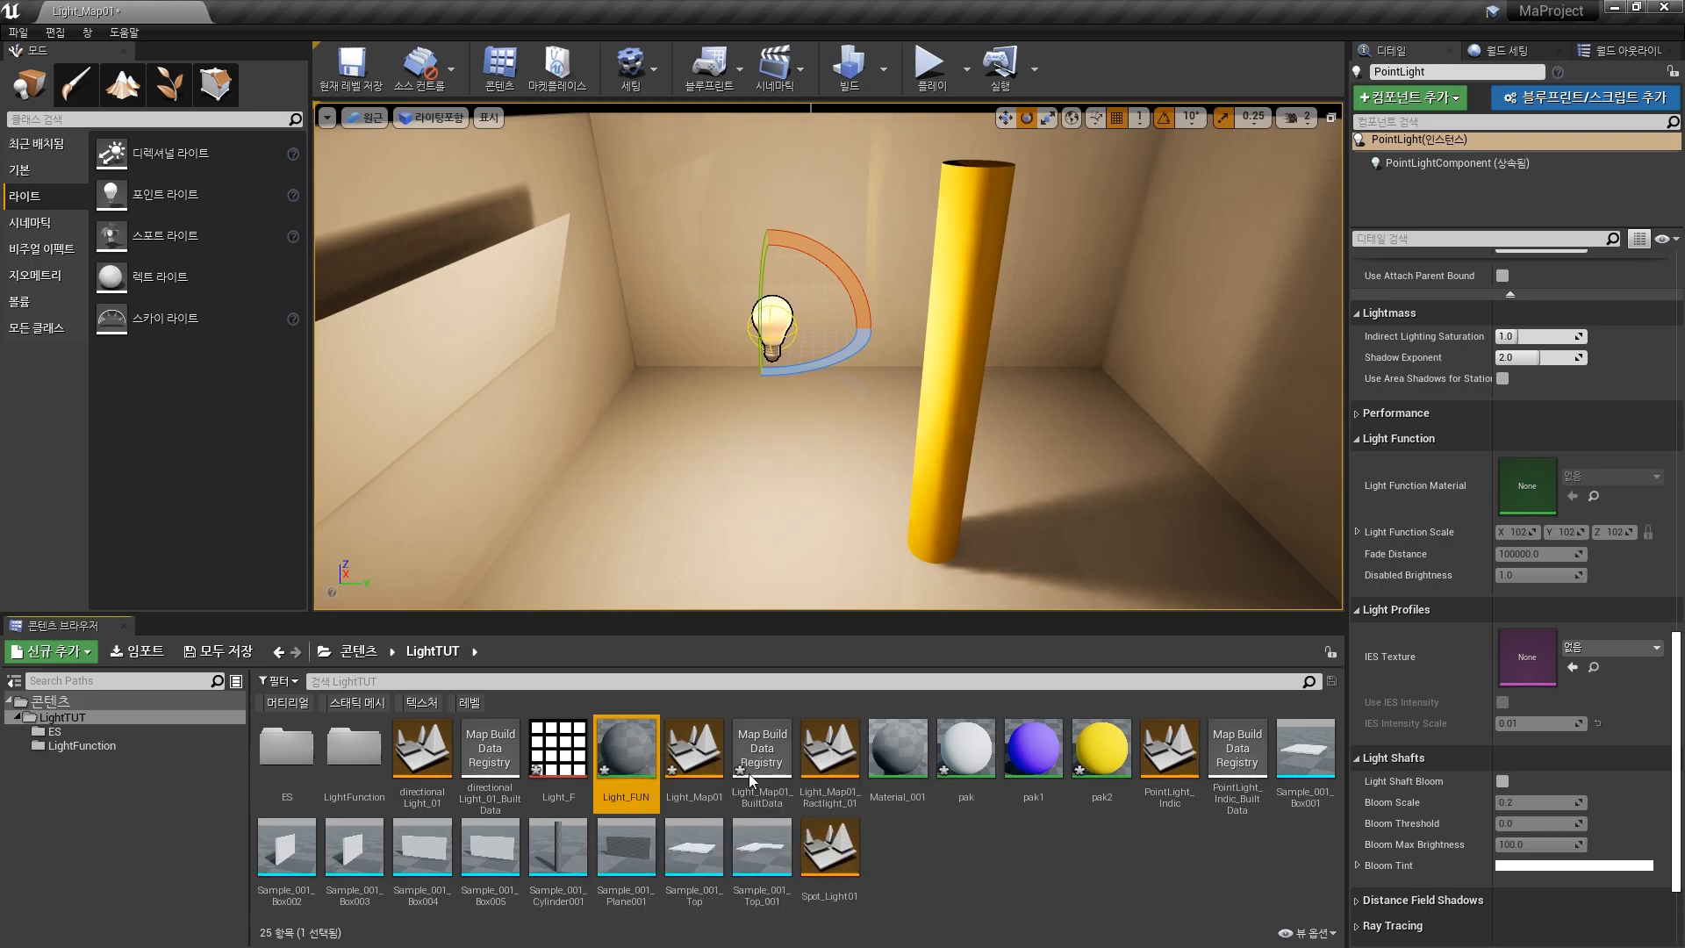
# Step: Open the Light_FUN material for editing and set its Material Domain to Light Function
pyautogui.doubleClick(641, 745)
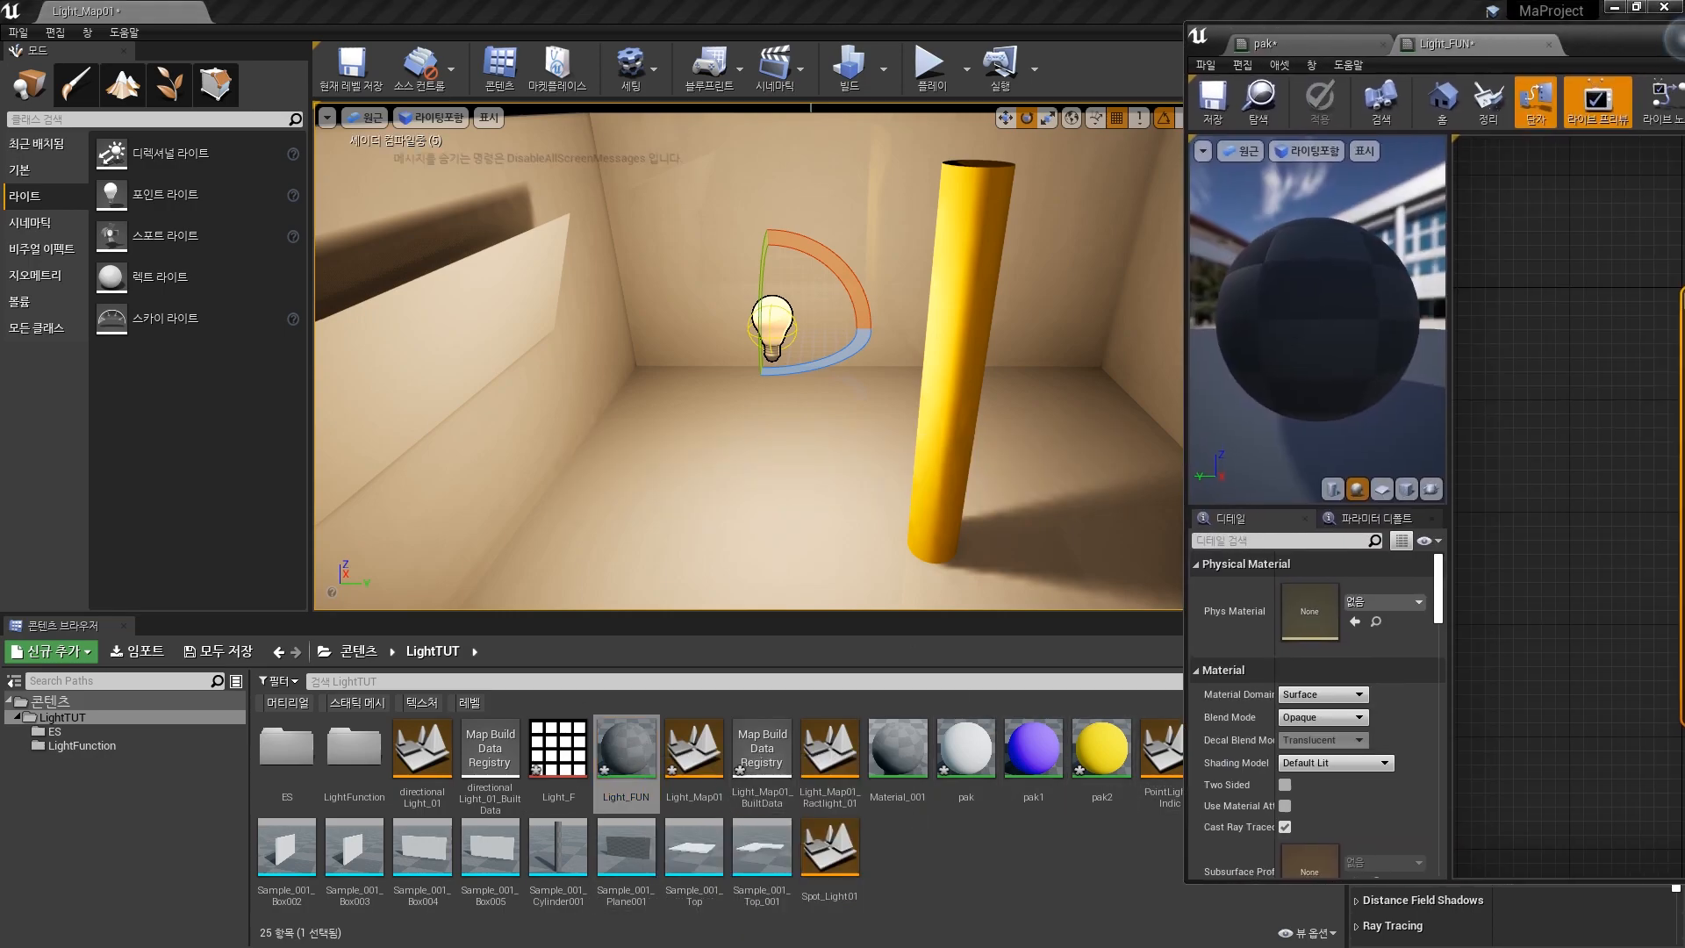
pyautogui.moveTo(1647, 77); pyautogui.dragTo(1018, 40)
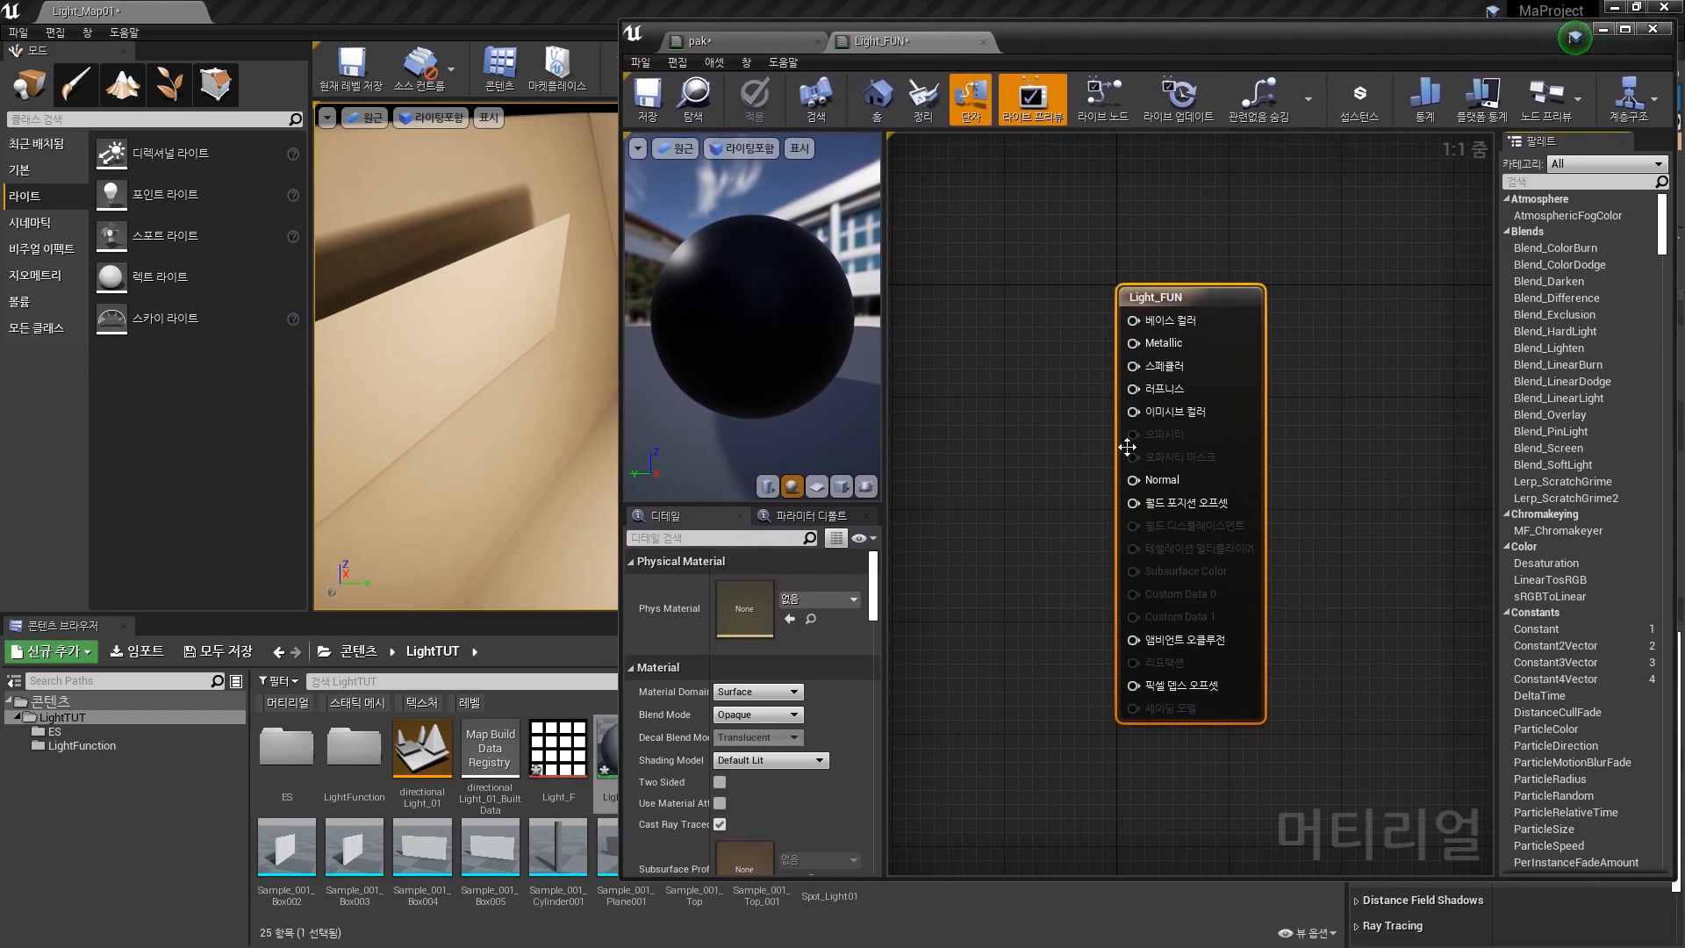
pyautogui.moveTo(1289, 493); pyautogui.dragTo(1429, 408, button='right')
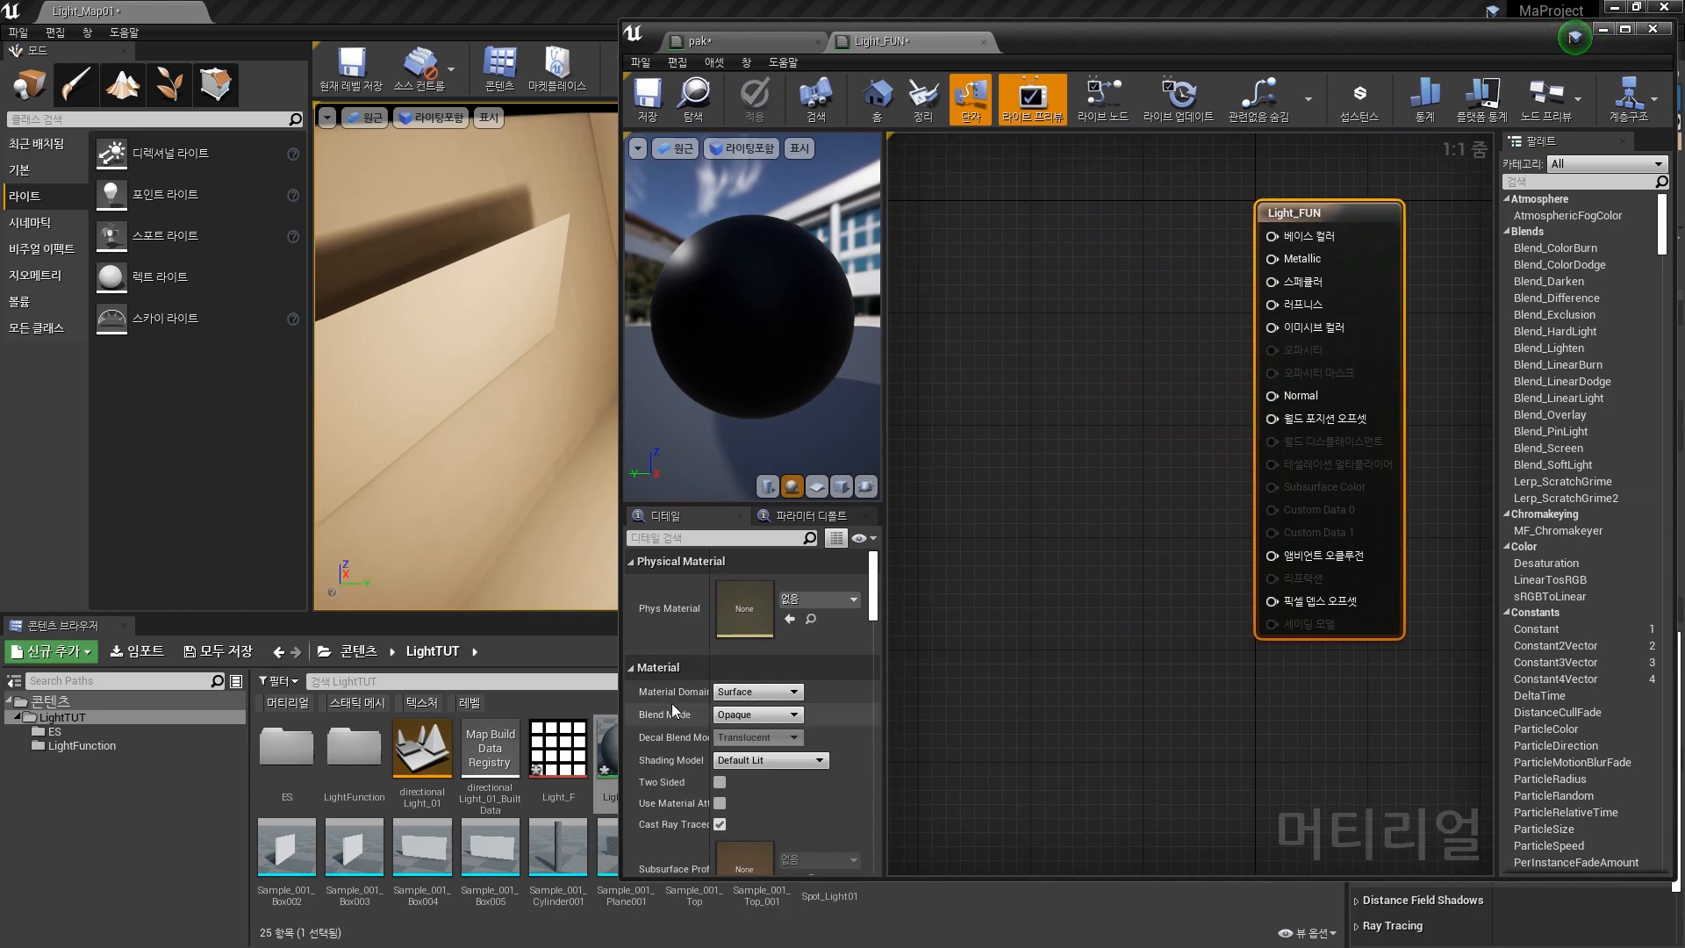
pyautogui.click(760, 692)
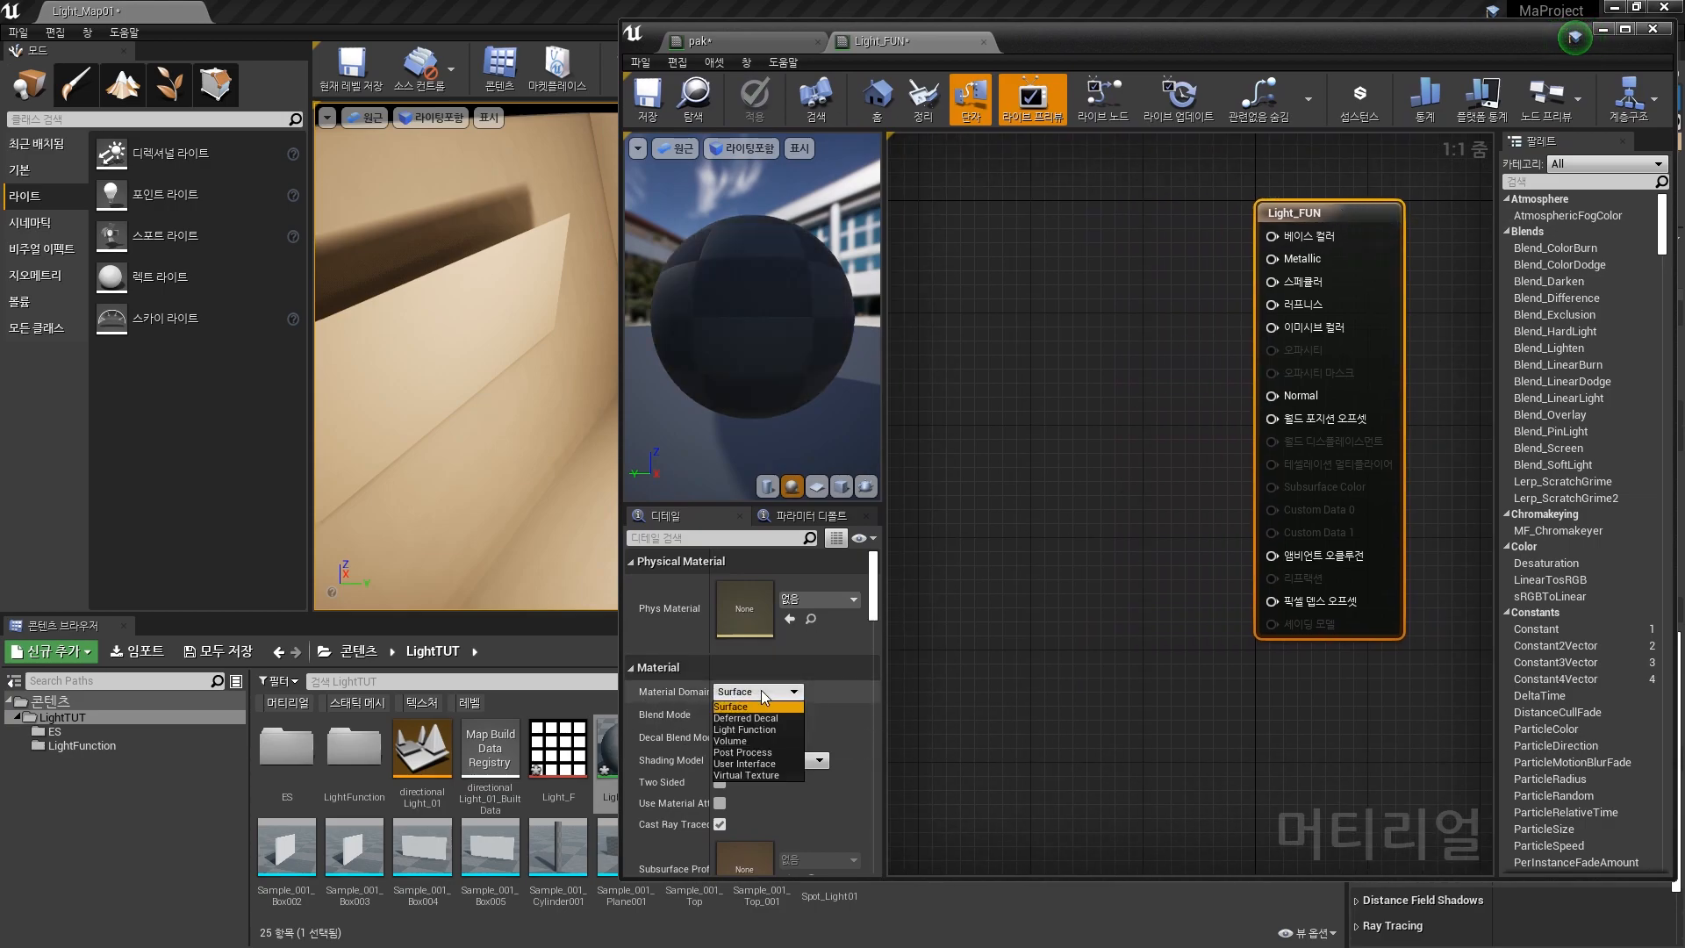
pyautogui.click(761, 730)
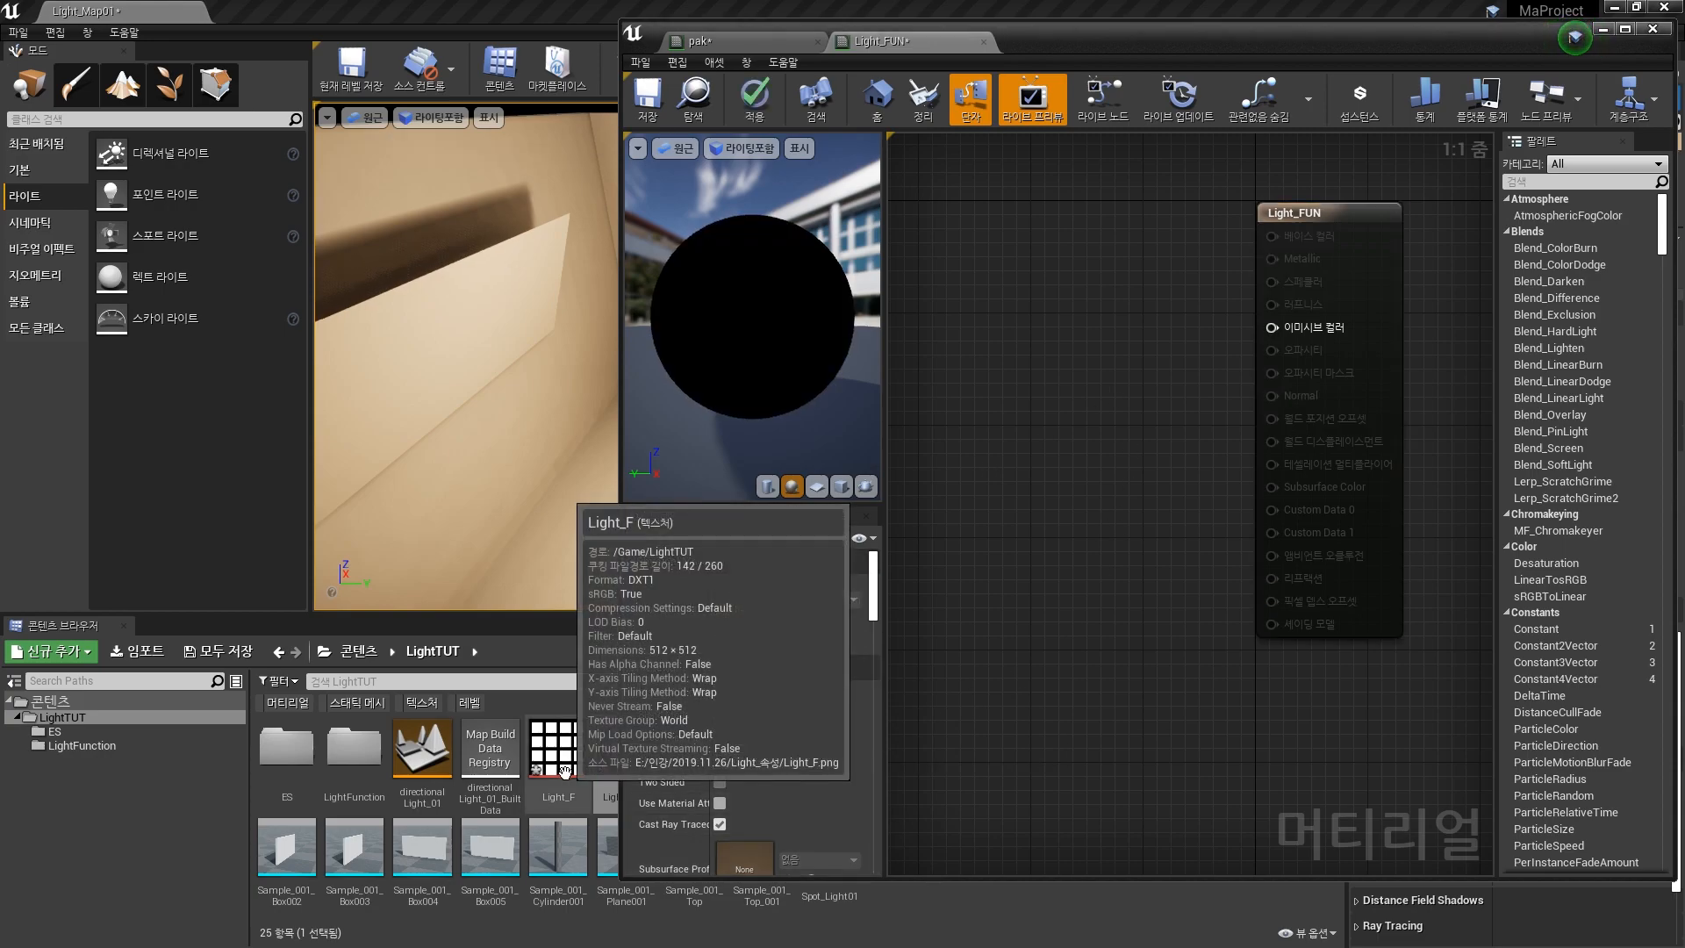
# Step: Add the Light_F texture to the material graph as a Texture Sample and connect its RGB output to Emissive Color
pyautogui.moveTo(564, 771); pyautogui.dragTo(940, 362)
pyautogui.moveTo(1097, 433); pyautogui.dragTo(1216, 571, button='right')
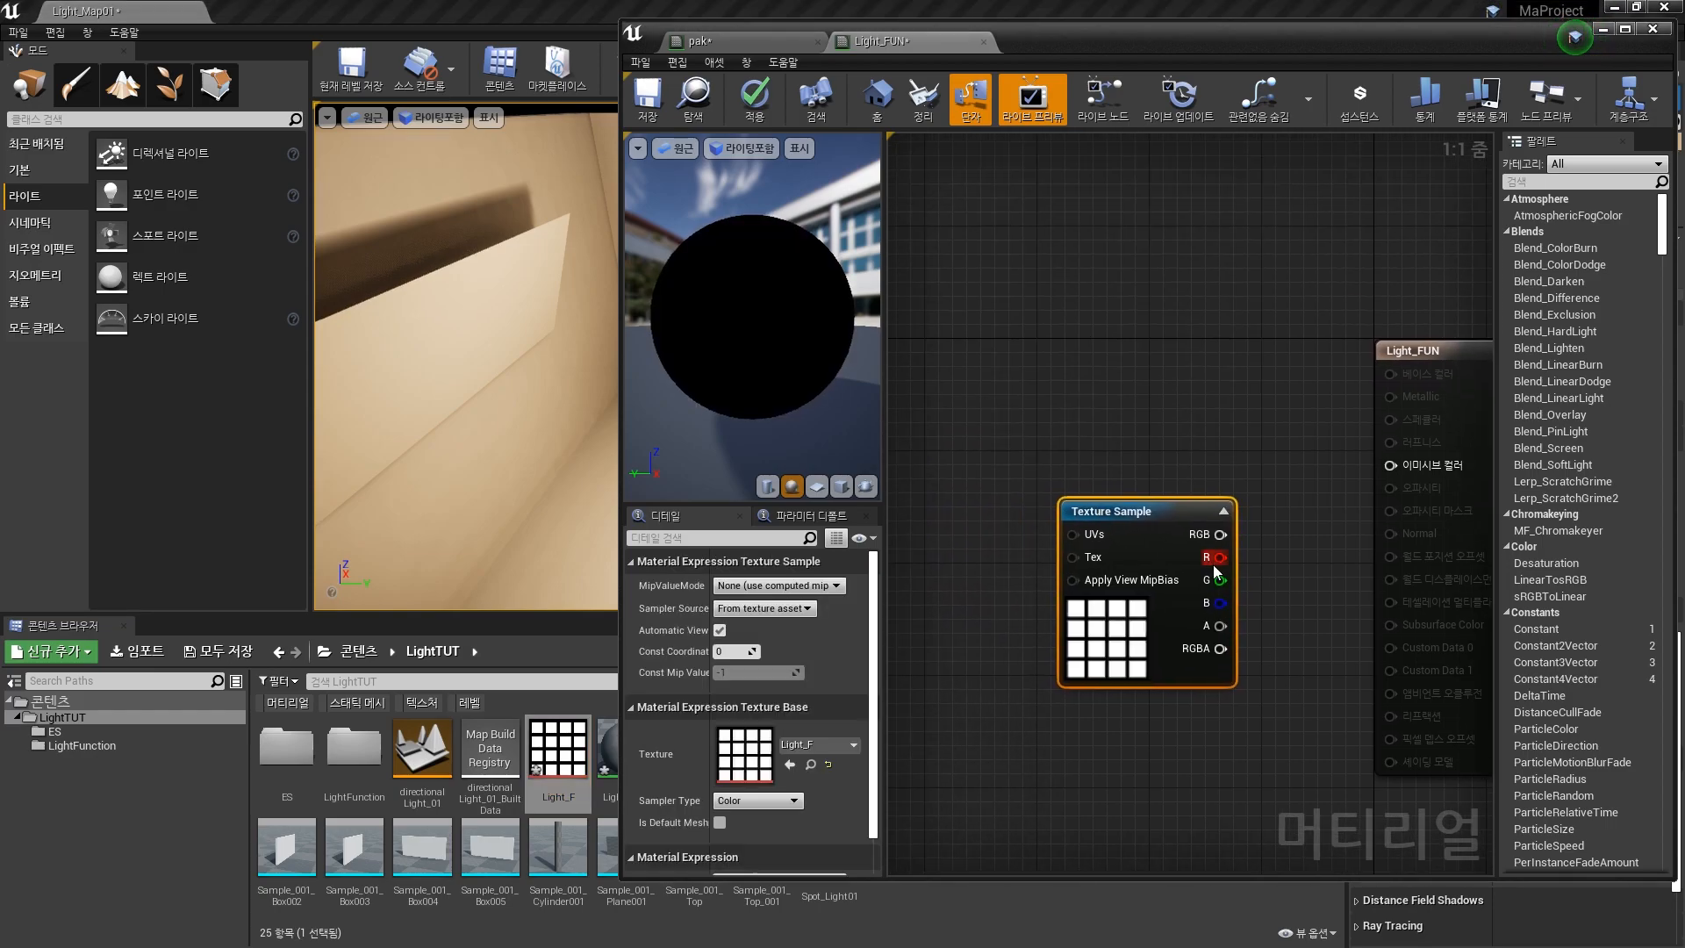
pyautogui.moveTo(1139, 507); pyautogui.dragTo(1036, 432)
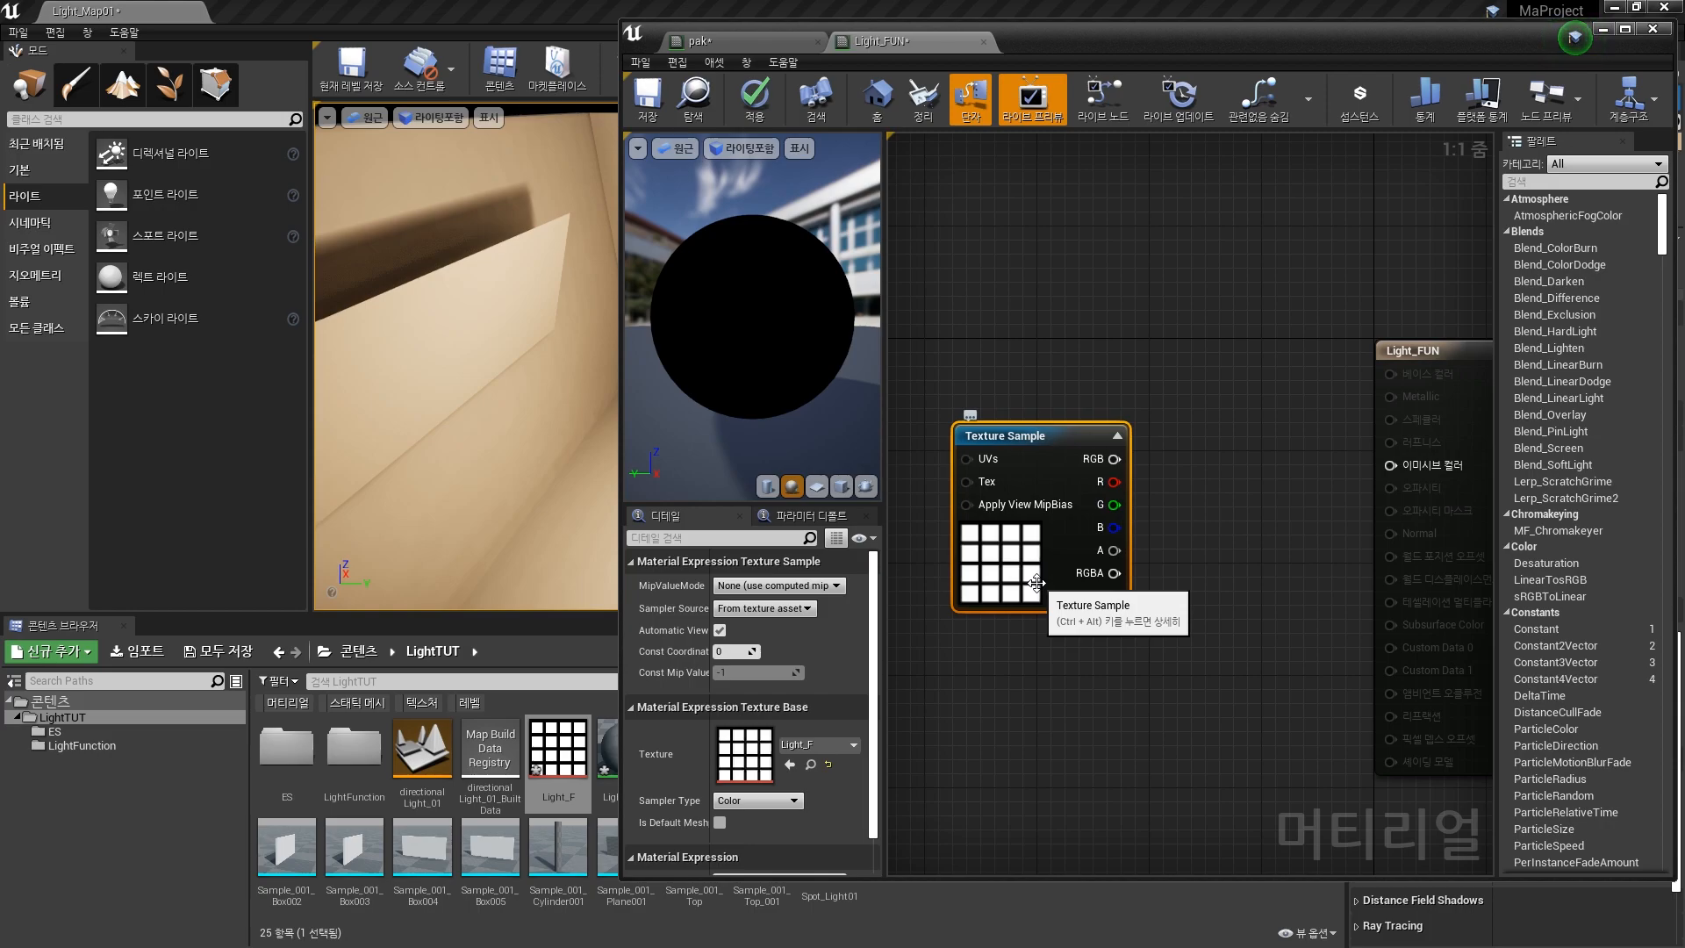
pyautogui.moveTo(1162, 497); pyautogui.dragTo(1211, 483, button='right')
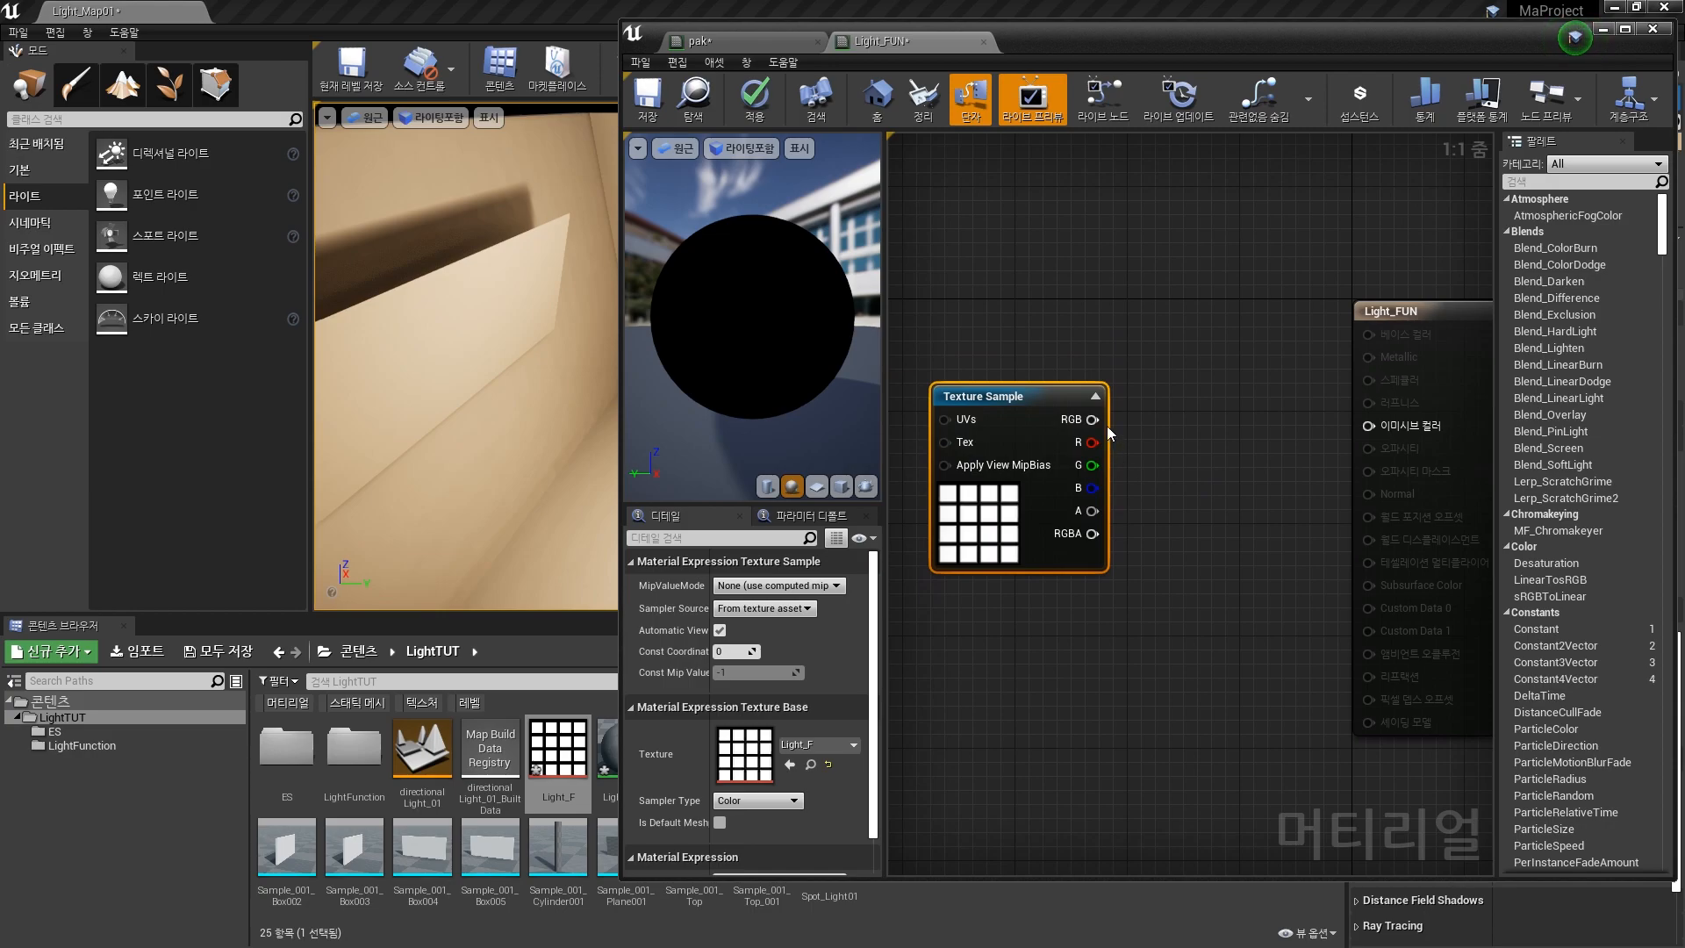
pyautogui.moveTo(1092, 420); pyautogui.dragTo(1382, 429)
pyautogui.moveTo(976, 544); pyautogui.dragTo(1032, 544)
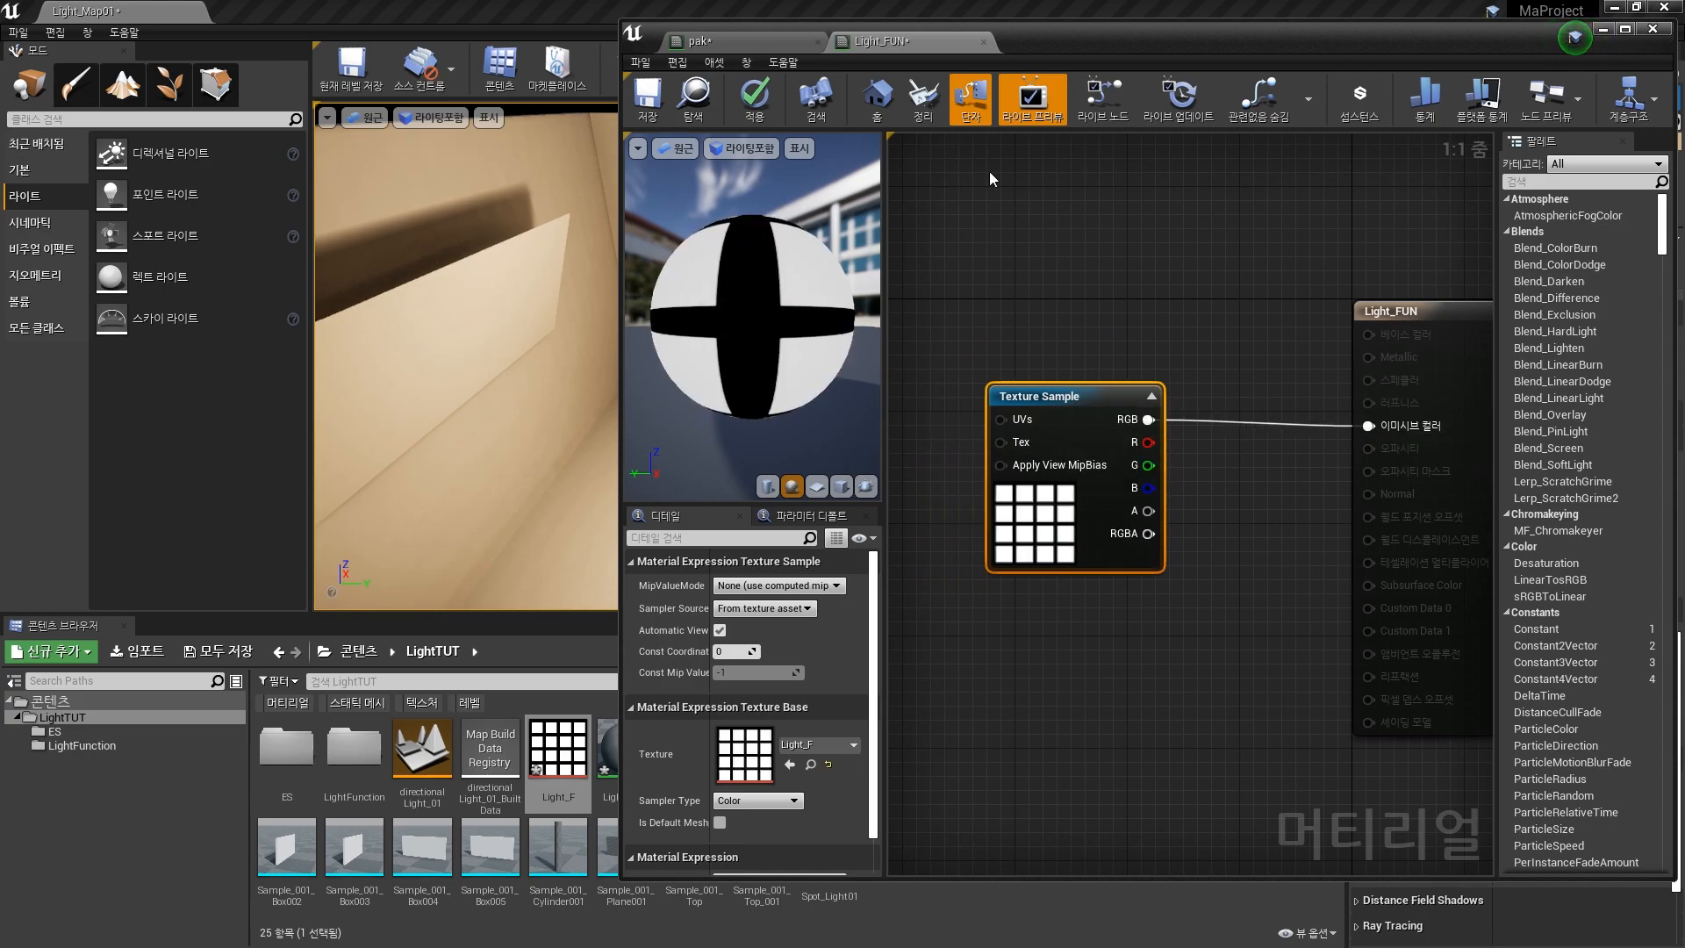
# Step: Save the Light_FUN material and minimize its editor to return to the room scene
pyautogui.moveTo(1044, 40); pyautogui.dragTo(1145, 44)
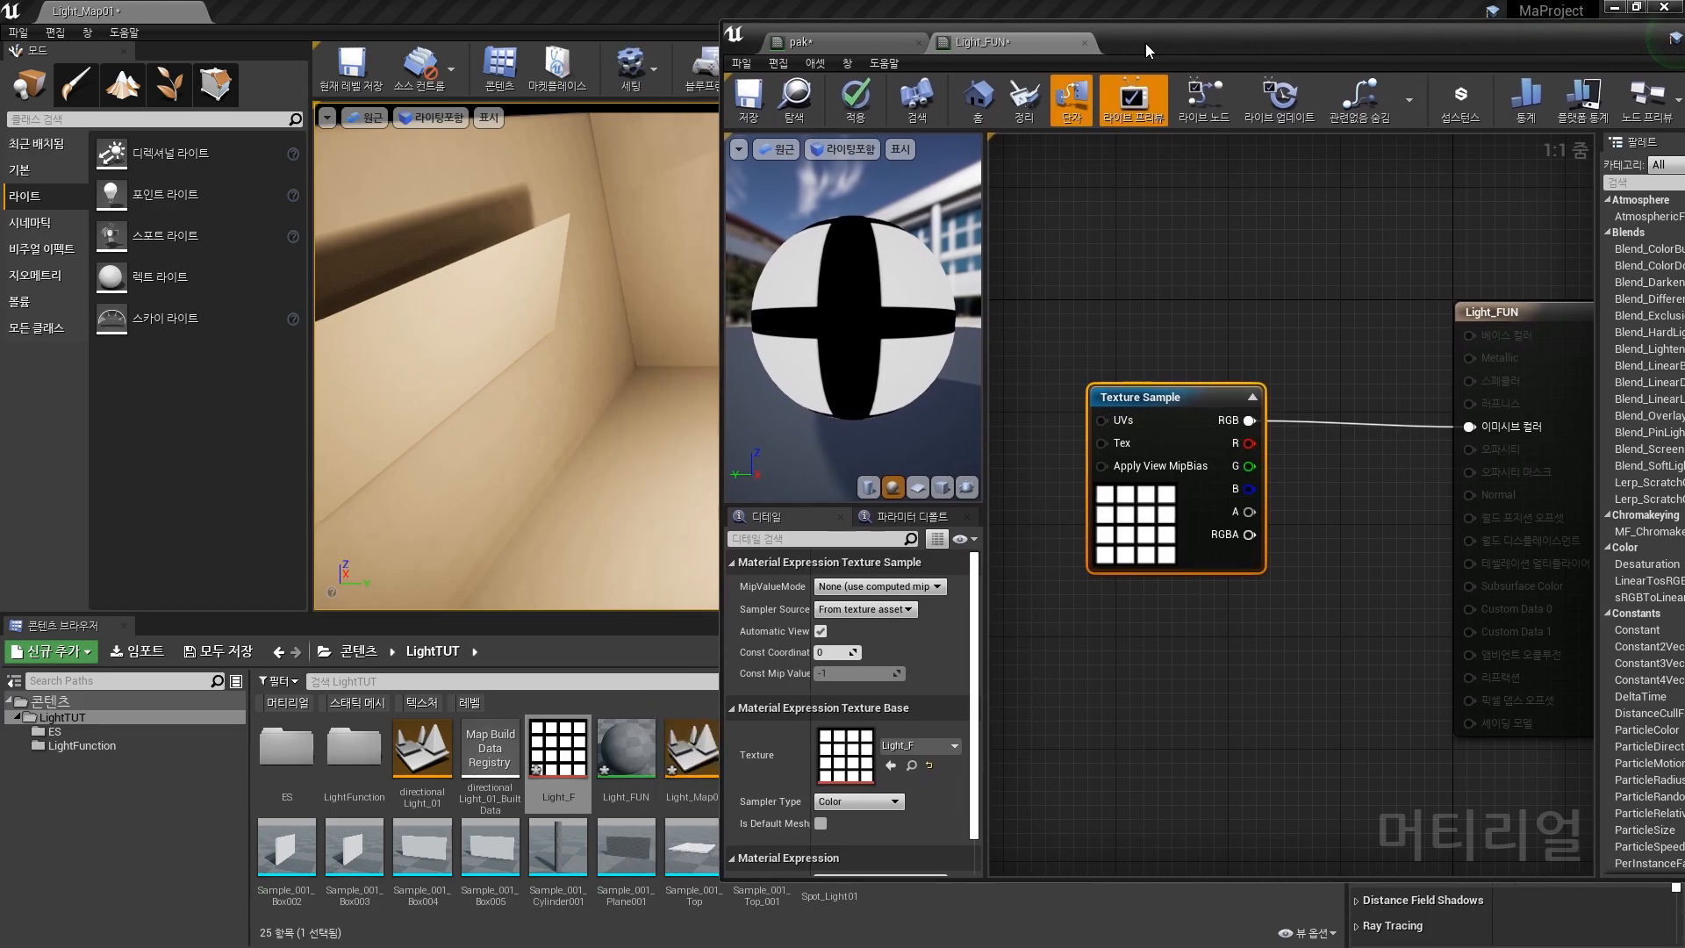
pyautogui.click(760, 102)
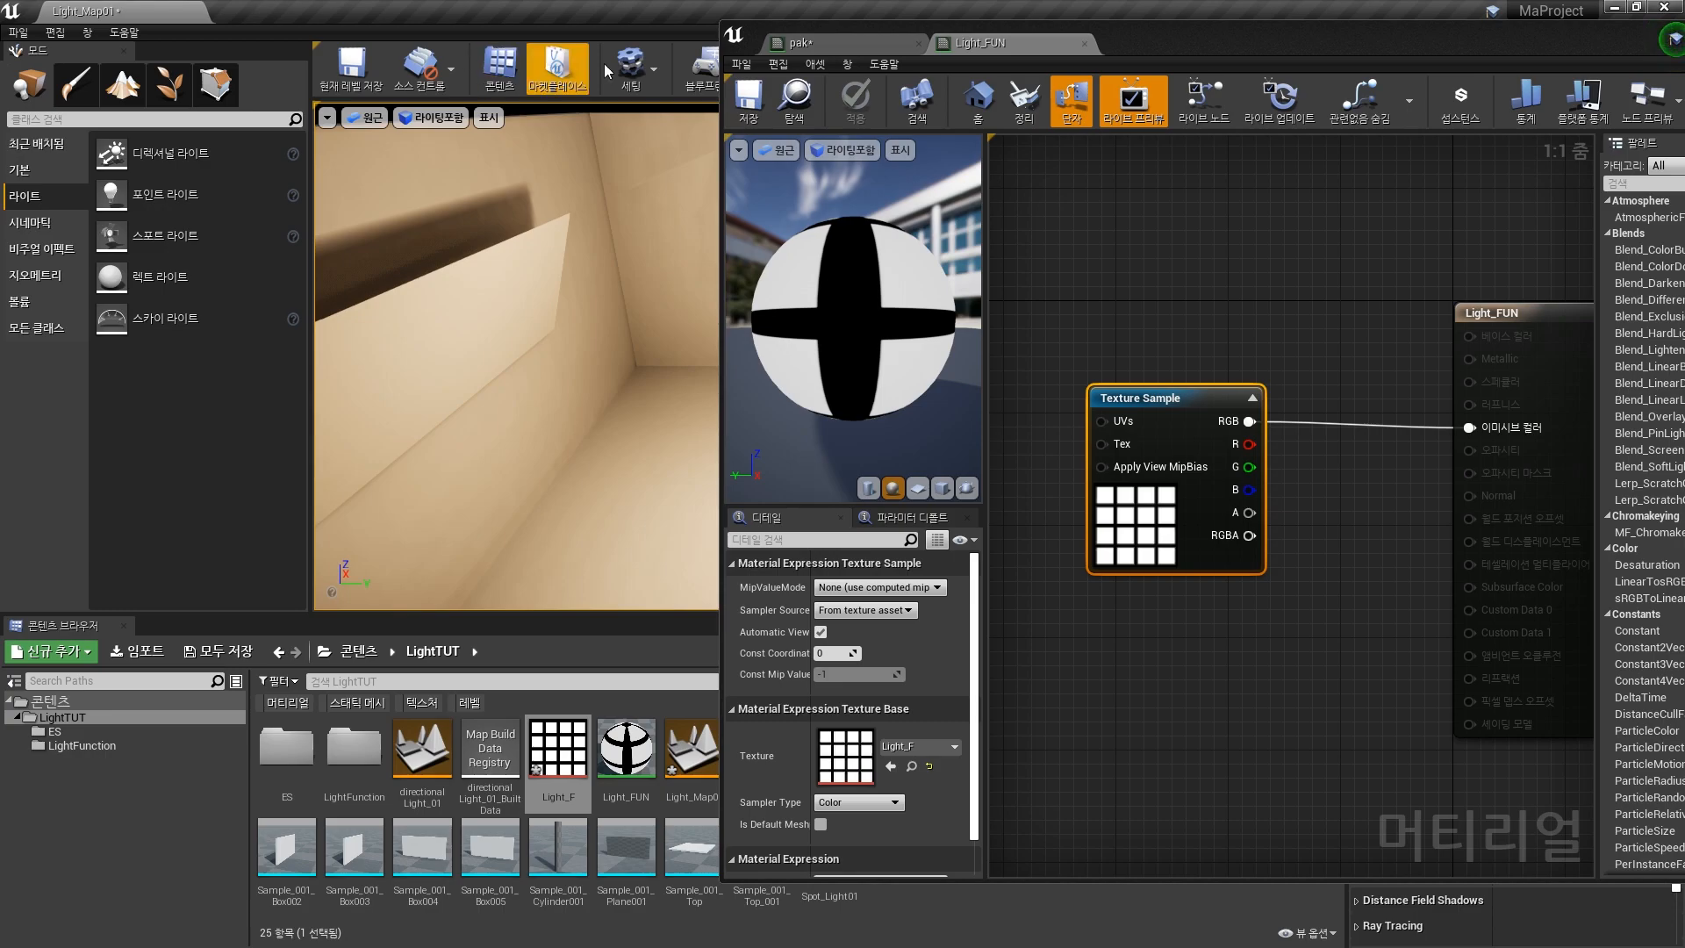
pyautogui.moveTo(1132, 37); pyautogui.dragTo(885, 184)
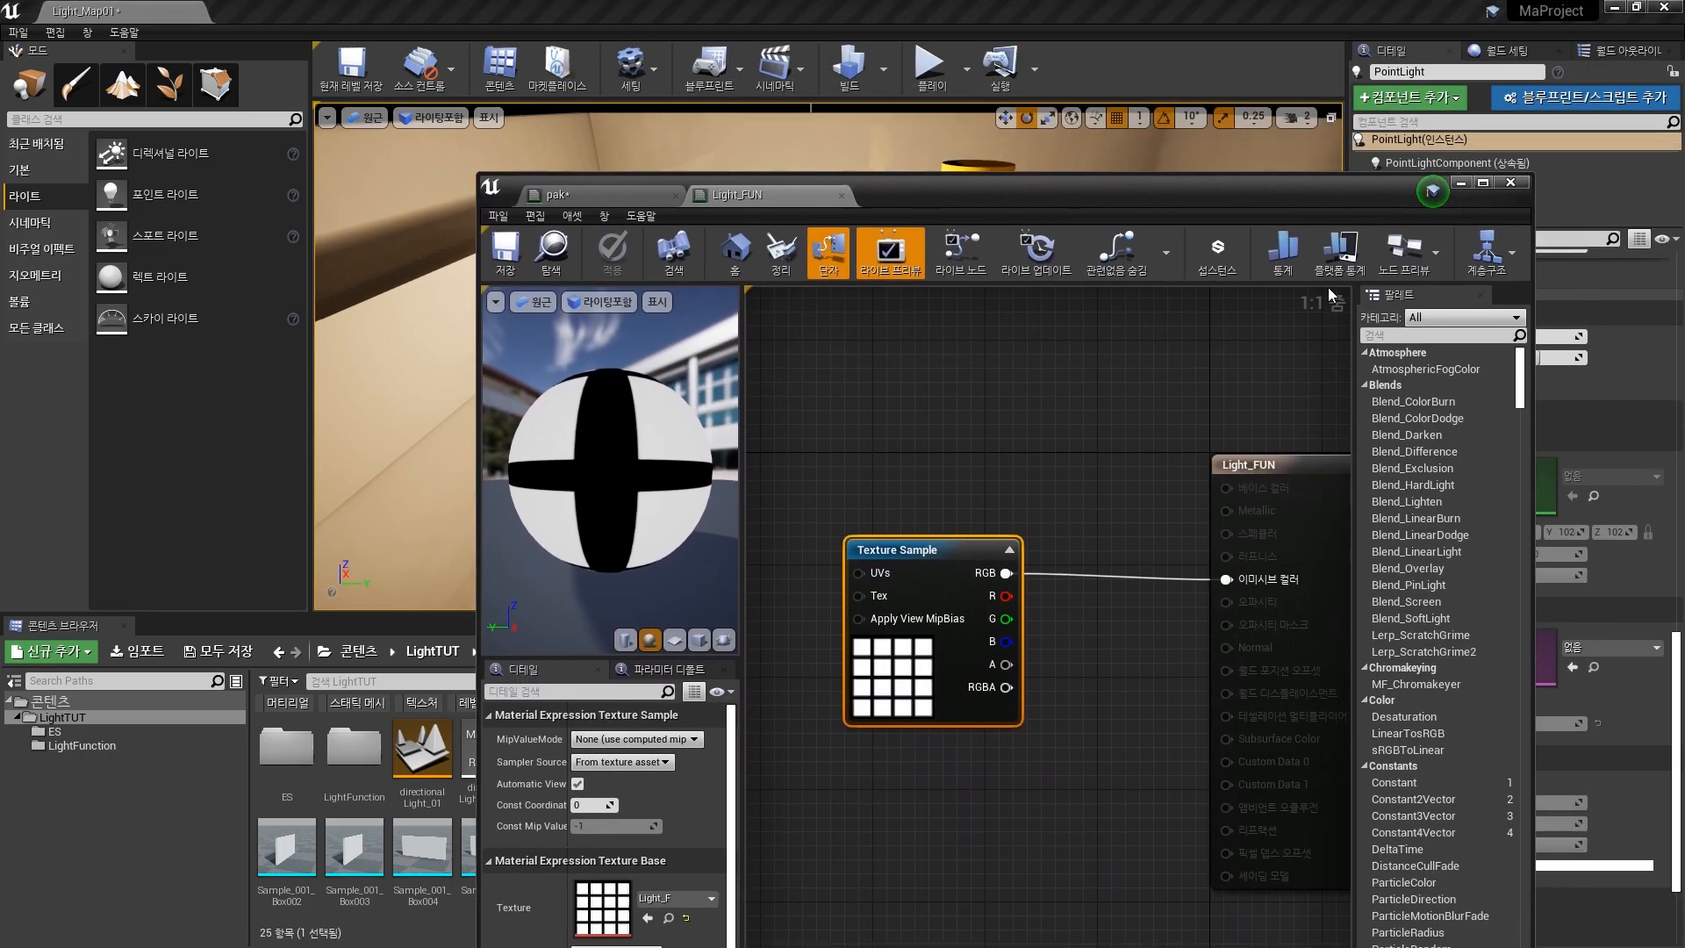
pyautogui.click(1460, 182)
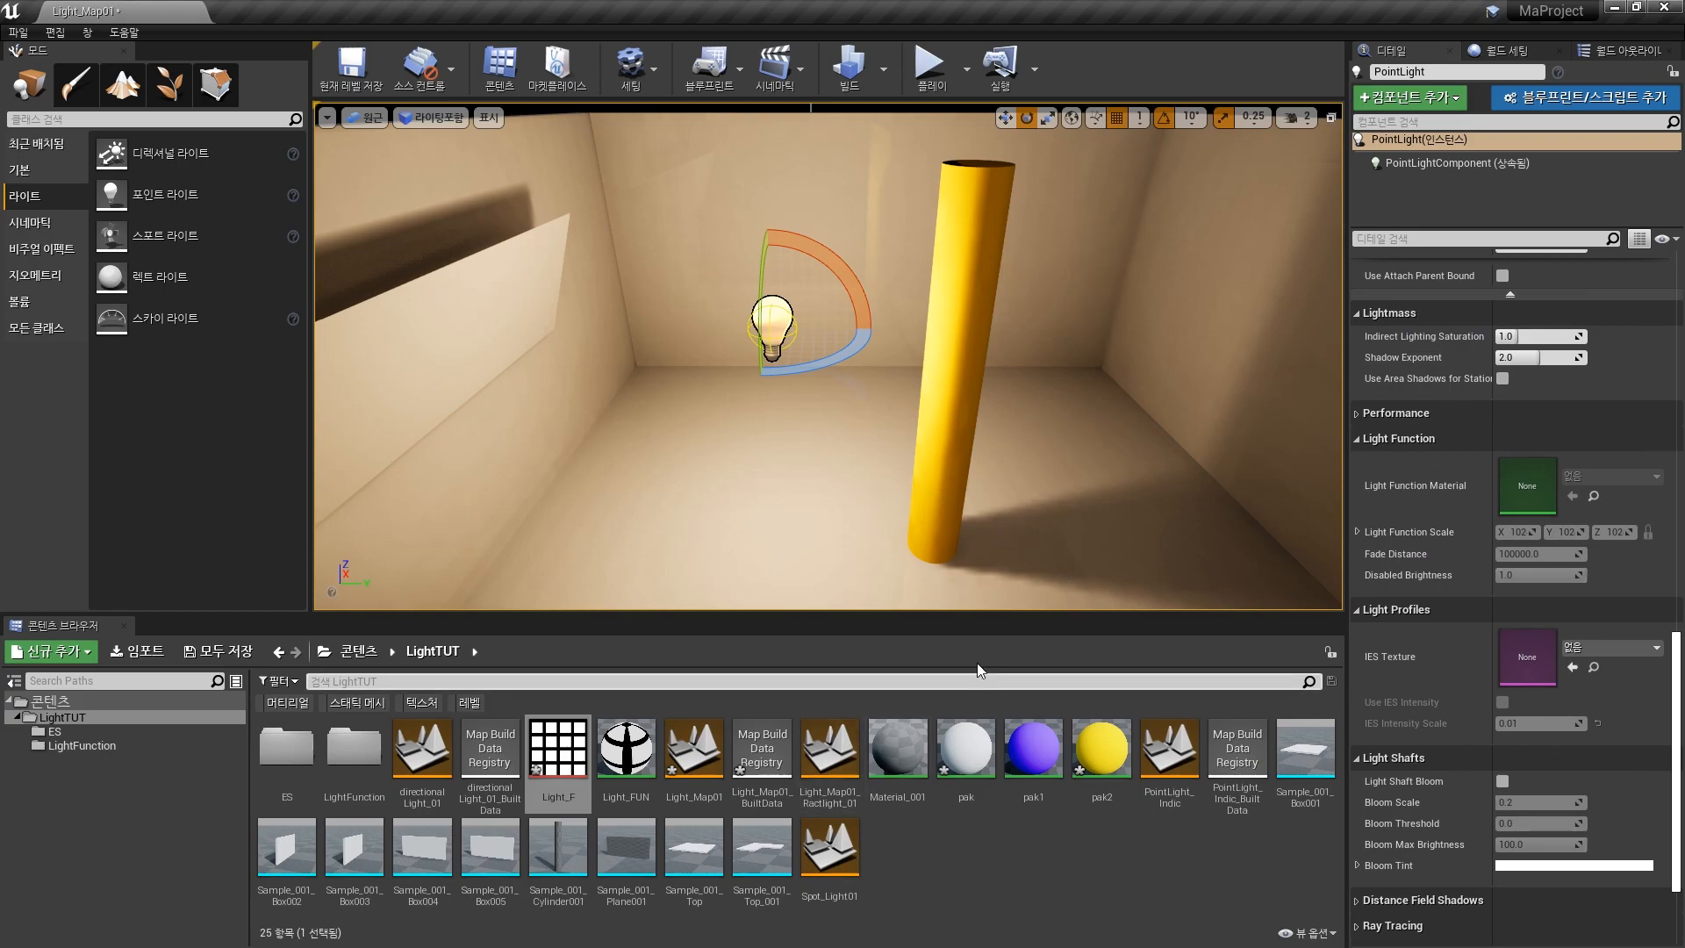
# Step: Set the point light's mobility to Movable
pyautogui.click(627, 748)
pyautogui.moveTo(632, 748)
pyautogui.mouseDown()
pyautogui.moveTo(1167, 827)
pyautogui.moveTo(1531, 478)
pyautogui.moveTo(631, 735)
pyautogui.moveTo(630, 751)
pyautogui.mouseUp()
pyautogui.moveTo(1676, 642); pyautogui.dragTo(1683, 246)
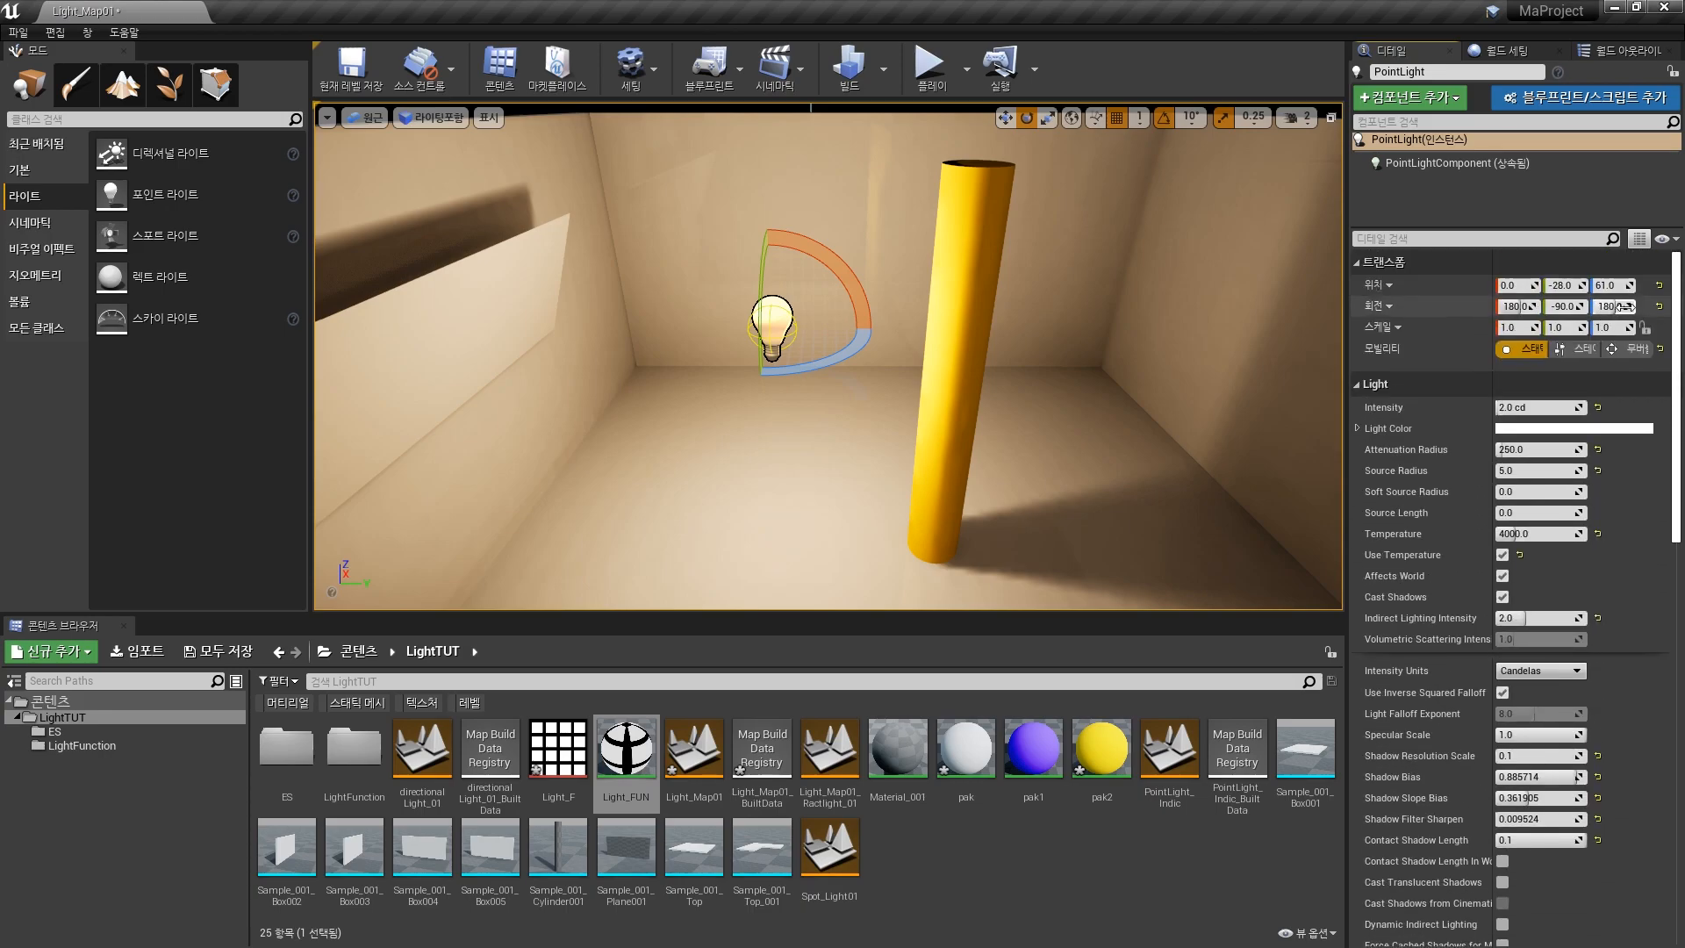
pyautogui.click(1635, 348)
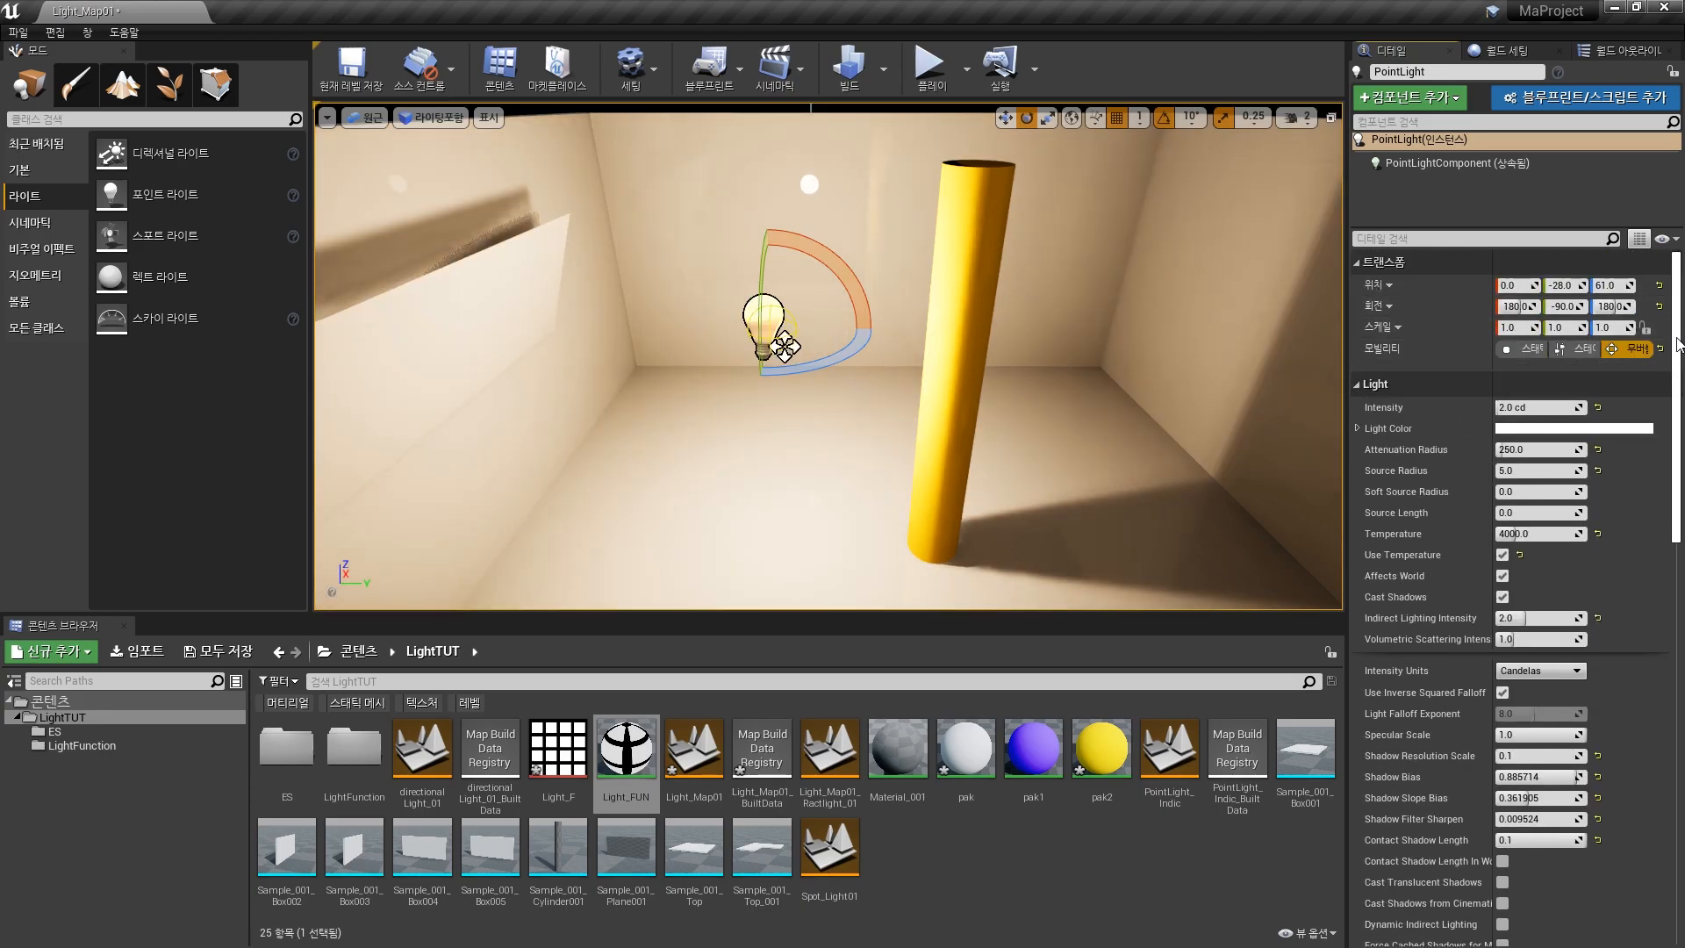
# Step: Assign the Light_FUN material as the point light's Light Function Material
pyautogui.scroll(-10, 1662, 492)
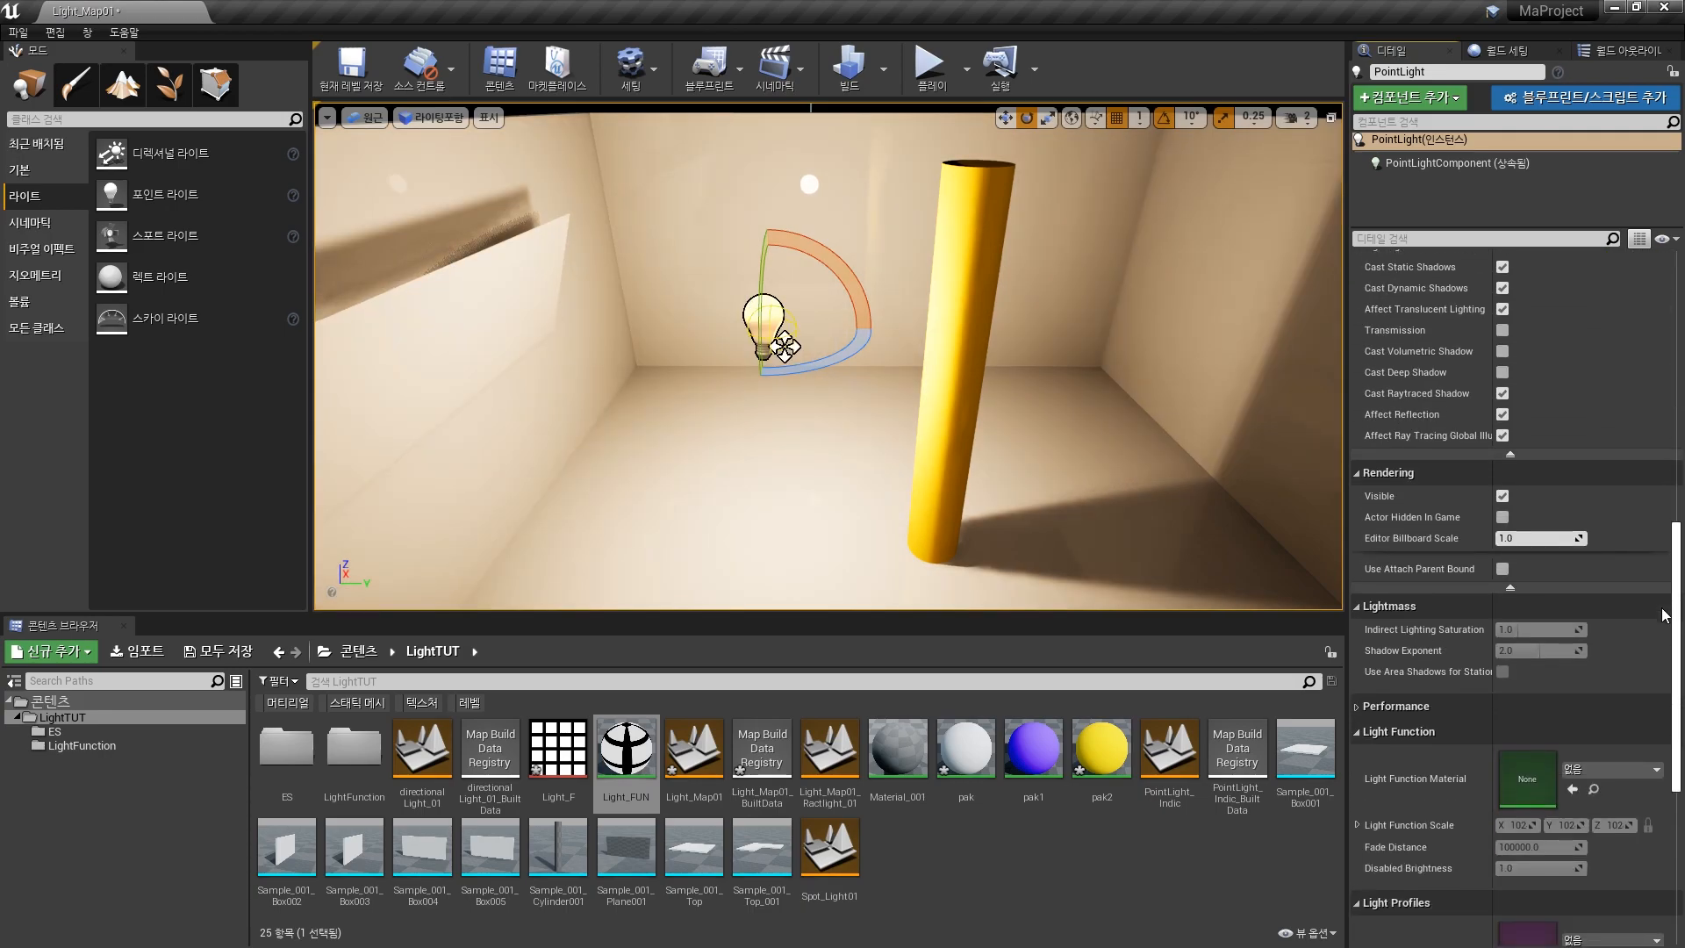
pyautogui.scroll(2, 1665, 612)
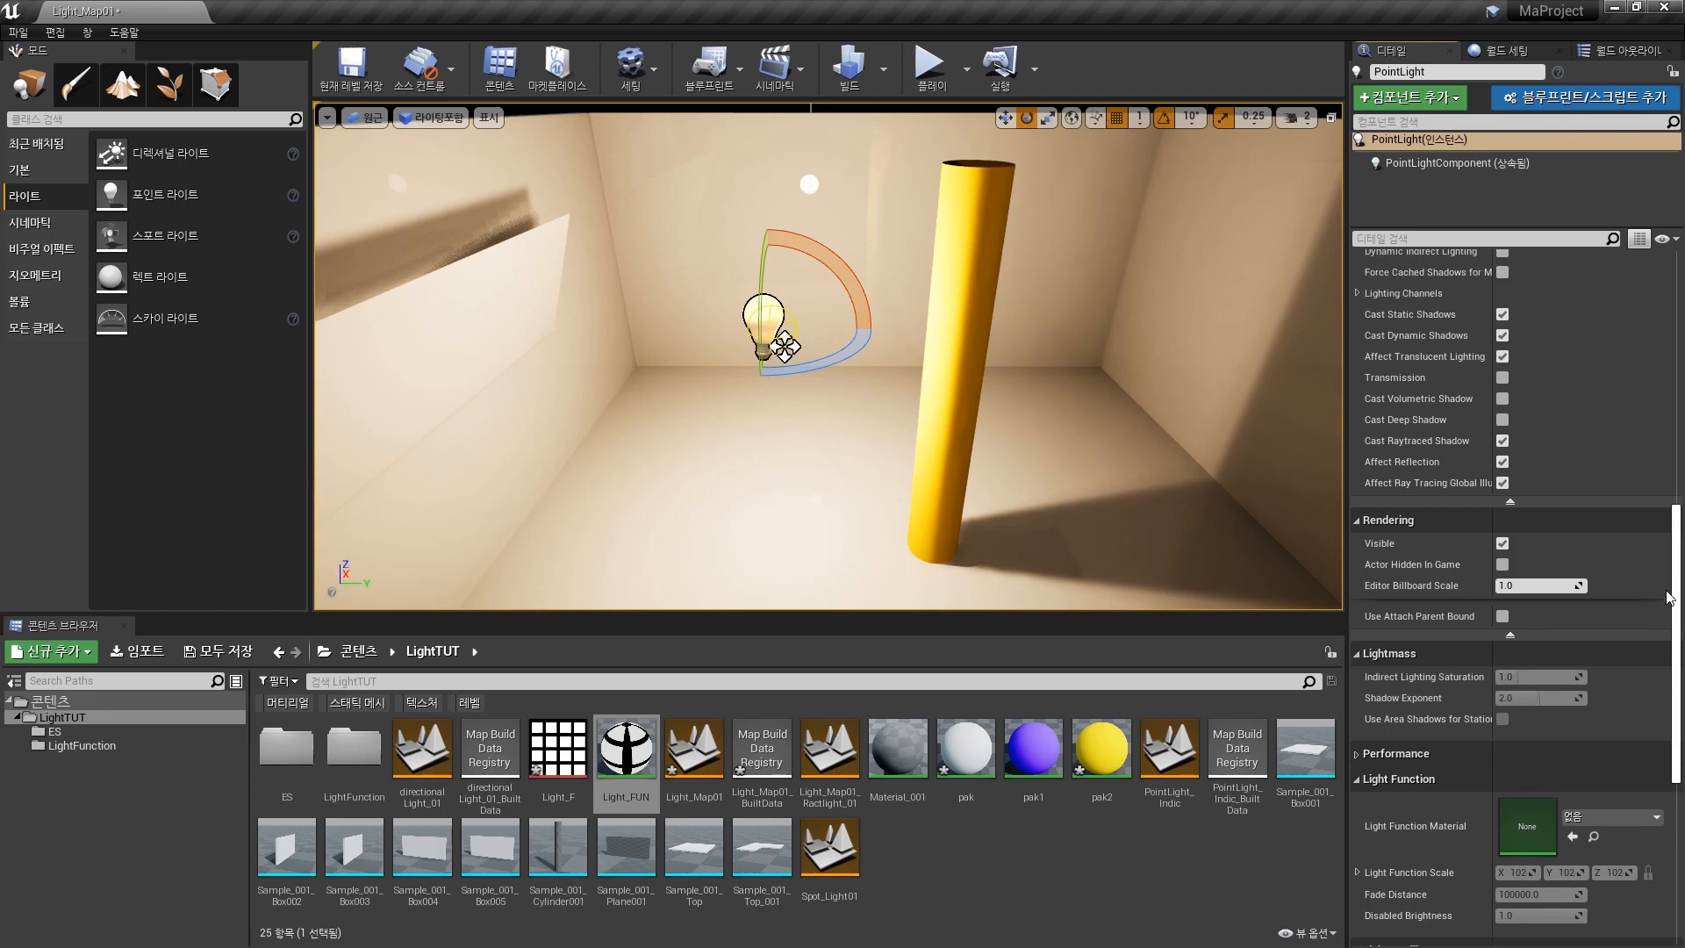
pyautogui.scroll(-6, 1668, 605)
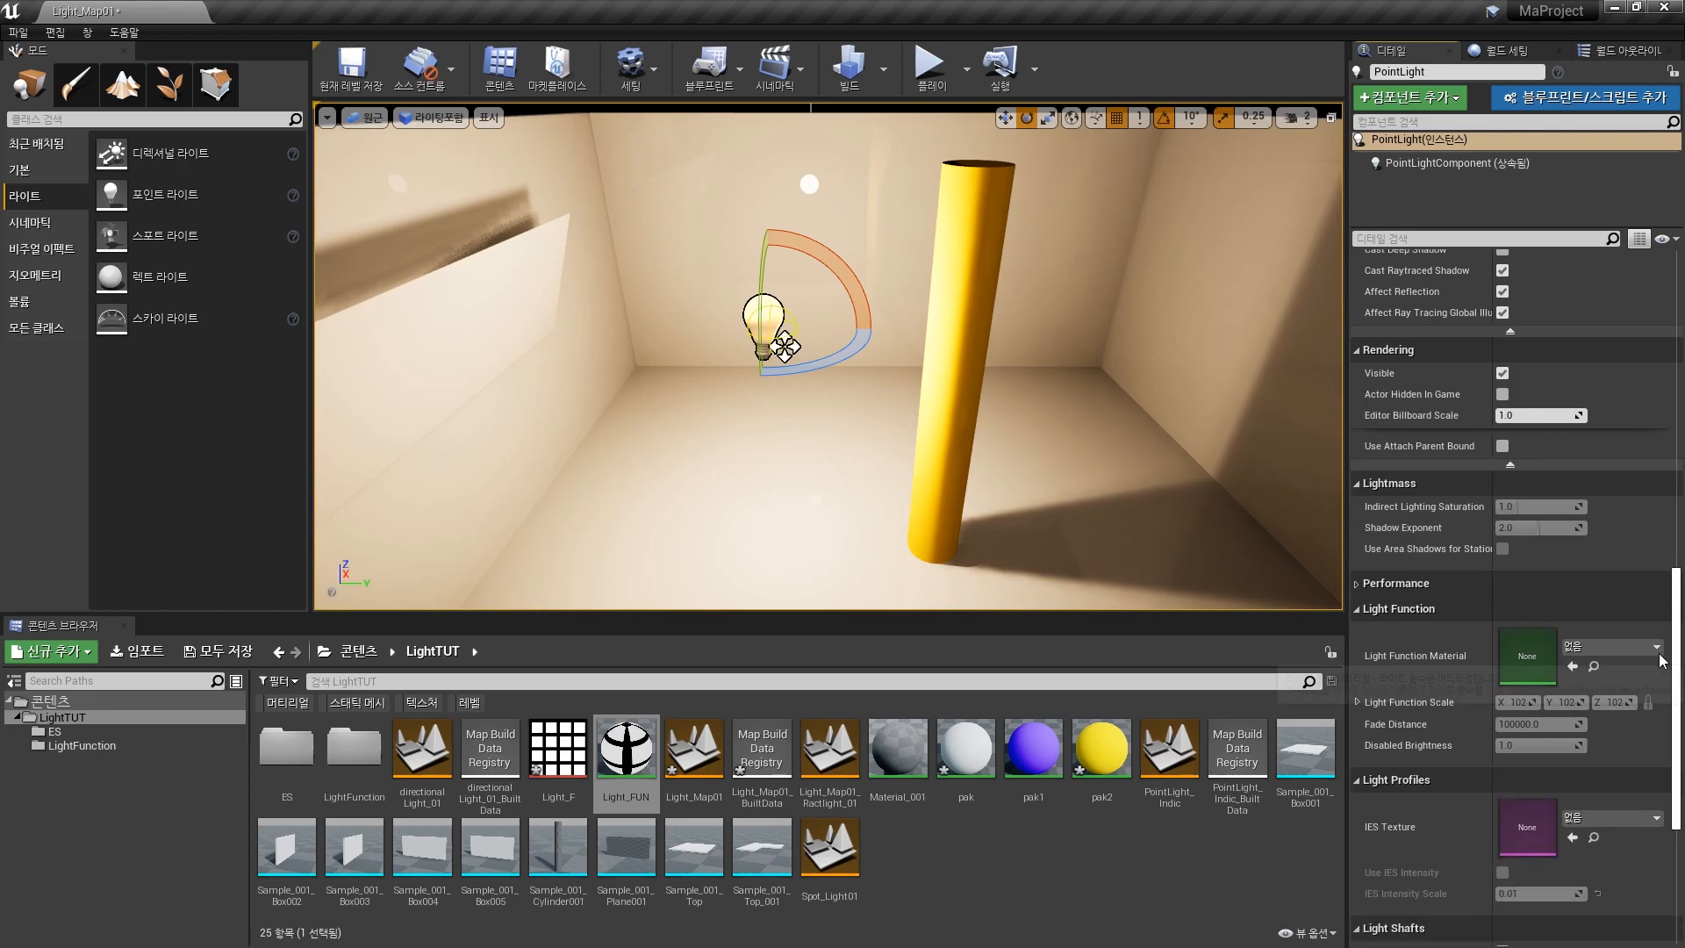
pyautogui.moveTo(626, 750); pyautogui.dragTo(1536, 680)
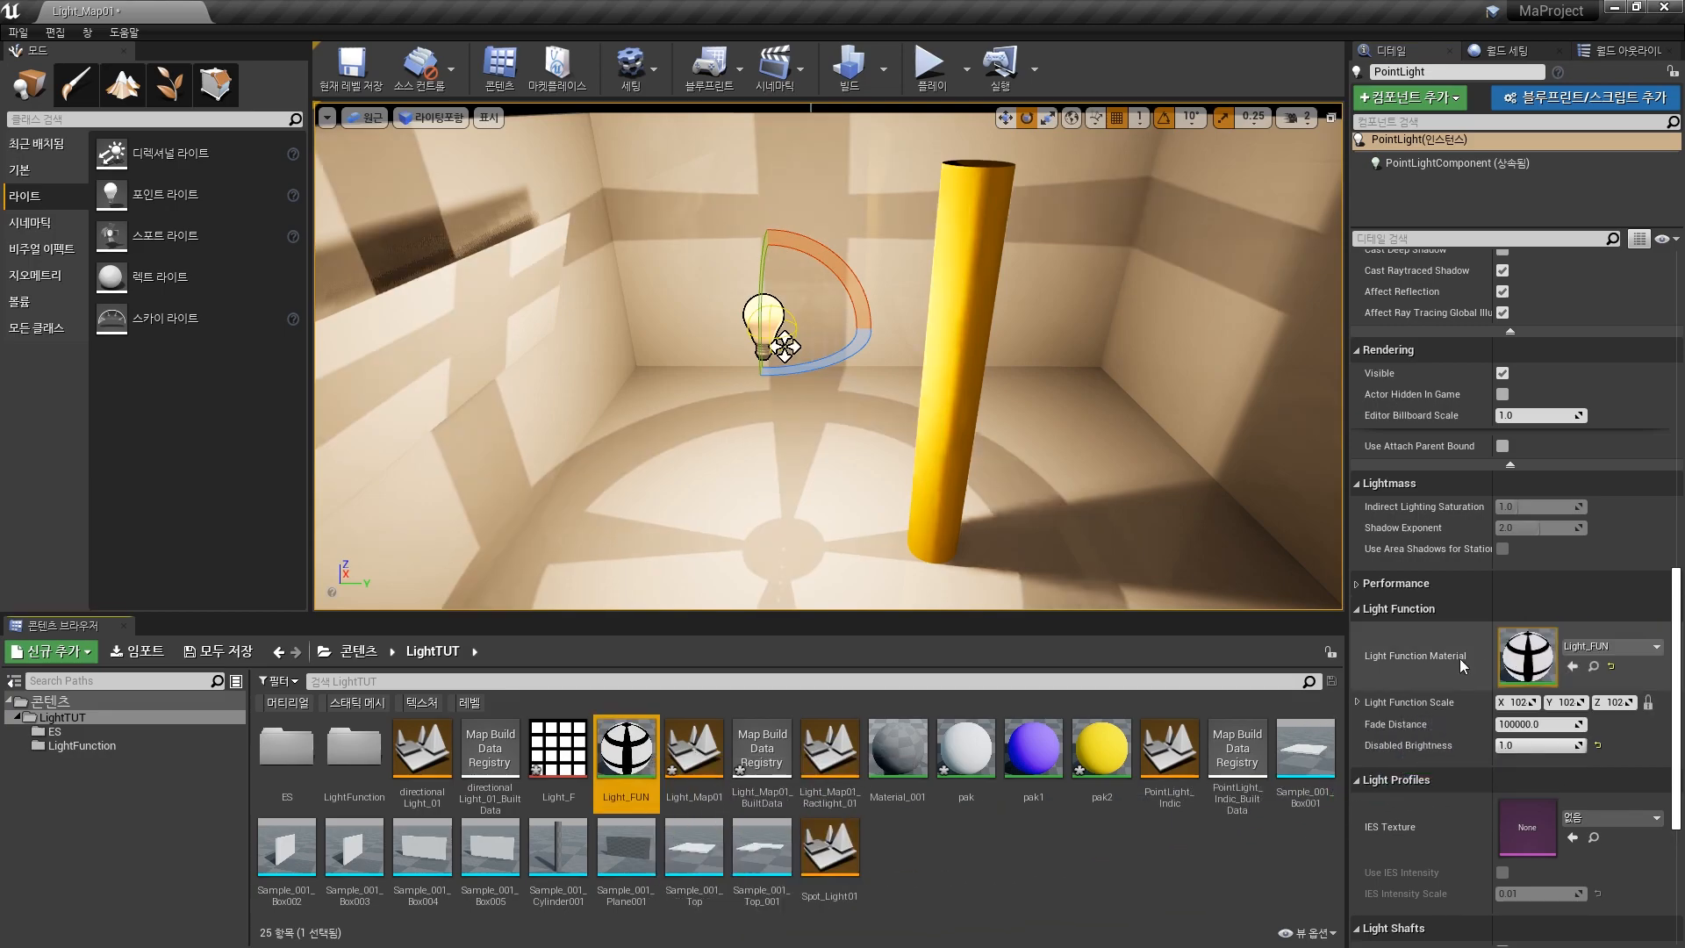
# Step: Try the point light's Intensity at 1 cd and at about 27.5 cd to compare the projected grid pattern
pyautogui.moveTo(952, 327); pyautogui.dragTo(959, 364, button='right')
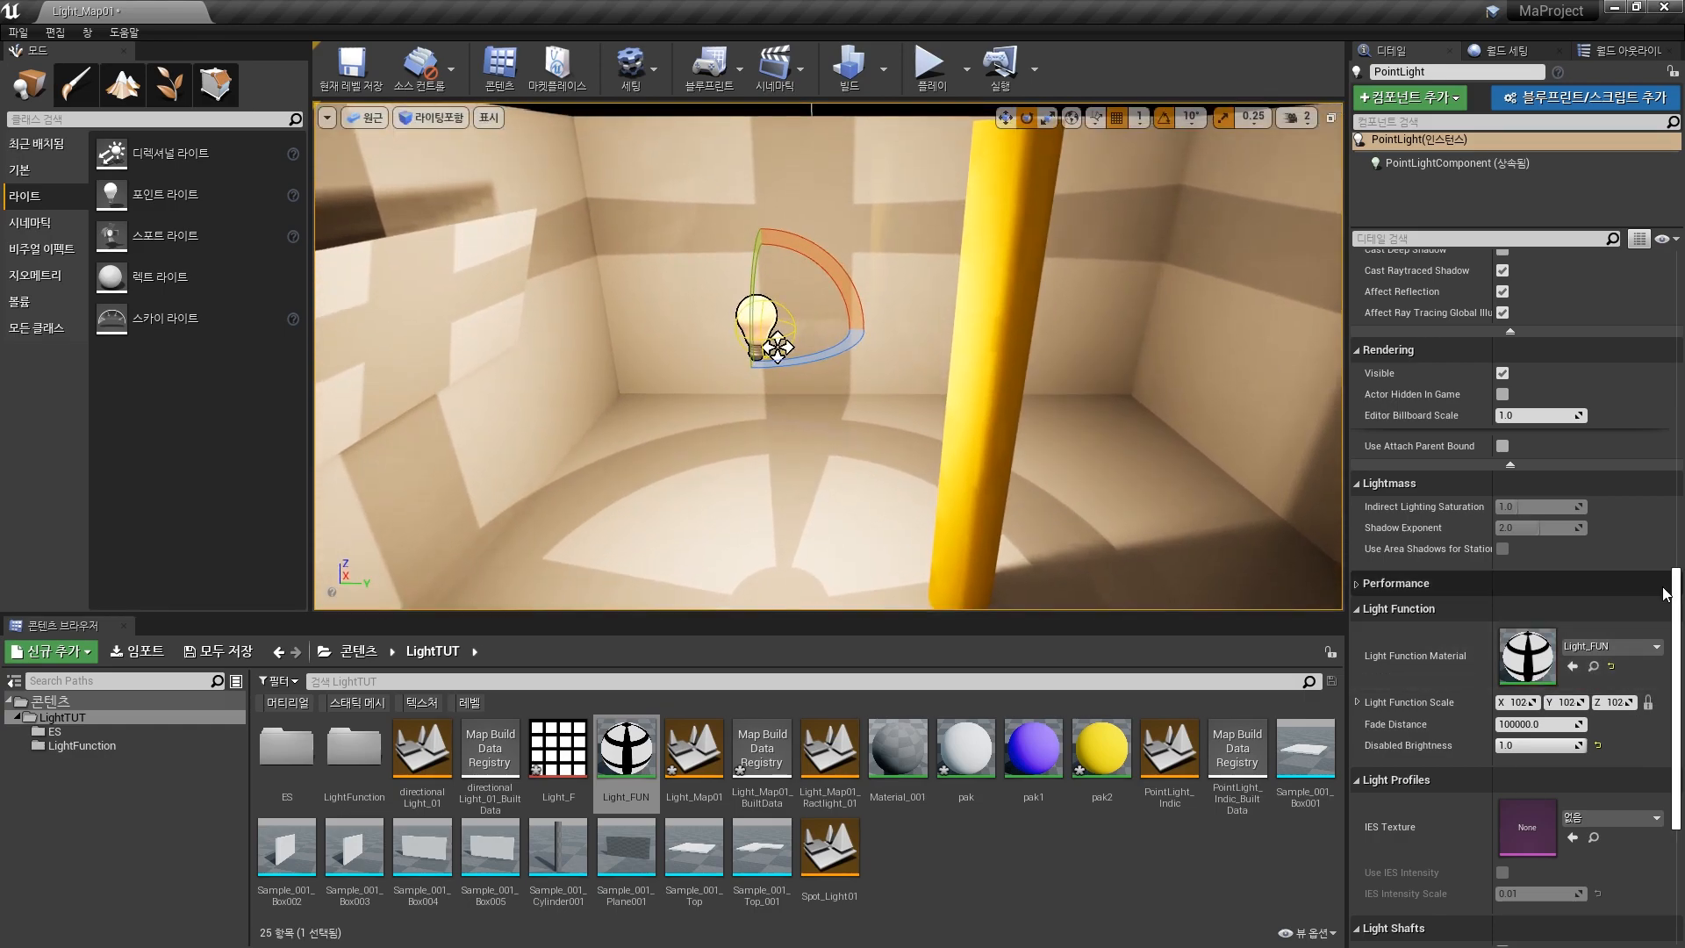
pyautogui.moveTo(1676, 584); pyautogui.dragTo(1679, 263)
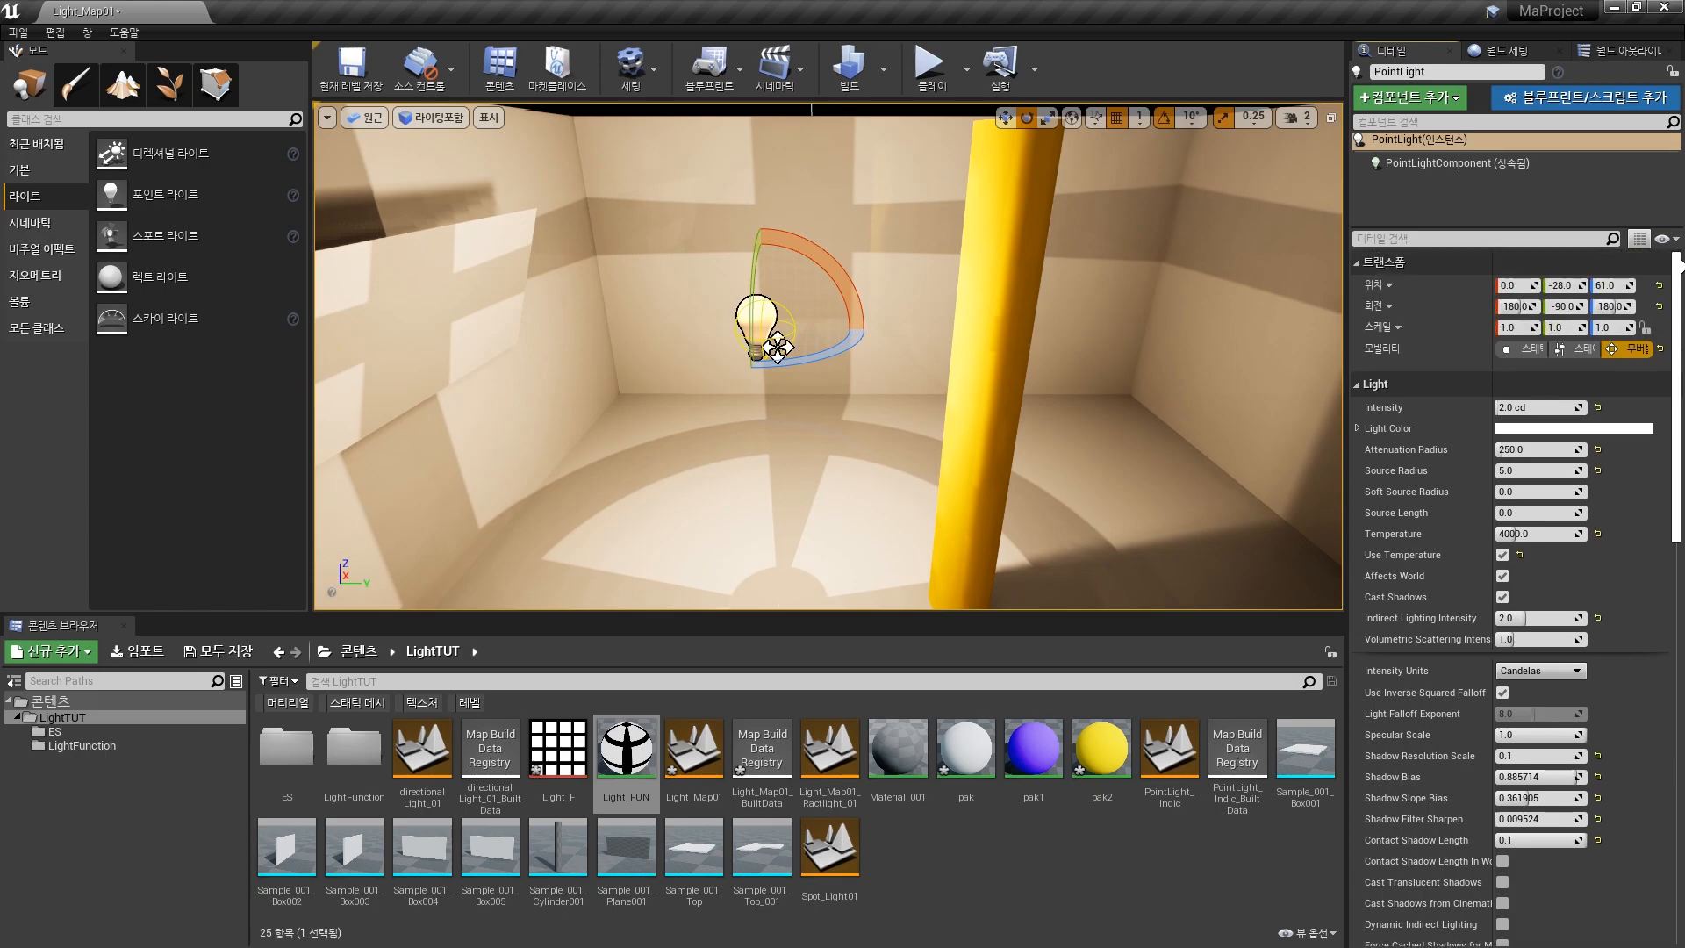
pyautogui.click(1548, 408)
pyautogui.write('1')
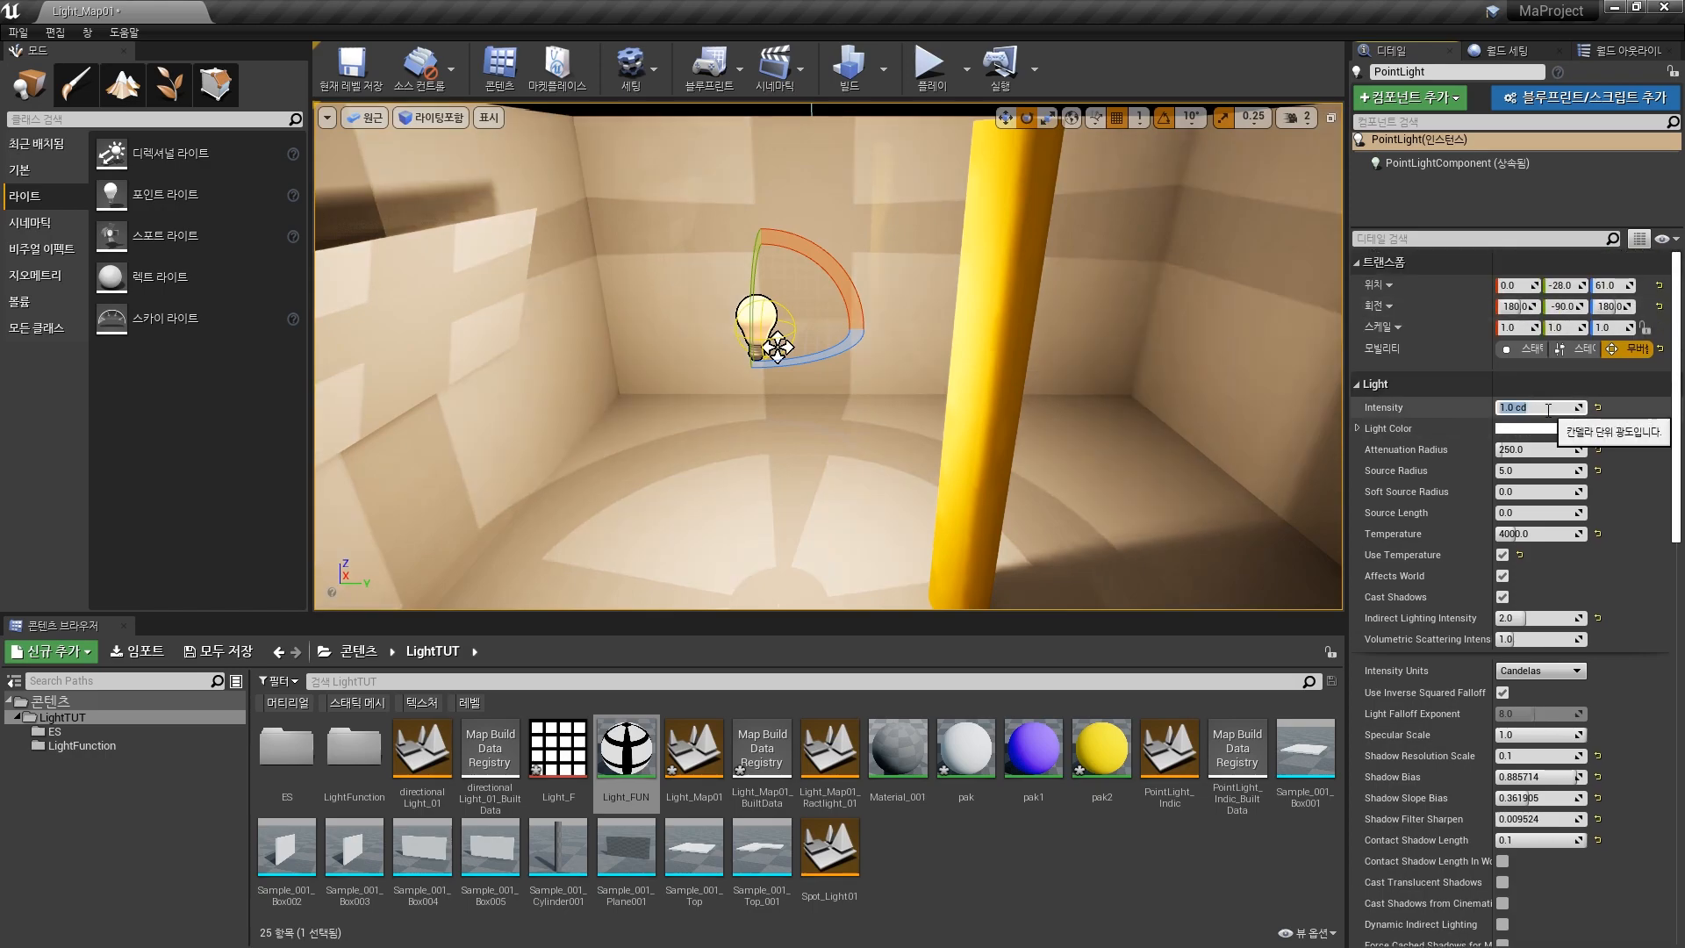
pyautogui.press('Return')
pyautogui.moveTo(1528, 407)
pyautogui.mouseDown()
pyautogui.moveTo(1483, 408)
pyautogui.moveTo(1549, 408)
pyautogui.moveTo(1528, 408)
pyautogui.mouseUp()
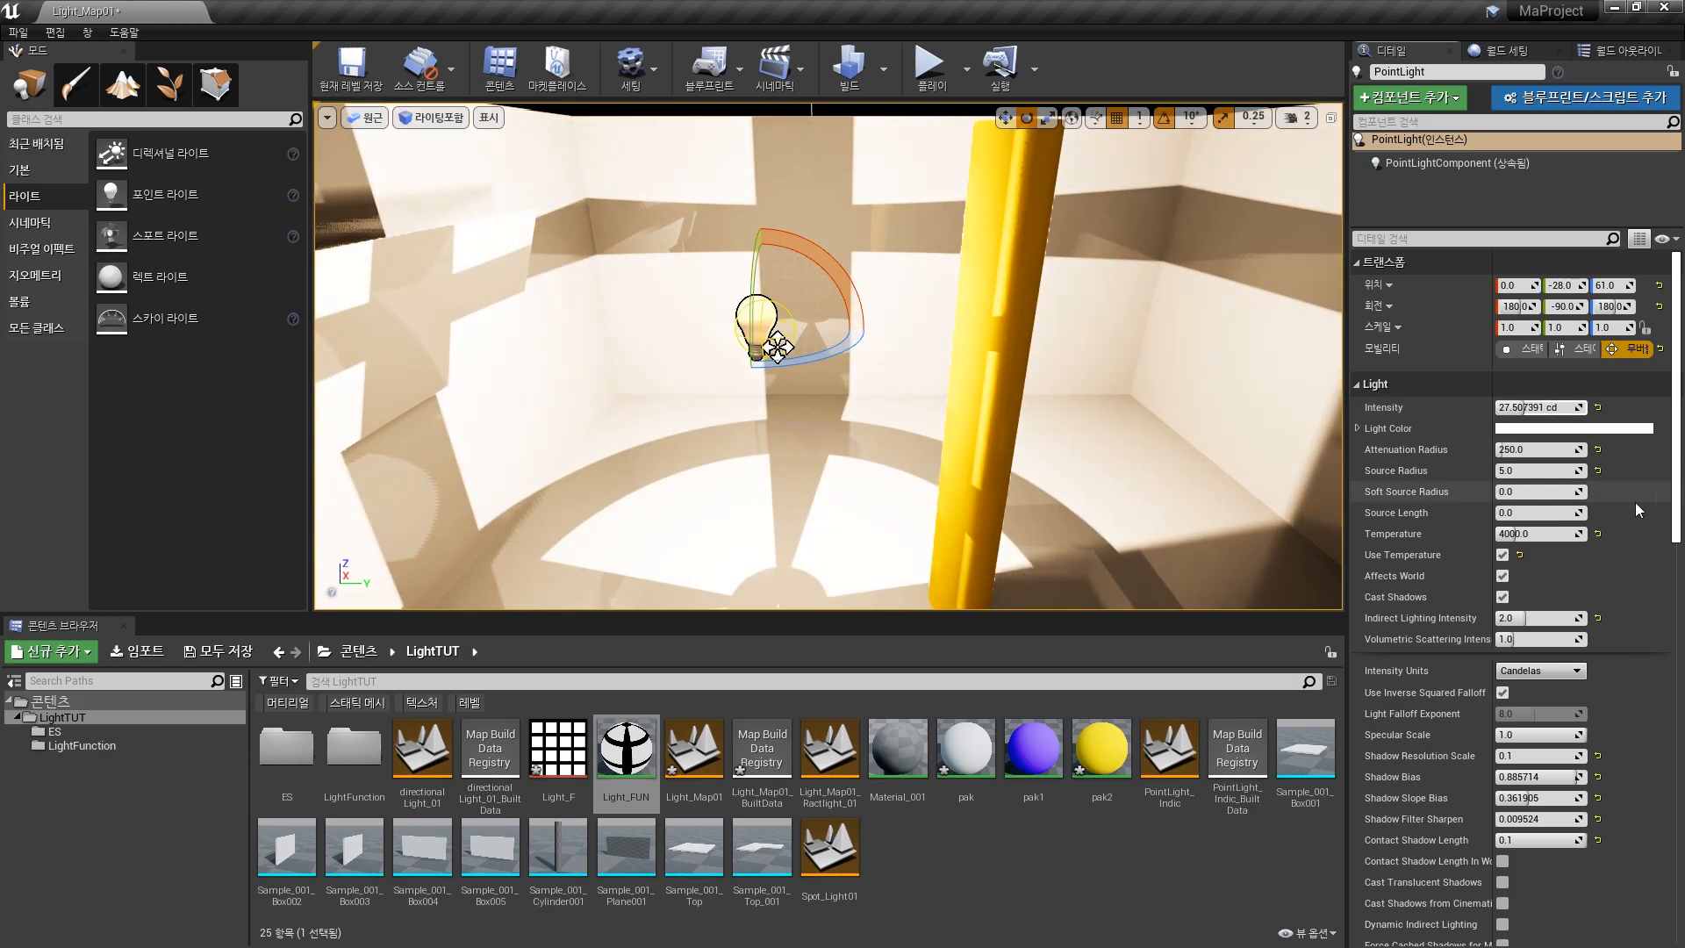
# Step: Enter 1.0 as the Disabled Brightness of the point light's light function
pyautogui.moveTo(1678, 465); pyautogui.dragTo(1681, 738)
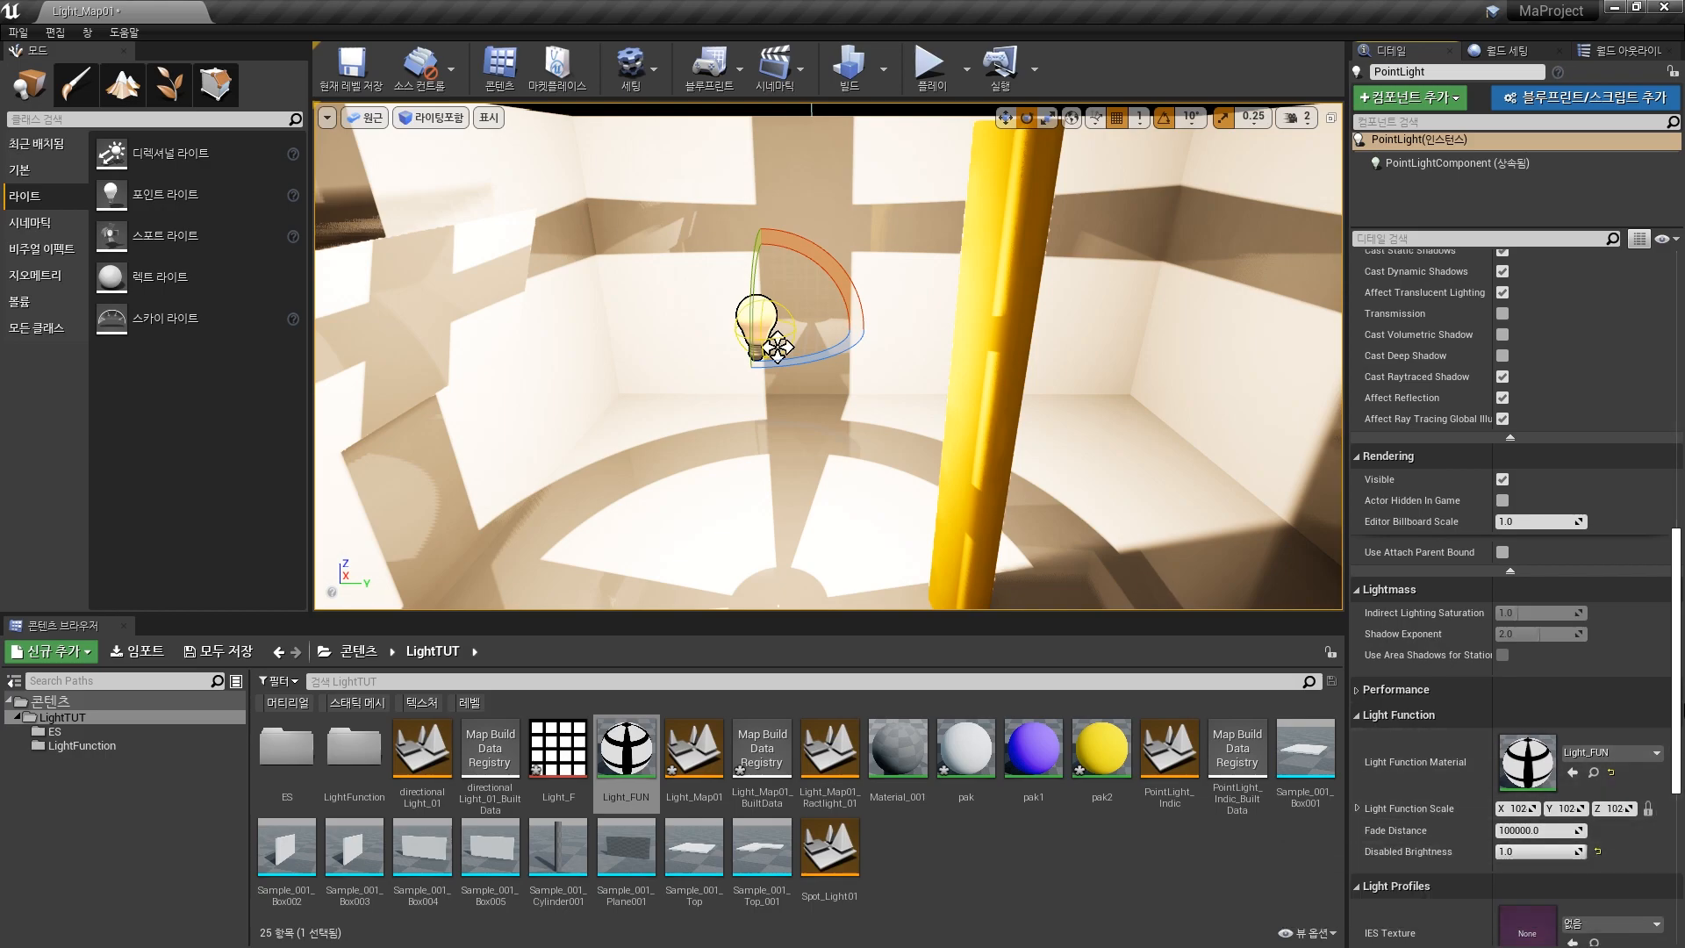
pyautogui.scroll(-3, 1676, 716)
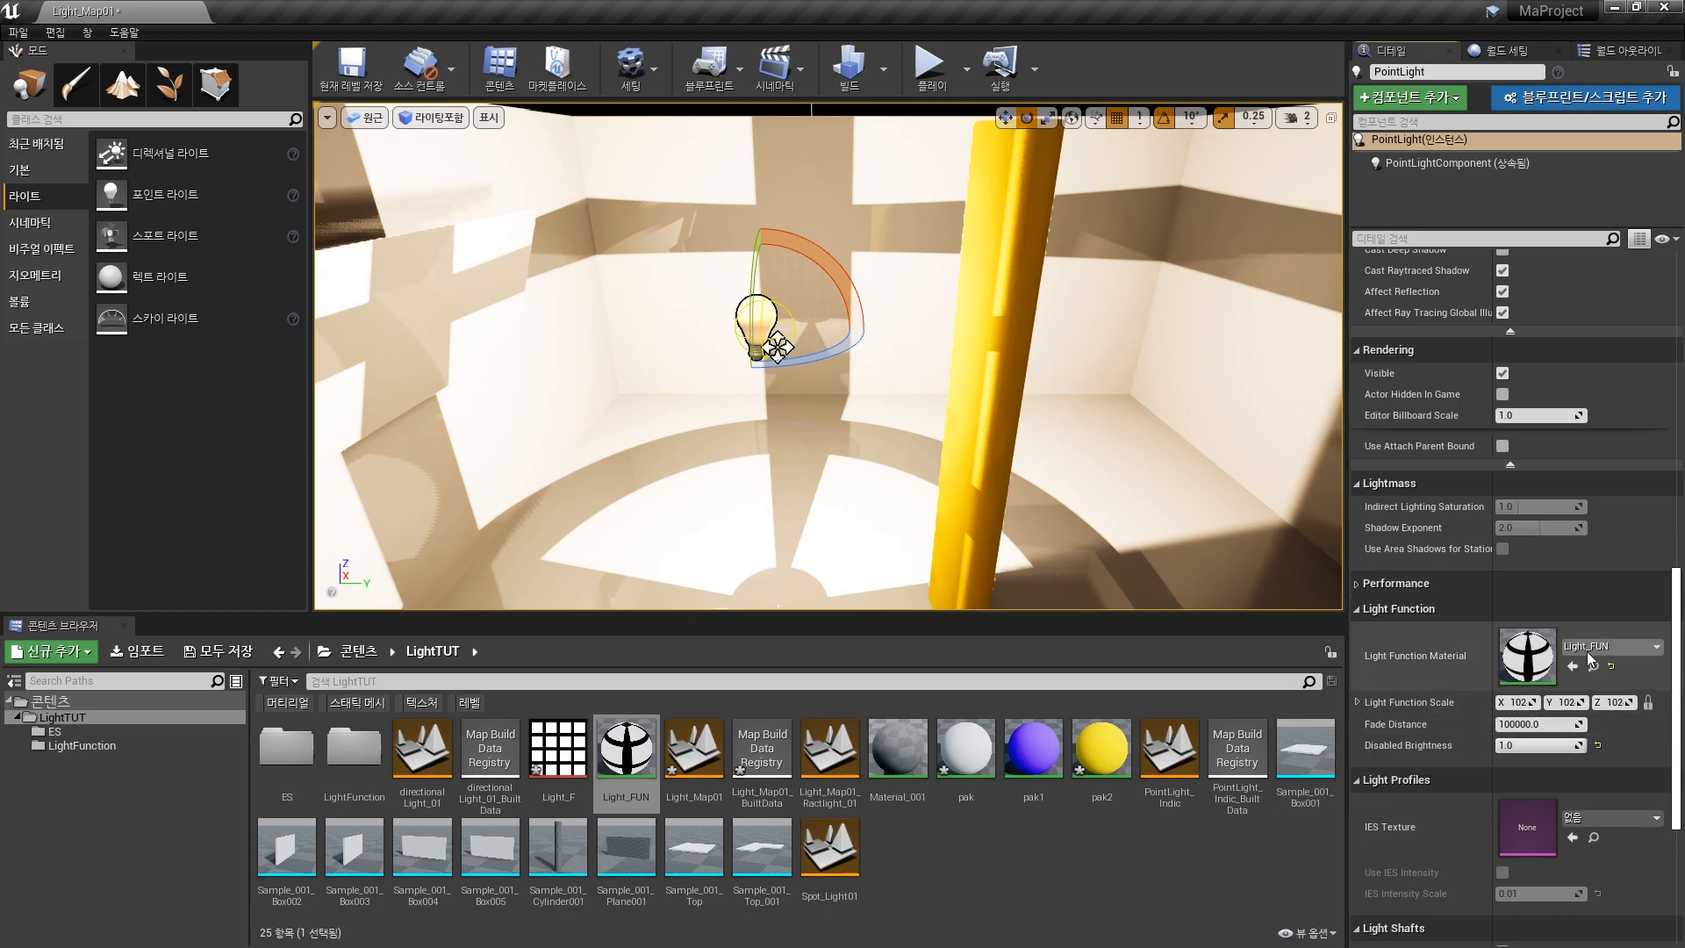
pyautogui.moveTo(1569, 745); pyautogui.dragTo(1565, 743)
pyautogui.click(1587, 748)
pyautogui.write('1.0')
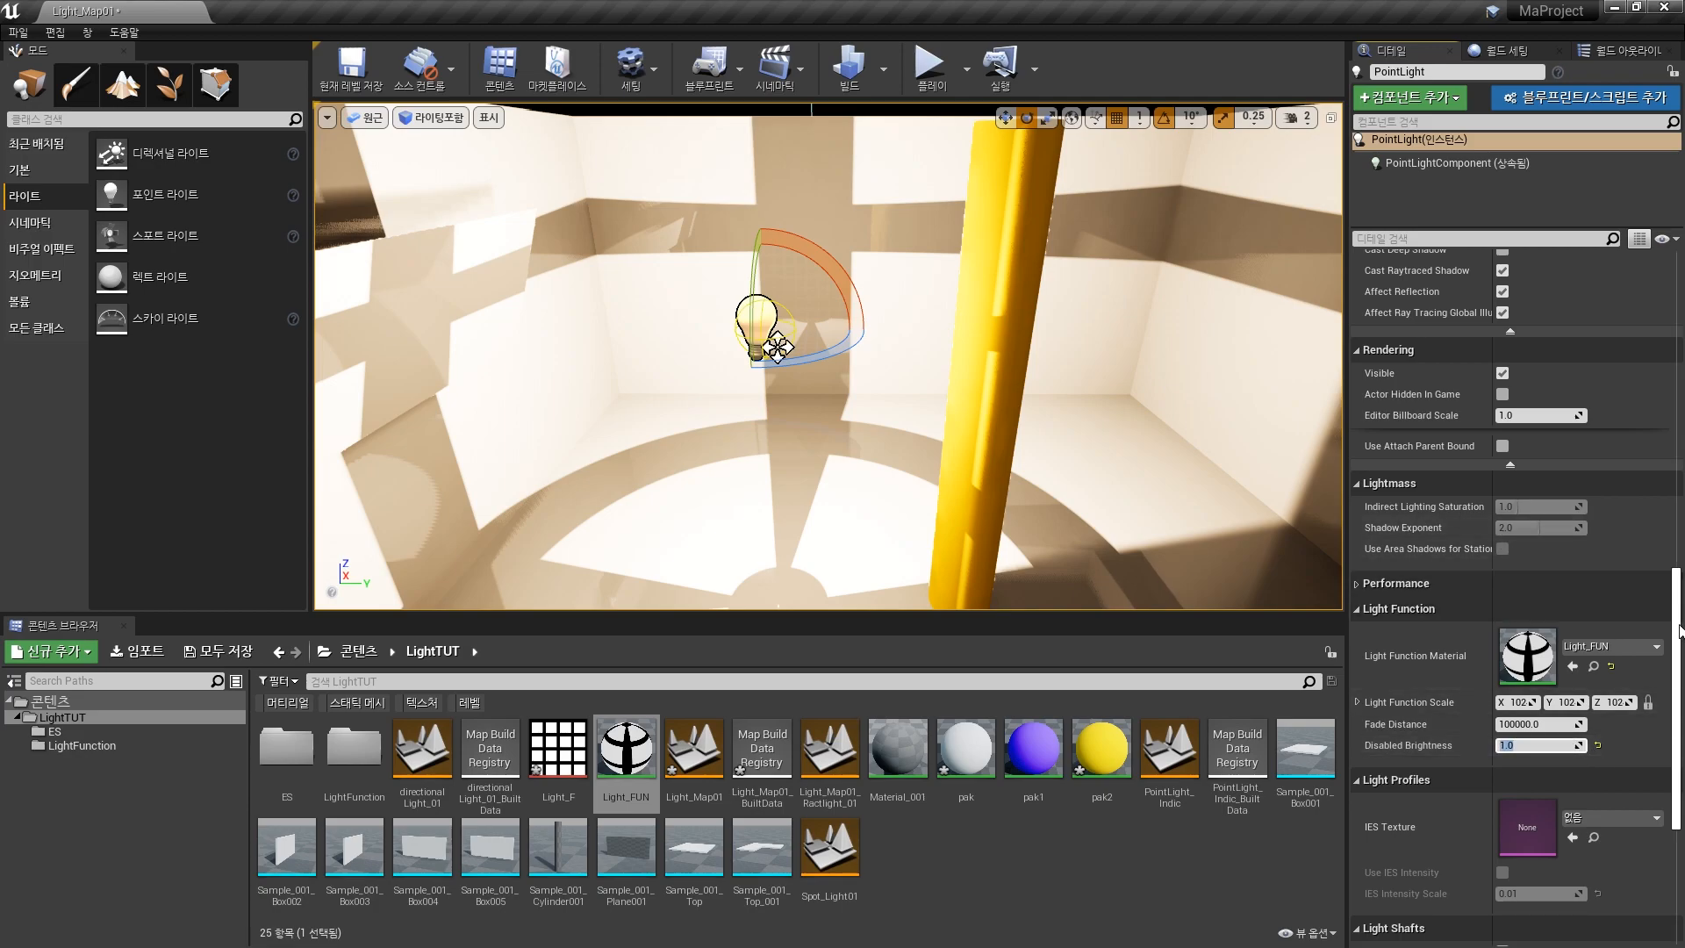
# Step: Set the point light's Intensity to 1.0 cd and clear the asset selection
pyautogui.scroll(10, 1545, 491)
pyautogui.click(1536, 378)
pyautogui.write('1.0')
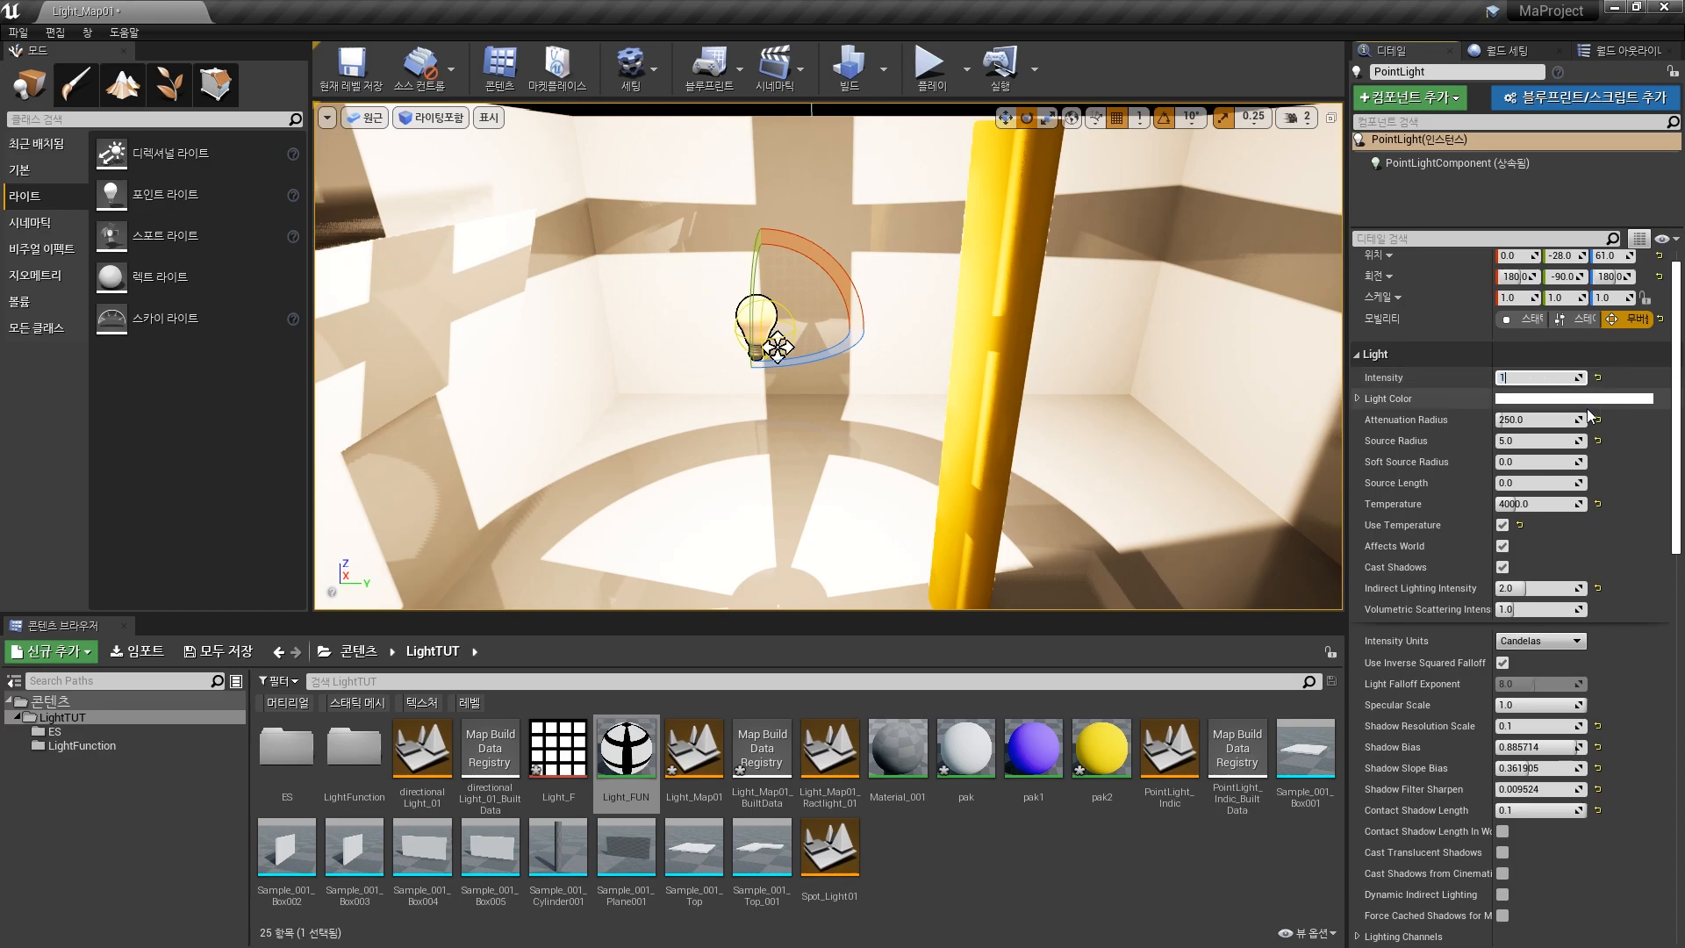
pyautogui.press('Return')
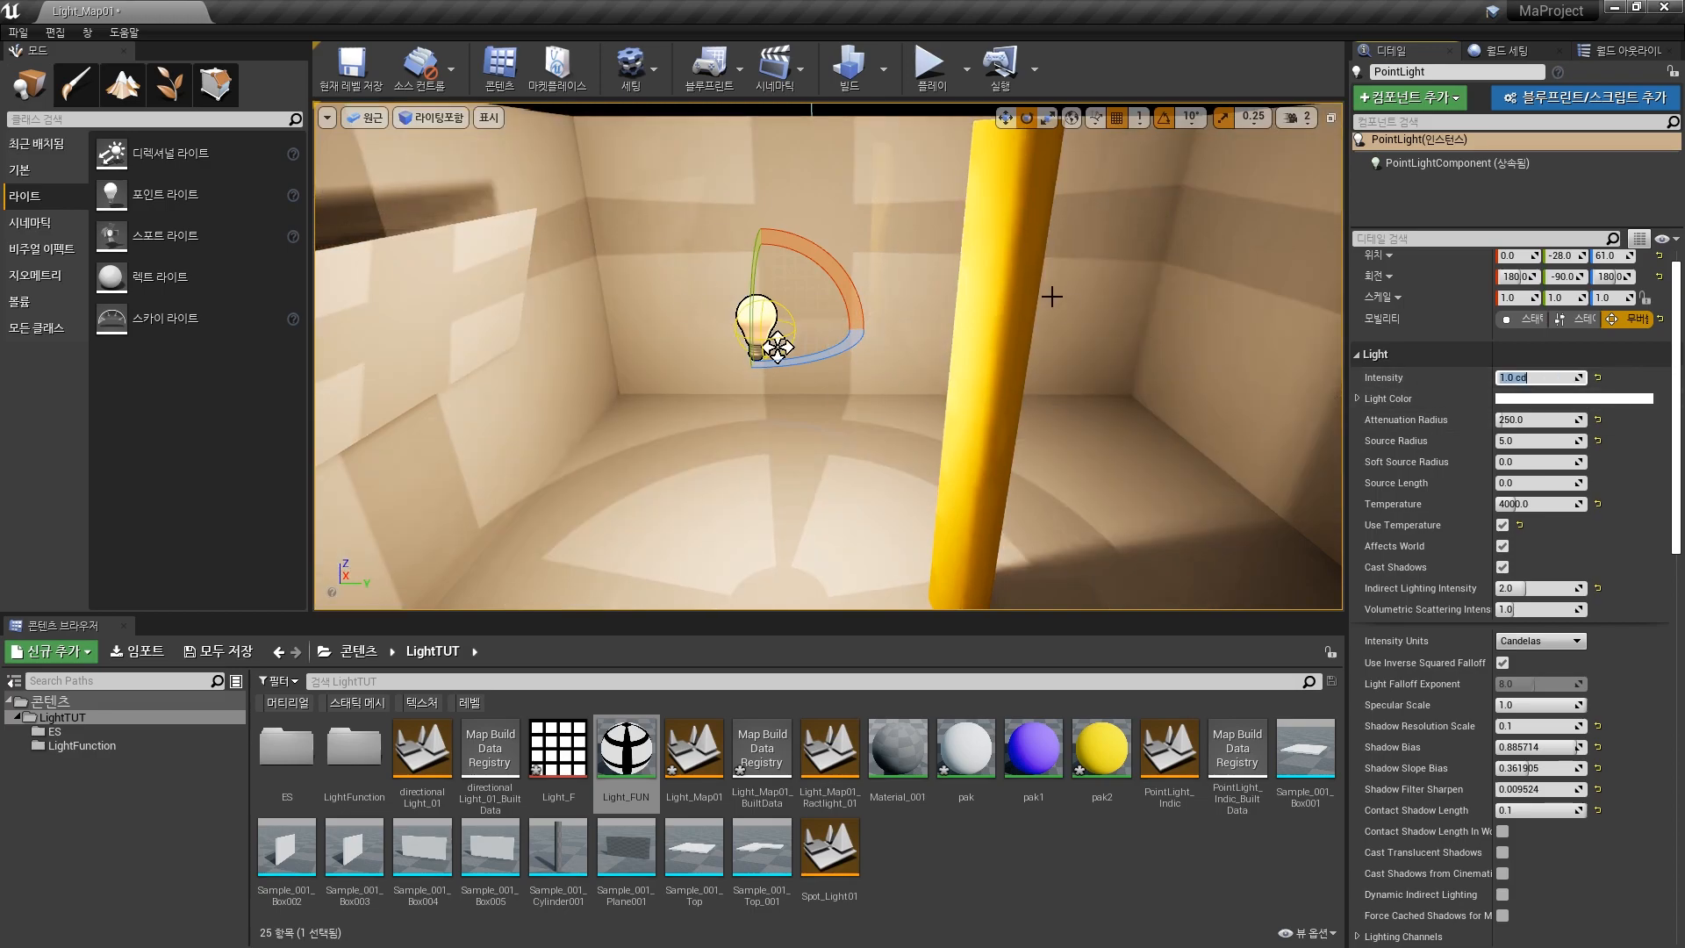
pyautogui.click(1069, 842)
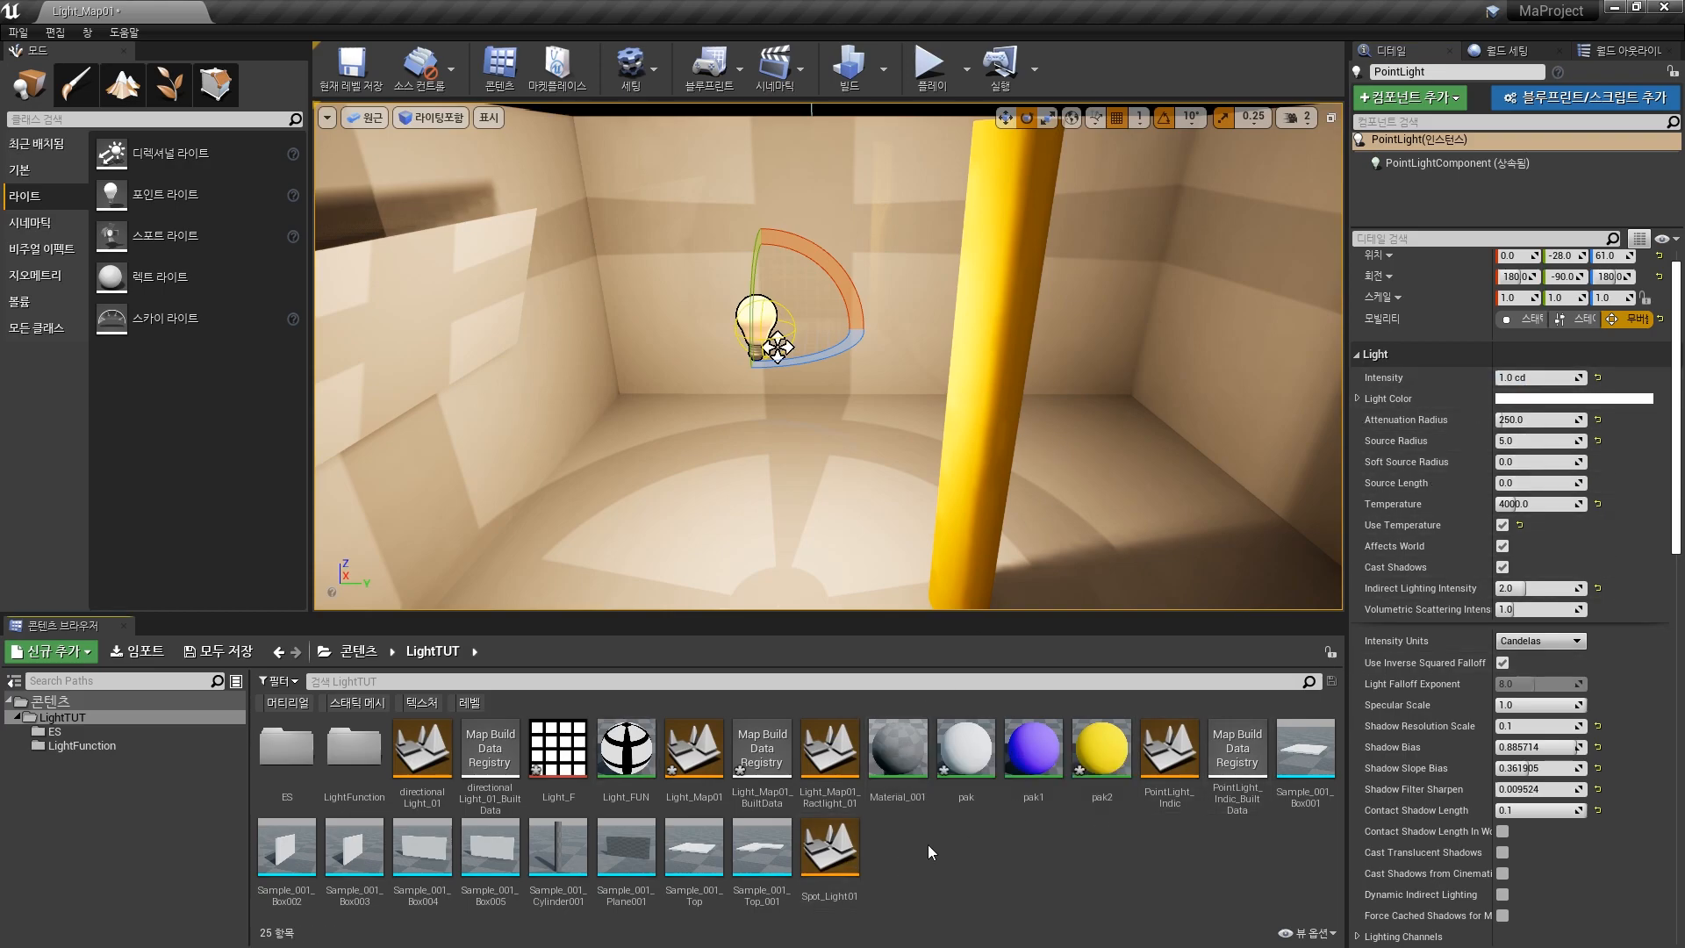
# Step: Open the Light_FUN material and add a Panner node feeding the UVs of the Texture Sample
pyautogui.doubleClick(650, 747)
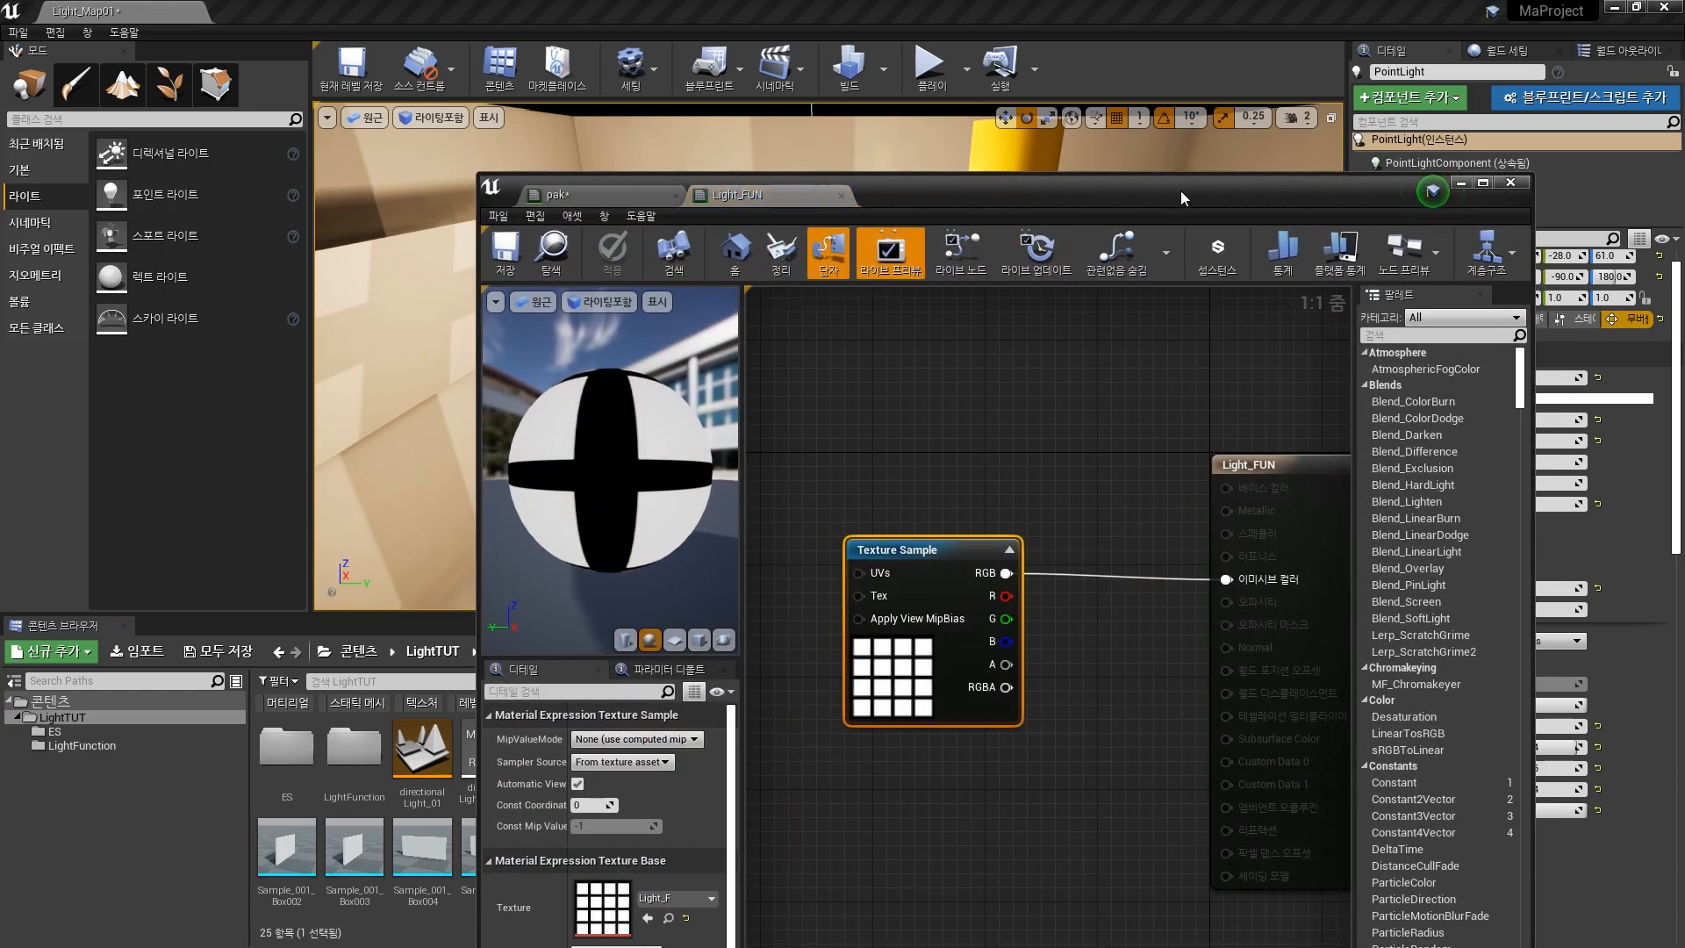
pyautogui.moveTo(1179, 201); pyautogui.dragTo(1301, 90)
pyautogui.moveTo(1048, 447); pyautogui.dragTo(1218, 387, button='right')
pyautogui.moveTo(1218, 386); pyautogui.dragTo(1286, 353)
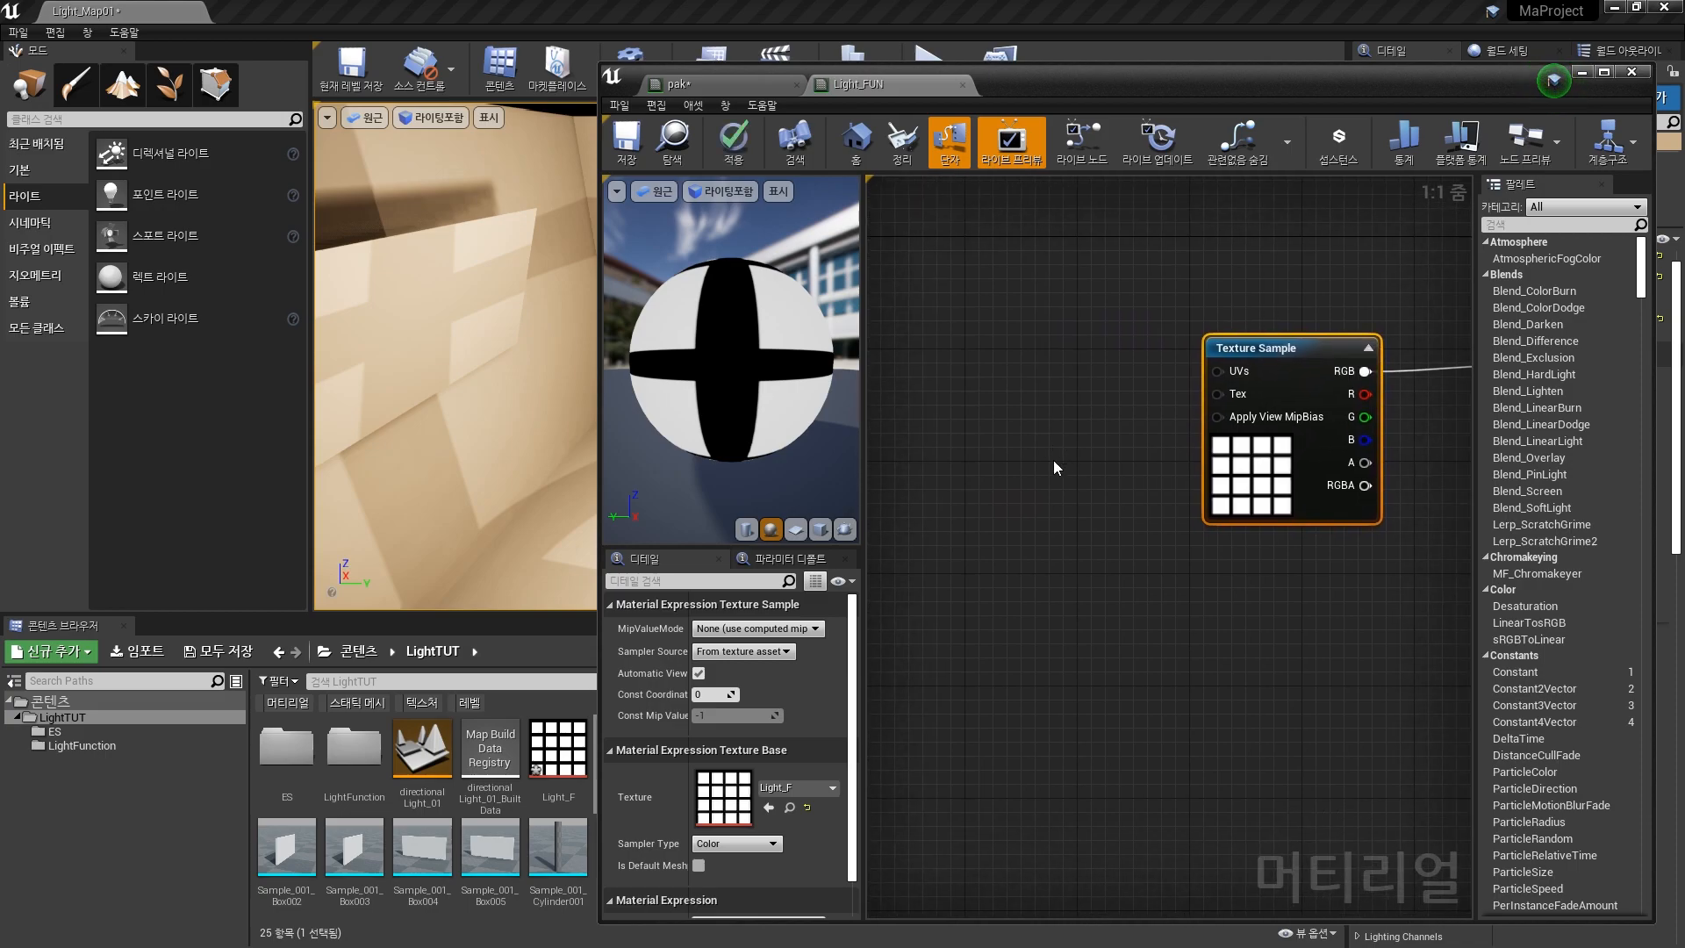
pyautogui.click(980, 382)
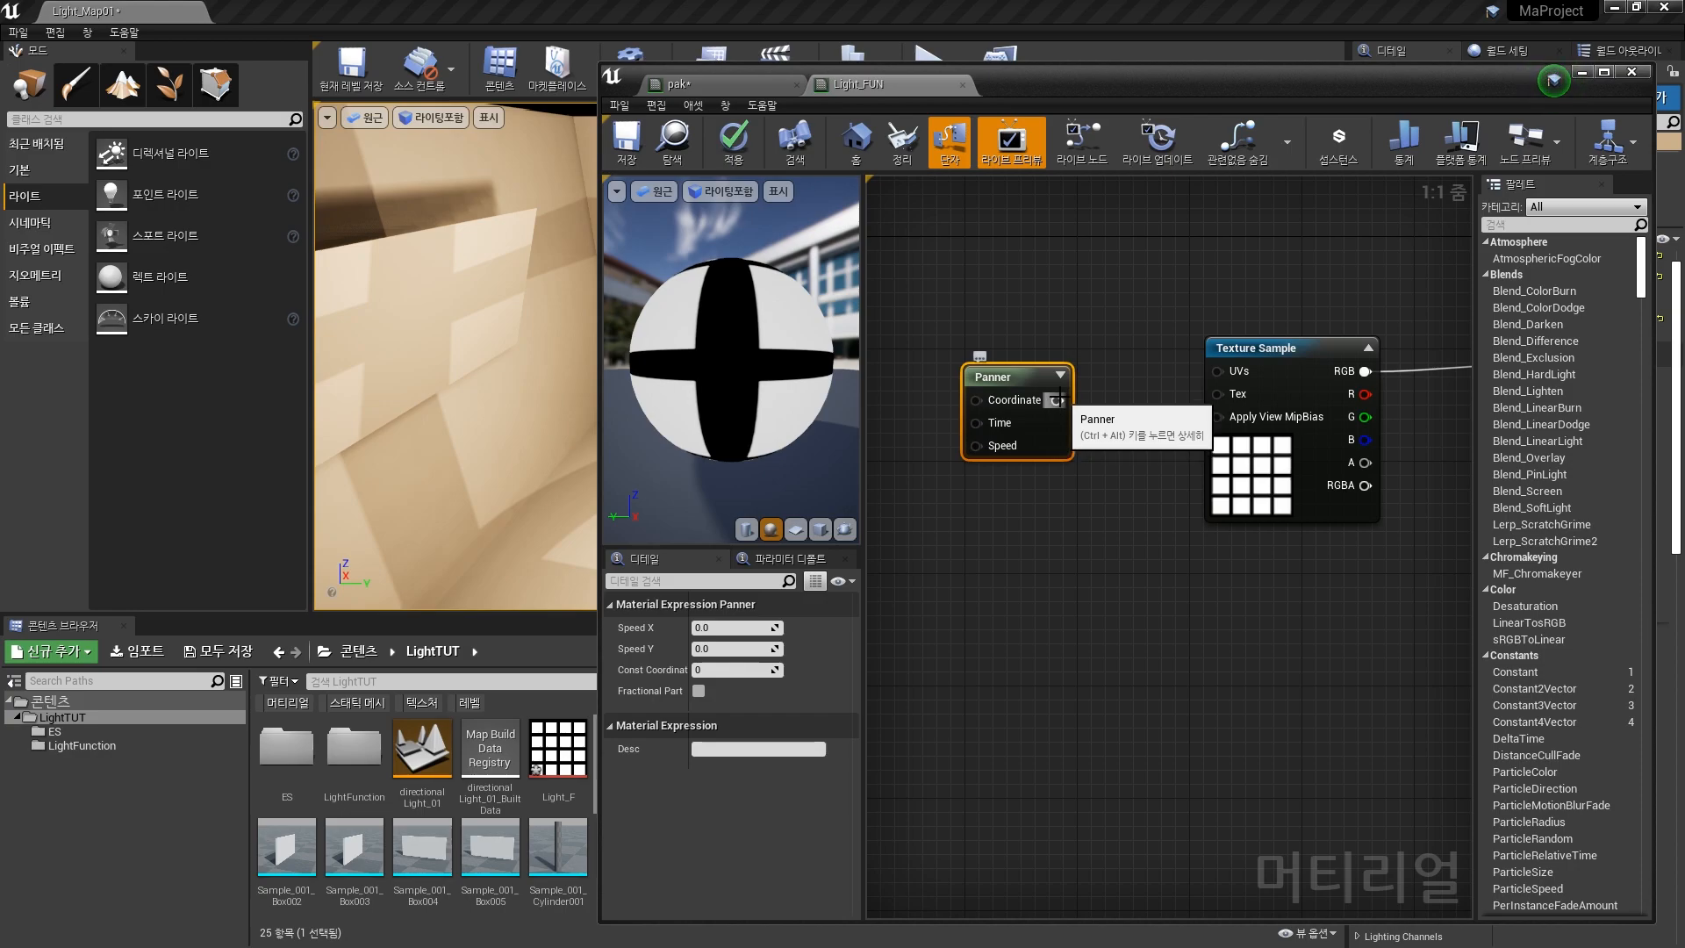
pyautogui.moveTo(1021, 380); pyautogui.dragTo(1218, 372)
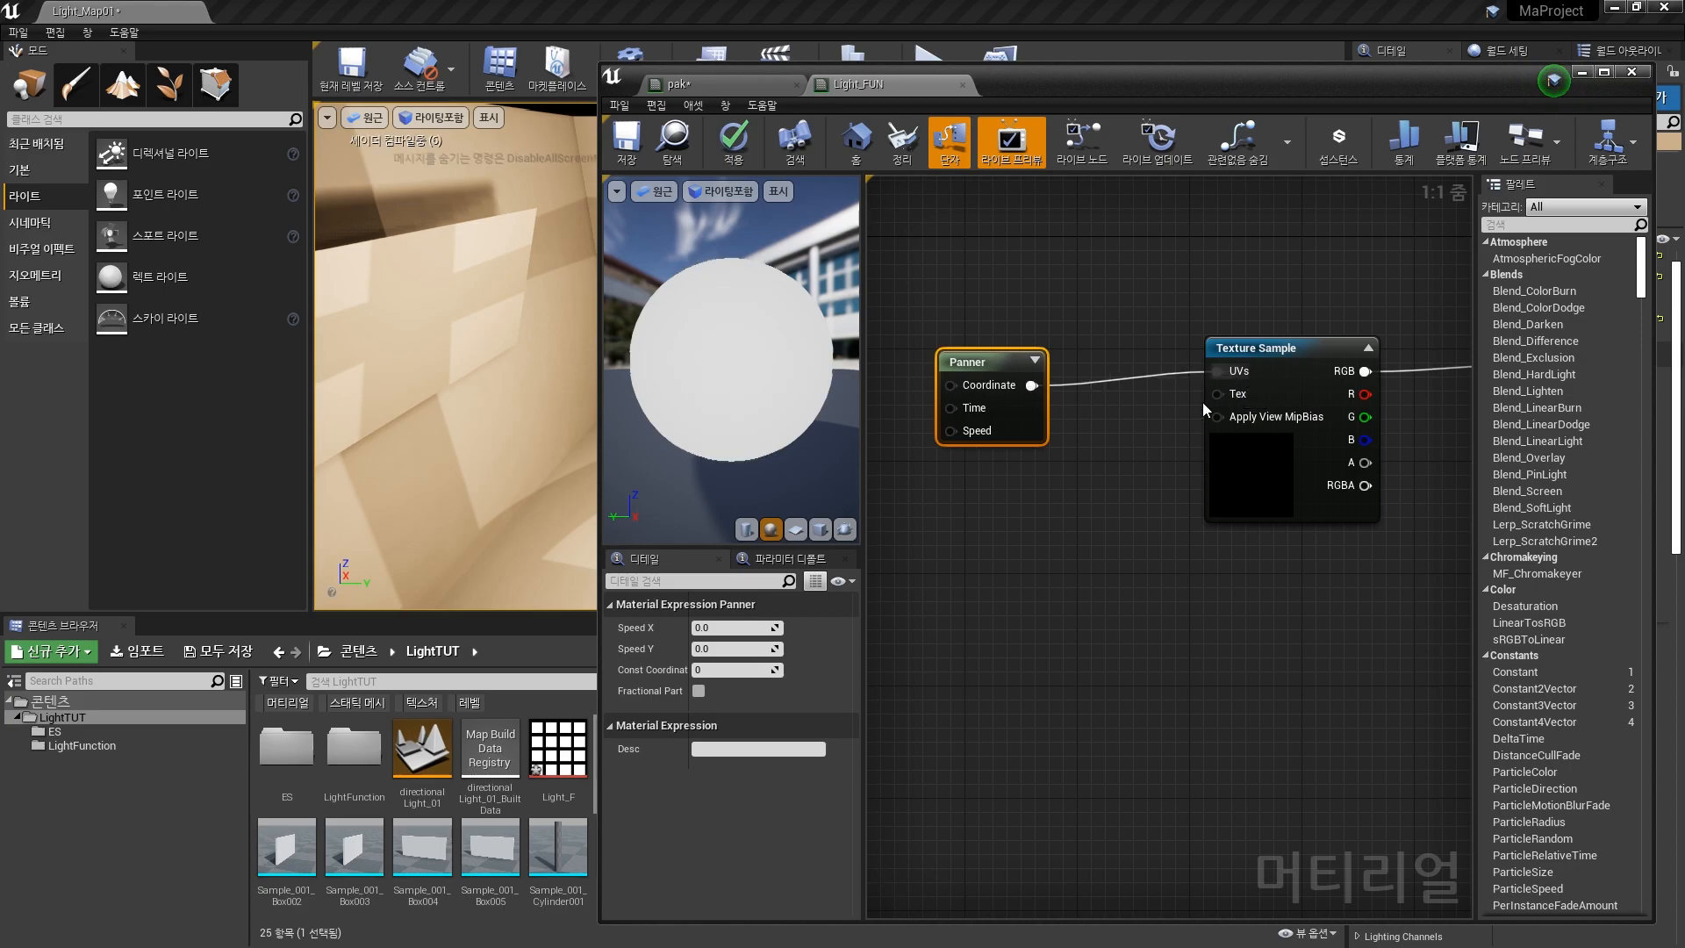
# Step: Try the Panner's Speed X at 50 and 5, and settle on 1.0 while checking the material preview
pyautogui.moveTo(703, 316); pyautogui.dragTo(763, 329)
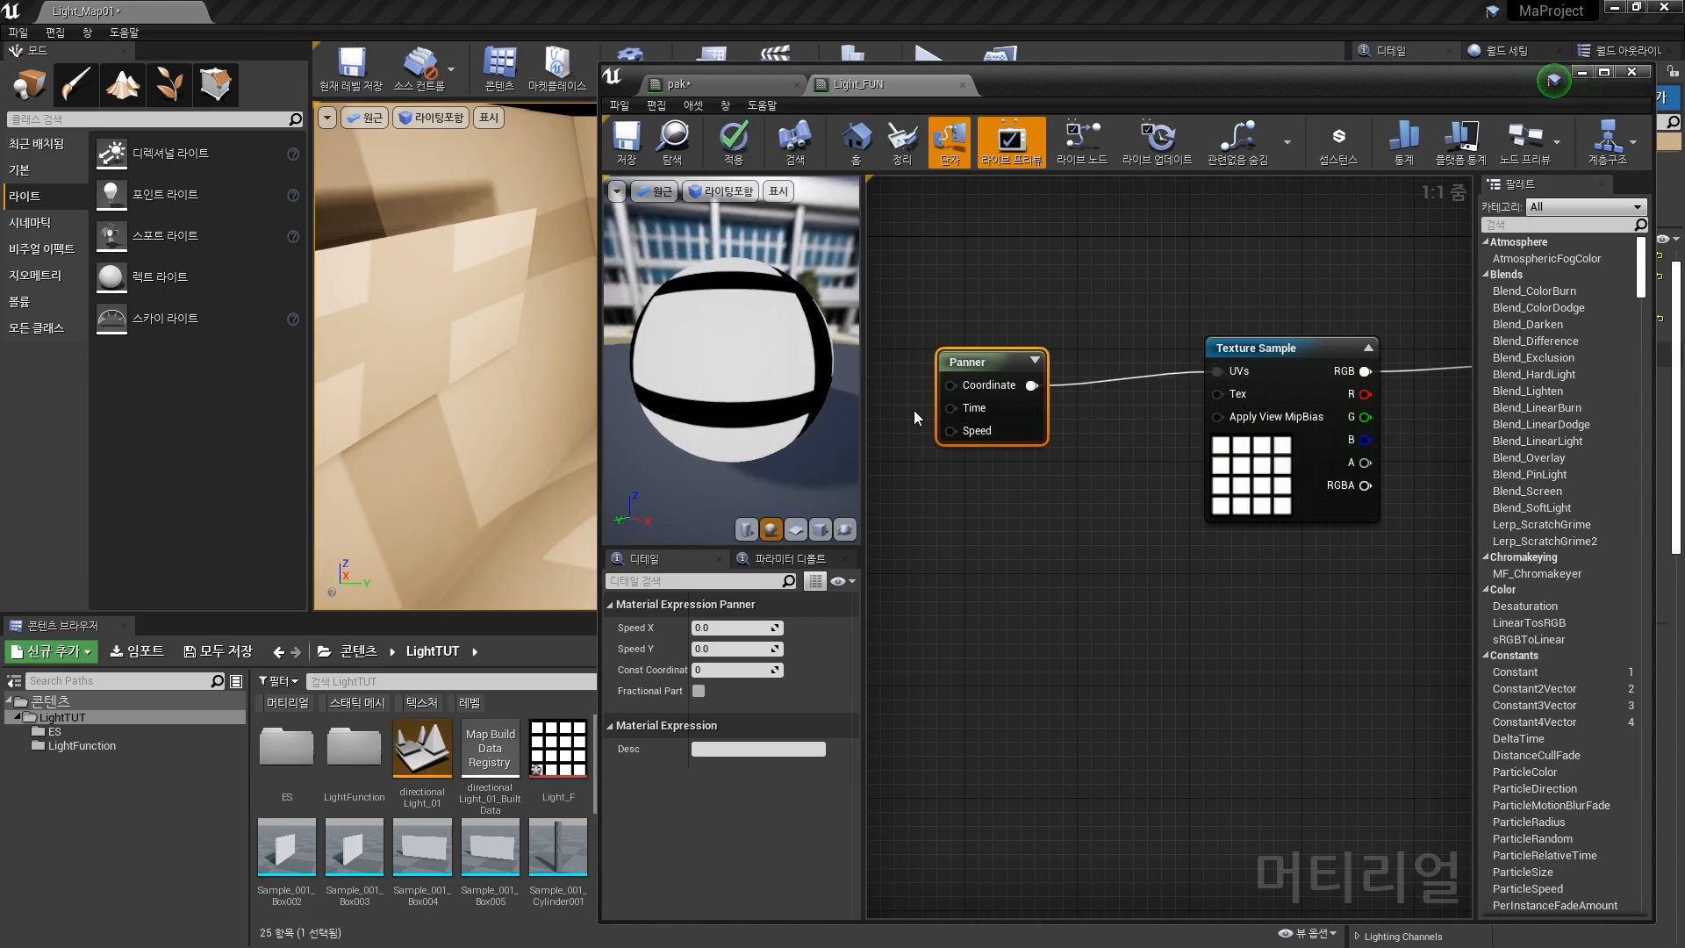
pyautogui.write('50')
pyautogui.press('Return')
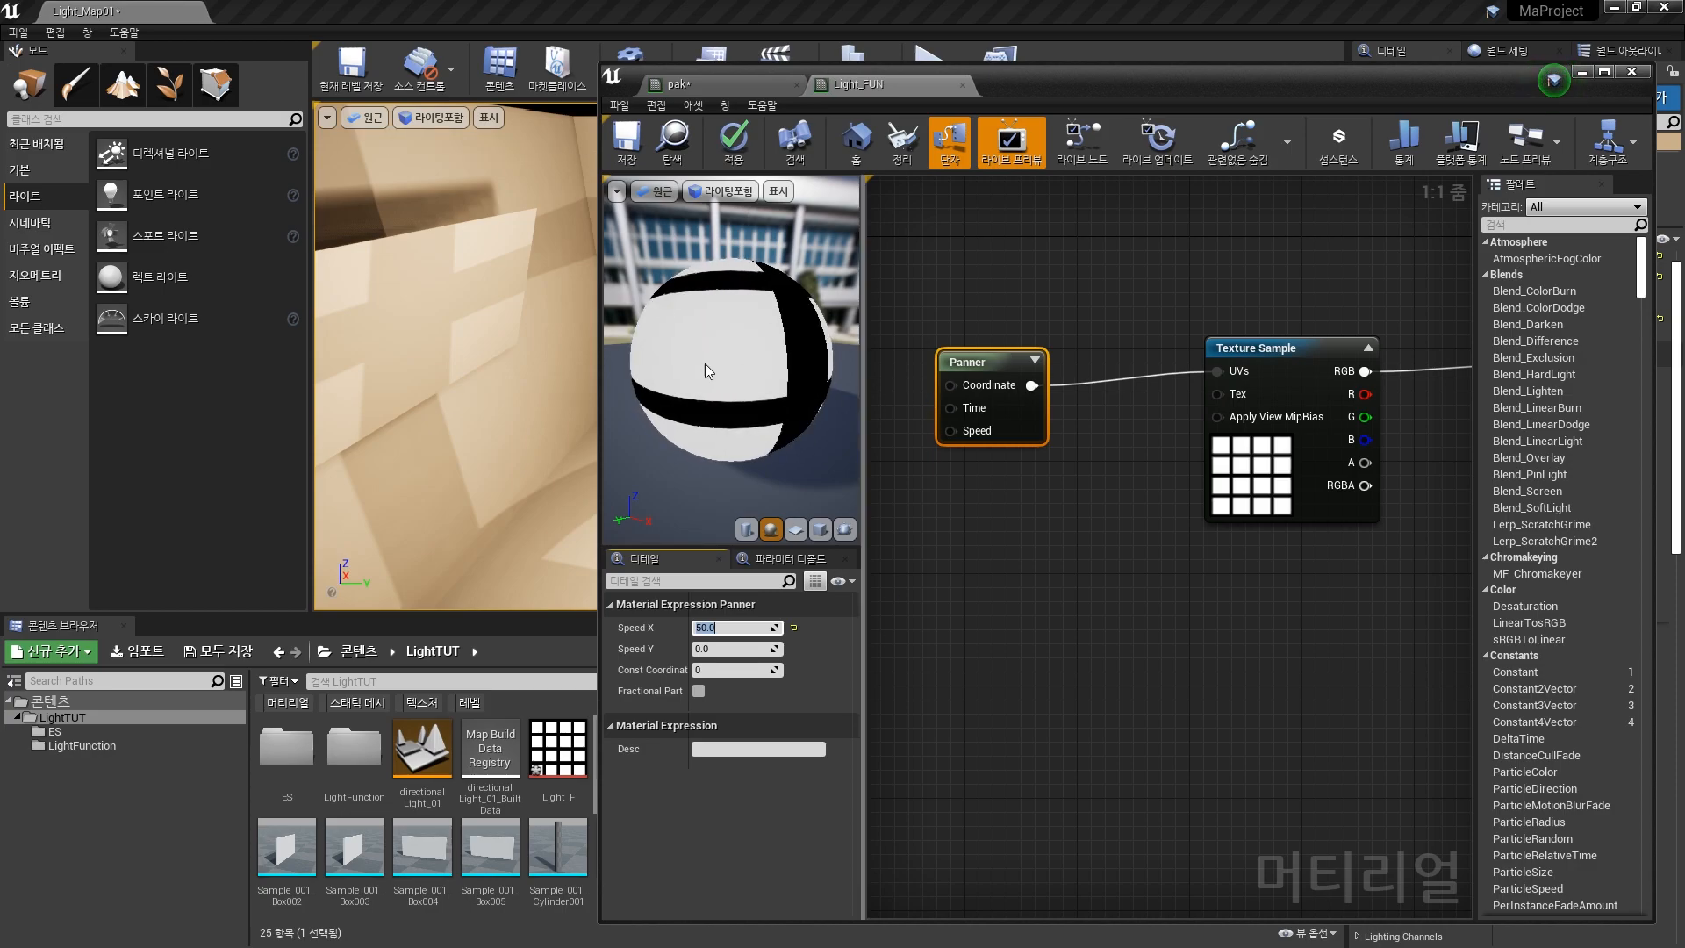
pyautogui.write('5')
pyautogui.press('Return')
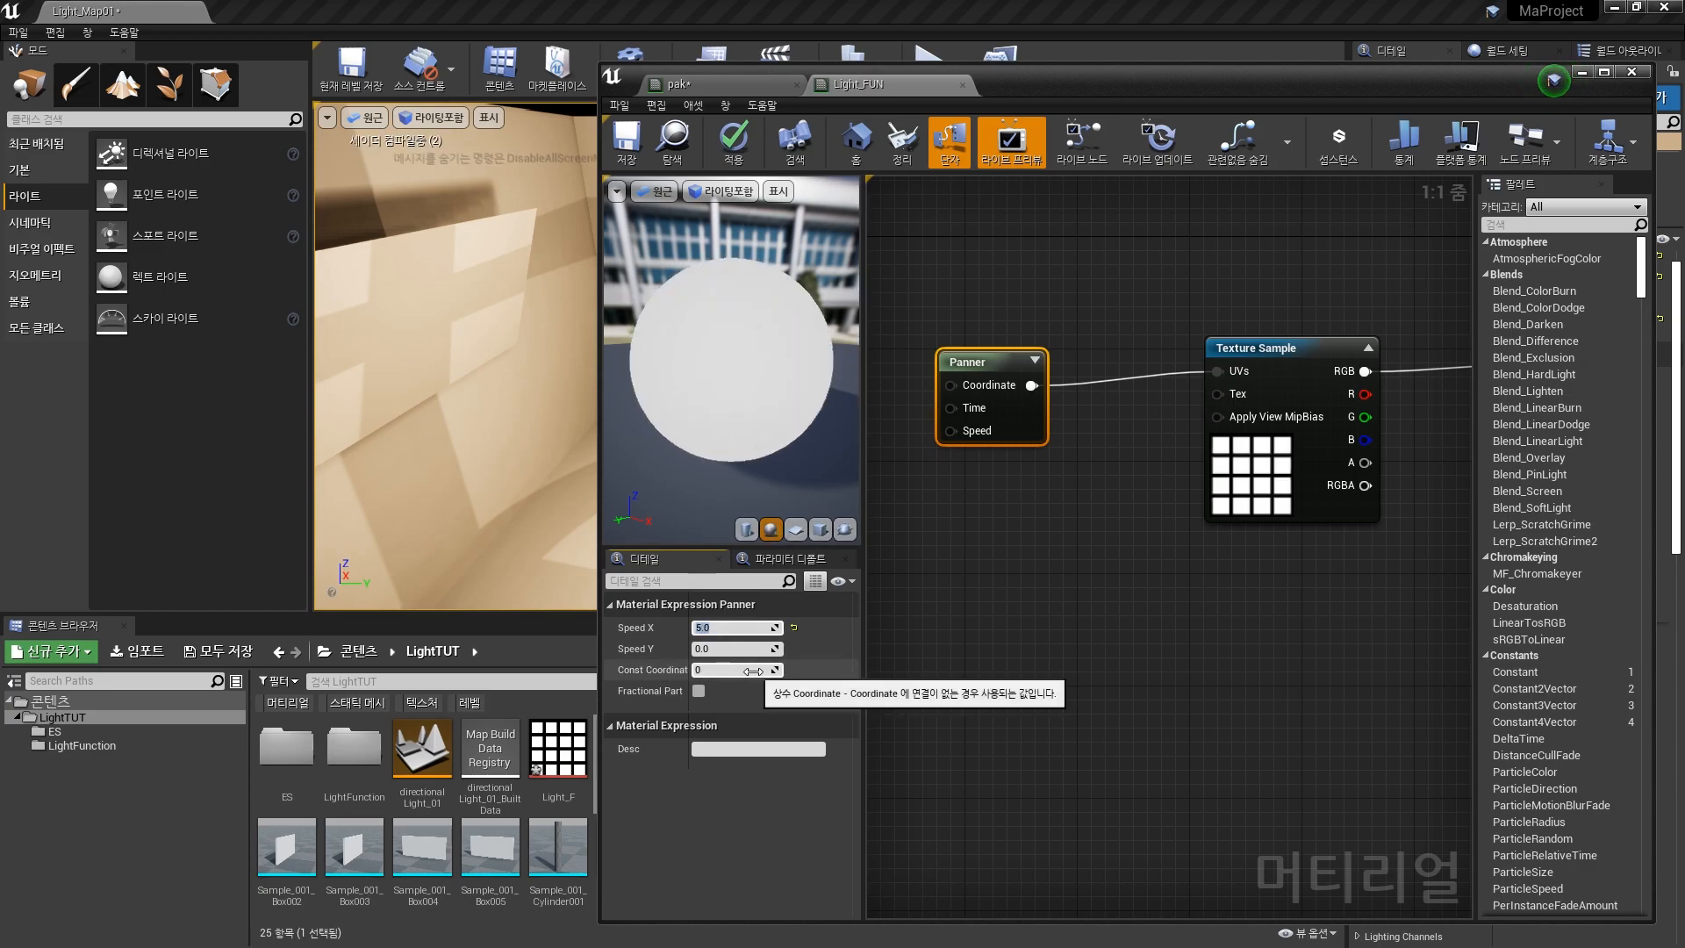
pyautogui.write('1')
pyautogui.press('Return')
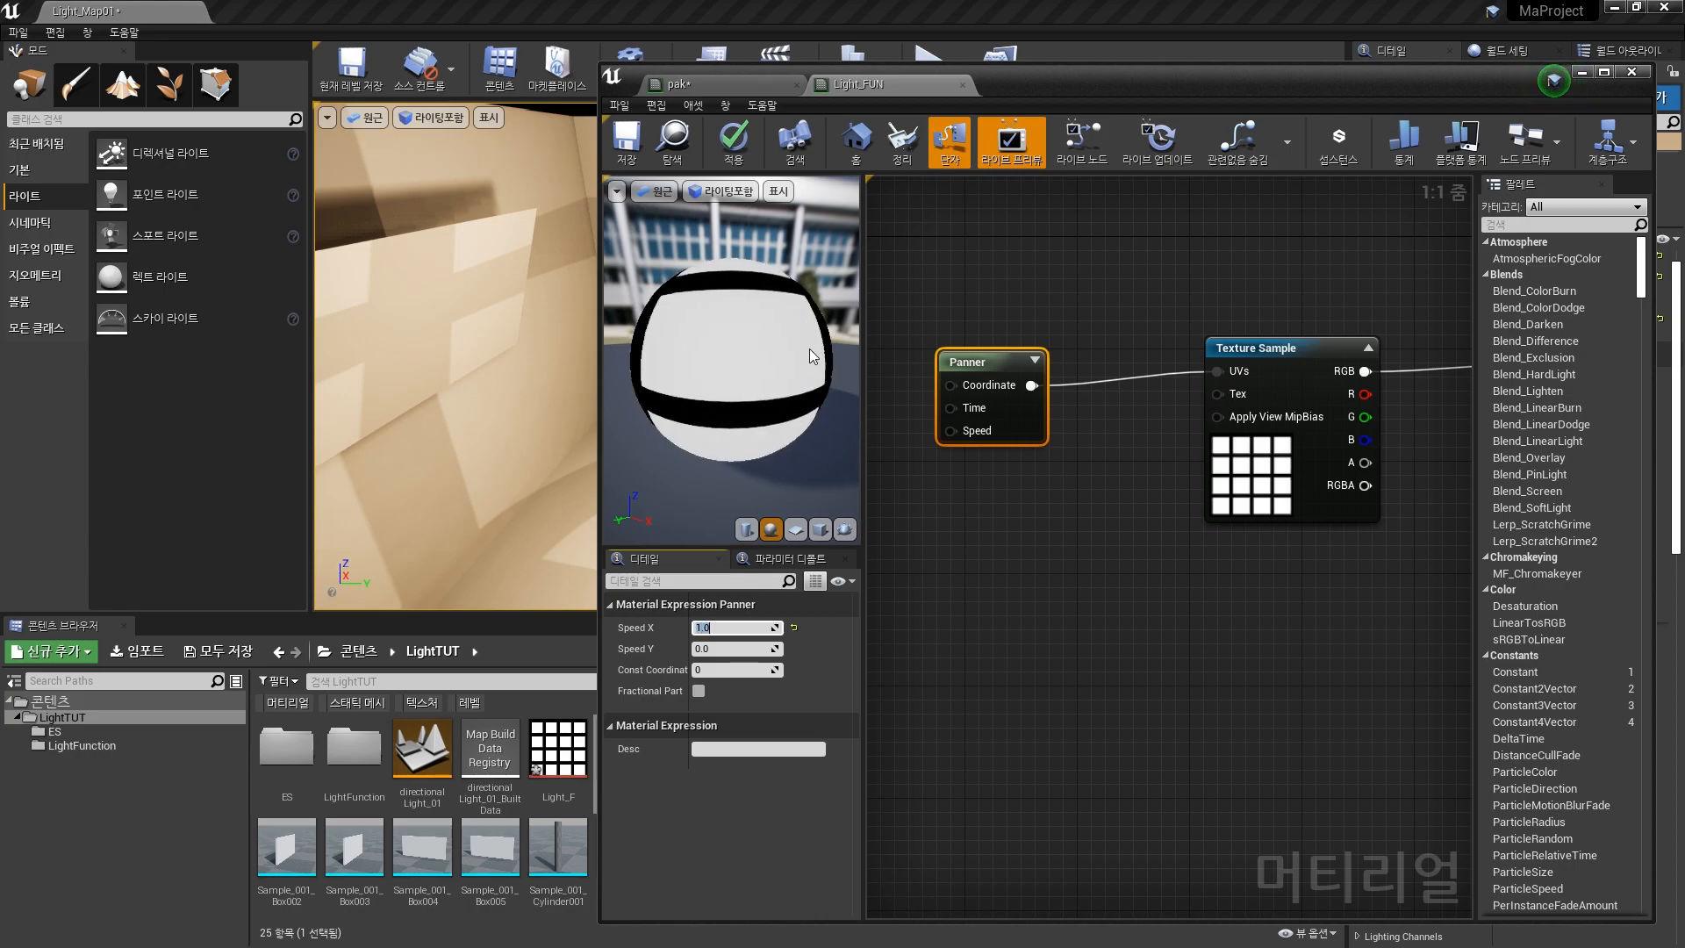
# Step: Apply the Light_FUN changes, check the moving pattern in the level, and minimize the material editor
pyautogui.moveTo(1105, 81); pyautogui.dragTo(1423, 91)
pyautogui.click(1053, 156)
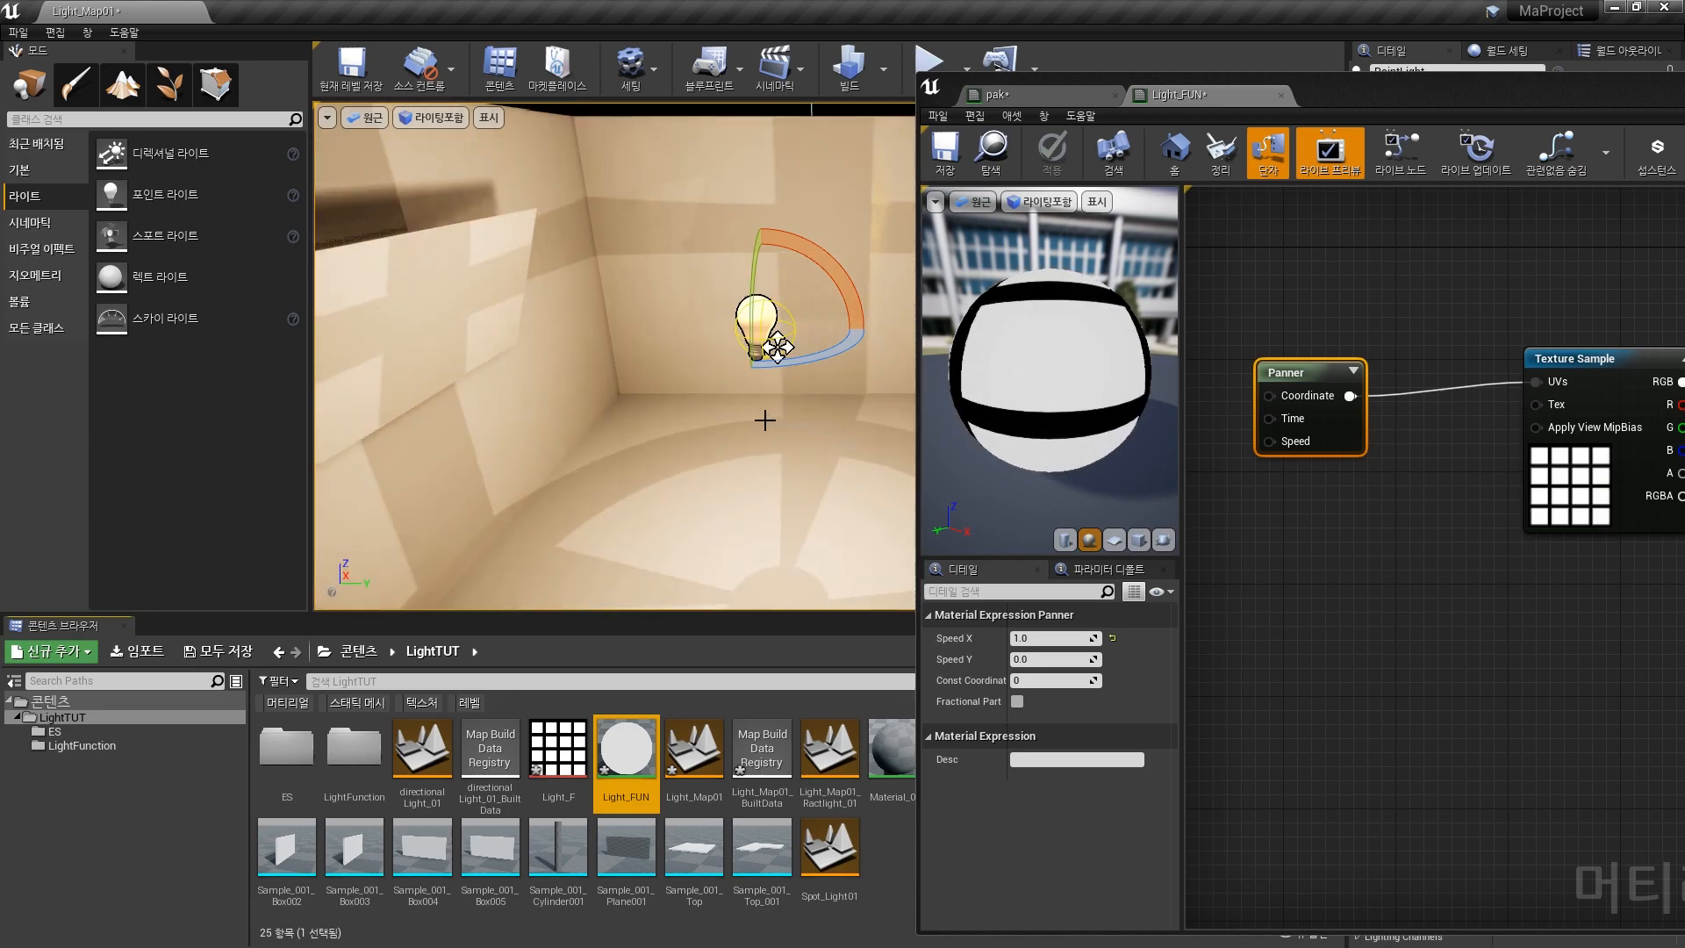
pyautogui.moveTo(1395, 100); pyautogui.dragTo(1037, 116)
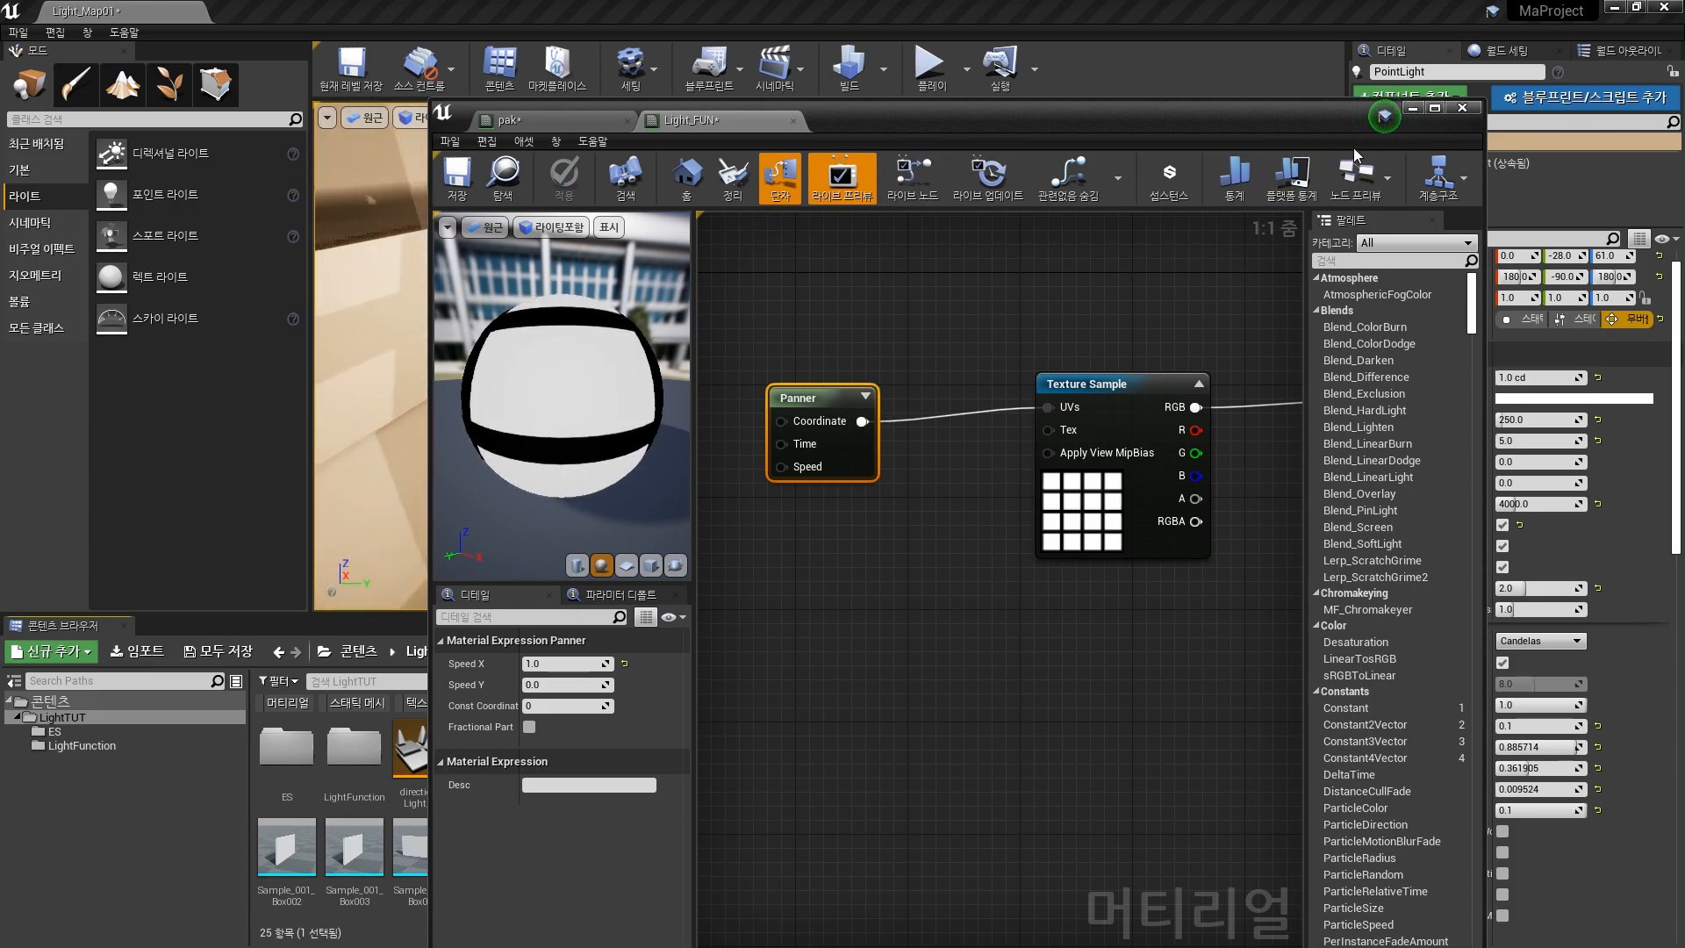
pyautogui.click(1411, 109)
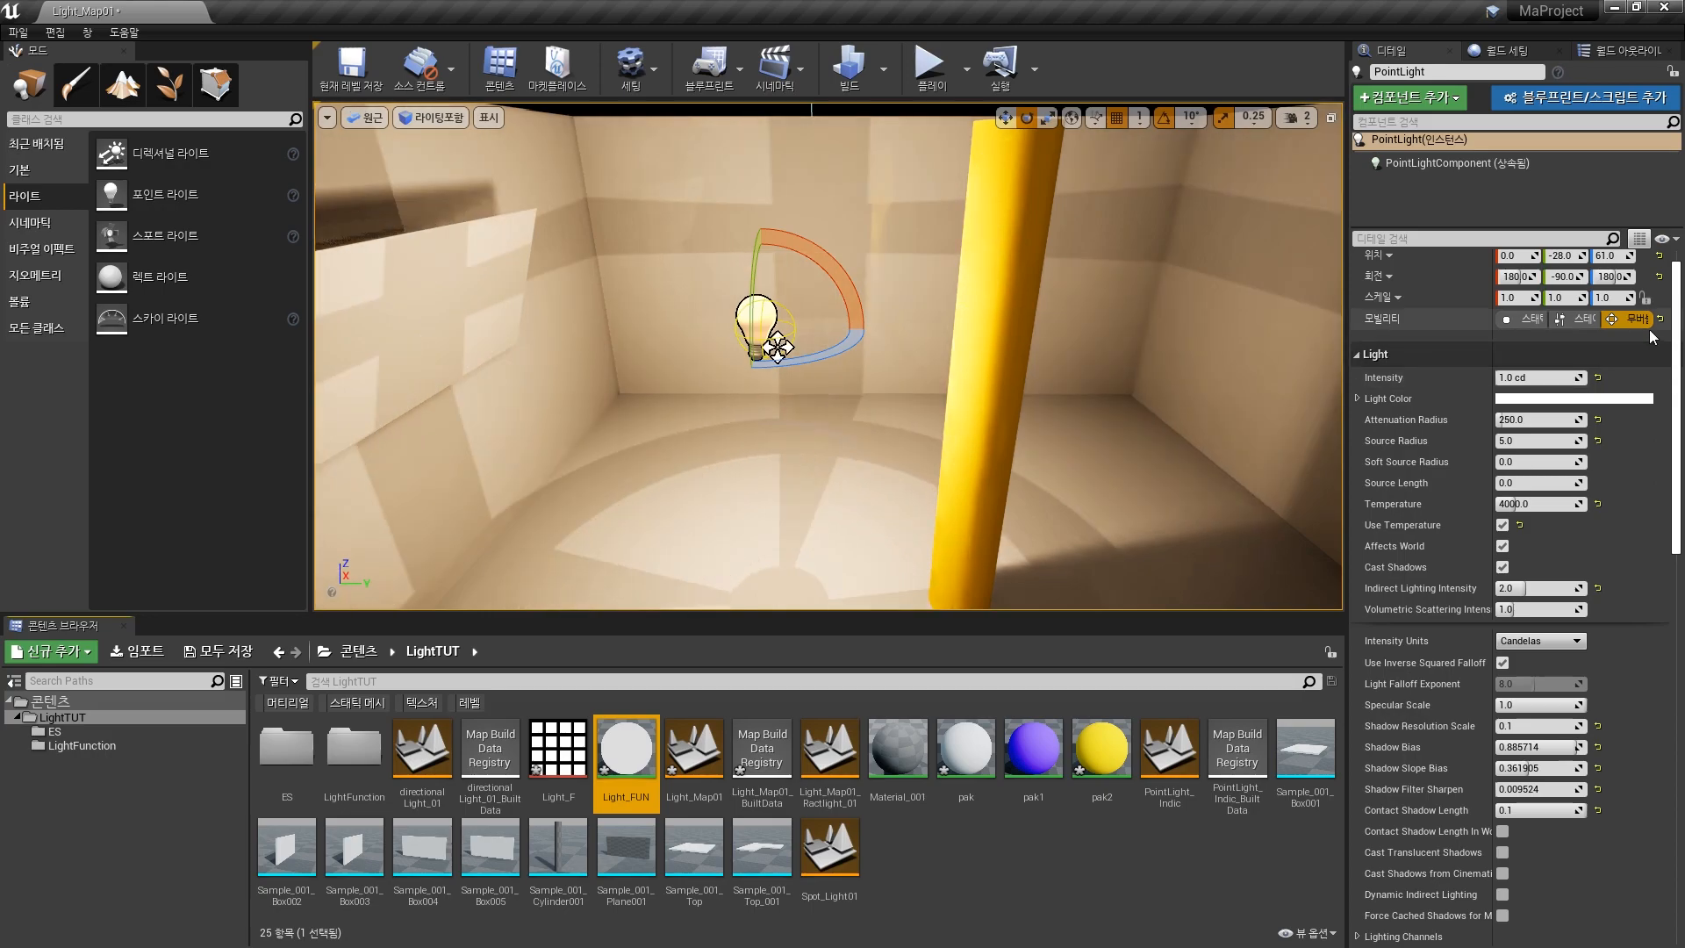
# Step: Clear the point light's Light Function Material and set its mobility to Static
pyautogui.scroll(-5, 1534, 783)
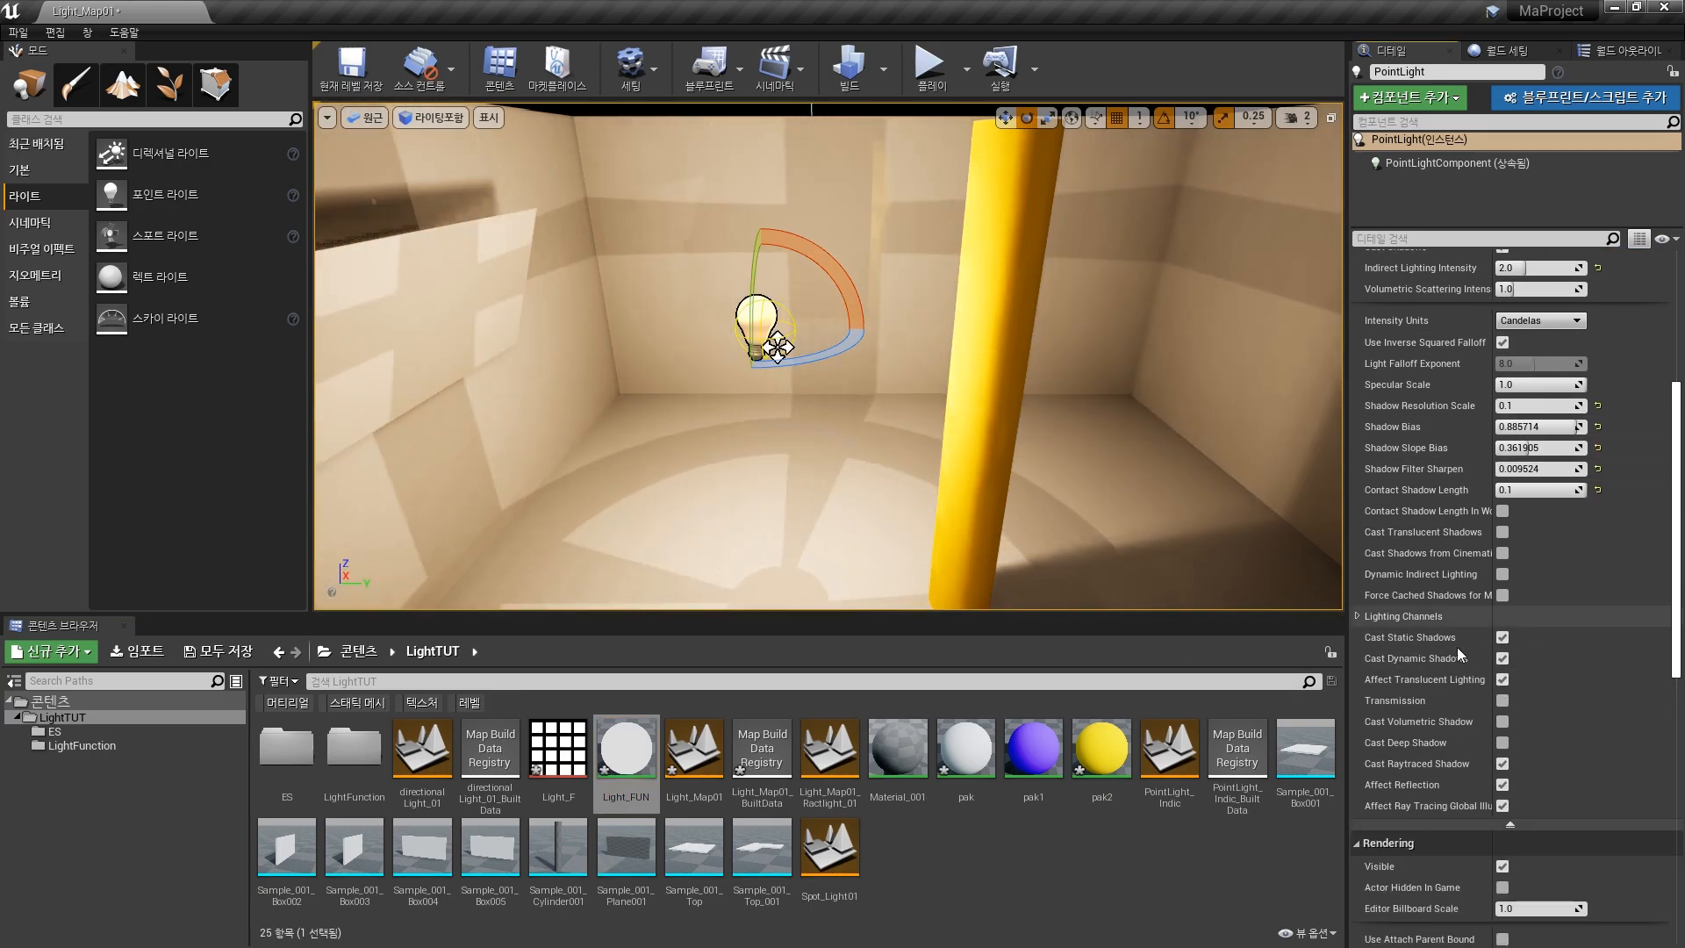
pyautogui.scroll(-7, 1545, 755)
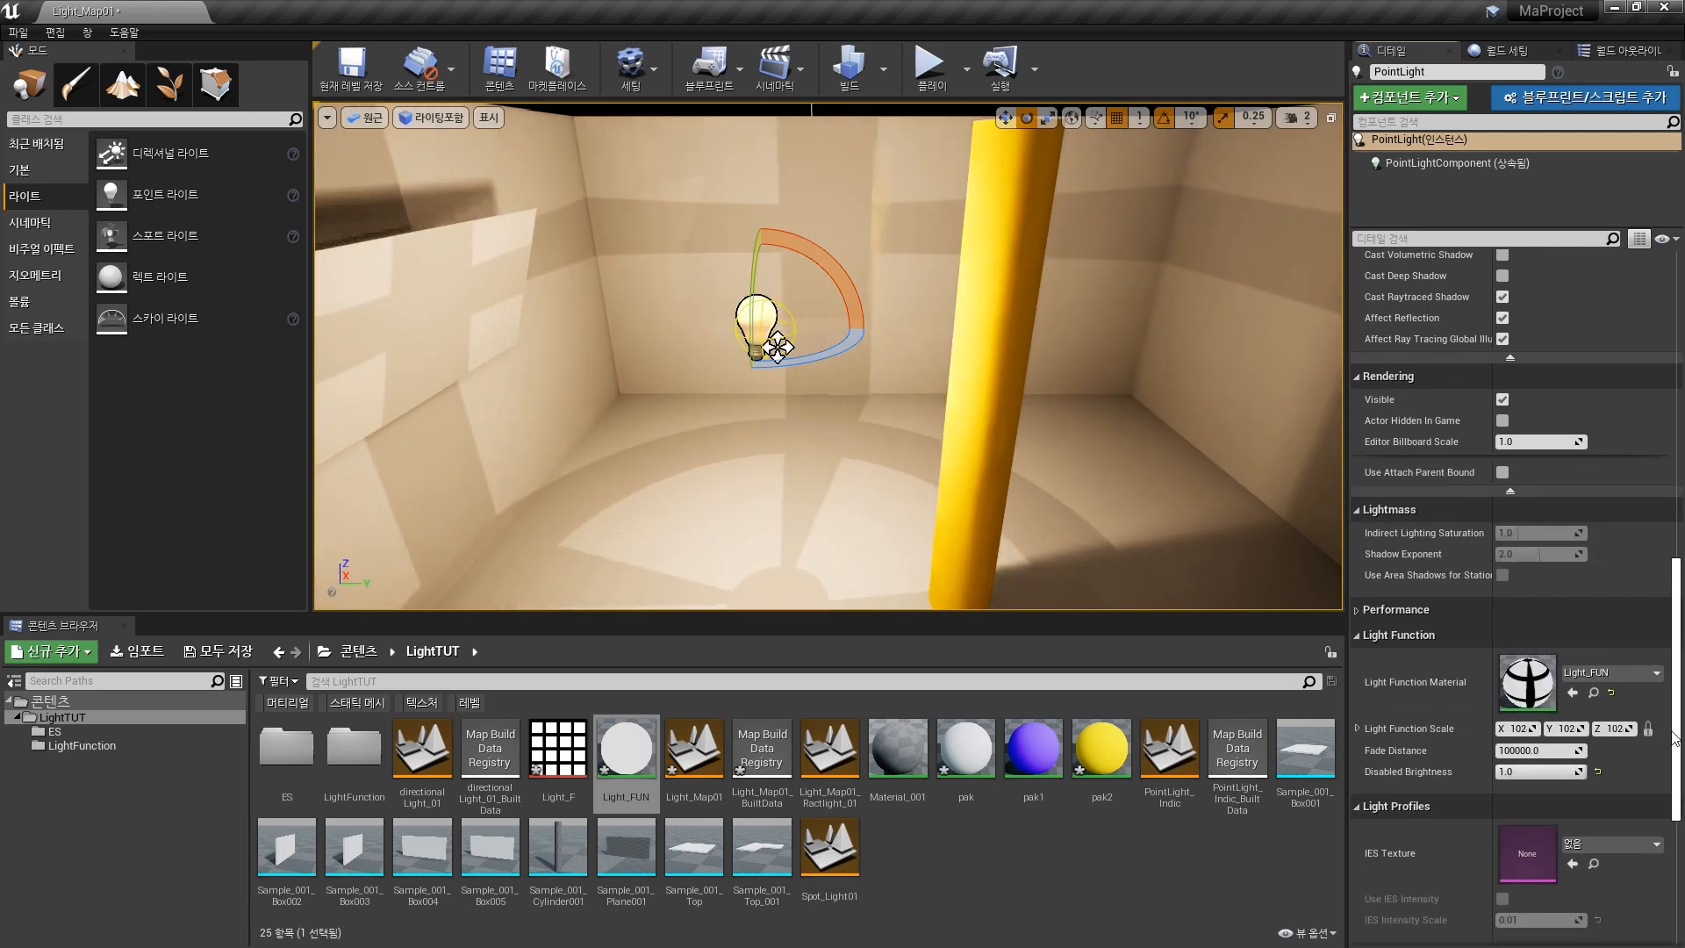
pyautogui.scroll(1, 1534, 765)
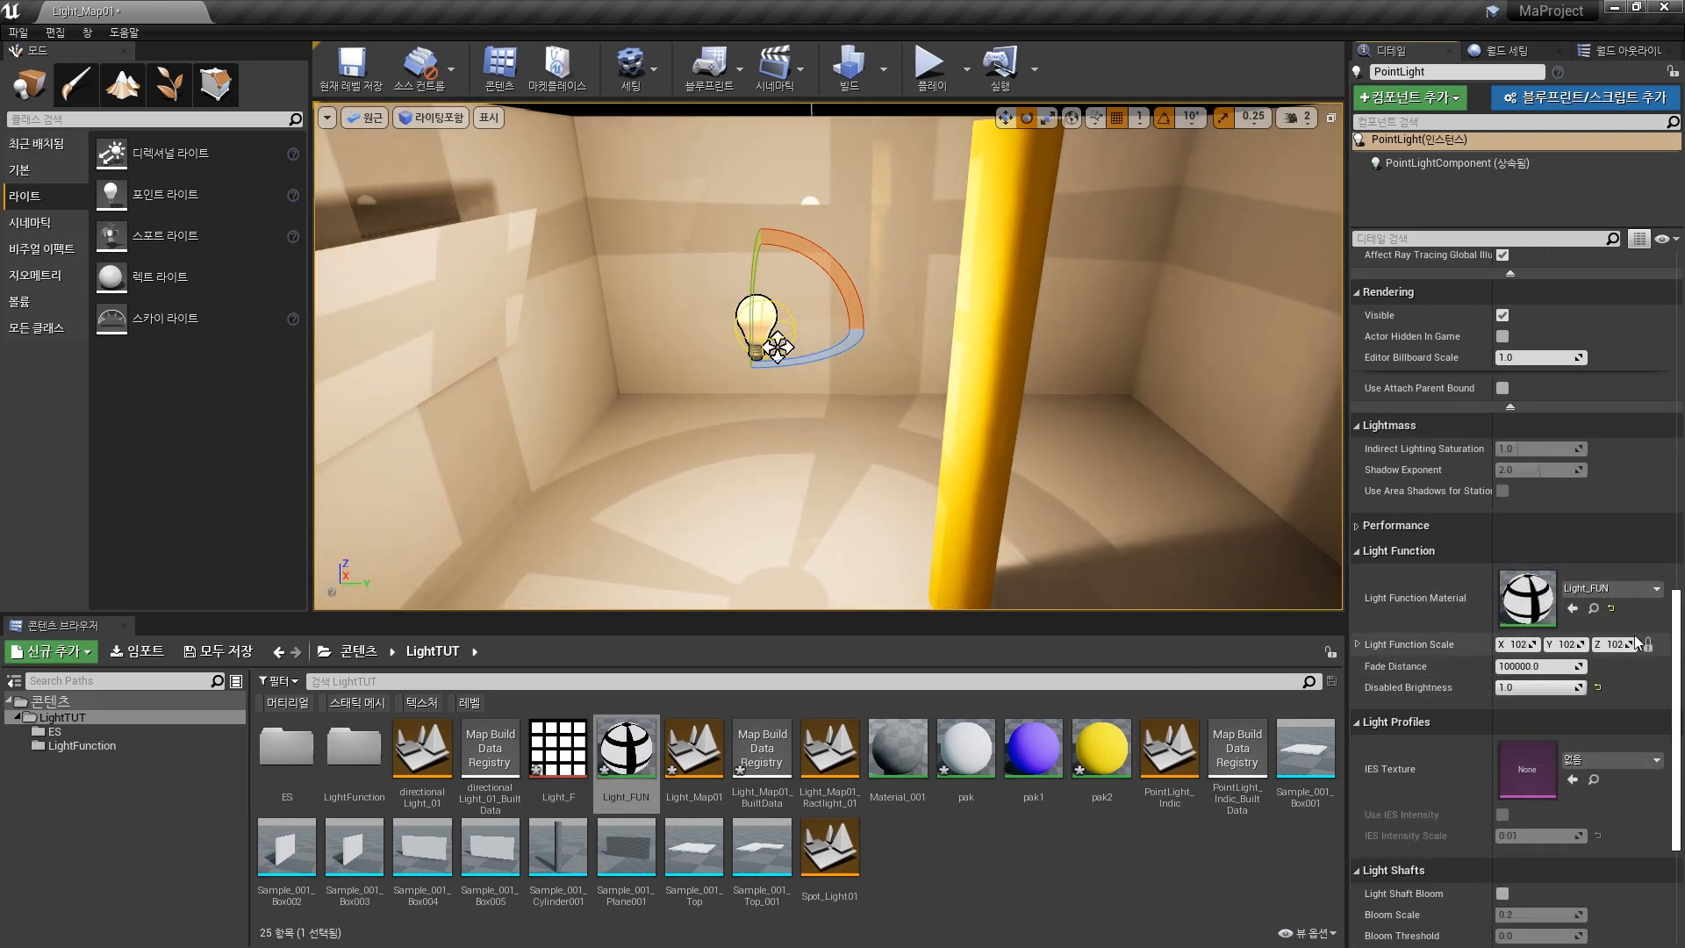
pyautogui.click(1618, 588)
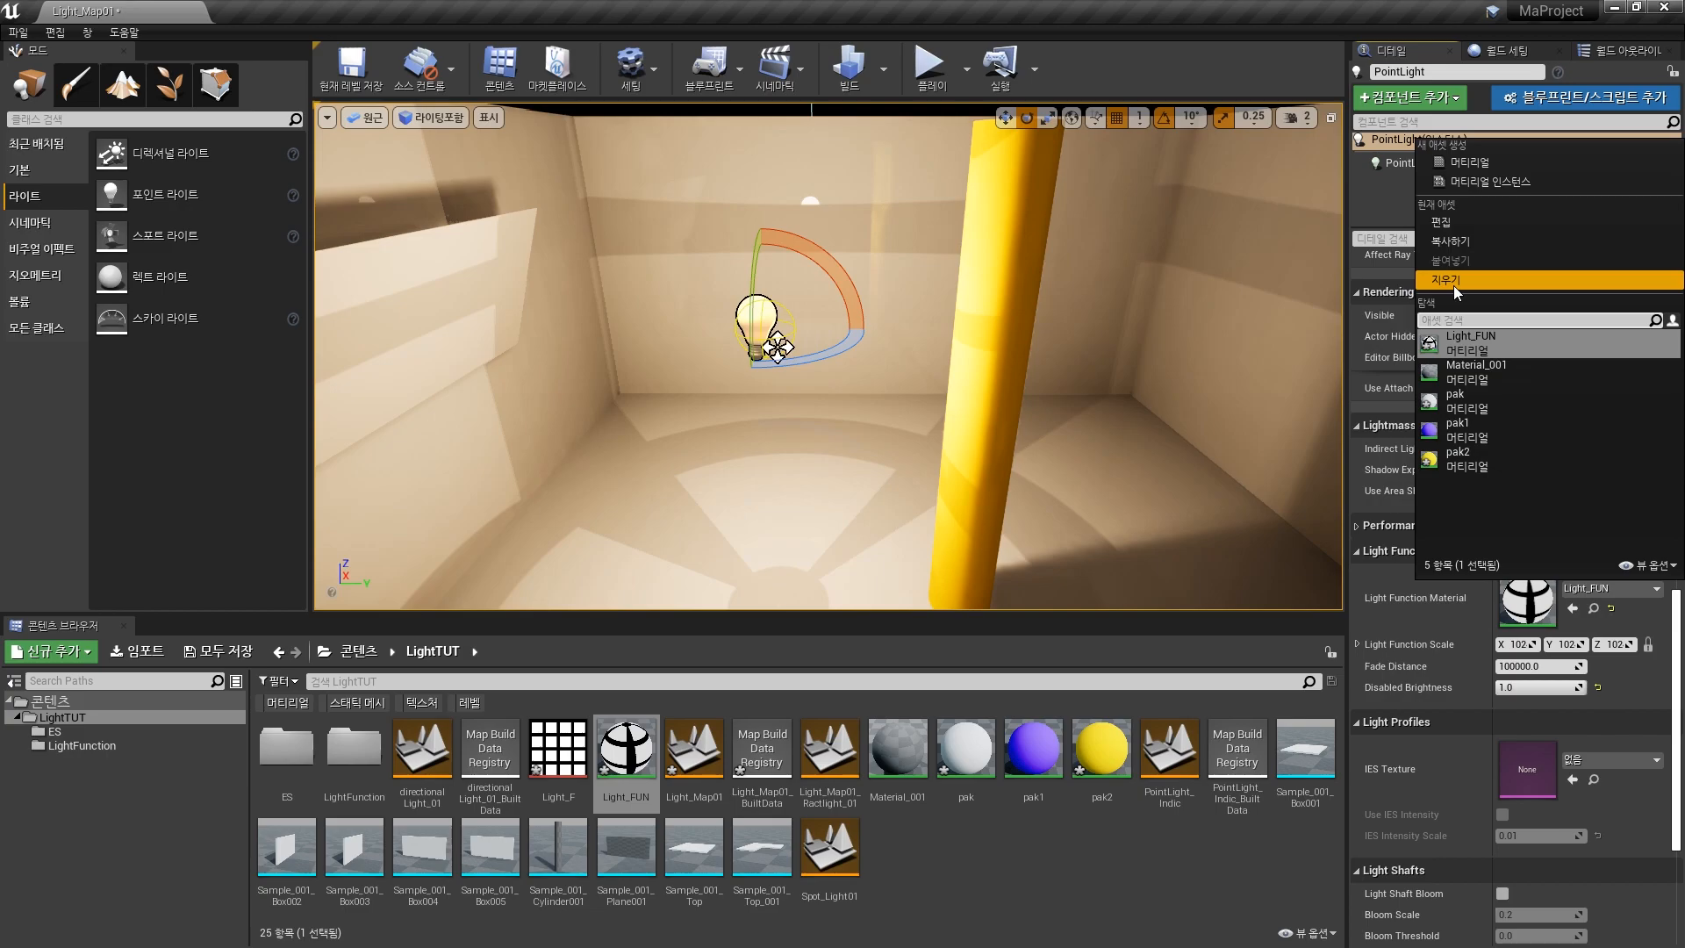
pyautogui.click(1453, 283)
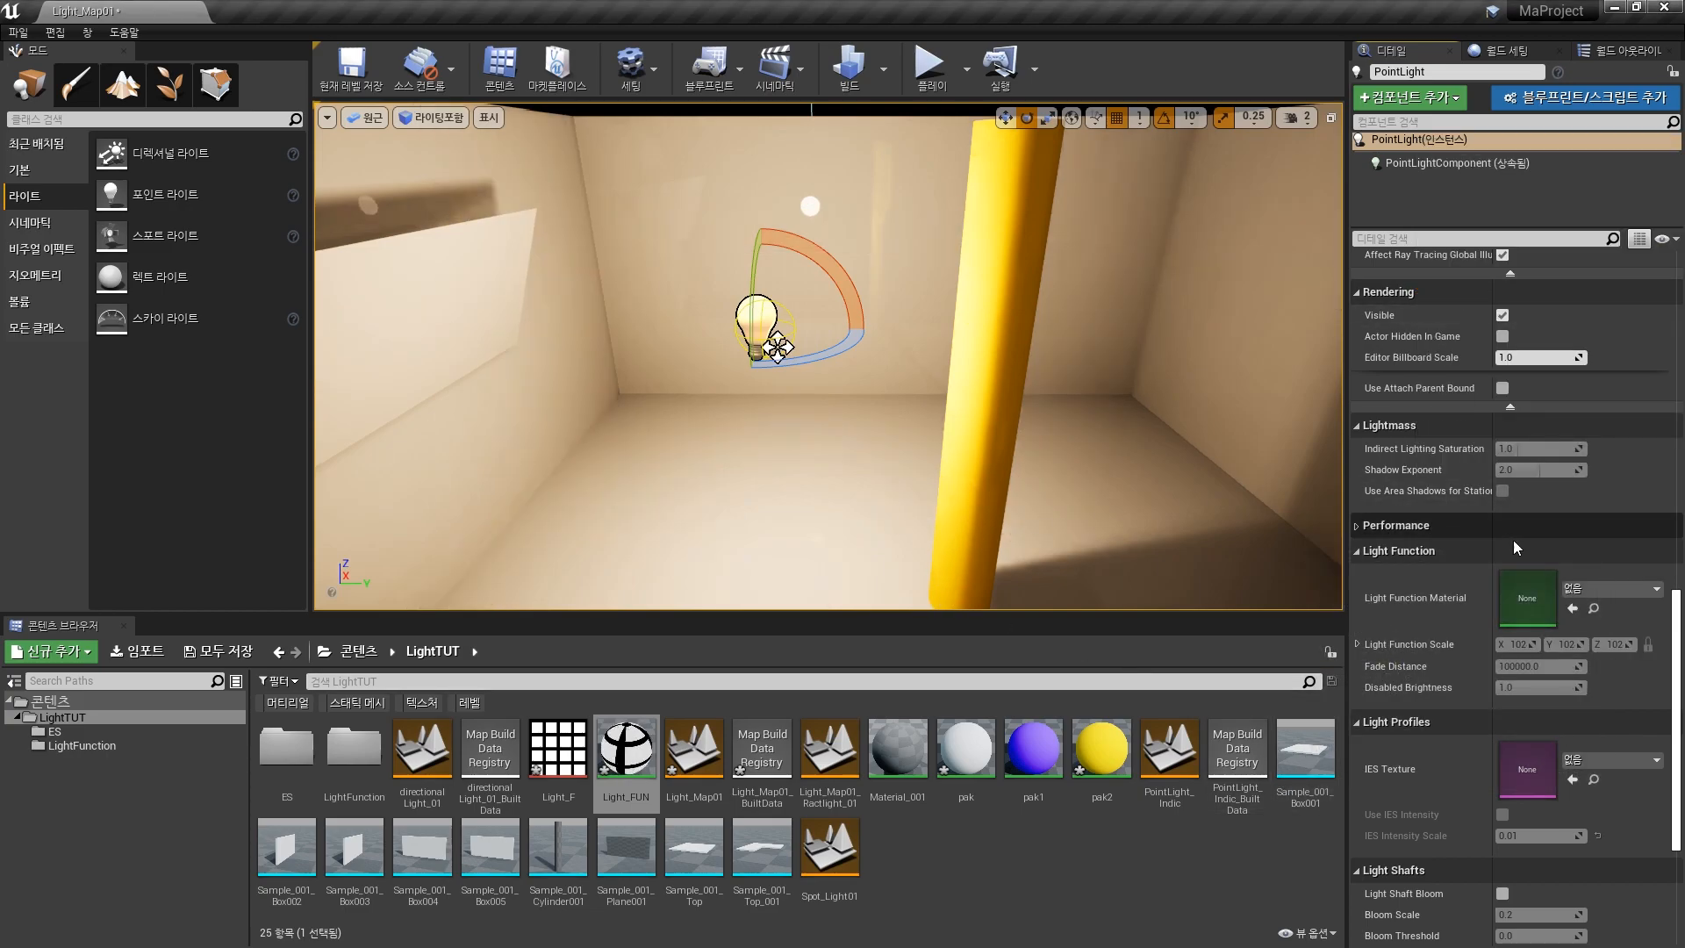
pyautogui.scroll(10, 1665, 640)
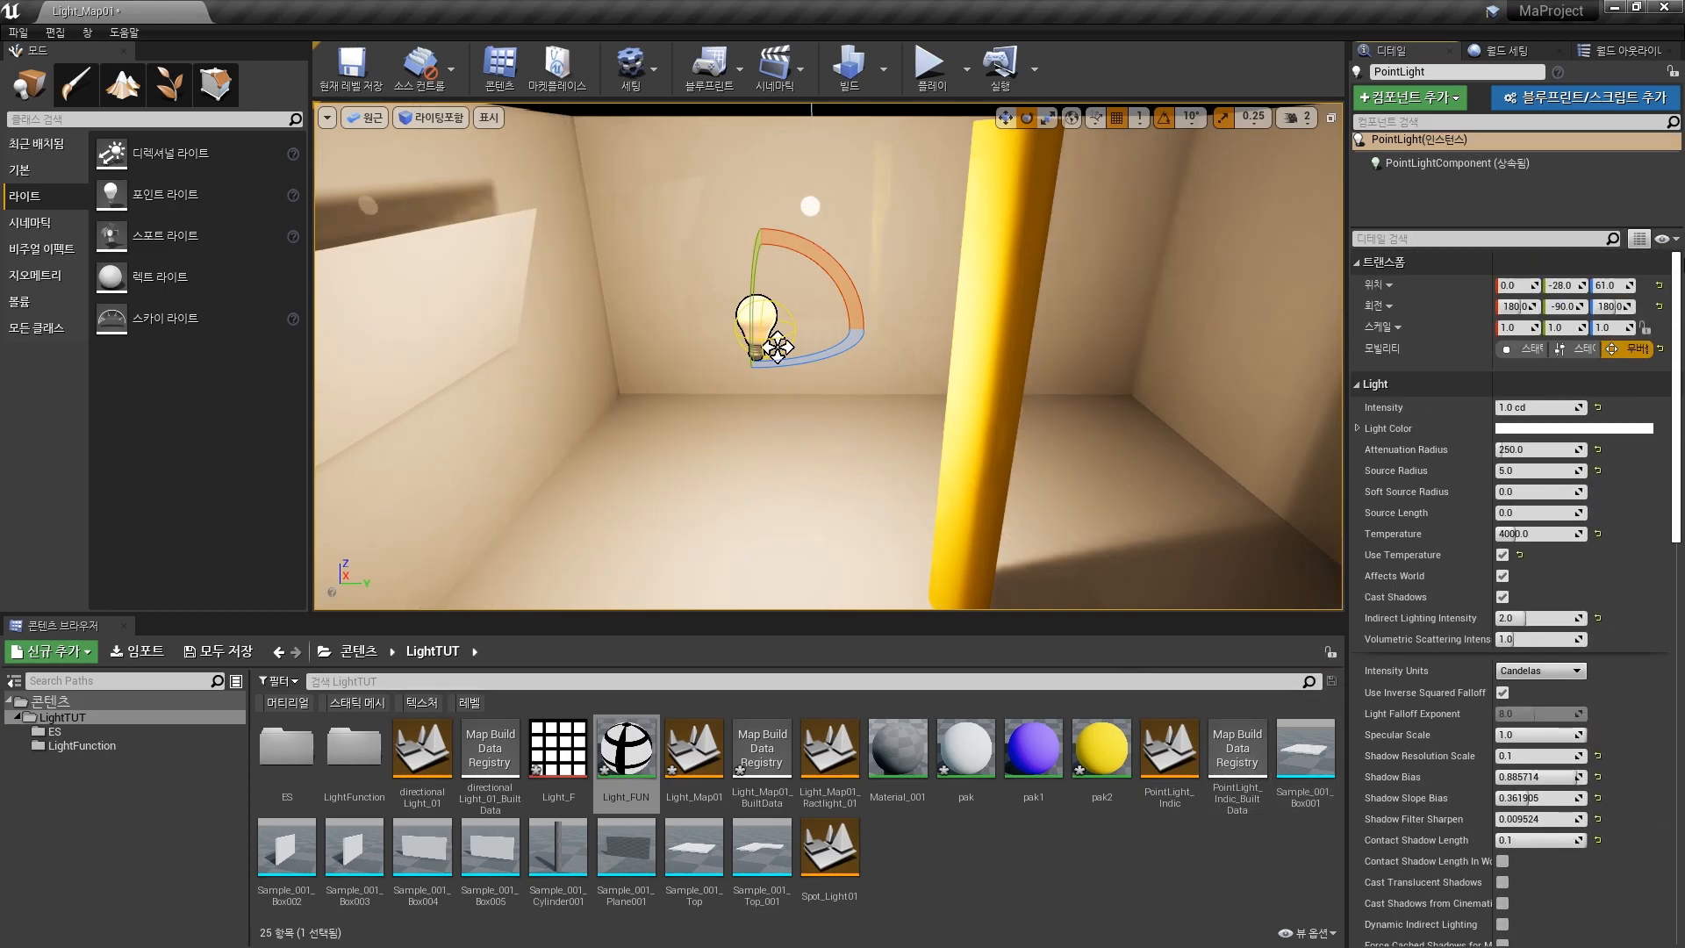
pyautogui.click(1532, 348)
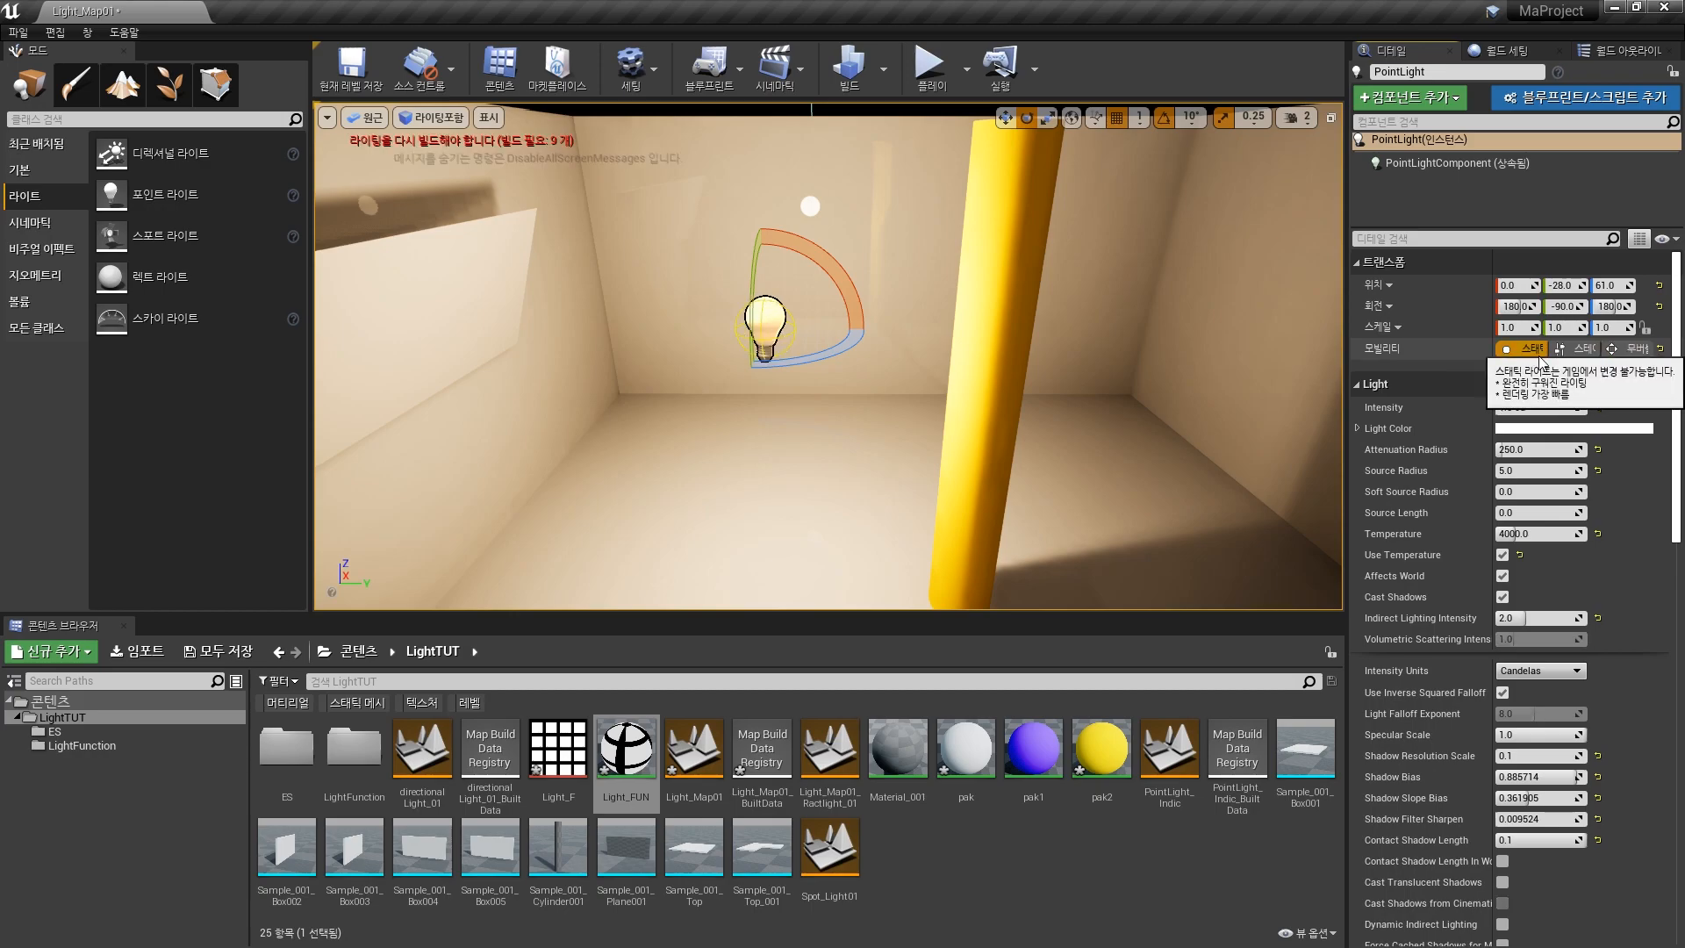
# Step: Assign light profile 1 from the ES folder as the point light's IES Texture
pyautogui.scroll(-10, 1679, 373)
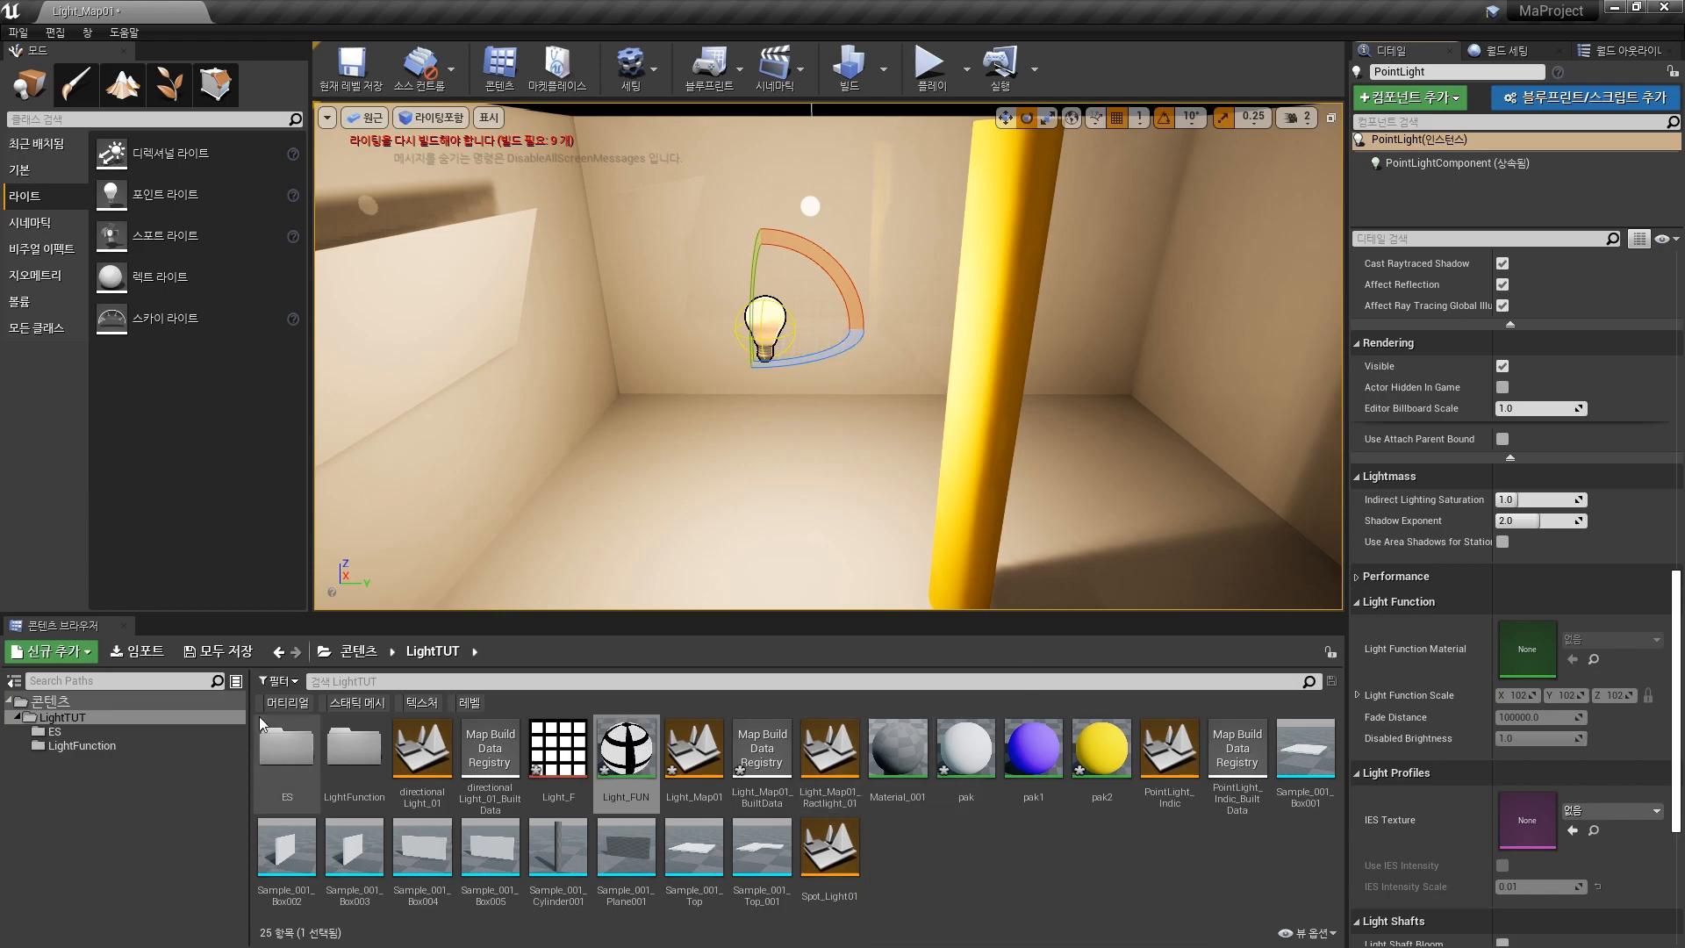
pyautogui.click(50, 734)
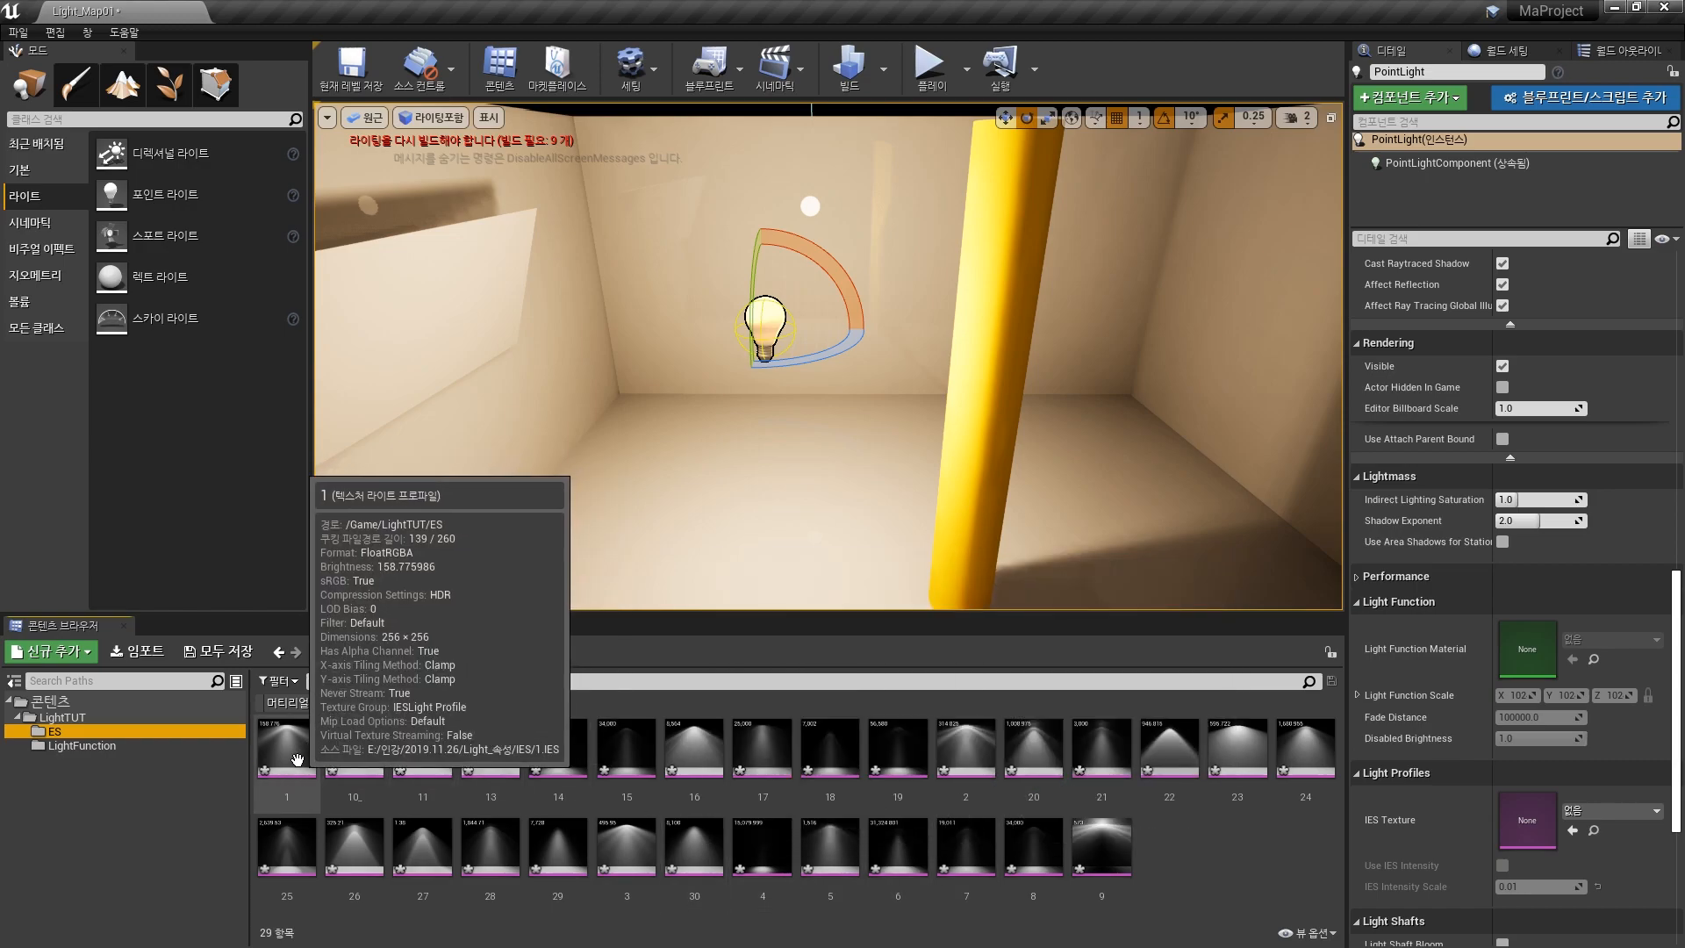
pyautogui.moveTo(303, 727)
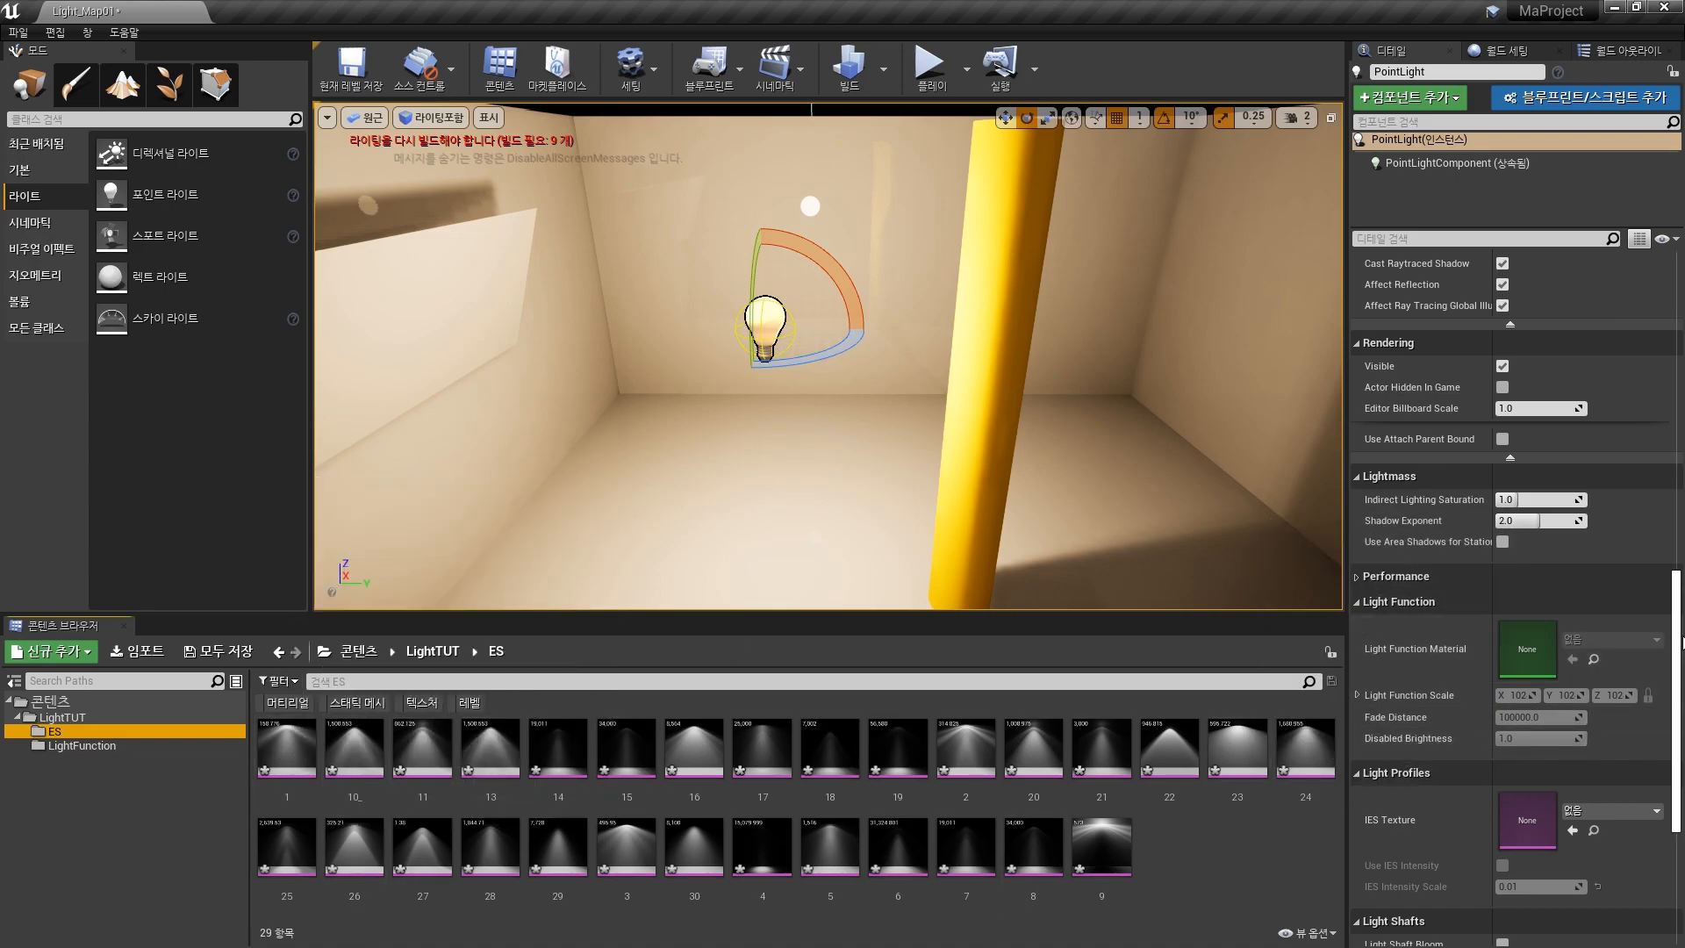
pyautogui.moveTo(1677, 654); pyautogui.dragTo(1678, 693)
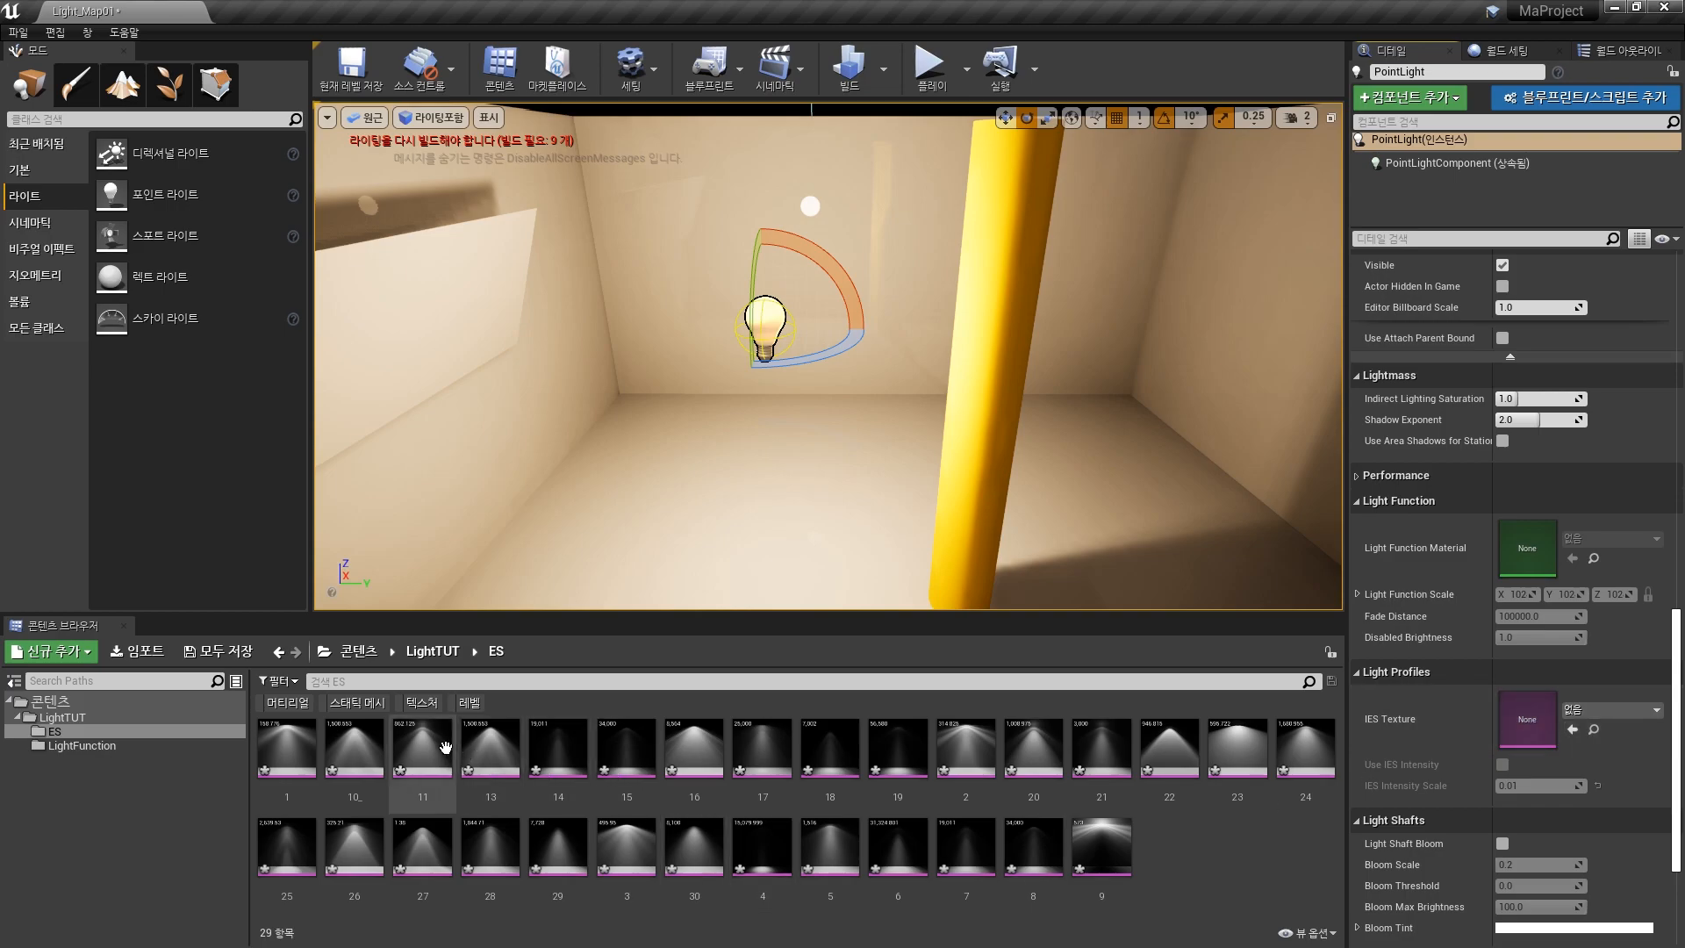
pyautogui.moveTo(307, 739); pyautogui.dragTo(1527, 719)
# Step: Move the point light close to the wall, to about X 96, Y -28, Z 75, to show its IES light shape
pyautogui.moveTo(841, 388); pyautogui.dragTo(869, 407, button='right')
pyautogui.press('w')
pyautogui.press('r')
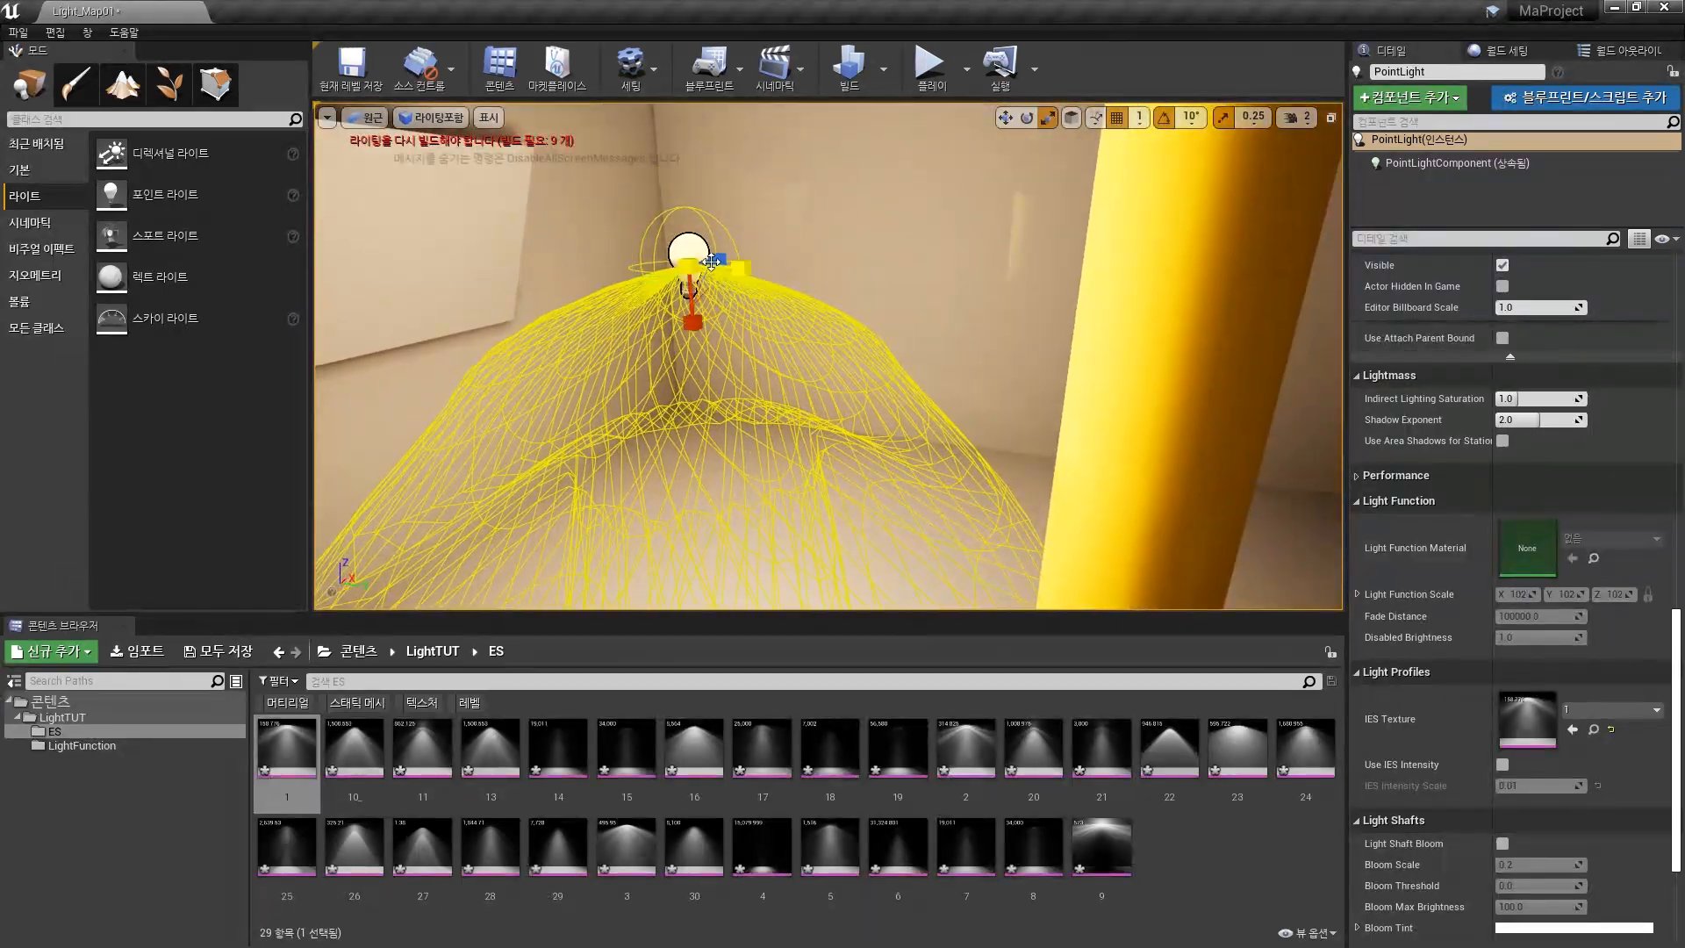
pyautogui.moveTo(713, 409); pyautogui.dragTo(767, 348, button='right')
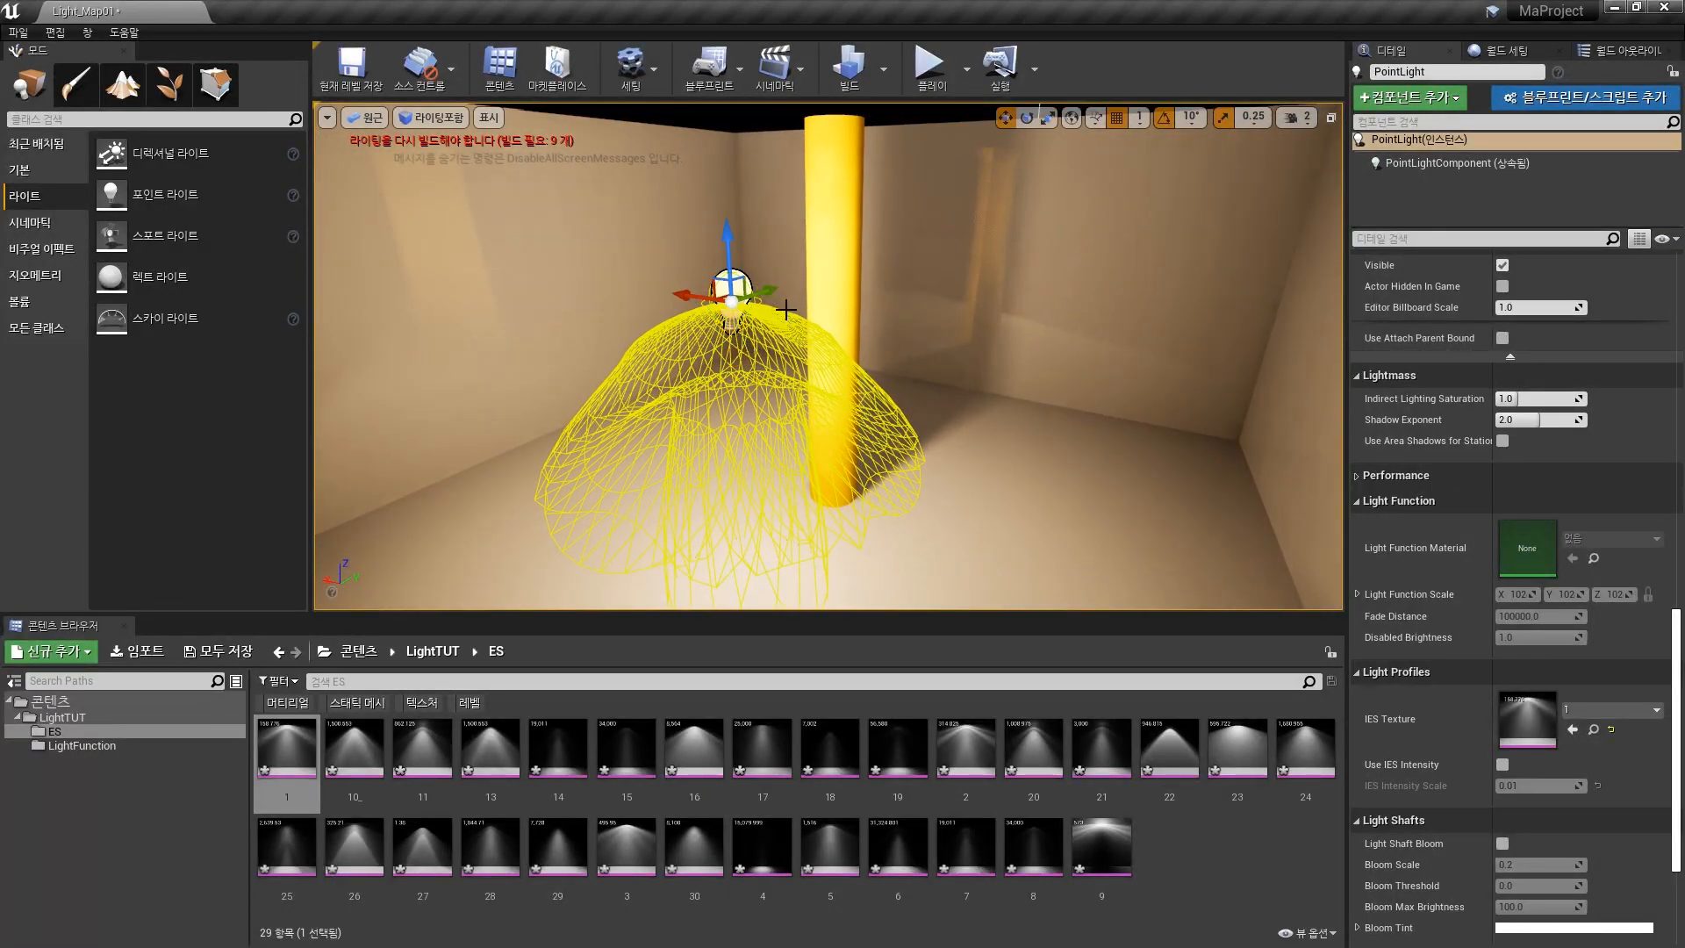
pyautogui.moveTo(699, 297); pyautogui.dragTo(441, 297)
pyautogui.moveTo(591, 340)
pyautogui.mouseDown(button='right')
pyautogui.moveTo(575, 340)
pyautogui.moveTo(590, 340)
pyautogui.mouseUp(button='right')
pyautogui.moveTo(618, 229); pyautogui.dragTo(586, 273, button='right')
pyautogui.moveTo(580, 233); pyautogui.dragTo(566, 240)
pyautogui.moveTo(567, 238); pyautogui.dragTo(714, 587, button='right')
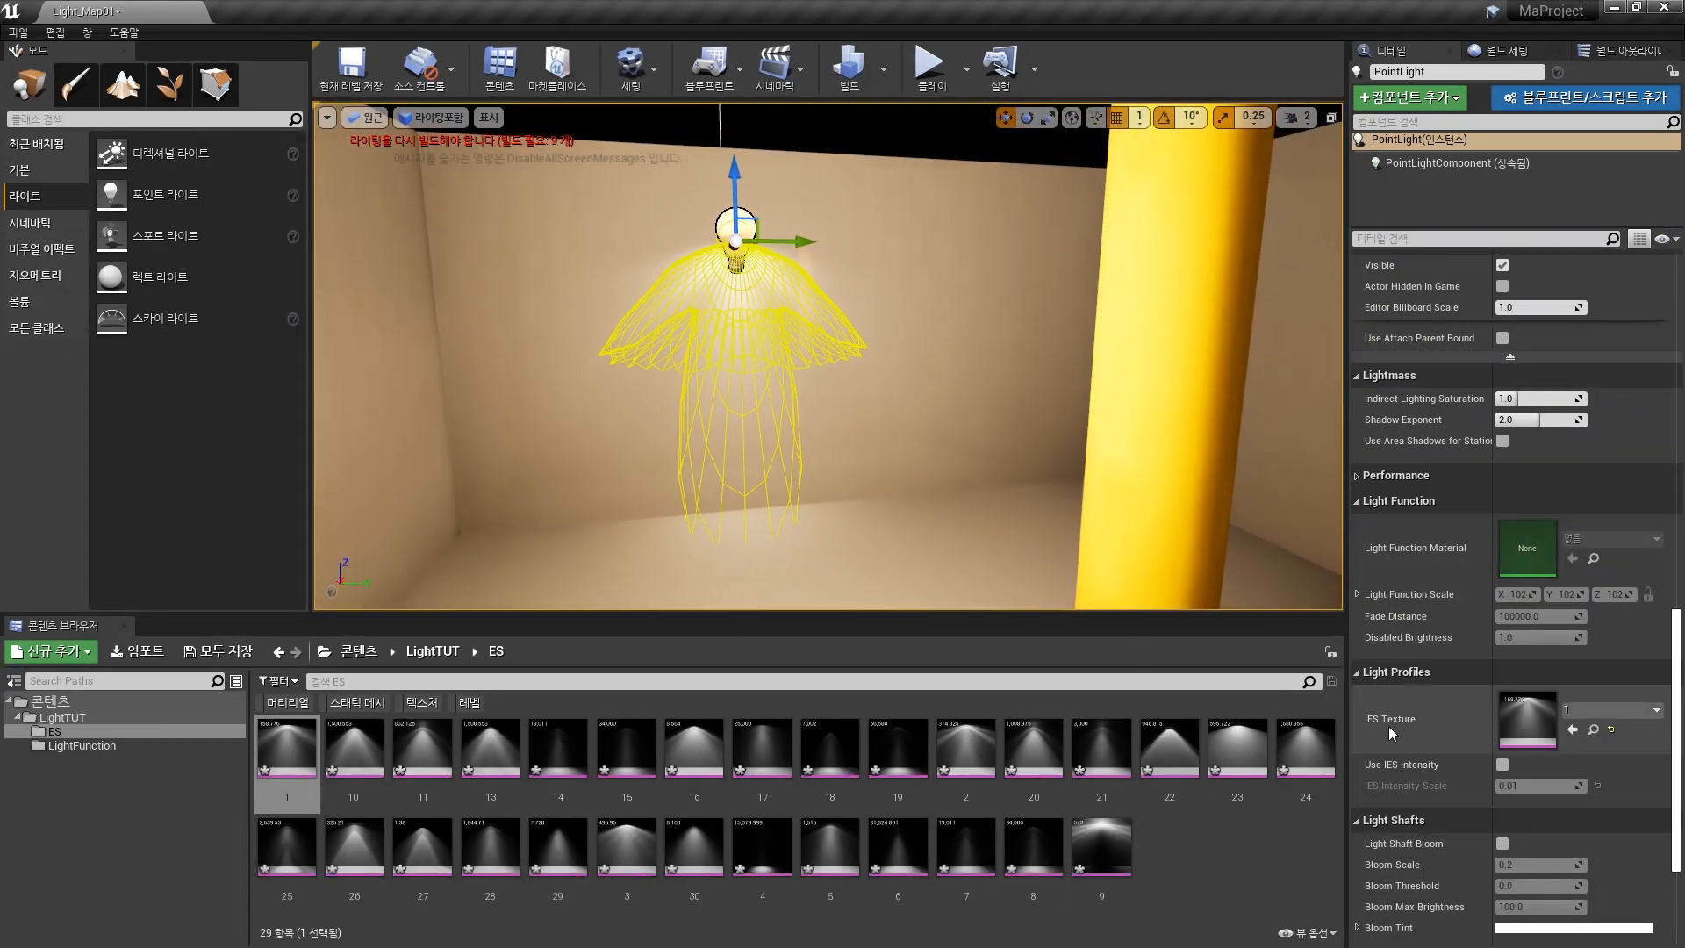
# Step: Set the point light's Intensity to about 2.3 cd and enable Use IES Intensity
pyautogui.scroll(15, 1674, 604)
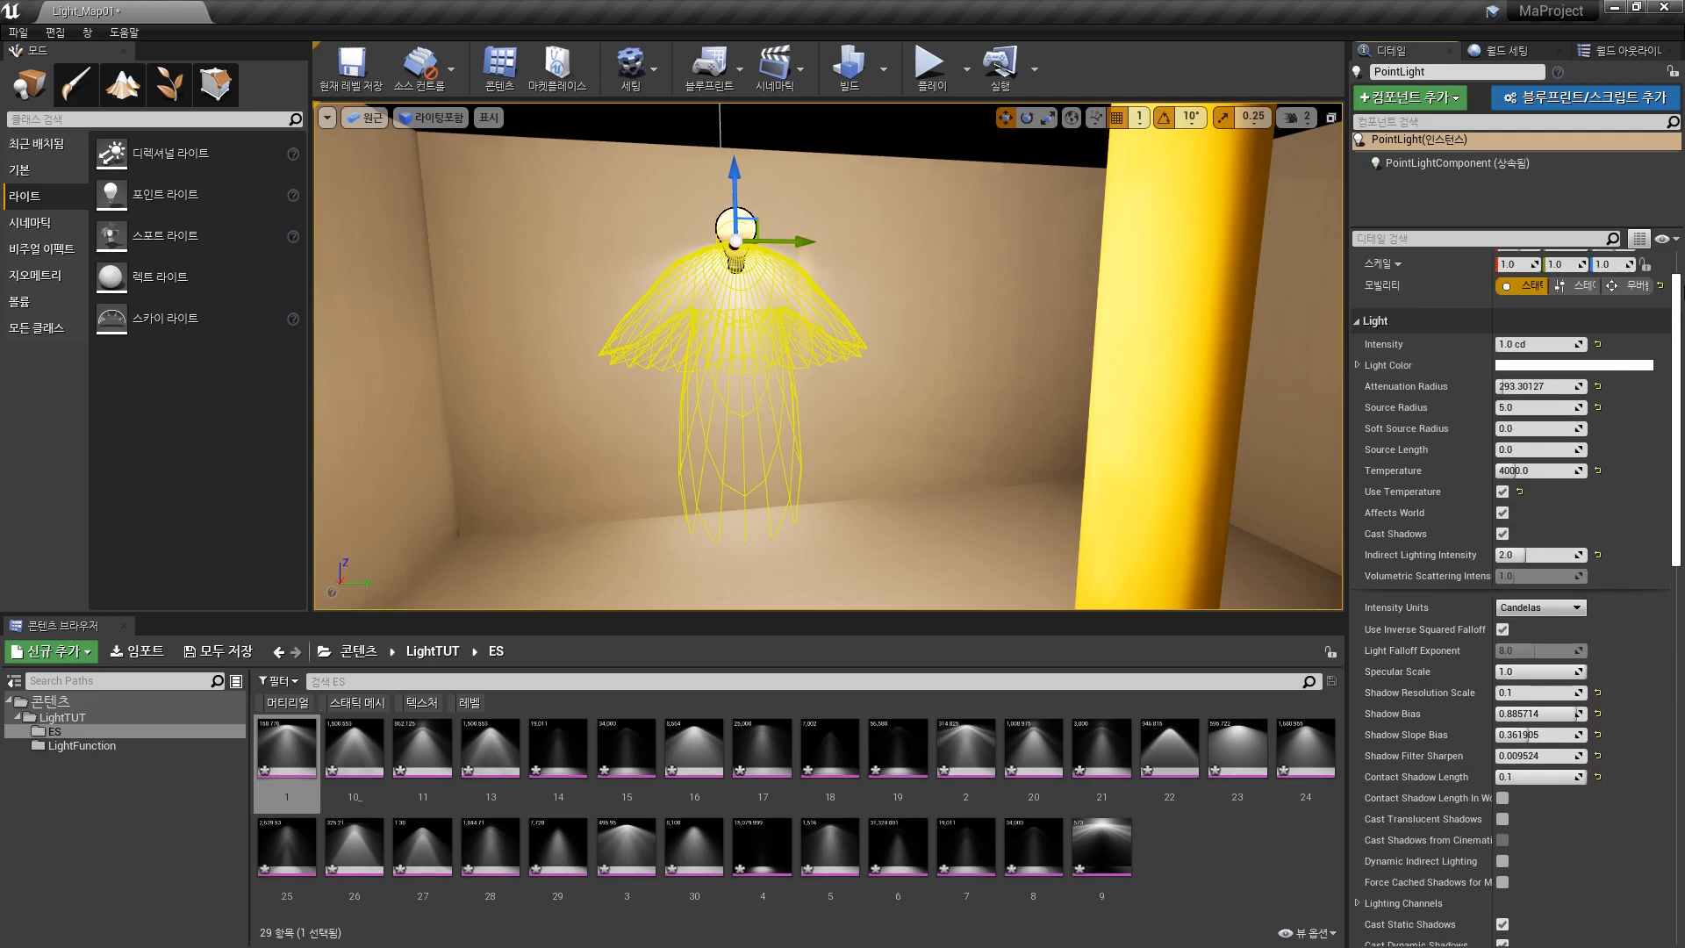
pyautogui.moveTo(1562, 400)
pyautogui.mouseDown()
pyautogui.moveTo(1603, 400)
pyautogui.moveTo(1571, 400)
pyautogui.mouseUp()
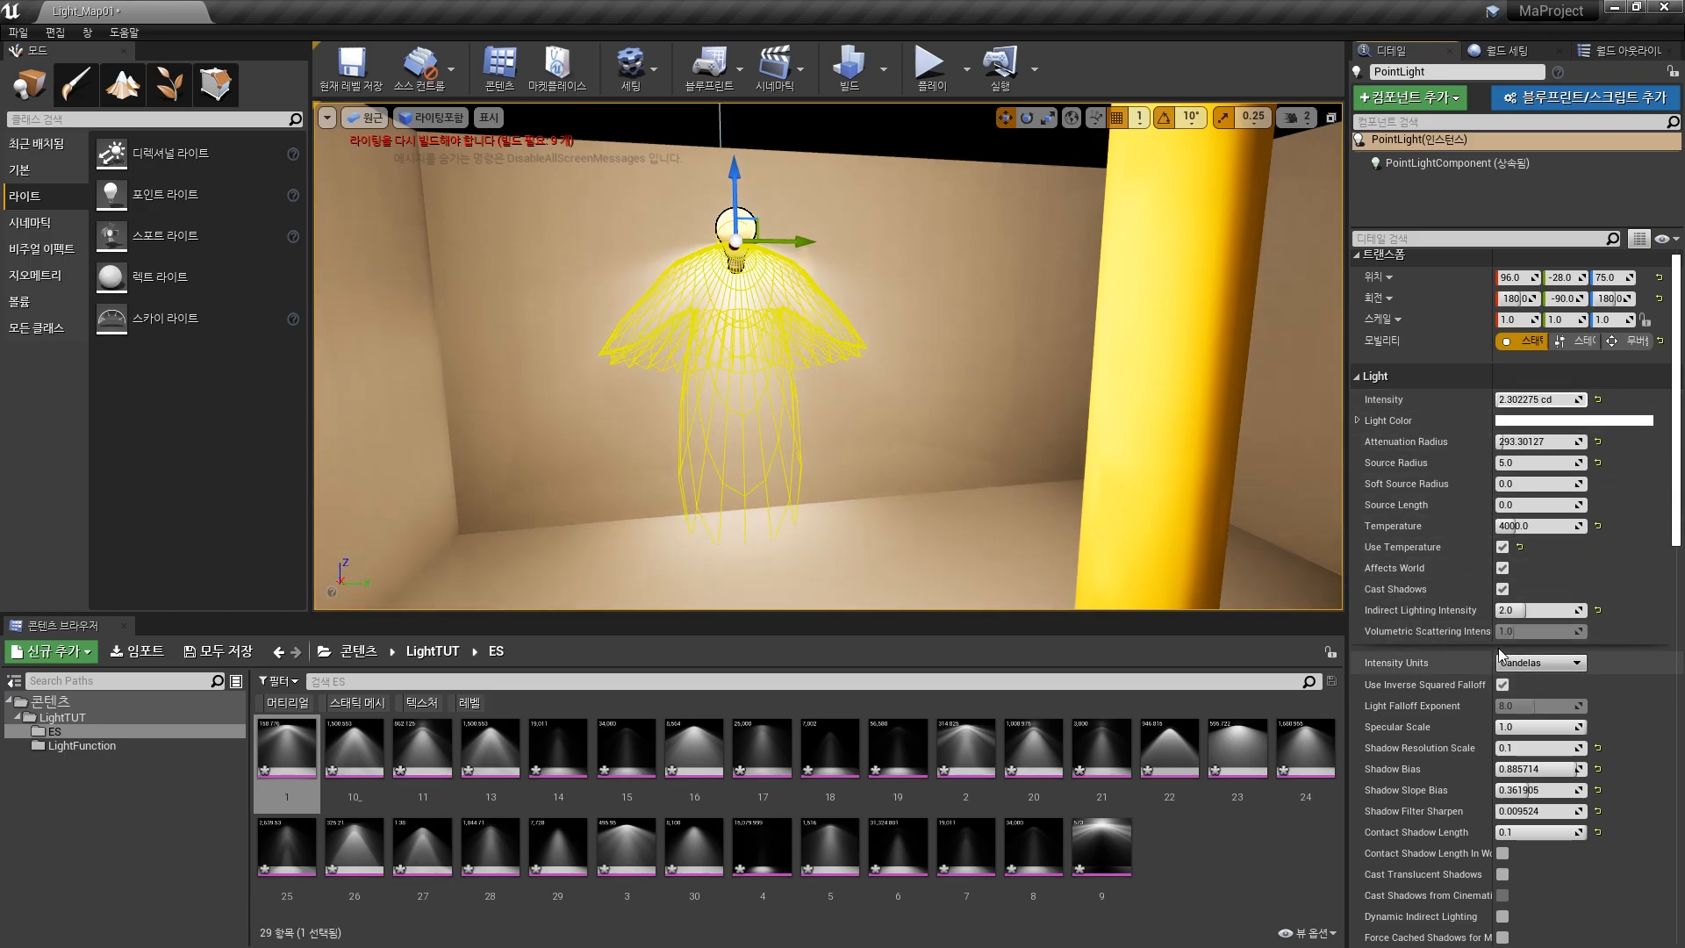
pyautogui.moveTo(1673, 379); pyautogui.dragTo(1676, 773)
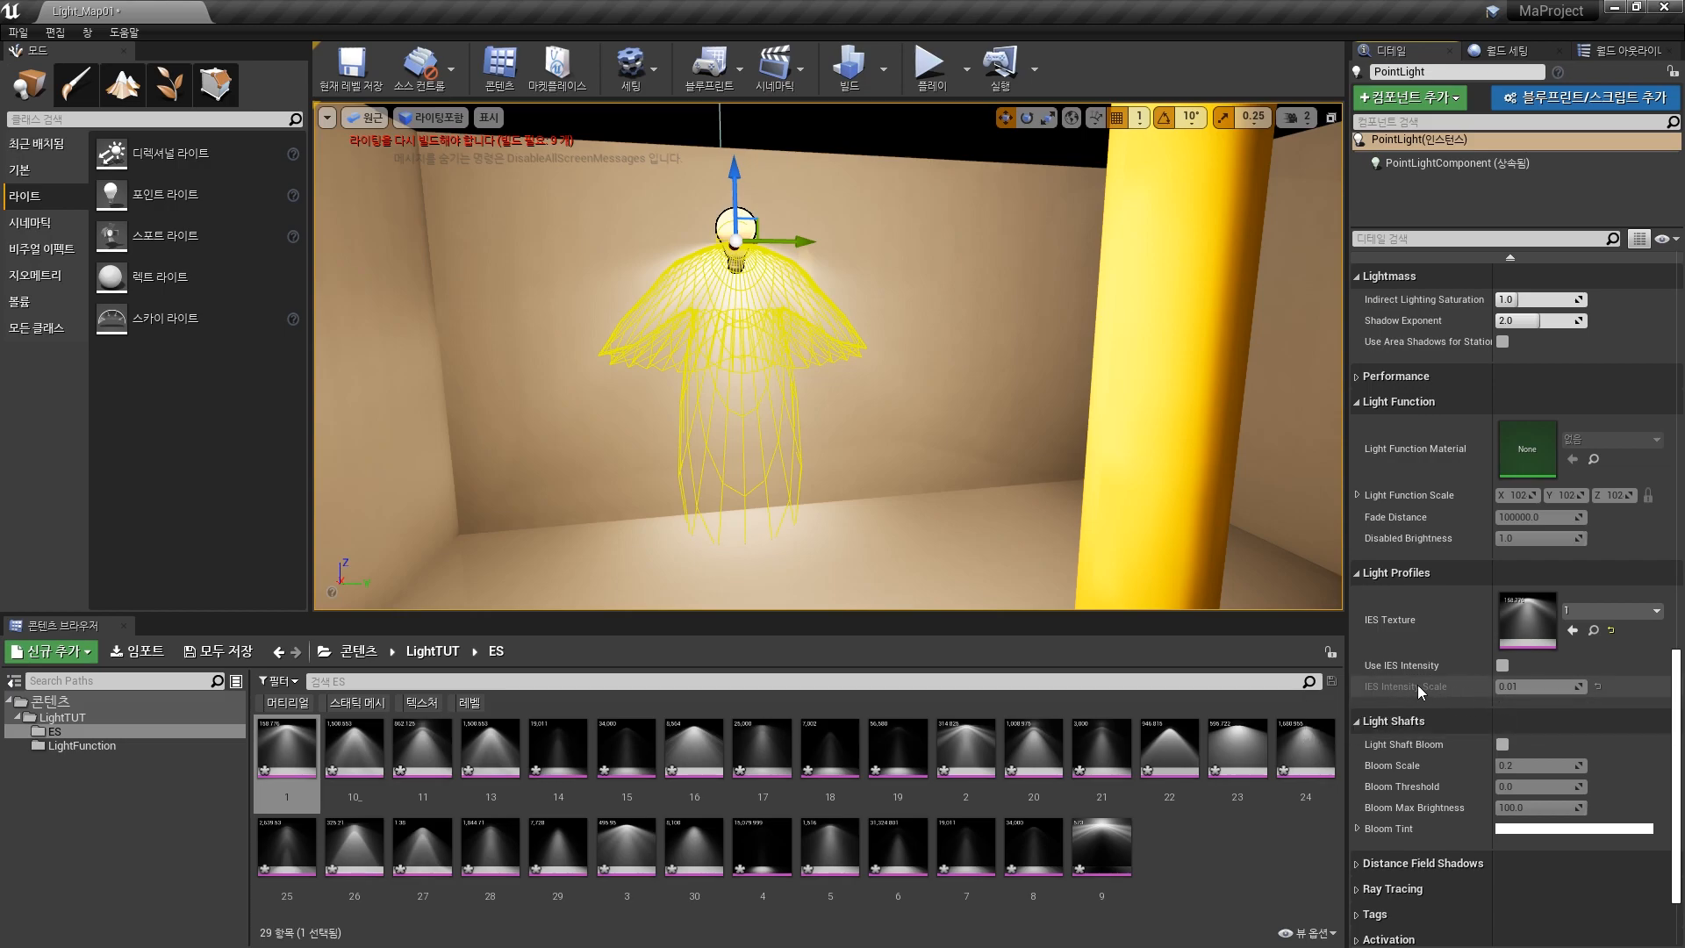
pyautogui.click(1503, 665)
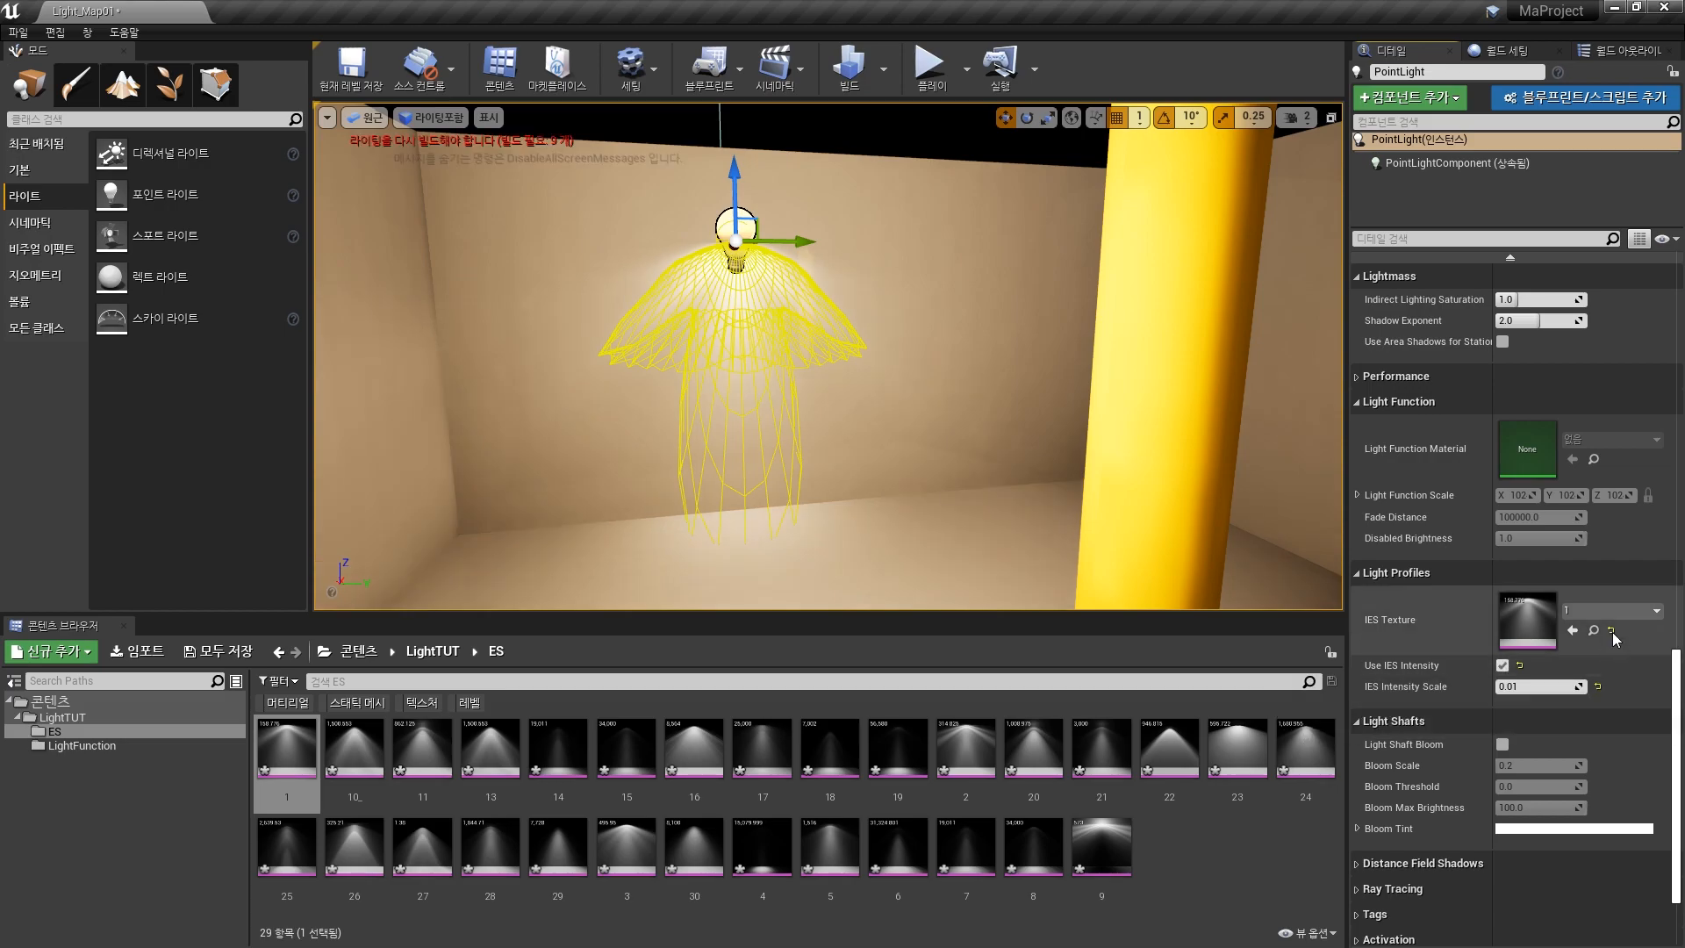
pyautogui.moveTo(1676, 669); pyautogui.dragTo(1678, 271)
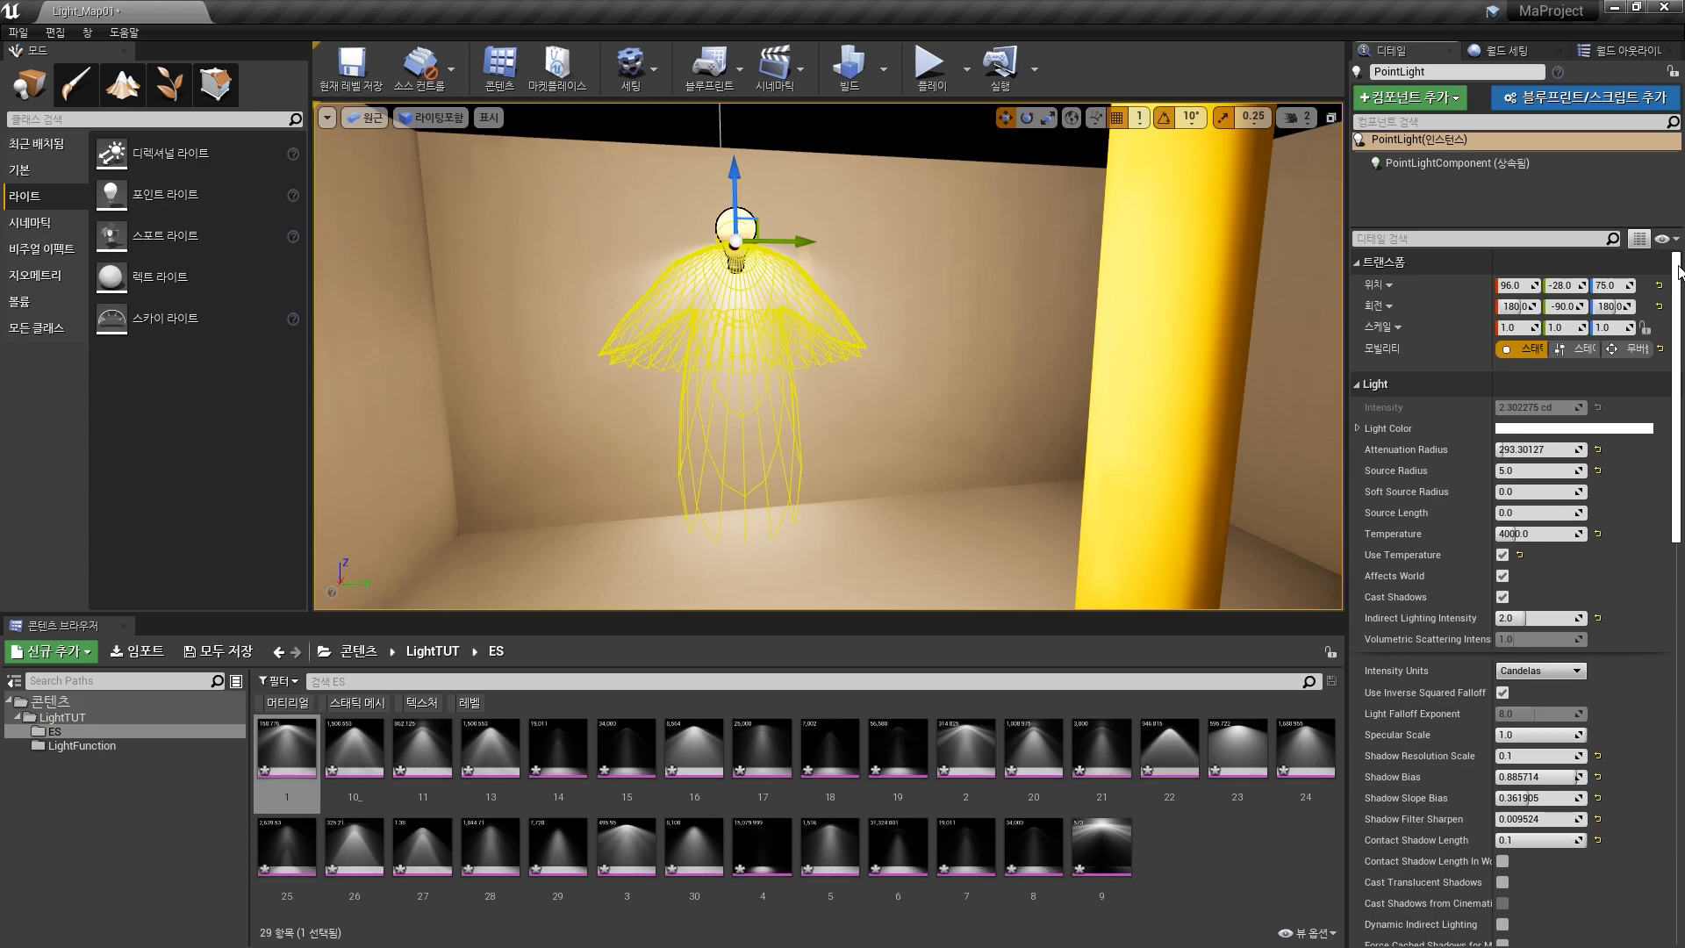
# Step: Try the IES Intensity Scale at 0.1 and 0.2 to compare the brightness, and return it to 0.01
pyautogui.moveTo(1679, 381); pyautogui.dragTo(1678, 781)
pyautogui.click(1550, 678)
pyautogui.write('0.1')
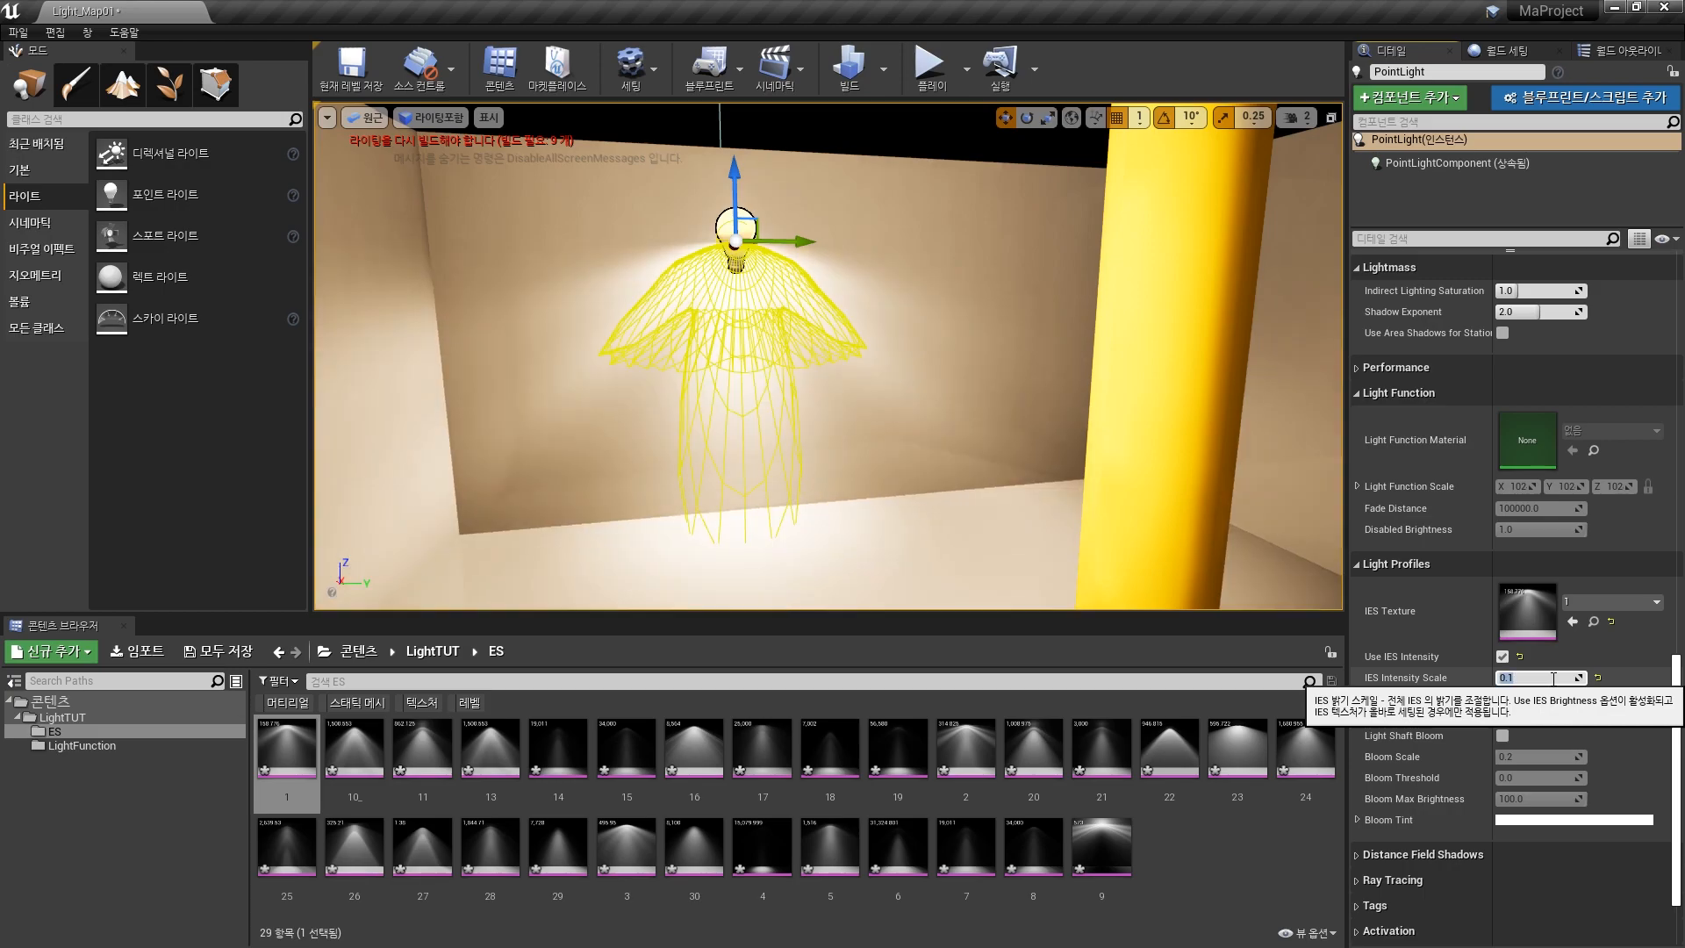
pyautogui.press('Return')
pyautogui.write('.2')
pyautogui.press('Return')
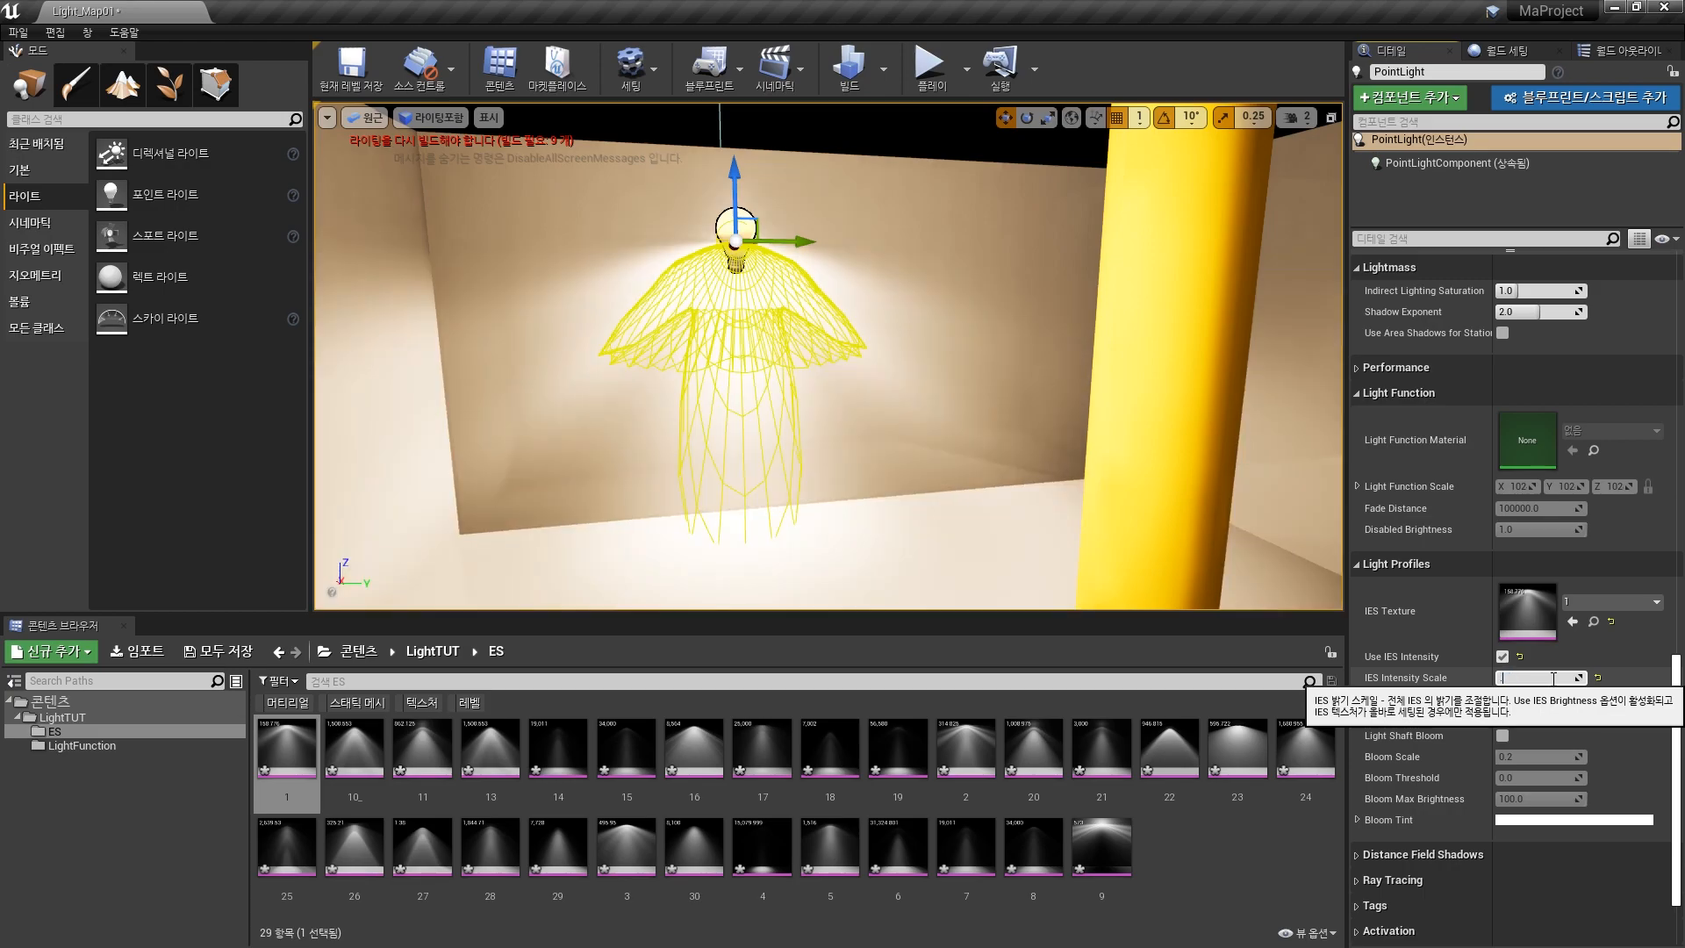
pyautogui.write('.1')
pyautogui.press('Return')
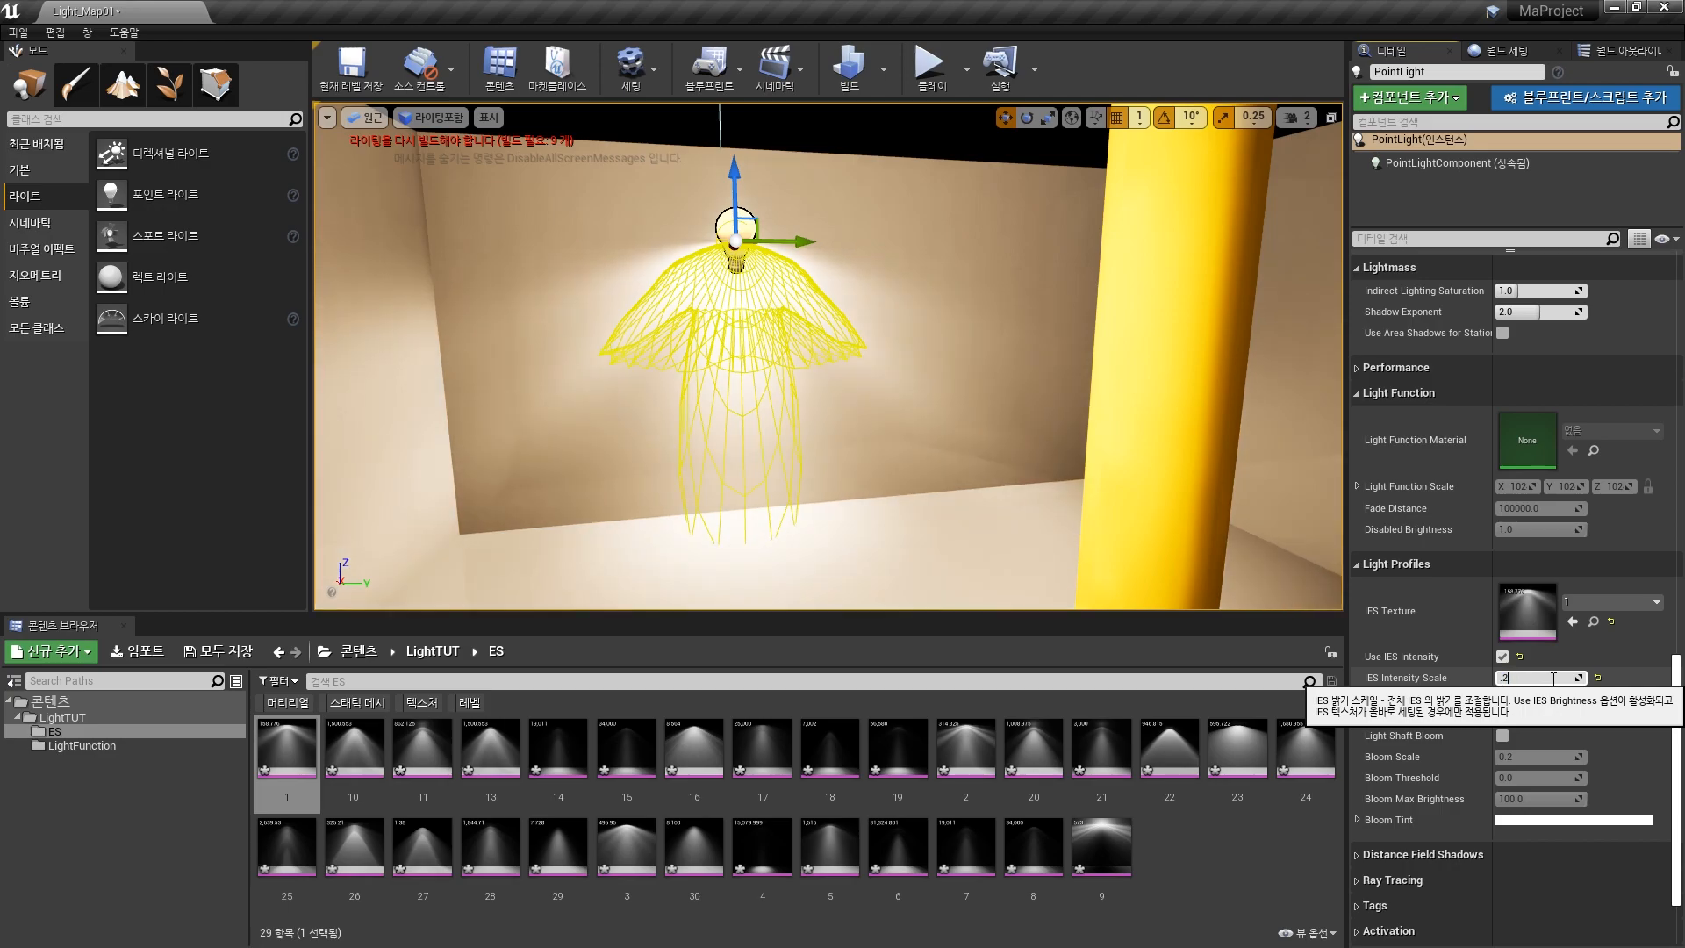
pyautogui.press('Return')
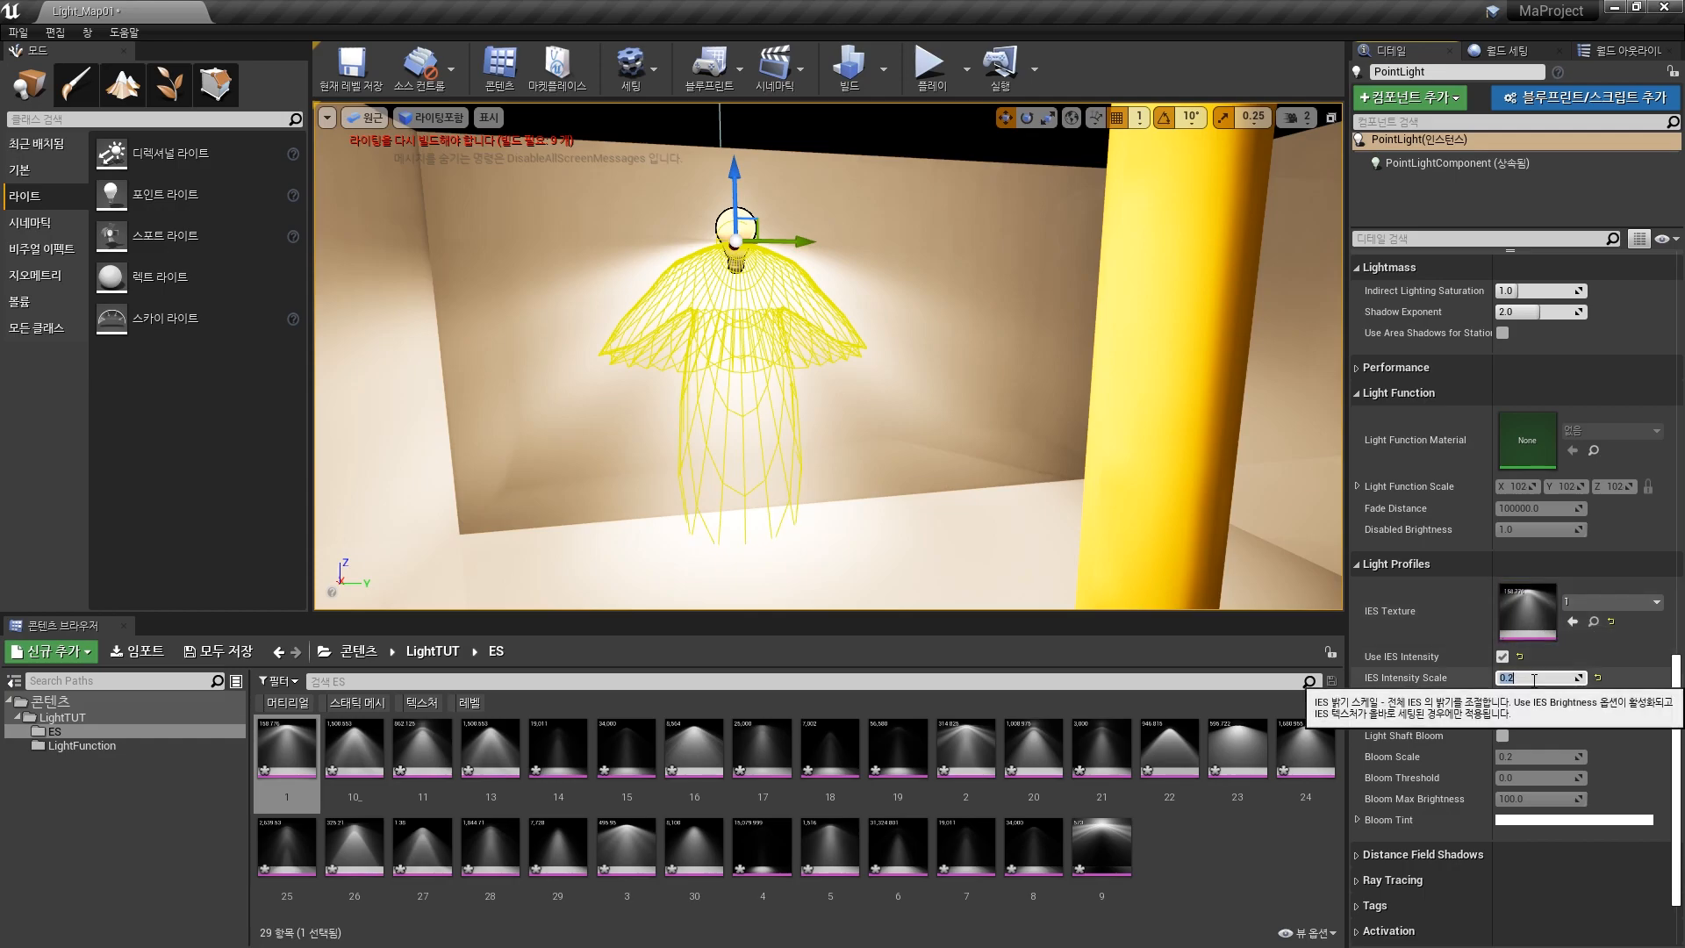
pyautogui.press('Return')
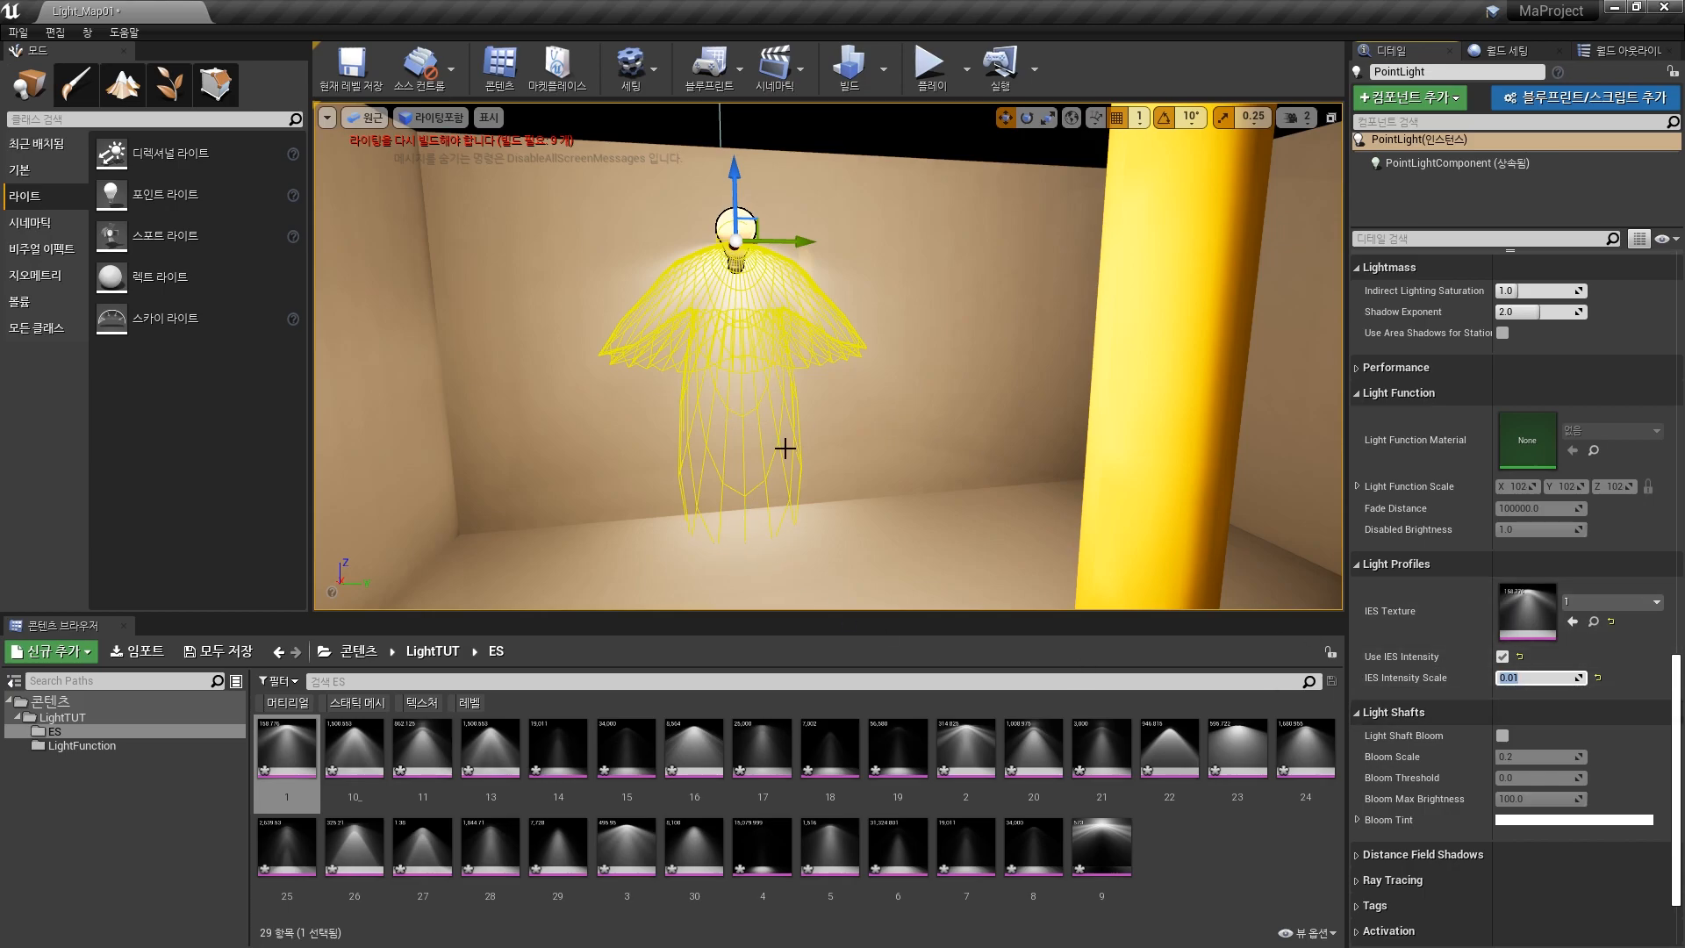
# Step: Rebuild the level's lighting with the IES profile applied to the point light near the wall
pyautogui.moveTo(877, 368); pyautogui.dragTo(634, 334, button='right')
pyautogui.press('w')
pyautogui.moveTo(957, 305); pyautogui.dragTo(930, 353, button='right')
pyautogui.press('Escape')
pyautogui.press('s')
pyautogui.click(769, 232)
pyautogui.press('w')
pyautogui.moveTo(737, 353); pyautogui.dragTo(728, 250, button='right')
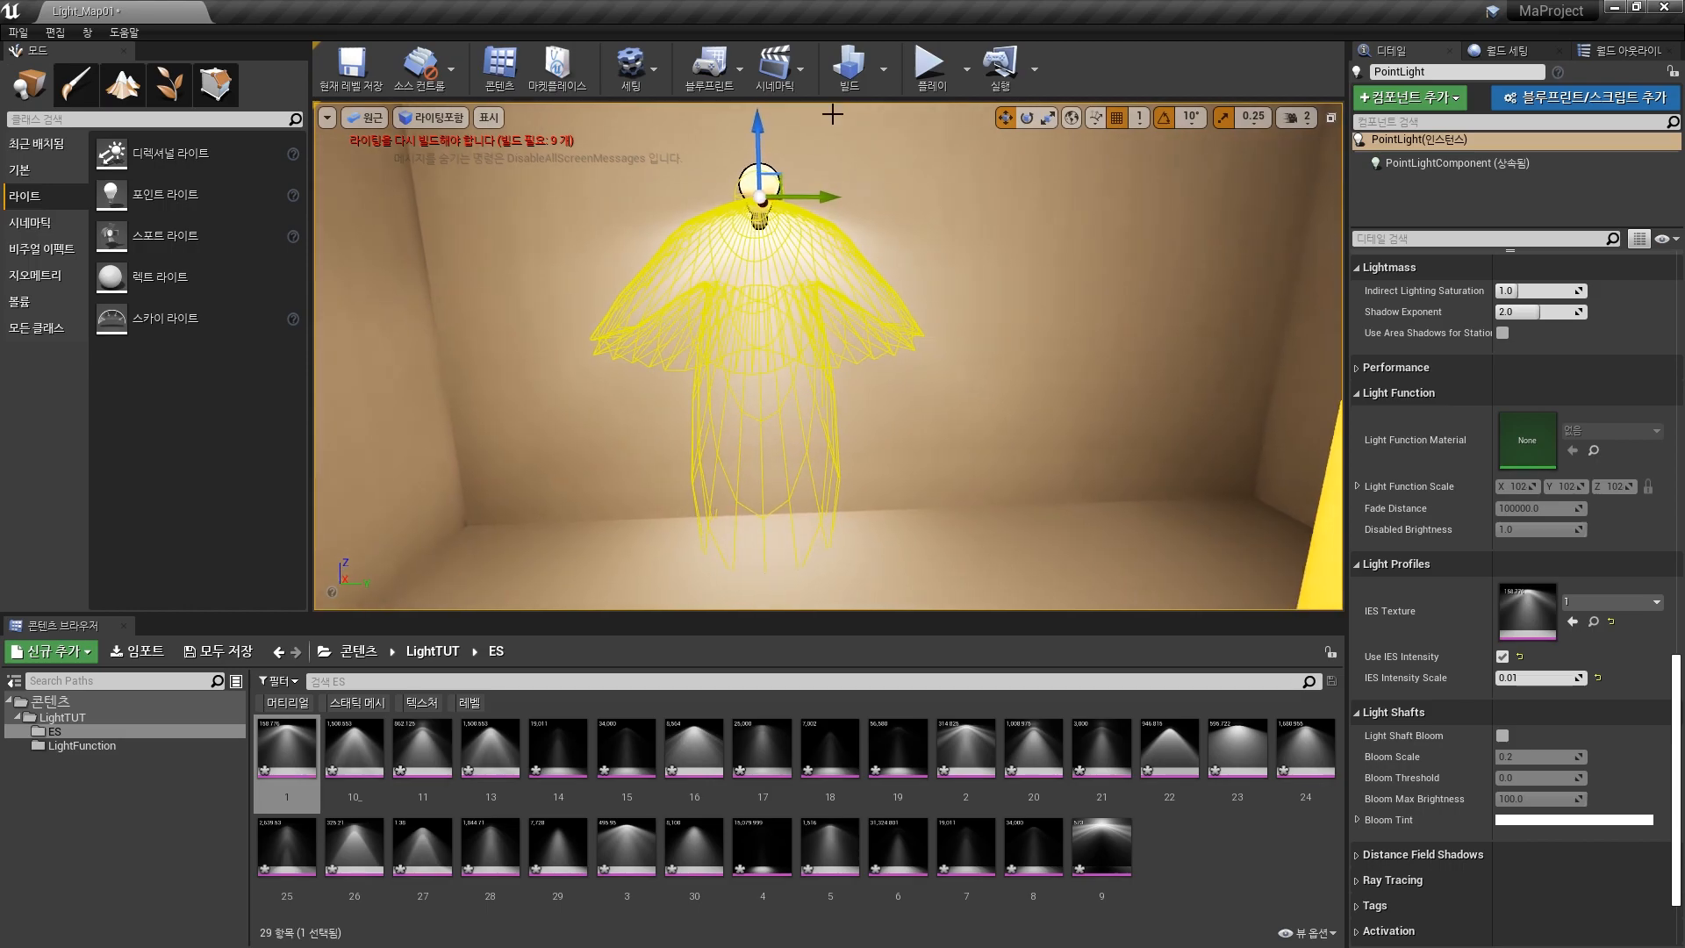
pyautogui.click(887, 57)
pyautogui.click(937, 357)
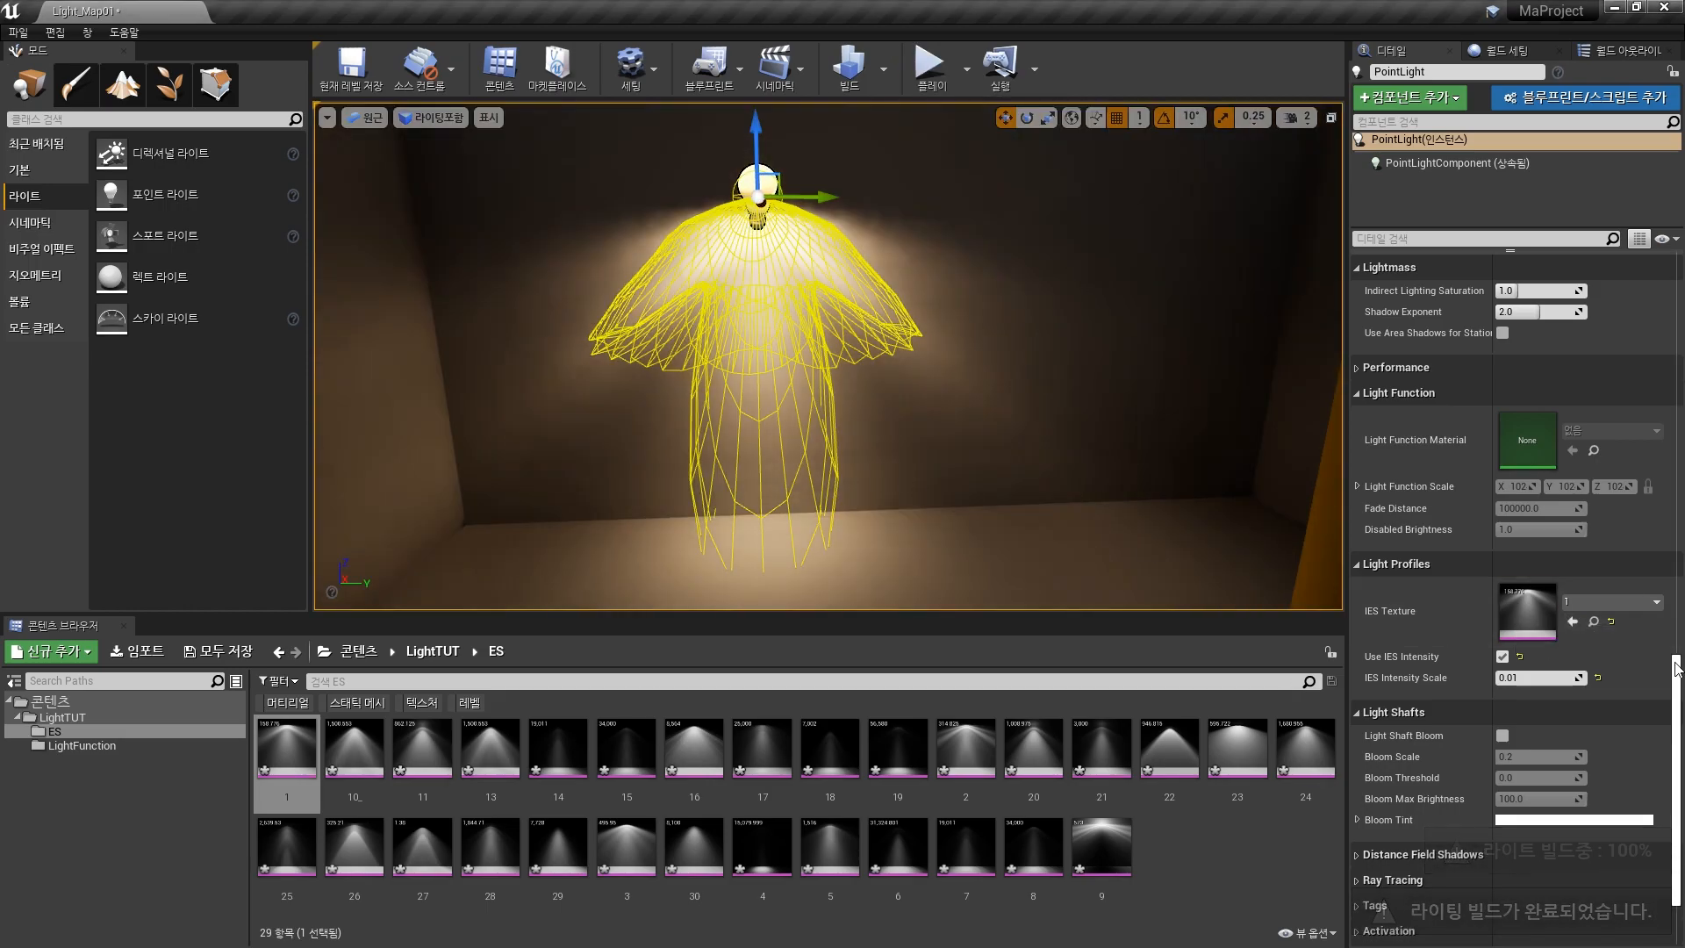
# Step: Examine the point light's Light settings and the shape of its baked IES light on the wall from several angles
pyautogui.moveTo(1678, 710); pyautogui.dragTo(1679, 345)
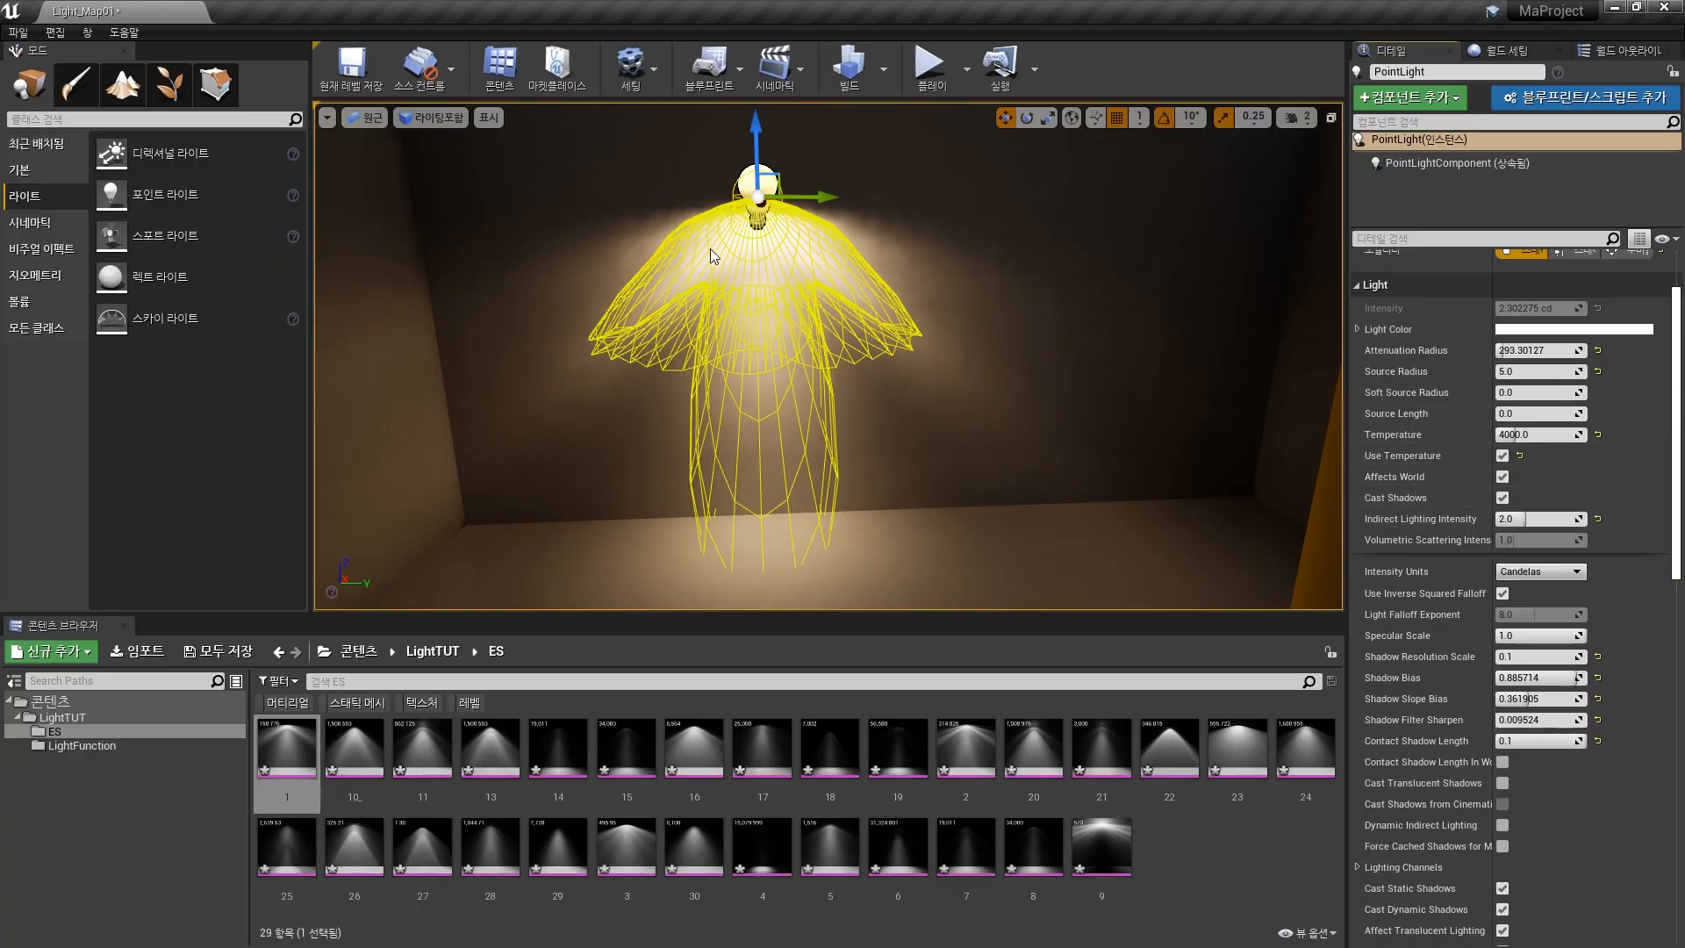
pyautogui.moveTo(683, 227); pyautogui.dragTo(781, 142, button='right')
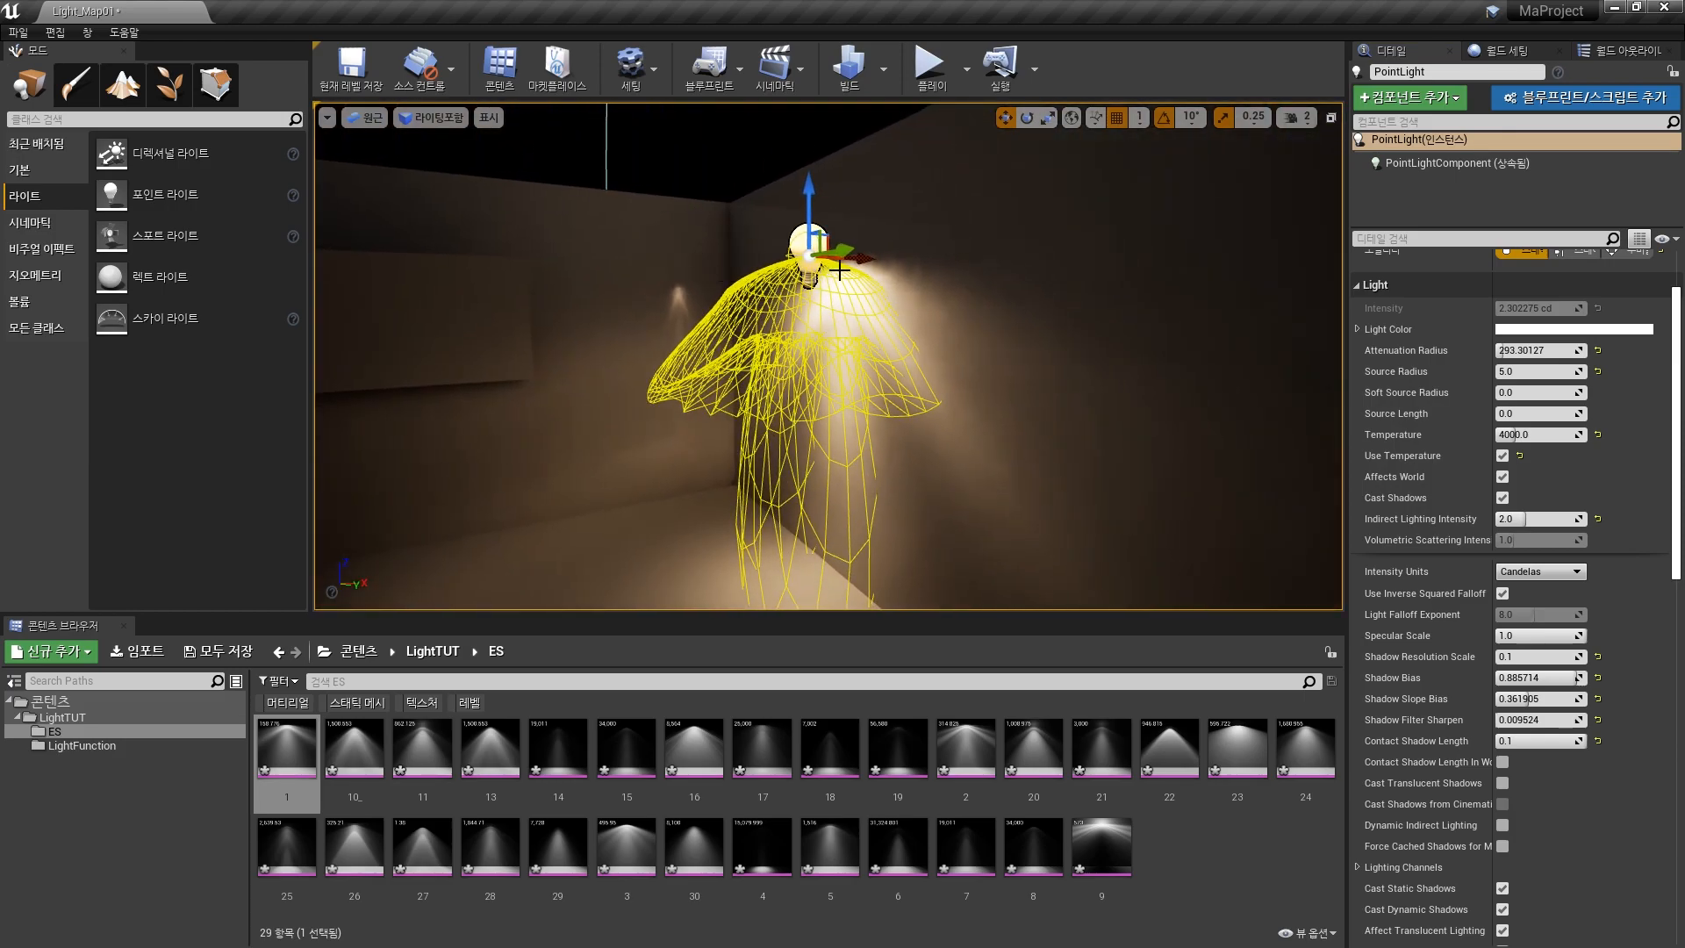
pyautogui.moveTo(781, 244); pyautogui.dragTo(722, 262, button='right')
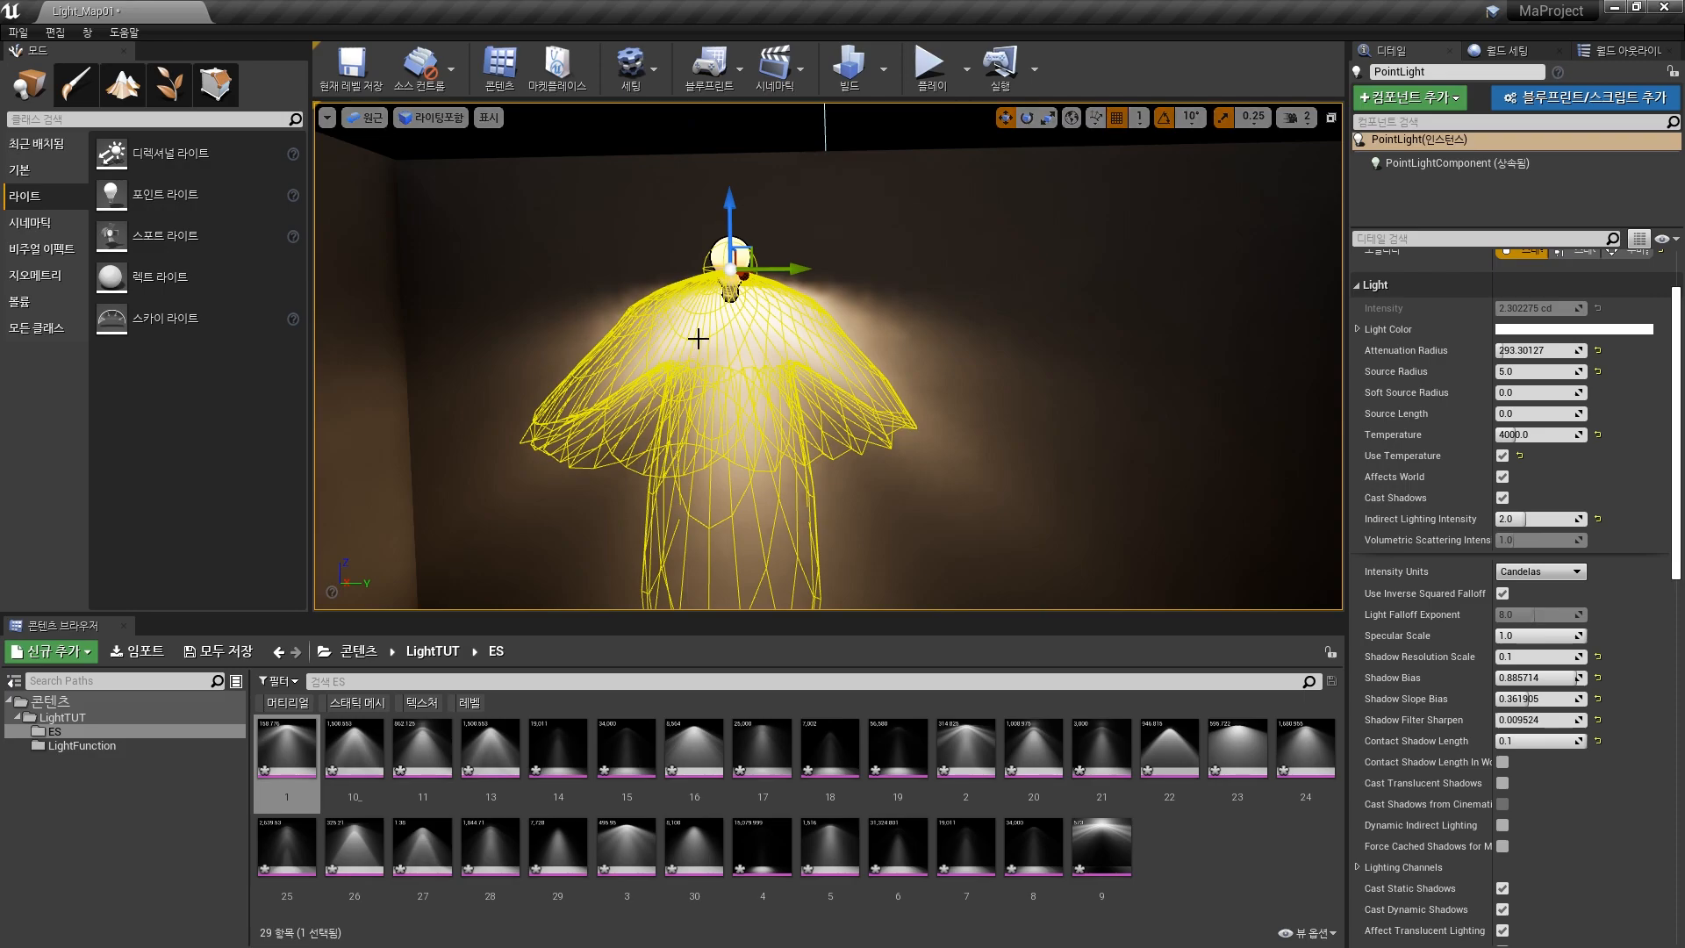
pyautogui.keyDown('alt'); pyautogui.moveTo(888, 370); pyautogui.dragTo(672, 380); pyautogui.keyUp('alt')
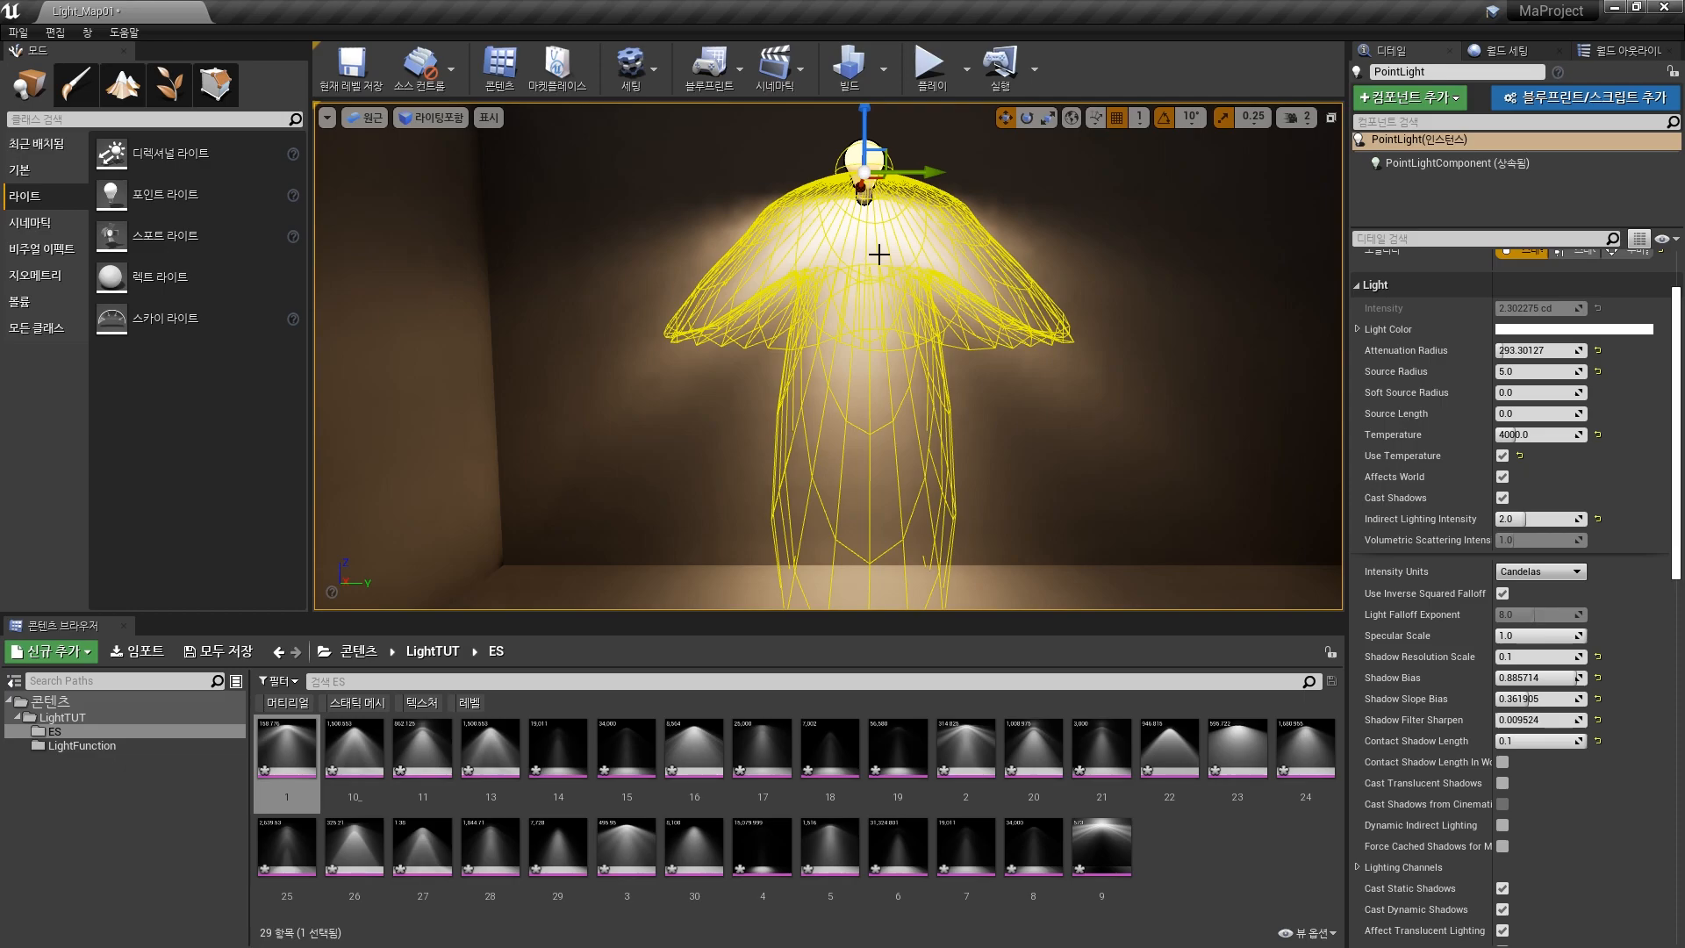
pyautogui.press('Escape')
pyautogui.moveTo(918, 339); pyautogui.dragTo(978, 337, button='right')
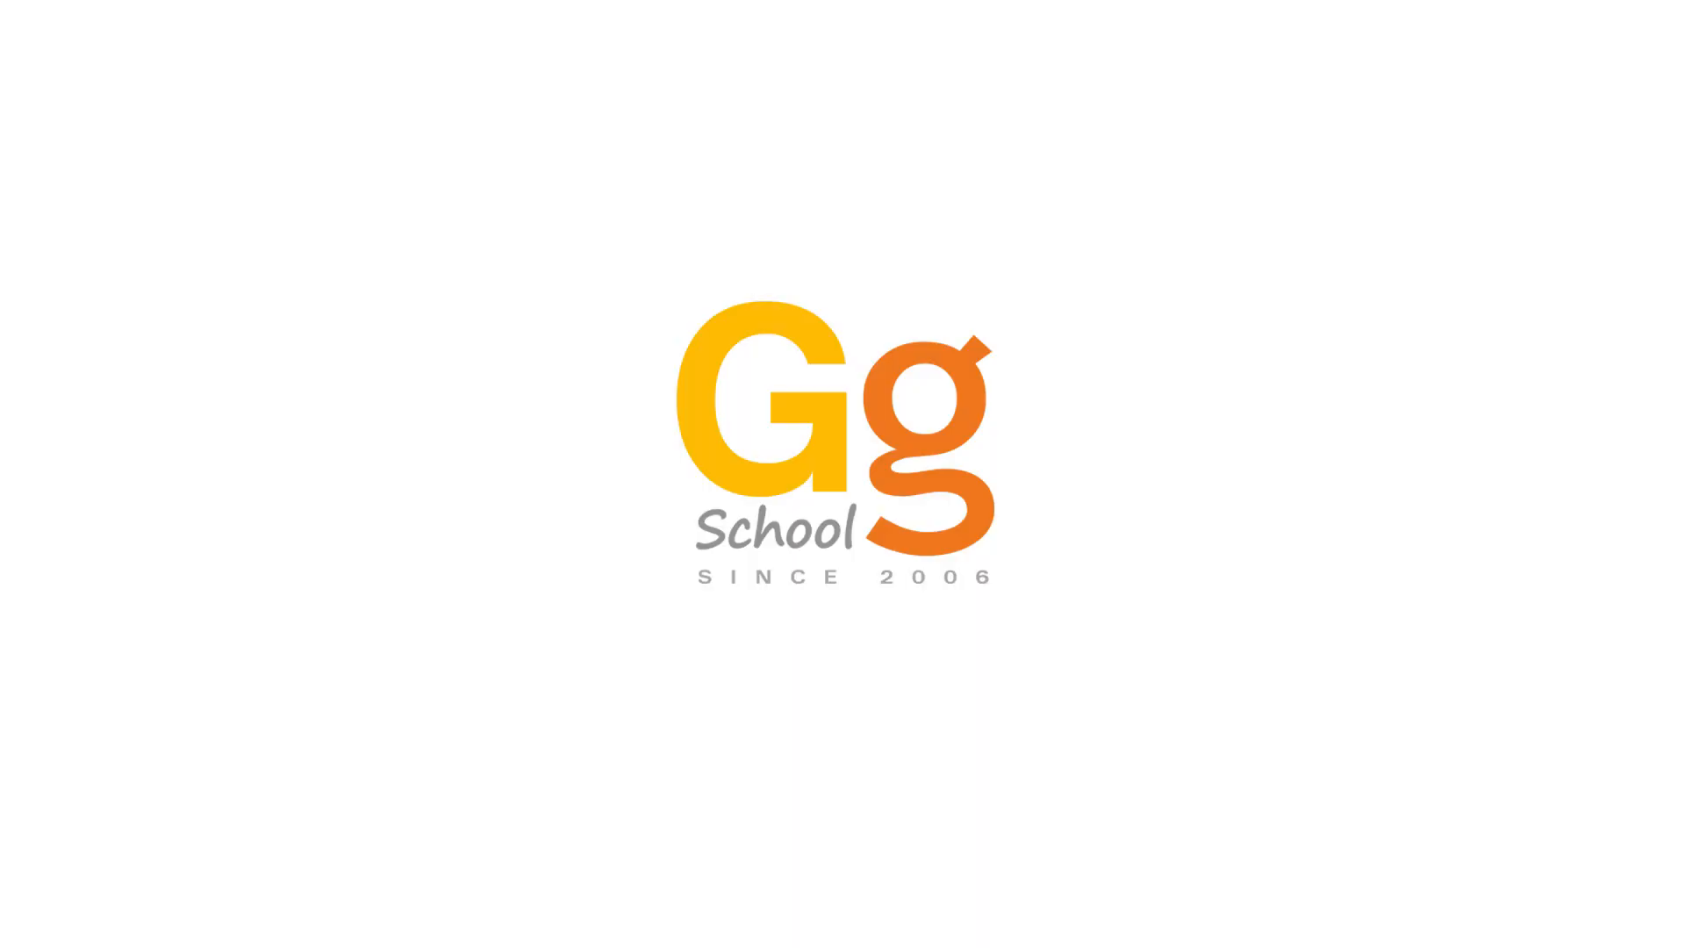